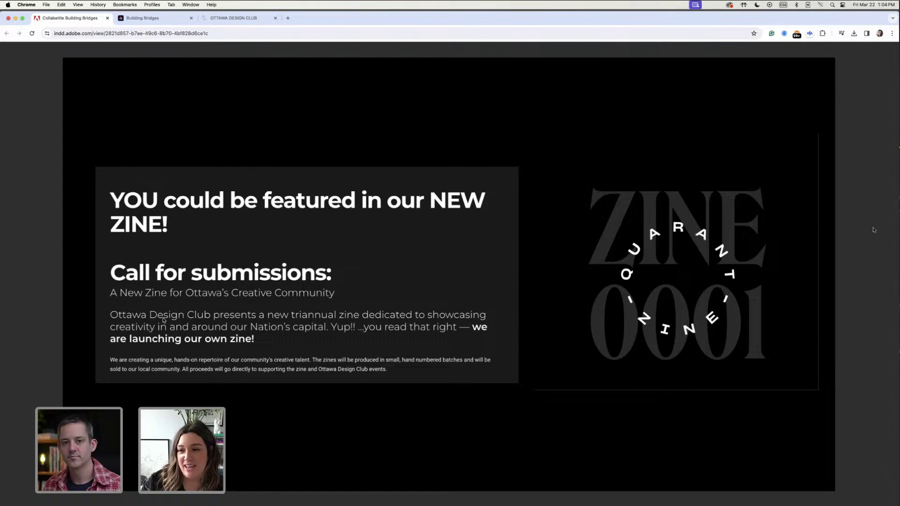
Page through the presentation slides covering Zines 0001 to 0005, ending on the Collaboration zine's award feature slide
left_click(890, 275)
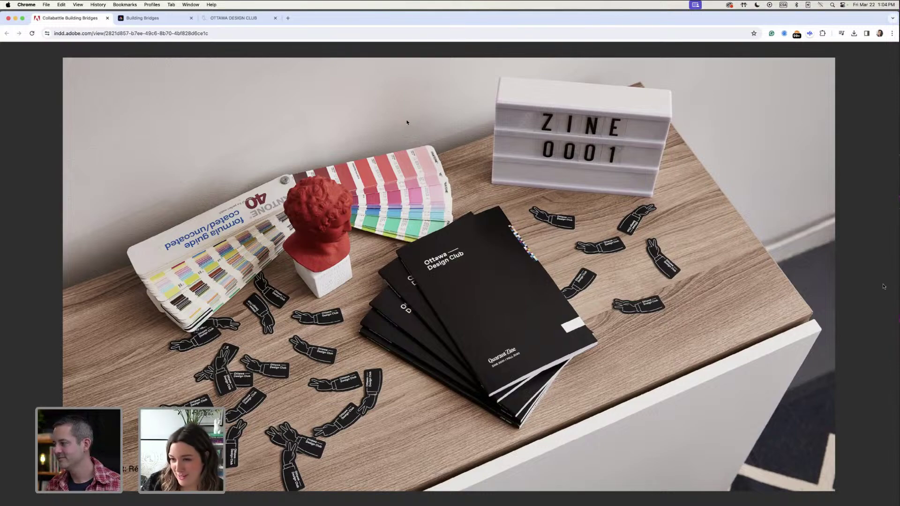
left_click(891, 276)
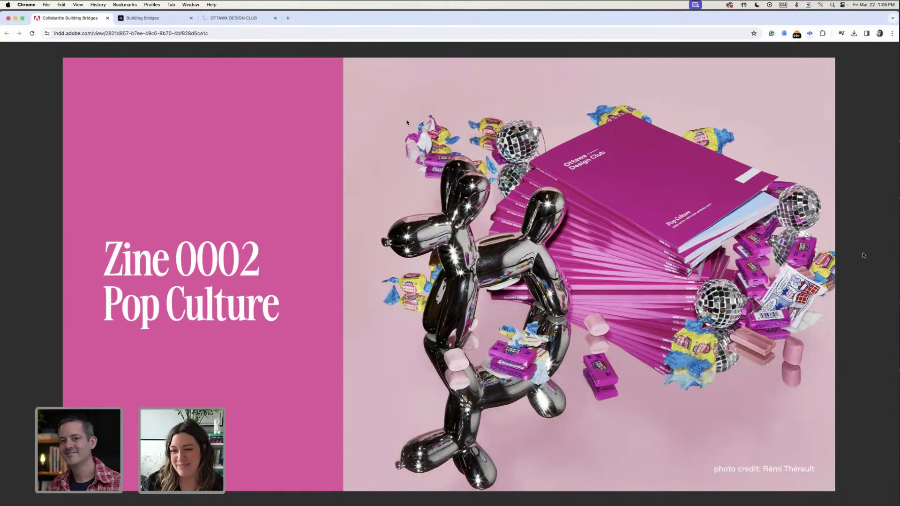
mouse_move(872, 259)
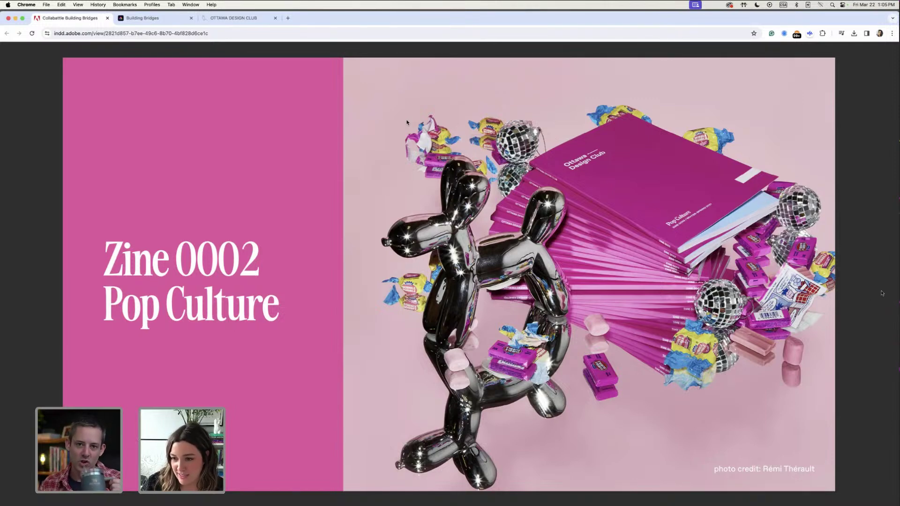
left_click(890, 276)
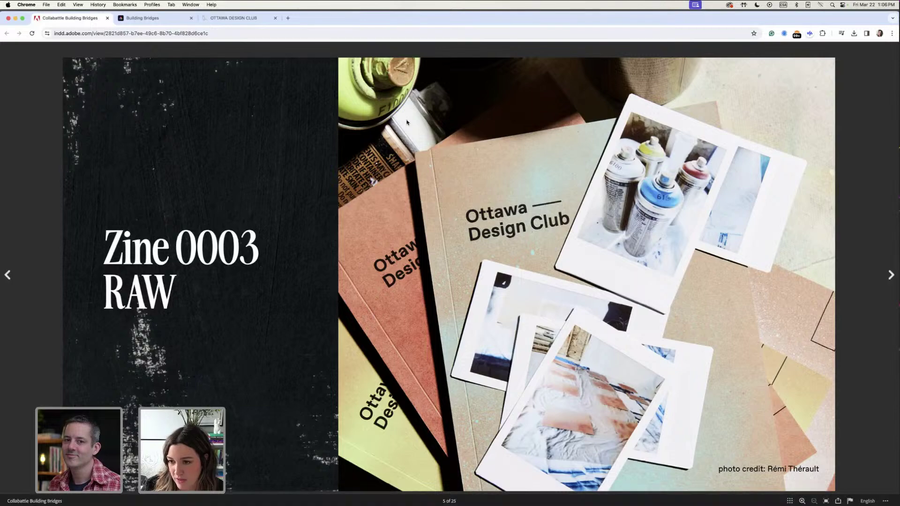
left_click(890, 274)
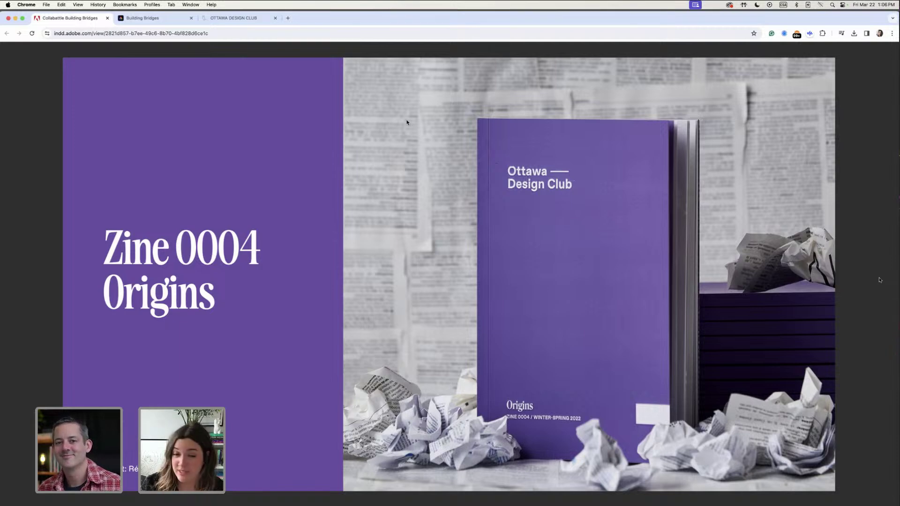
mouse_move(886, 275)
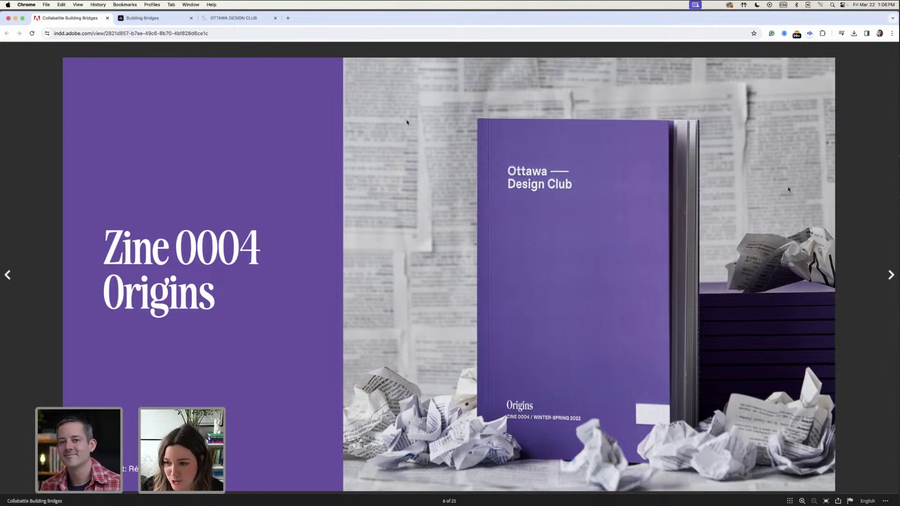
left_click(890, 275)
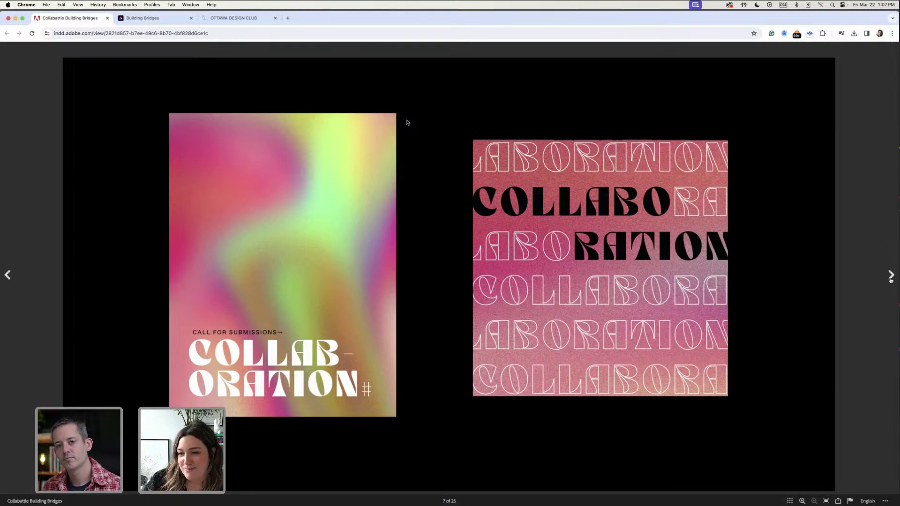
left_click(890, 277)
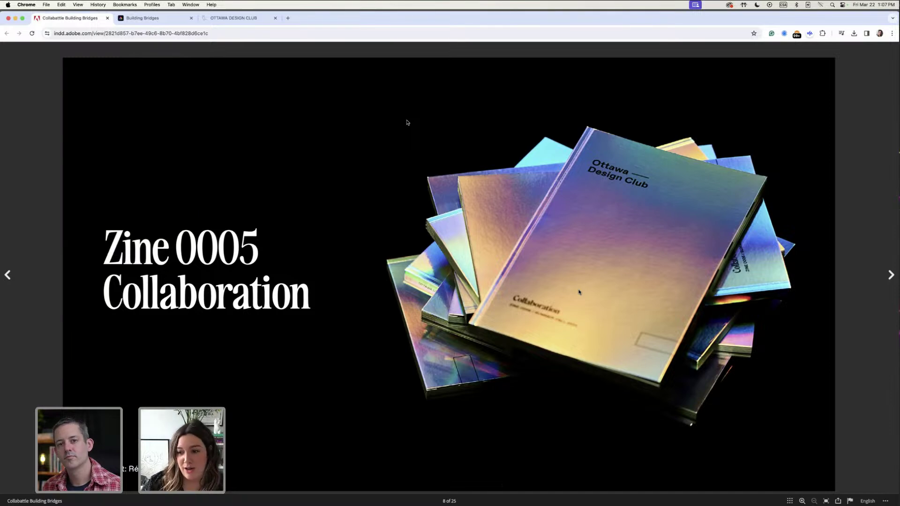
left_click(890, 277)
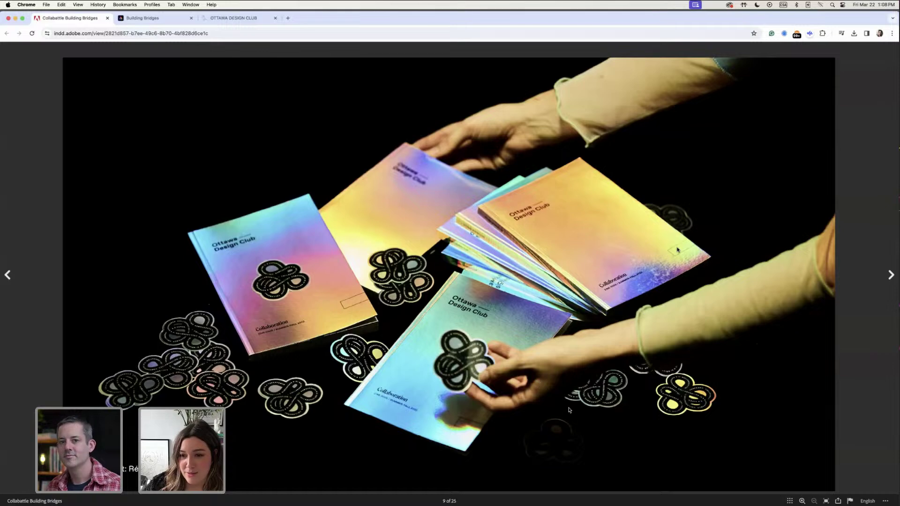
left_click(890, 275)
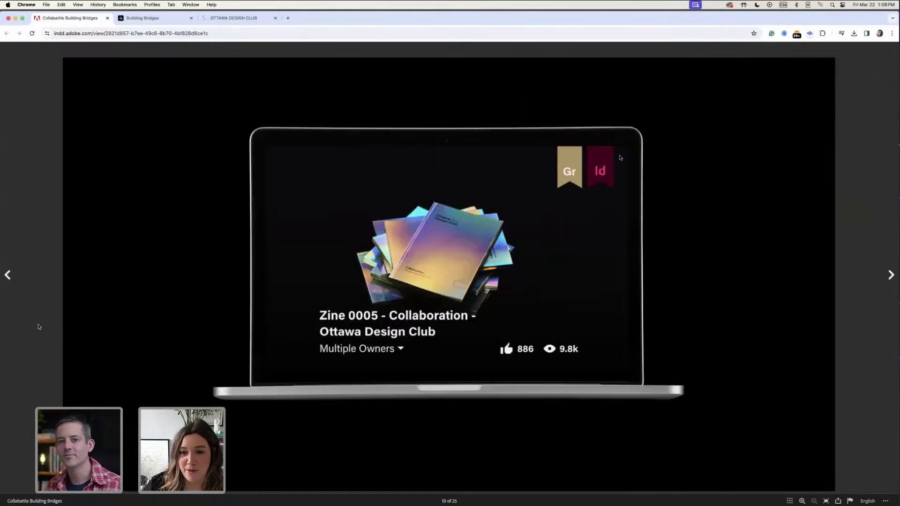
View the Zine 0006 Renaissance slides, from the call for submissions through the cover and styled product photos
left_click(890, 275)
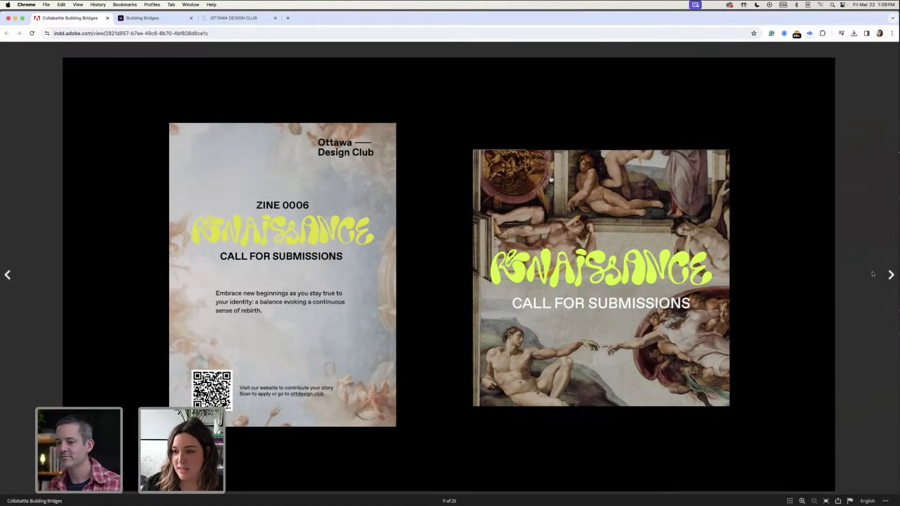
left_click(888, 276)
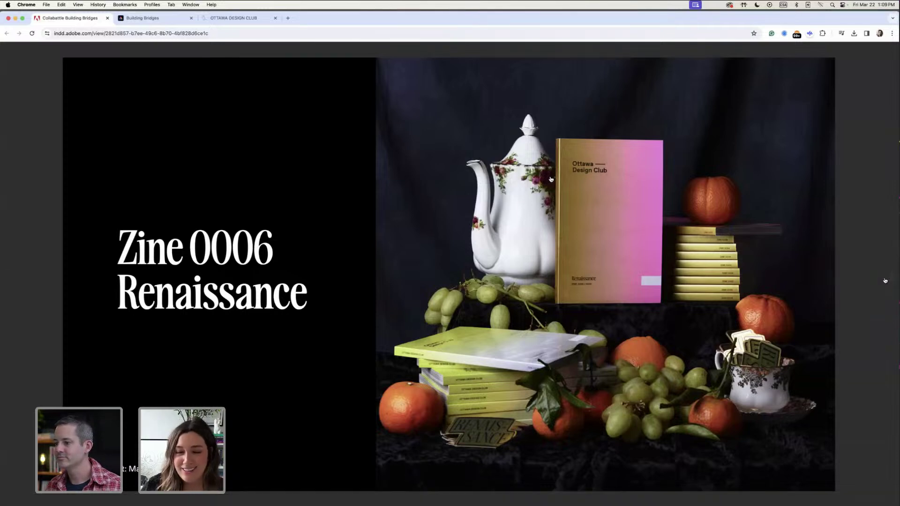
mouse_move(889, 279)
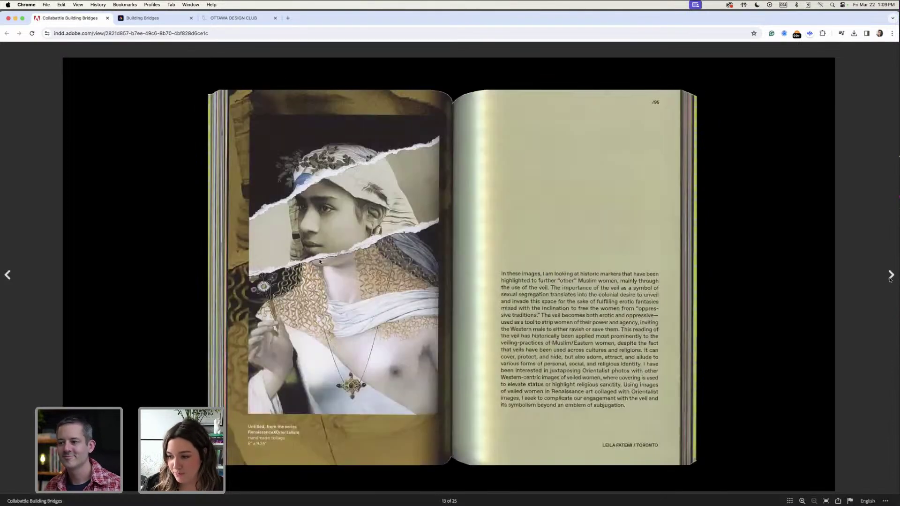
key("Right")
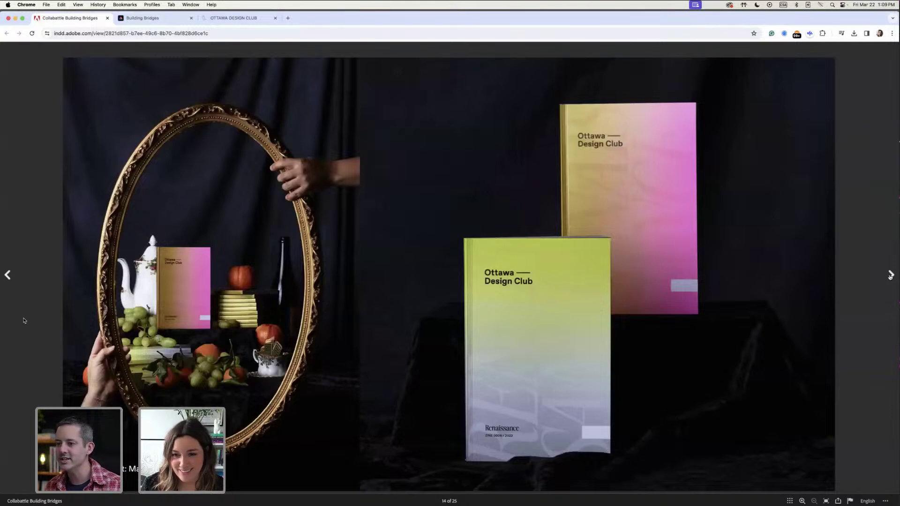
key("Right")
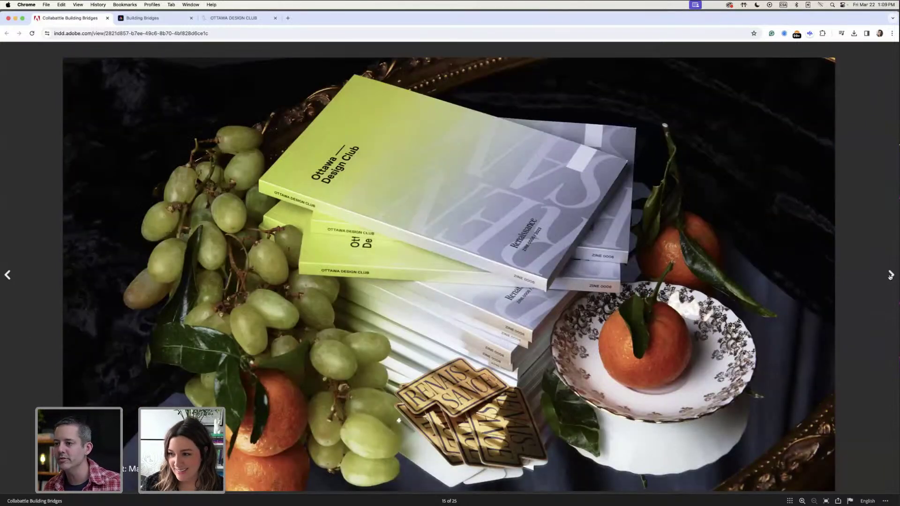
Skim the Wall Space Gallery launch event photos and stop at the Bauhaus poster inspiration slide
left_click(890, 276)
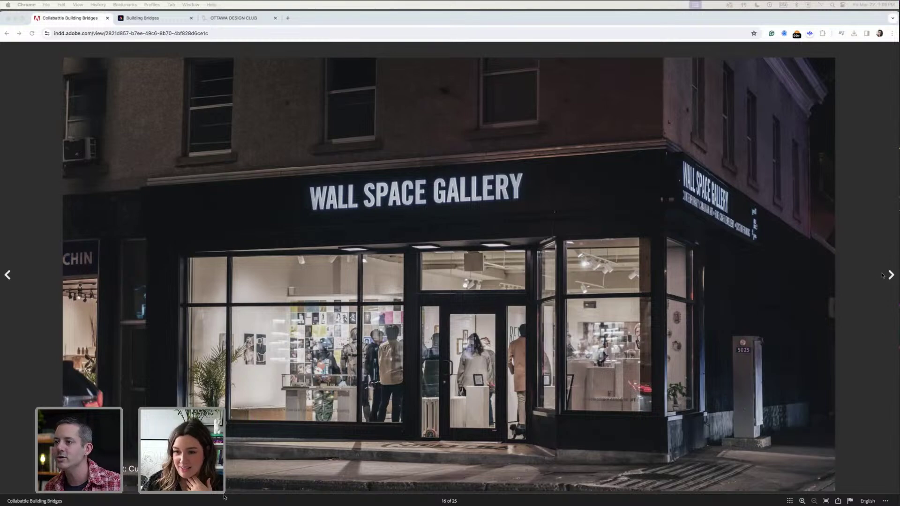
left_click(890, 276)
left_click(890, 275)
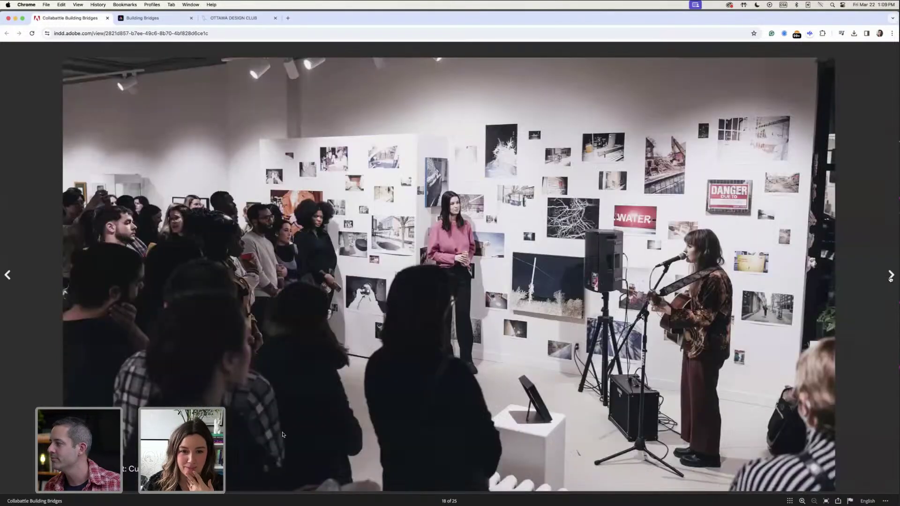
left_click(890, 276)
left_click(890, 275)
left_click(890, 275)
left_click(890, 276)
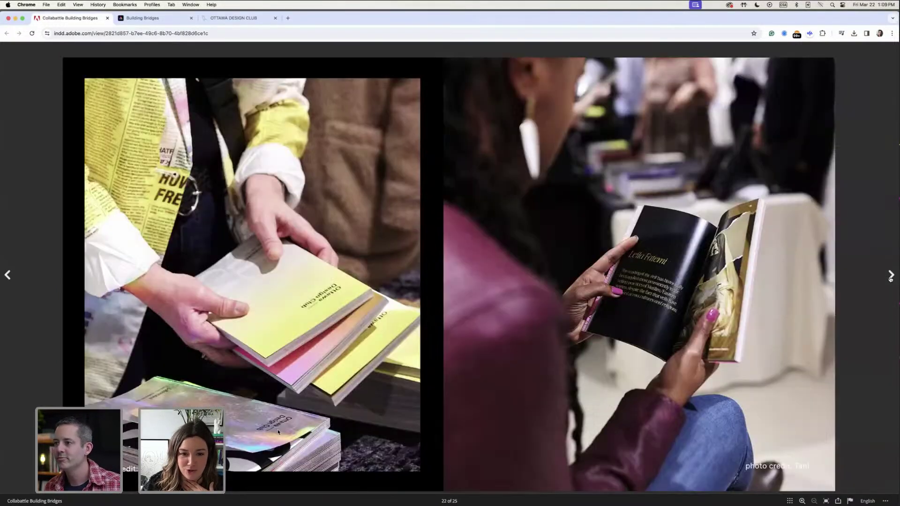
left_click(890, 276)
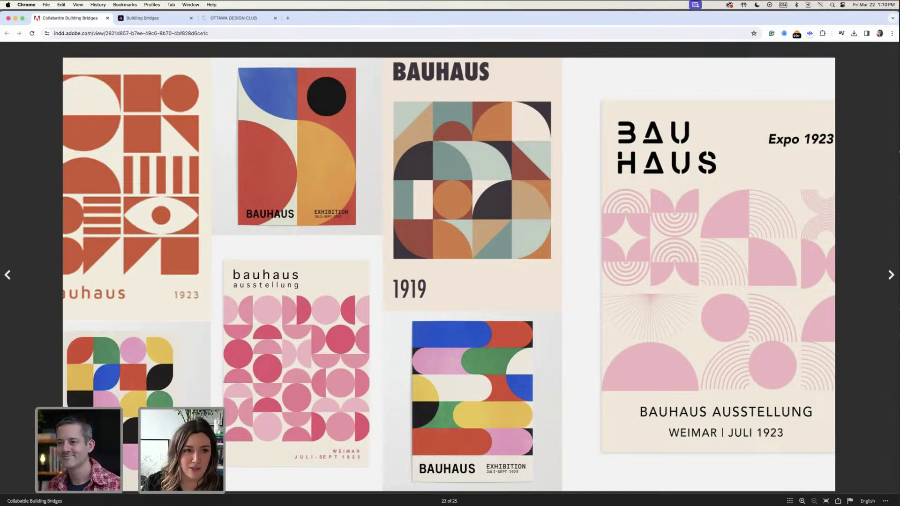
Switch to the Building Bridges file in Adobe Express and review the postcard front, postcard back and list of required assets
left_click(143, 18)
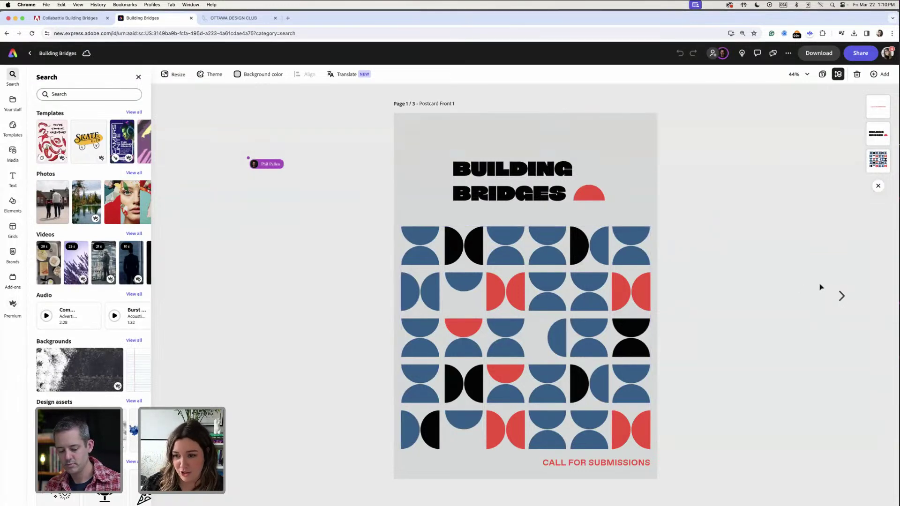
left_click(842, 296)
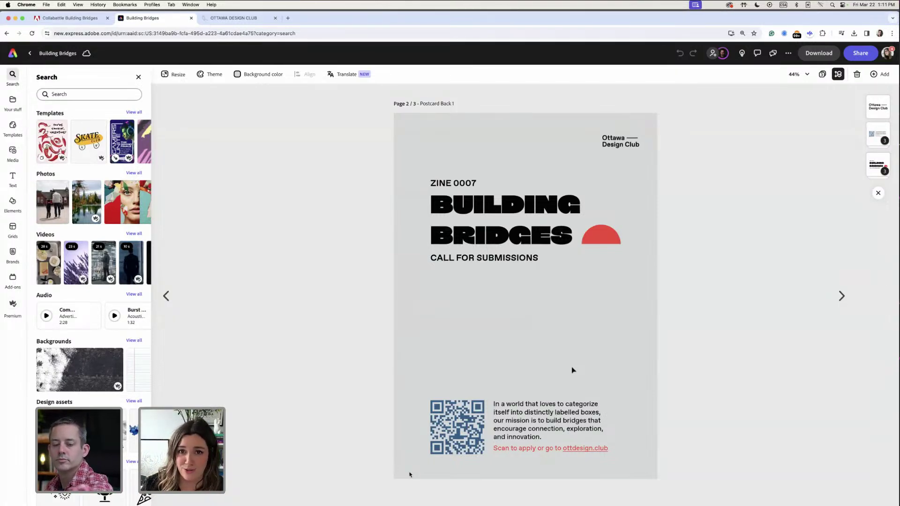
left_click(841, 296)
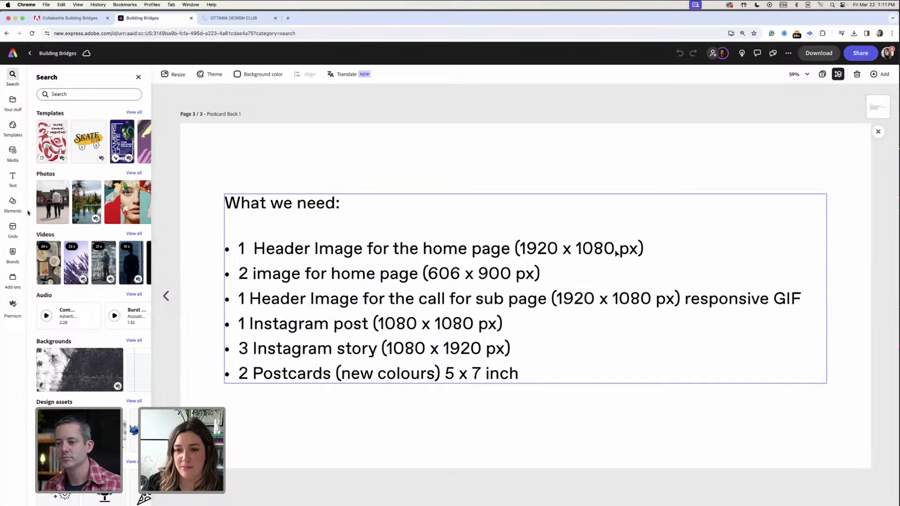
Duplicate the postcard front page, move the copy to the end of the document and open it for editing
left_click(167, 296)
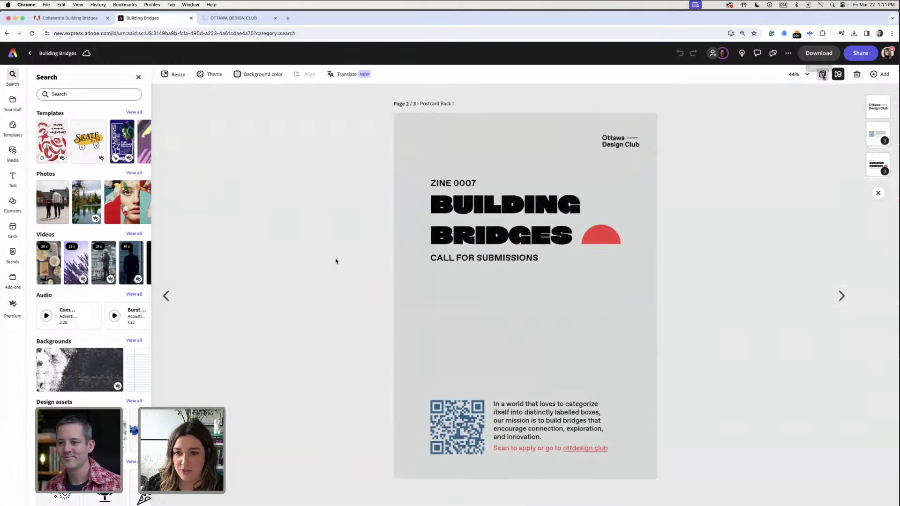
left_click(822, 74)
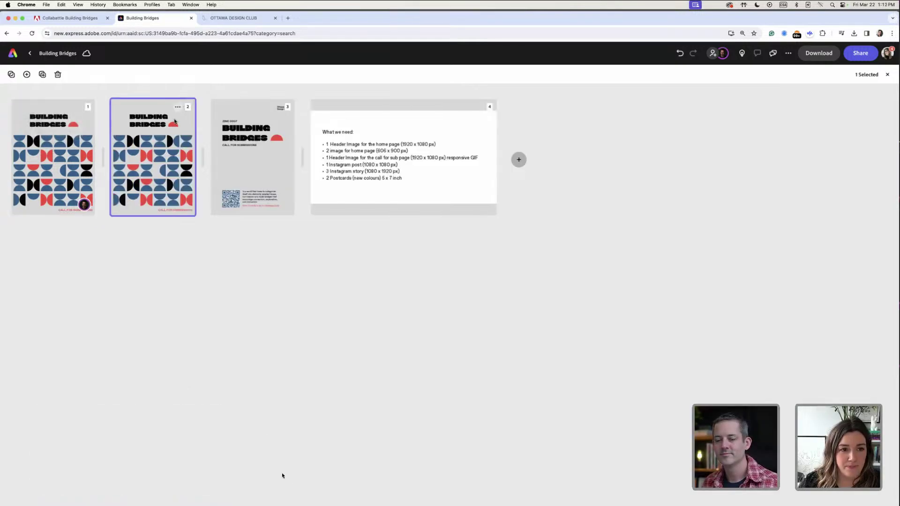
double_click(174, 121)
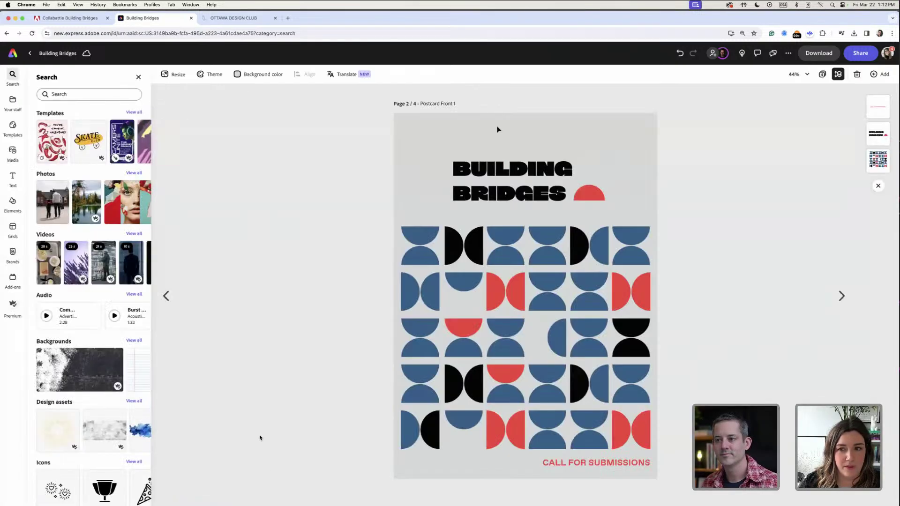
left_click(823, 74)
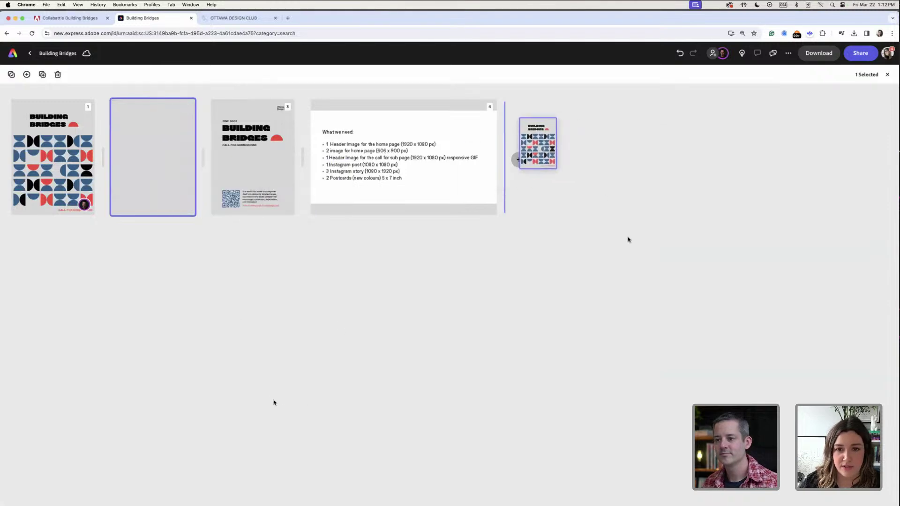
double_click(482, 117)
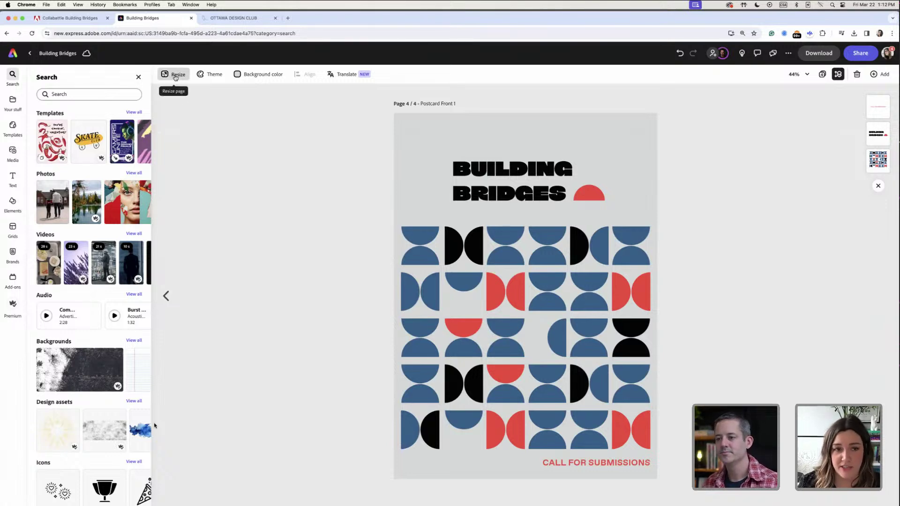
Resize the copied postcard front page to a custom size of 1920 x 1080 px
left_click(175, 75)
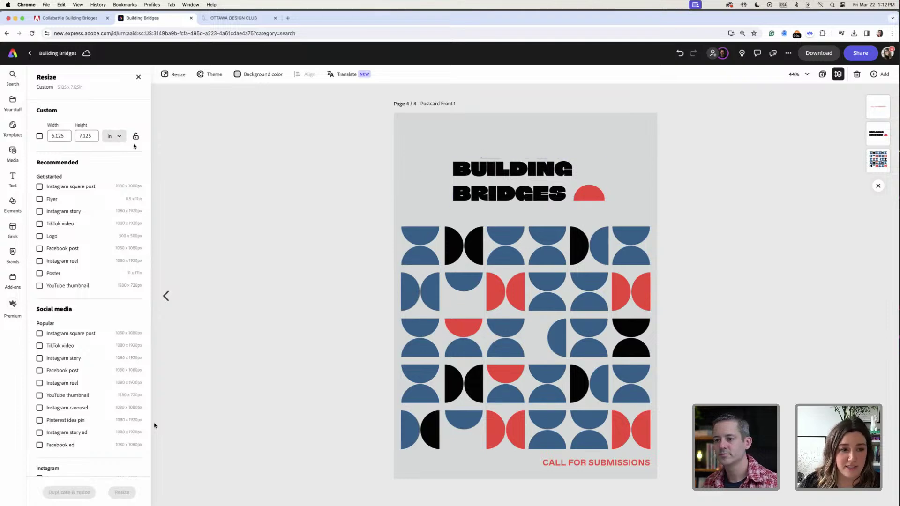
left_click(114, 136)
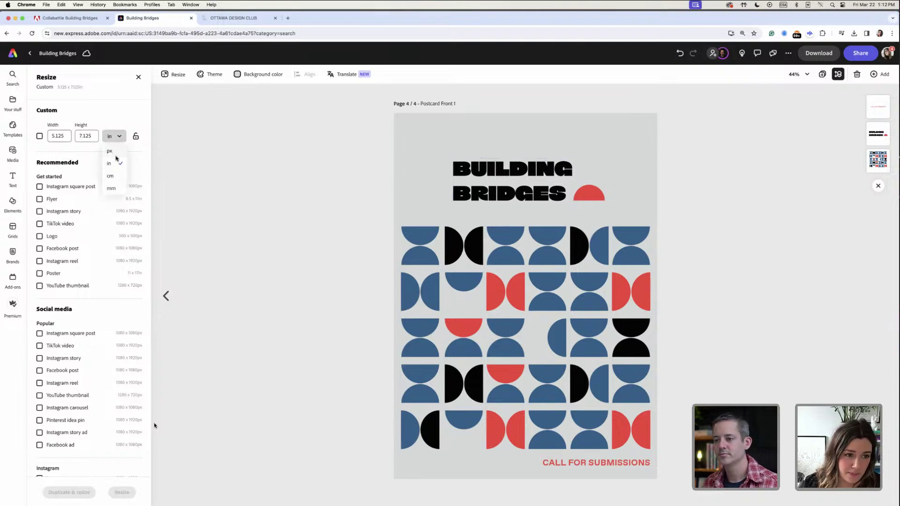
left_click(115, 157)
left_click_drag(68, 136, 49, 134)
type("1920")
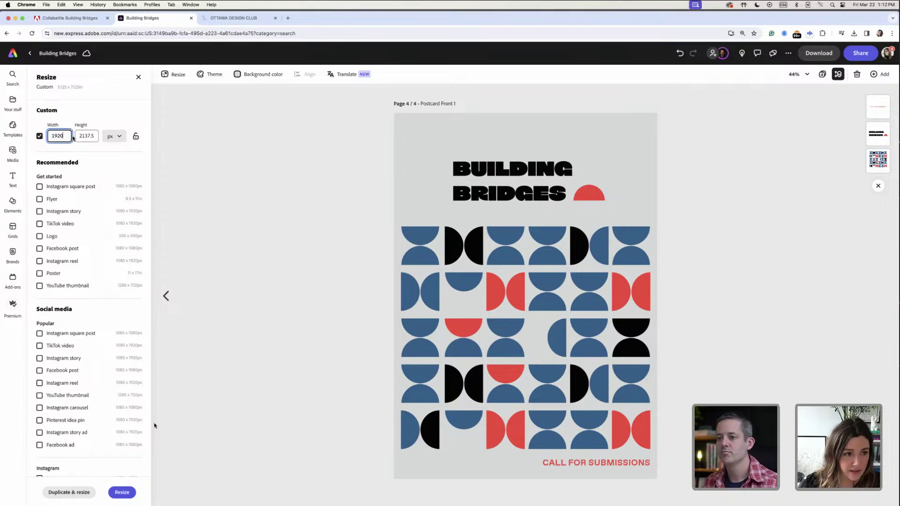
key("Tab")
key("BackSpace")
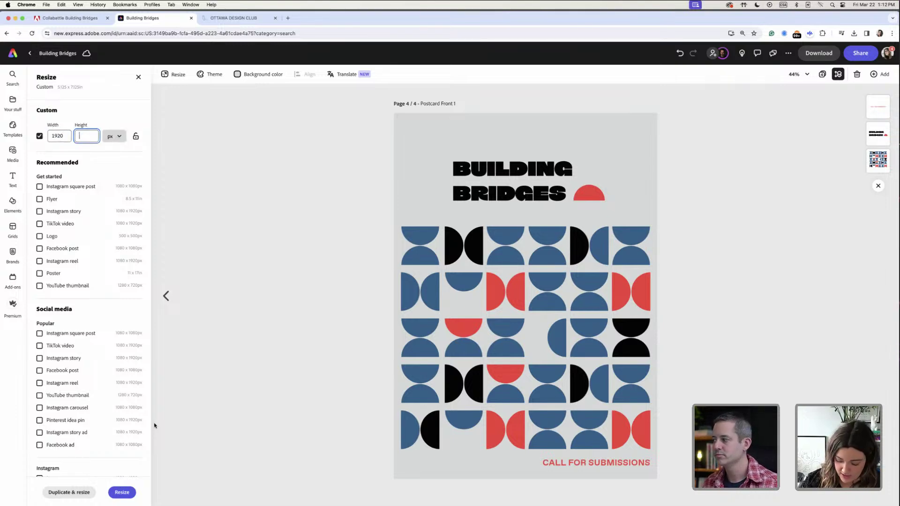
type("1080")
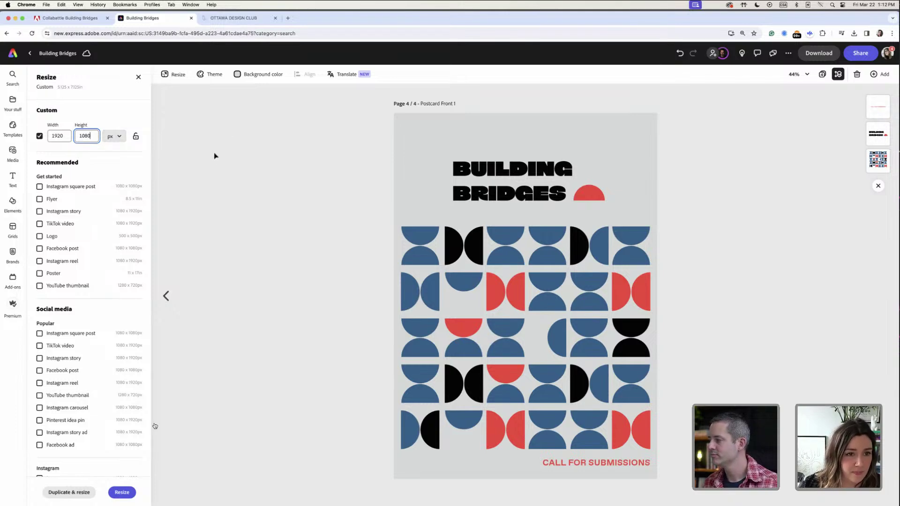
left_click(125, 493)
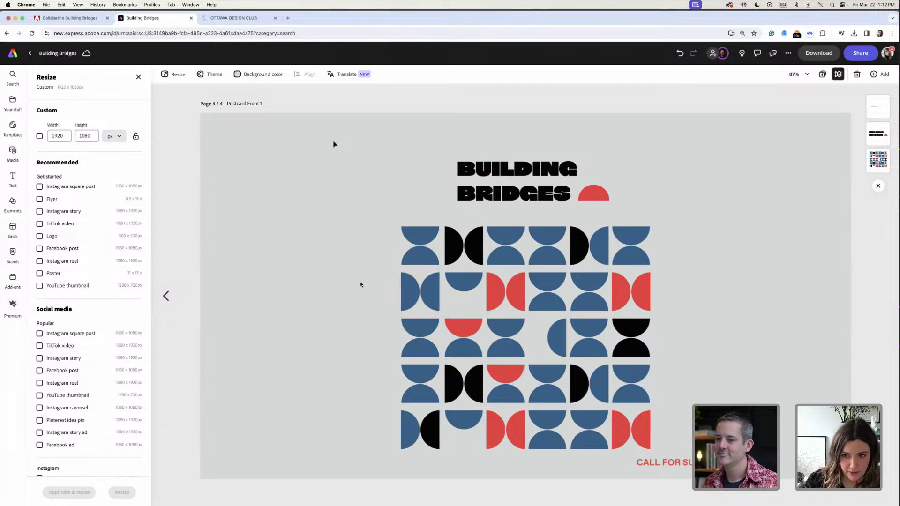
left_click(798, 74)
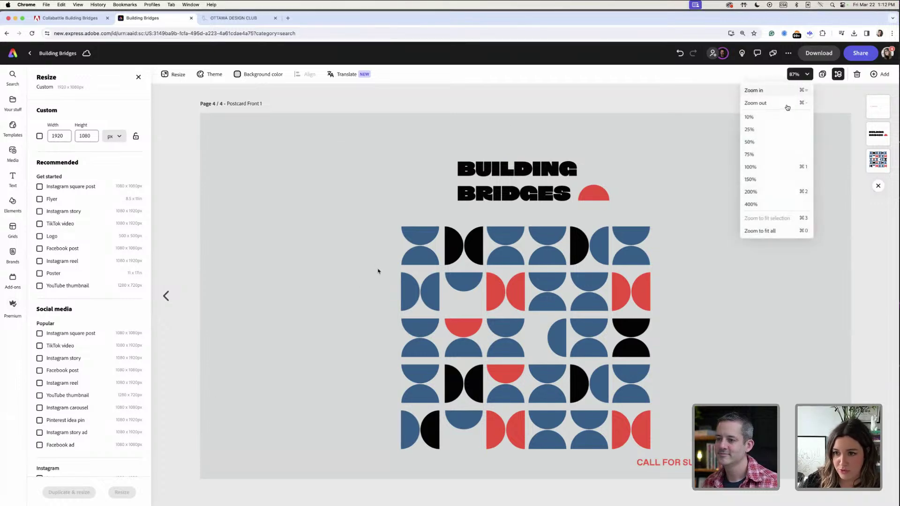
left_click(769, 103)
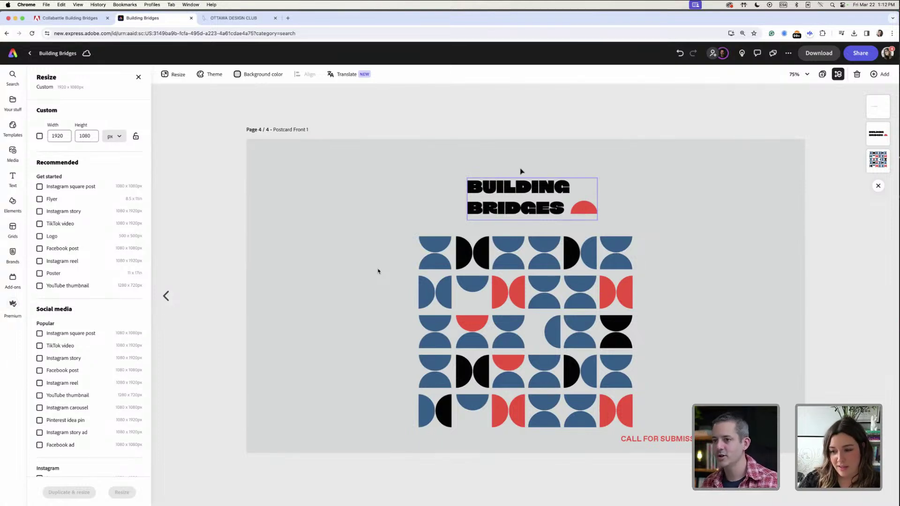
Move the CALL FOR SUBMISSIONS text and the wordmark to the page's upper right and place two copies of the pattern side by side below
left_click_drag(681, 441, 762, 160)
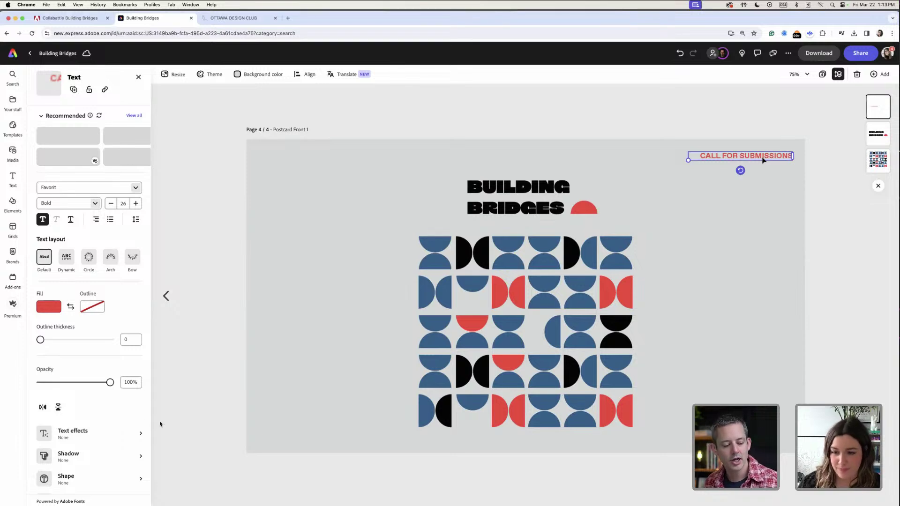
left_click_drag(577, 206, 669, 167)
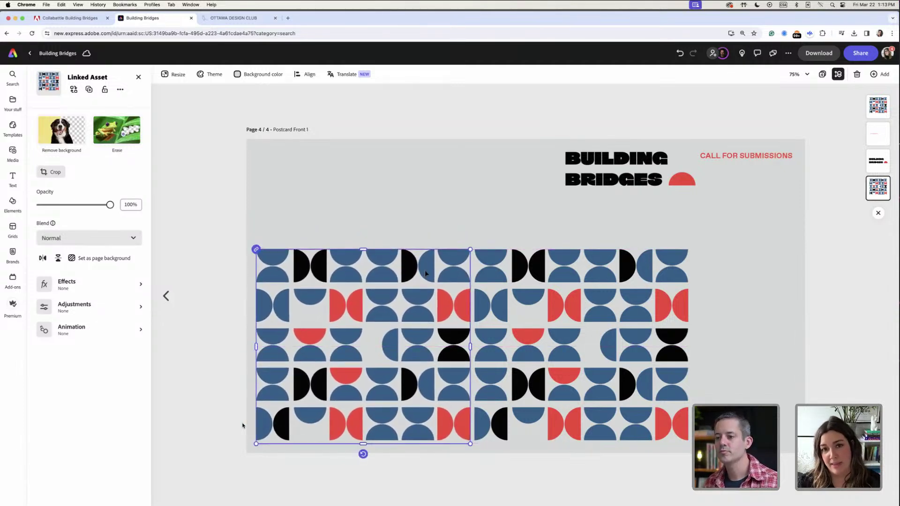
Open the Building Bridges library and look through its colour groups, wordmarks, graphics, fonts and QR codes
left_click(12, 101)
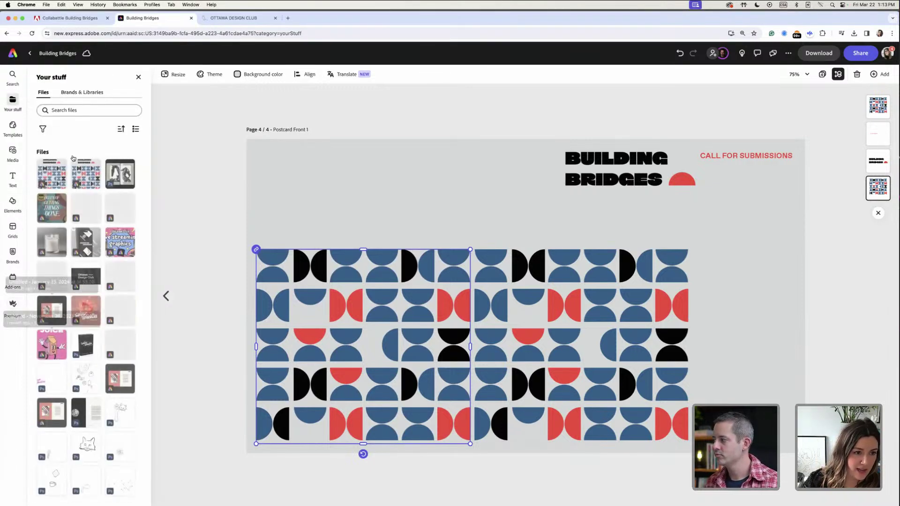
left_click(96, 92)
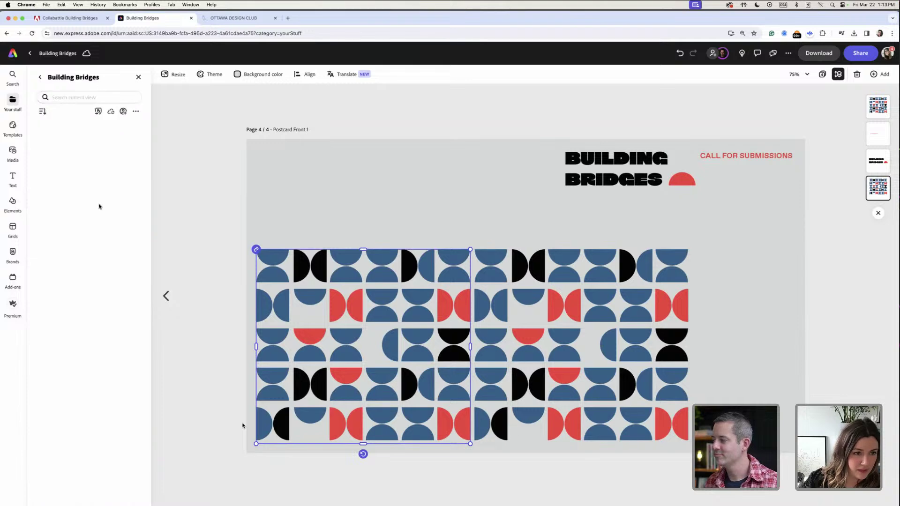
scroll(106, 207, "down", 3)
scroll(75, 183, "up", 3)
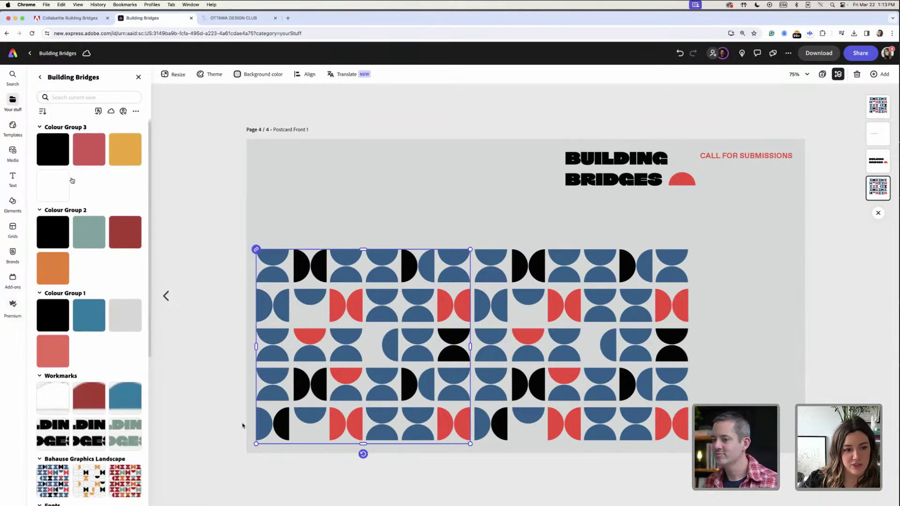
scroll(104, 361, "down", 3)
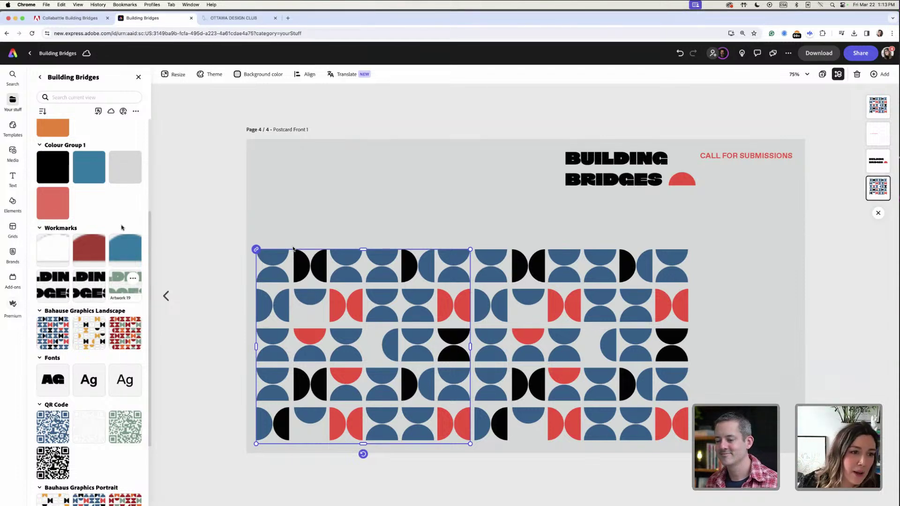
scroll(121, 227, "up", 5)
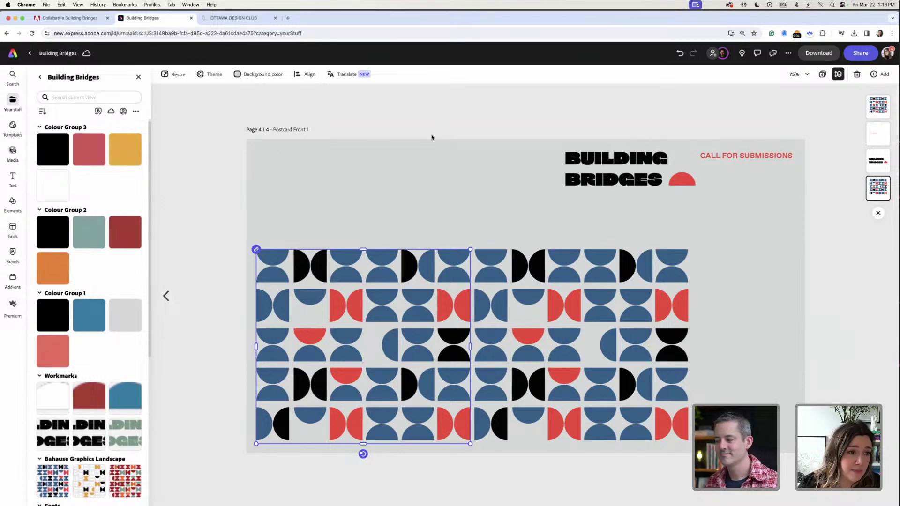
Search the shape elements for "half moon" and for "half circle"
left_click(13, 201)
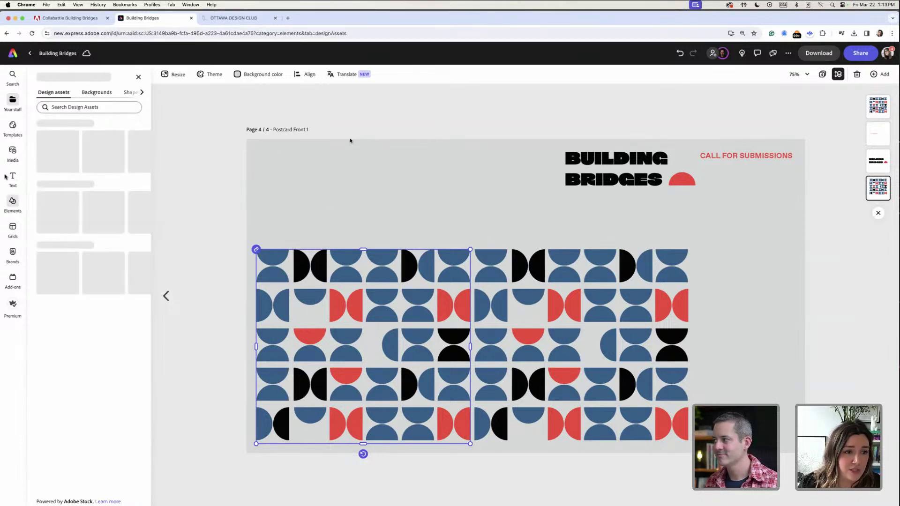
left_click(128, 92)
left_click(84, 108)
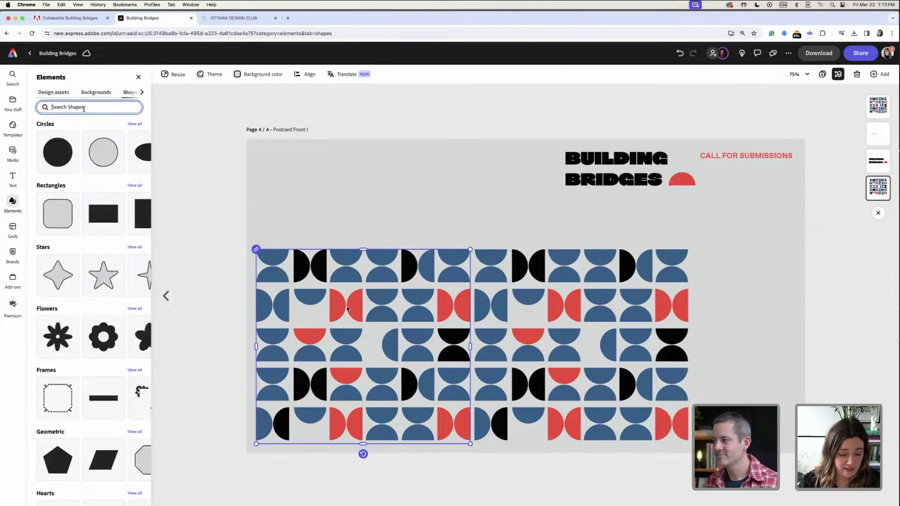
type("ha")
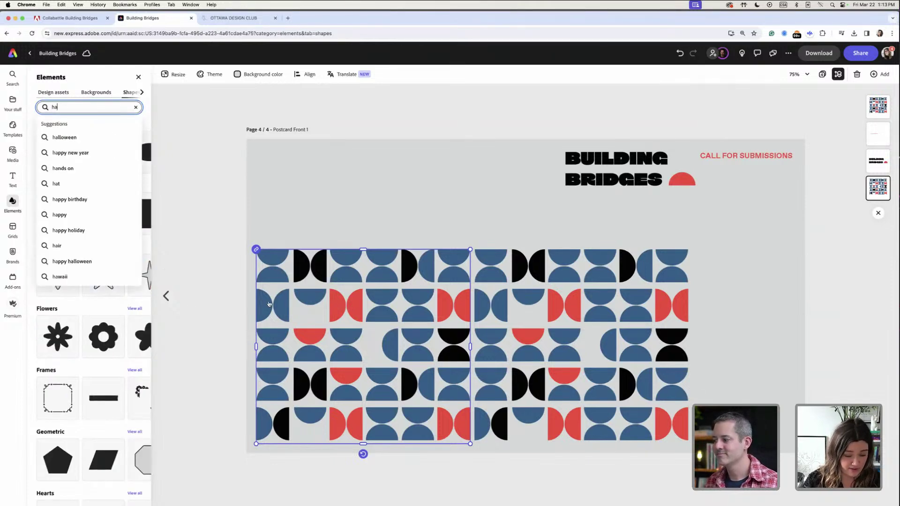
type("lf moon")
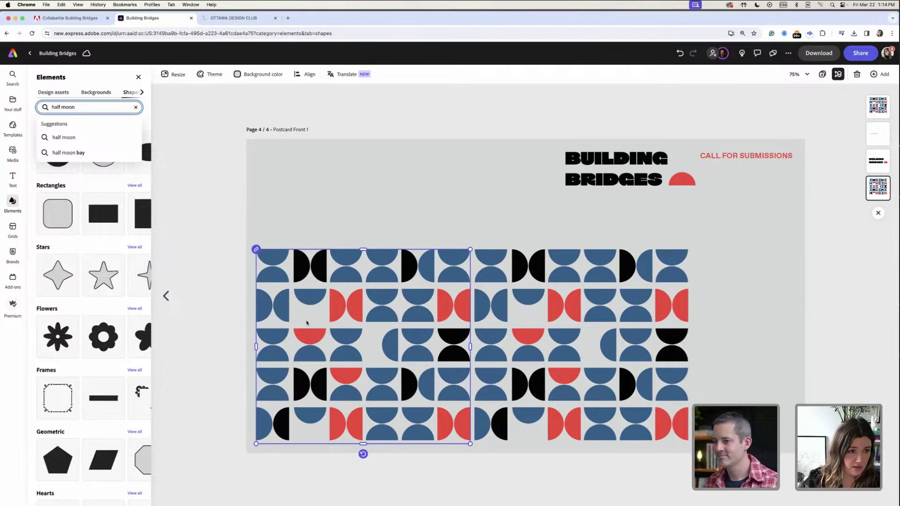
key("Return")
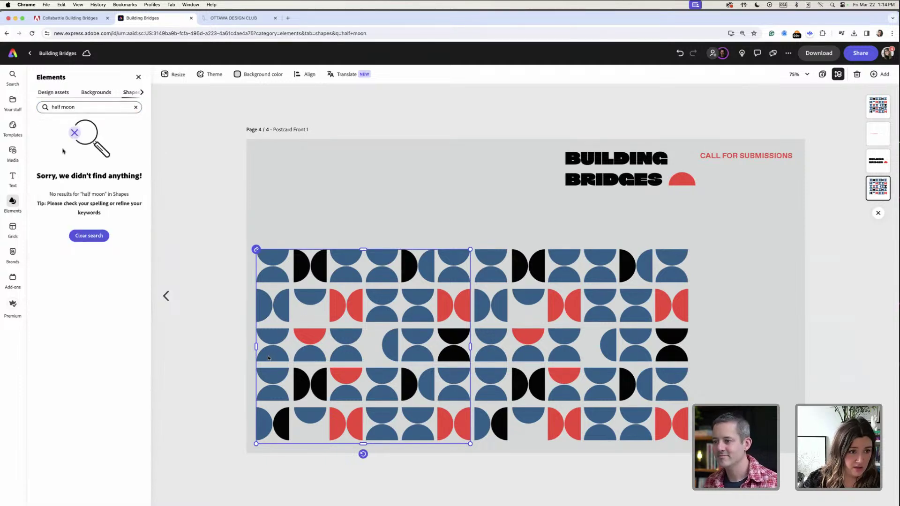
double_click(64, 107)
type("c")
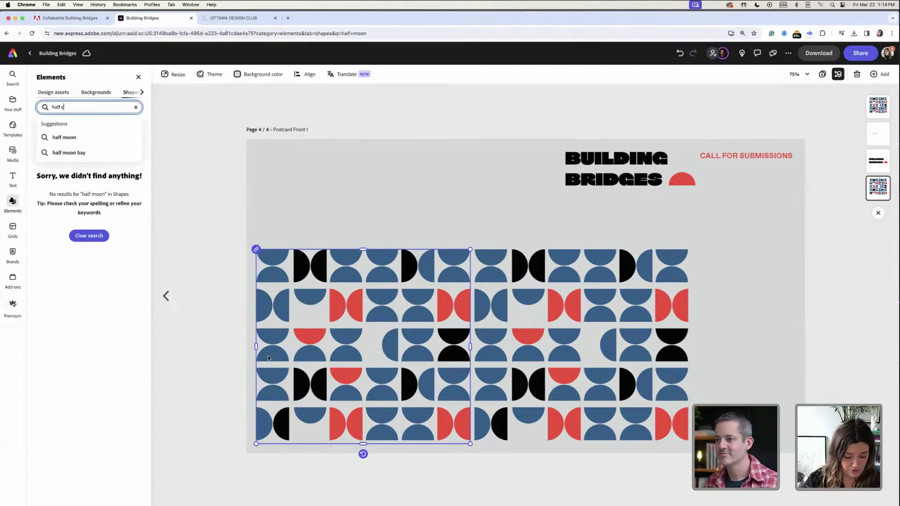
type("ircle")
key("Return")
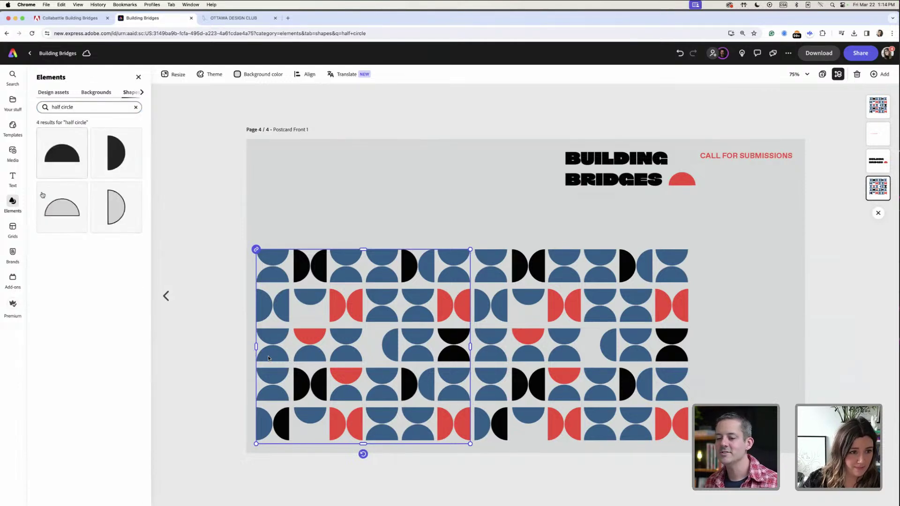
Add the solid black upright half circle to the page, shrink it and place it above the pattern on the page's left side
left_click(66, 161)
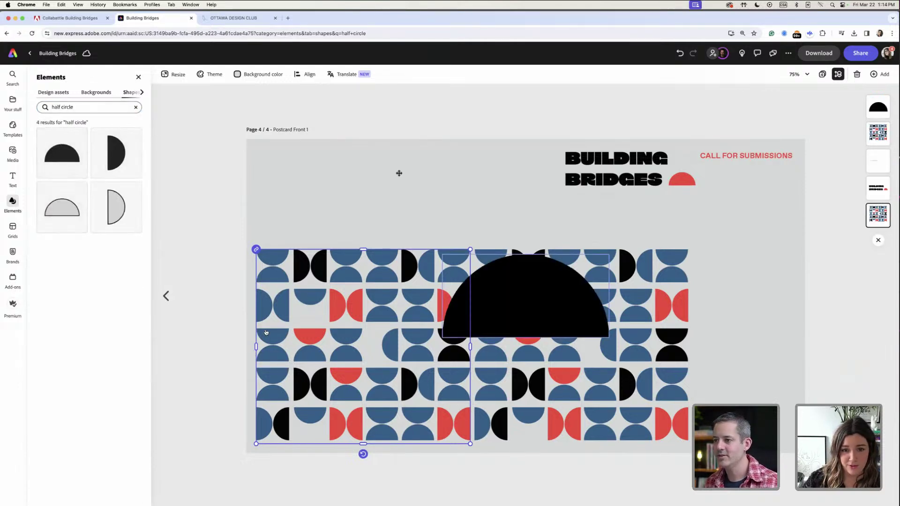
left_click_drag(519, 312, 380, 203)
left_click_drag(470, 143, 326, 213)
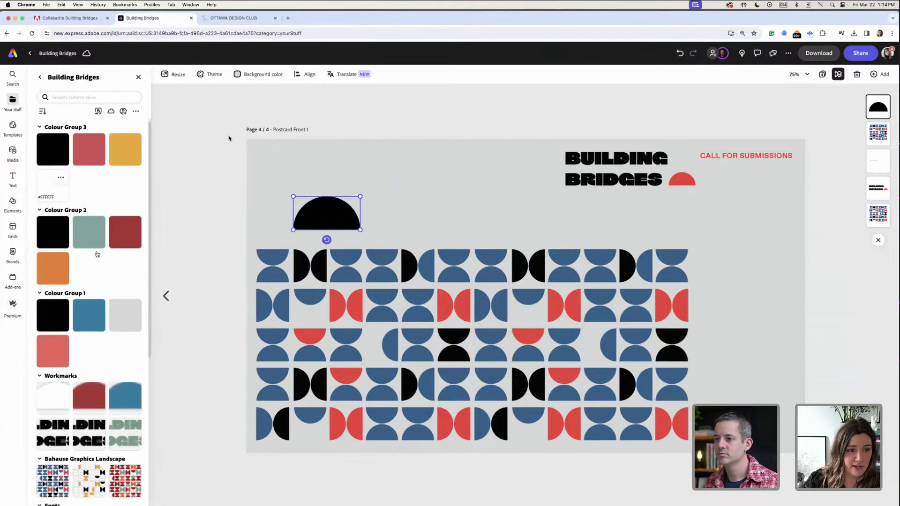
left_click_drag(304, 212, 215, 228)
left_click(317, 215)
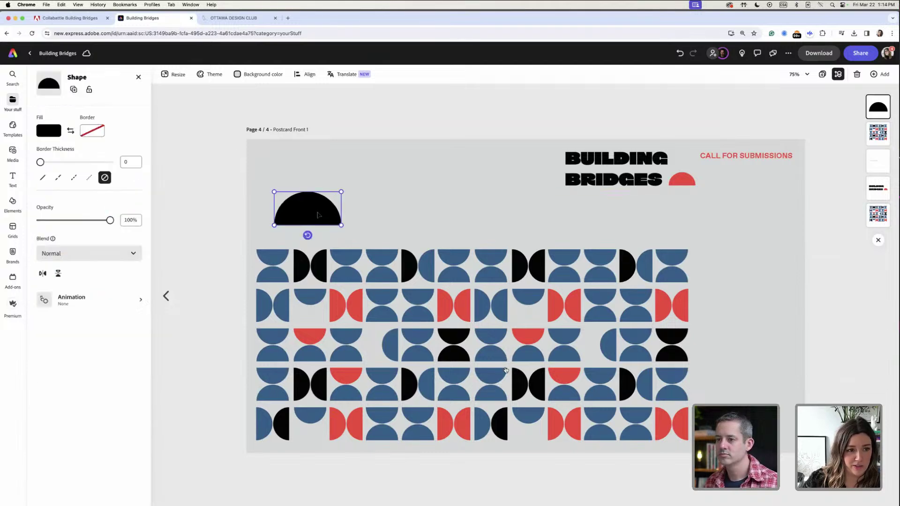
Show the Building Bridges library swatches among the fill colours for the half circle
left_click(52, 131)
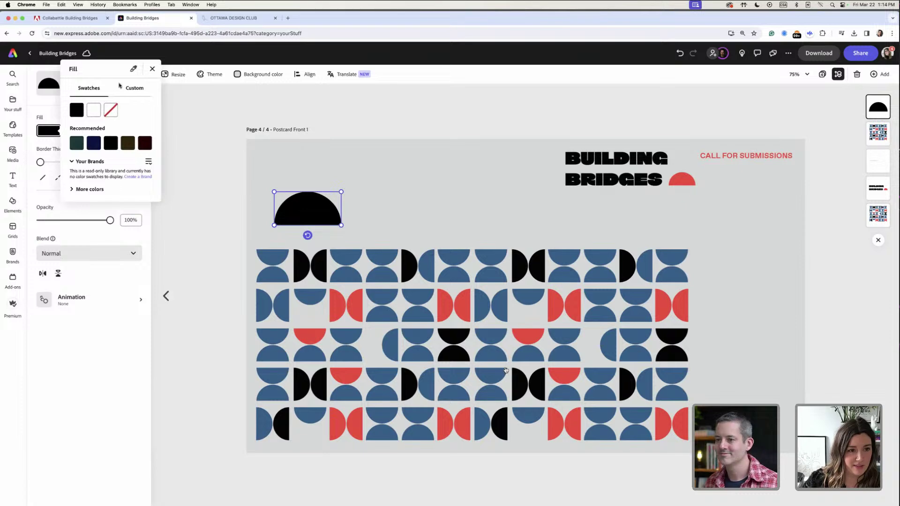
left_click(71, 162)
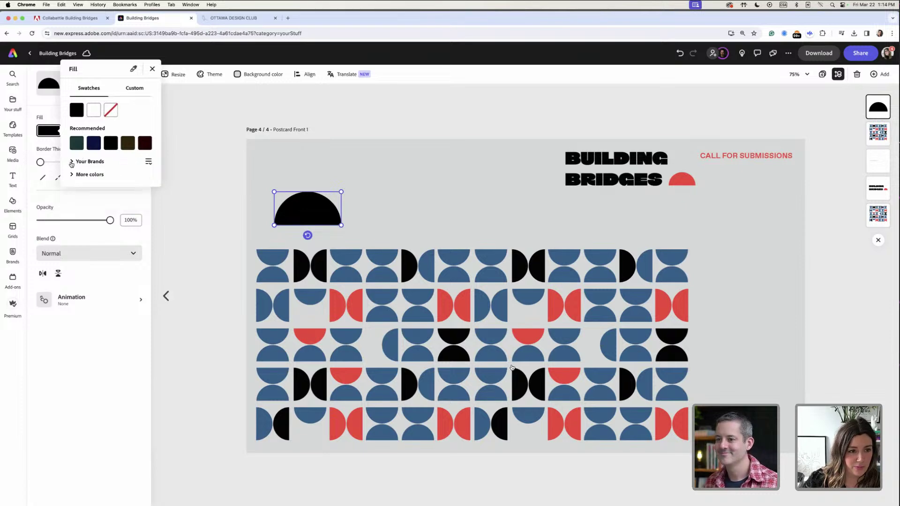
left_click(71, 162)
left_click(87, 189)
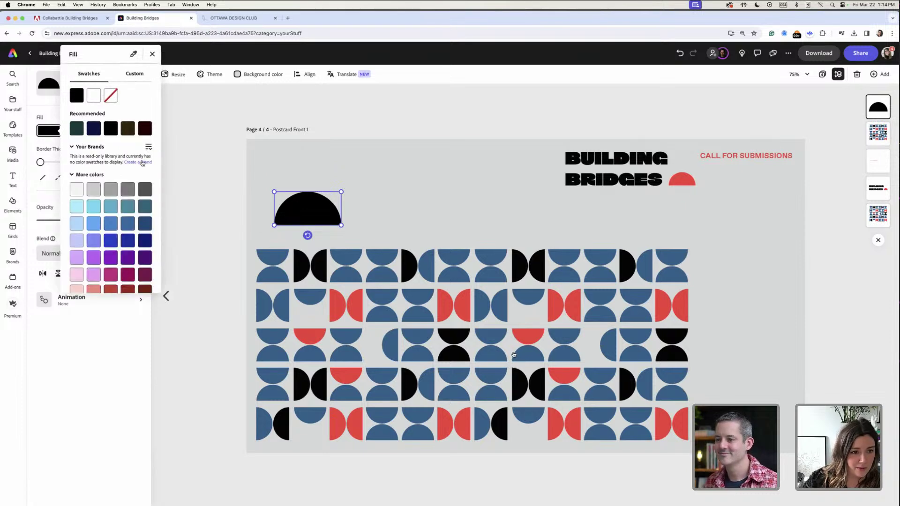
left_click(82, 149)
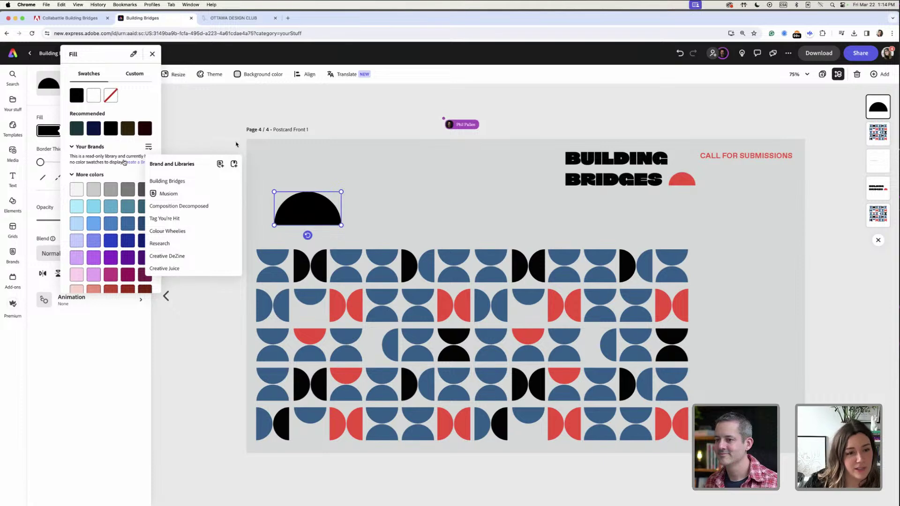
left_click(171, 181)
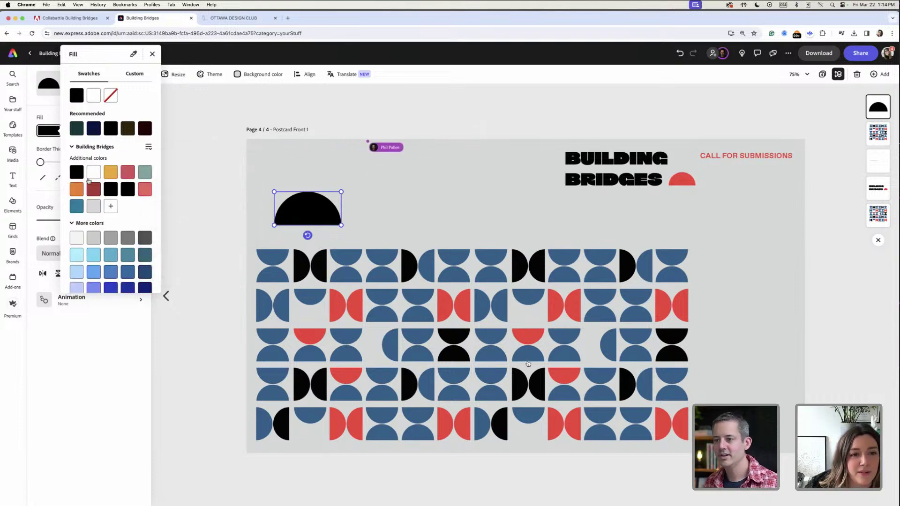
Try the library's orange and the recommended red as the half circle's fill
left_click(127, 172)
left_click(77, 188)
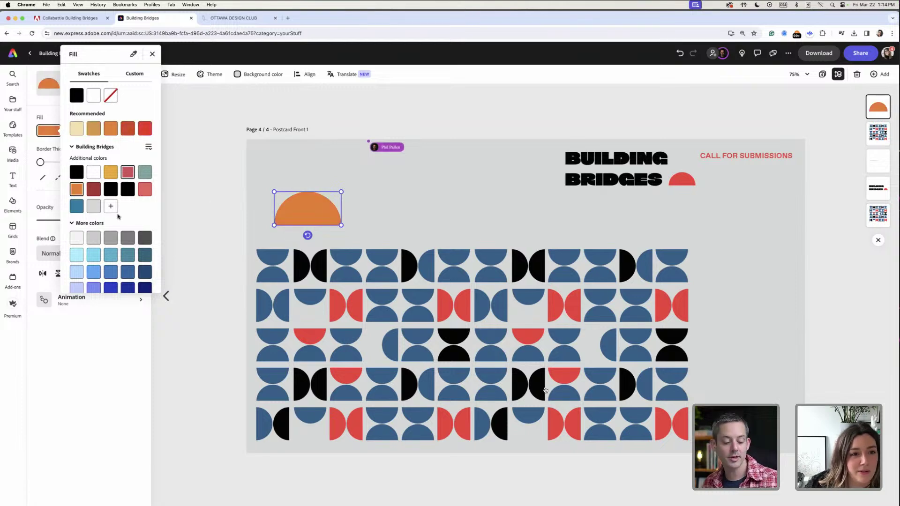
left_click(150, 133)
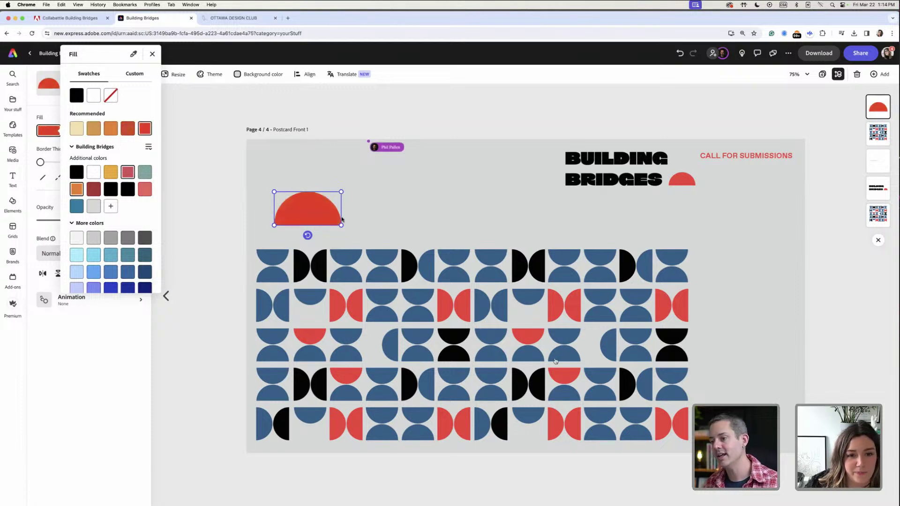
Fill the half circle with the blue sampled from the pattern, shrink it and place it near the page's upper left corner
left_click_drag(311, 217, 342, 250)
left_click(40, 134)
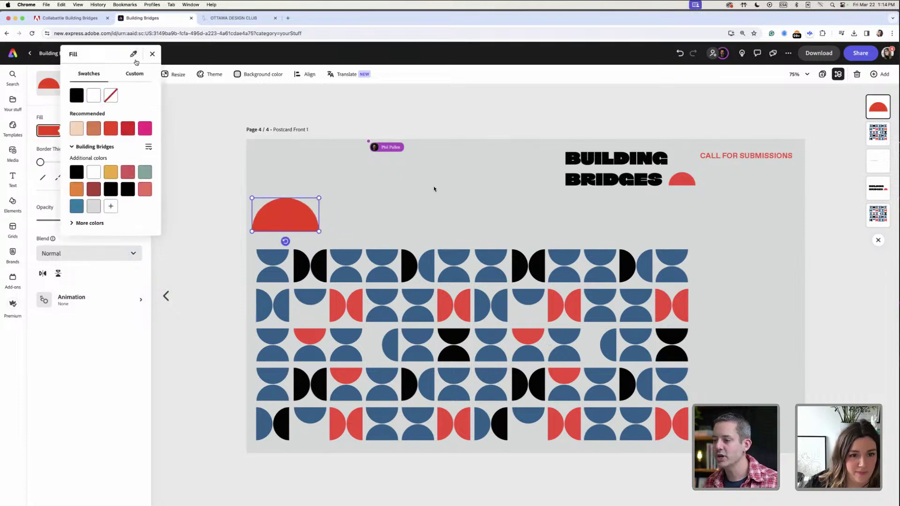
left_click(342, 255)
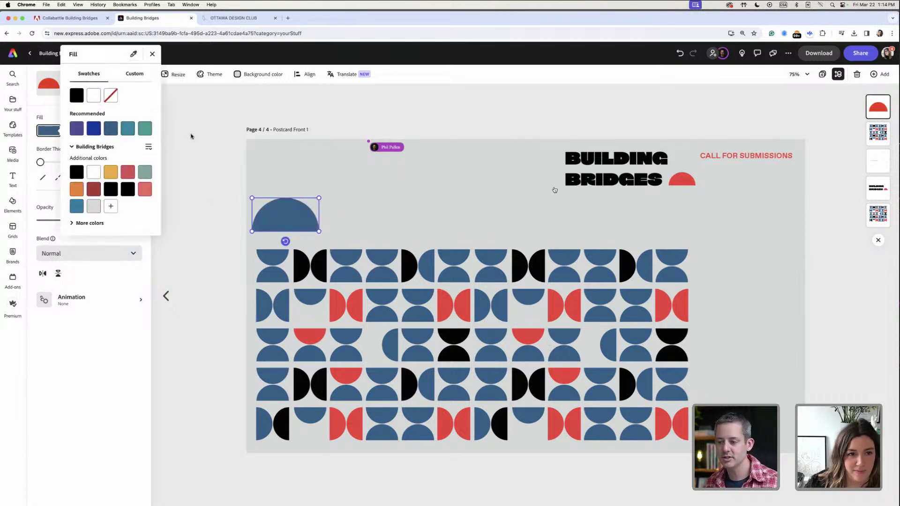
left_click(211, 152)
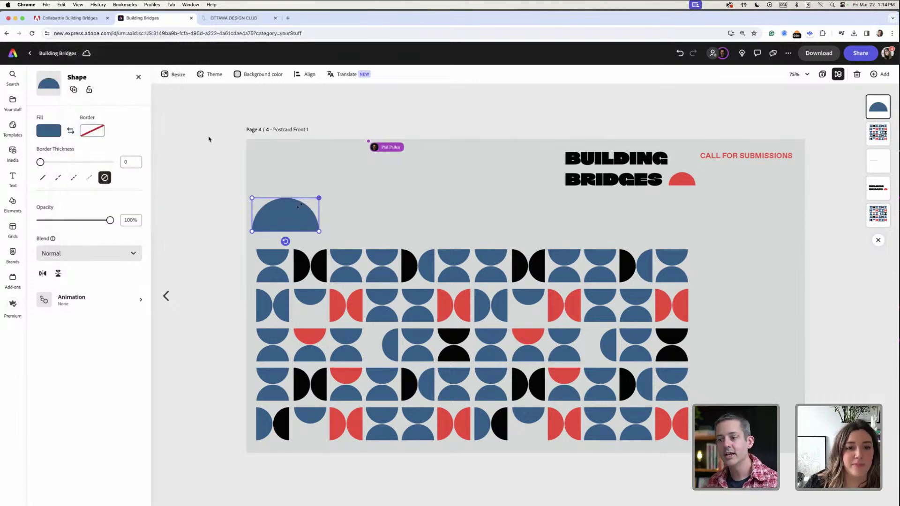
left_click(498, 138)
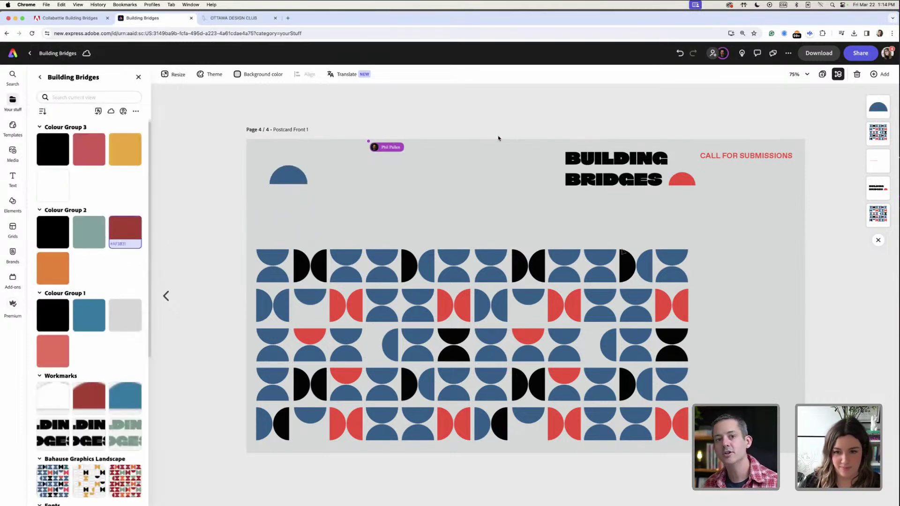
Add a third pattern copy on the right and shift all three together left and down so they bleed off the page edges
left_click(572, 284)
left_click_drag(521, 271, 703, 274)
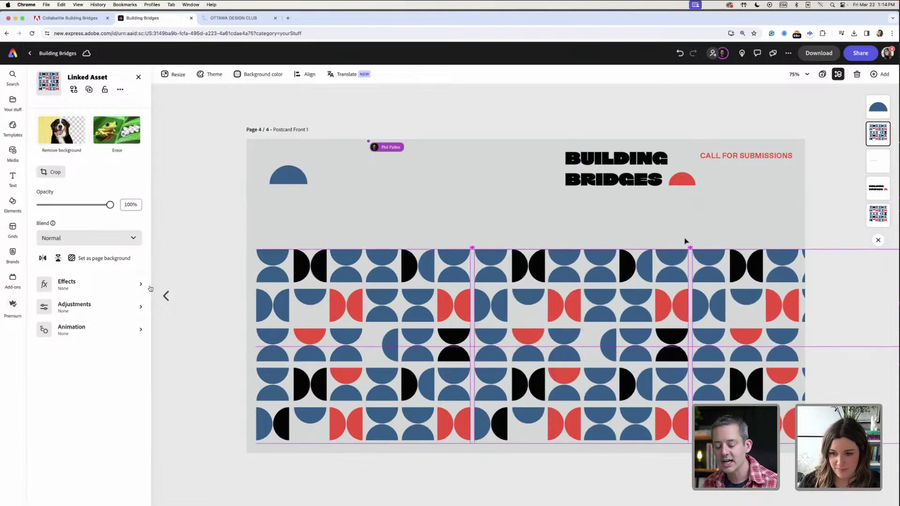
left_click_drag(275, 233, 763, 373)
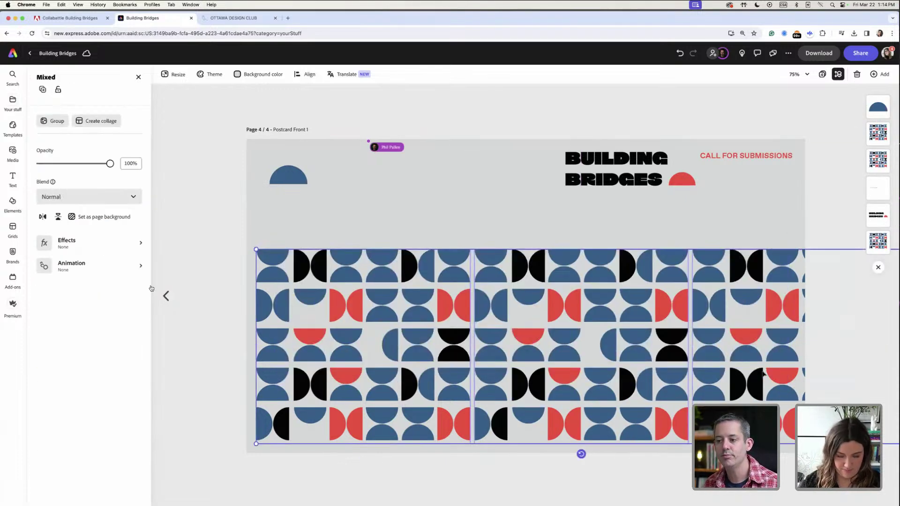
left_click_drag(267, 313, 163, 315)
left_click_drag(707, 288, 692, 288)
left_click(703, 261)
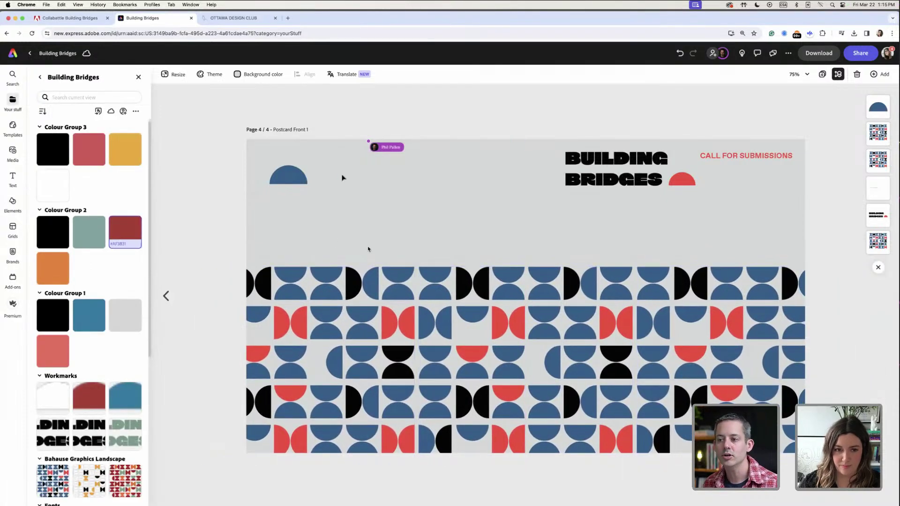
Delete the CALL FOR SUBMISSIONS text, the blue half circle and the Building Bridges wordmark from the page
left_click_drag(294, 182, 767, 247)
left_click(734, 161)
key("Delete")
left_click(632, 176)
left_click(766, 241)
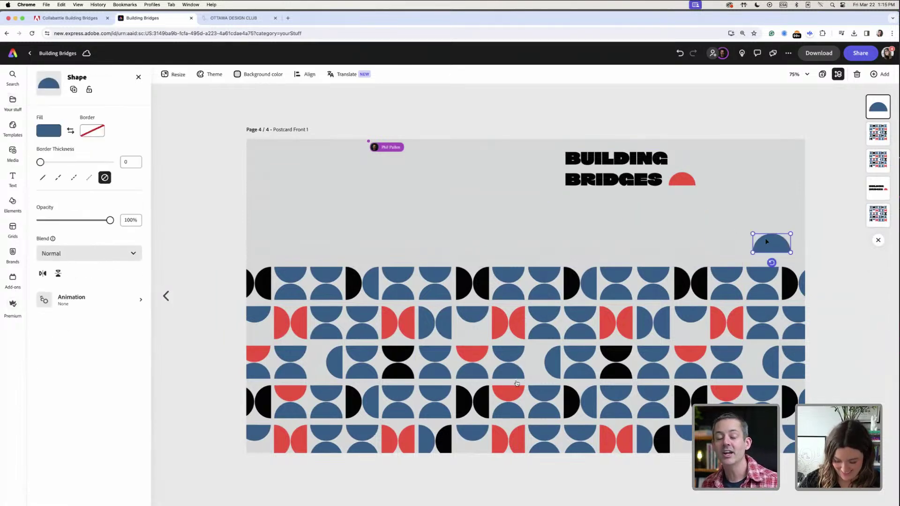
key("Delete")
left_click(660, 184)
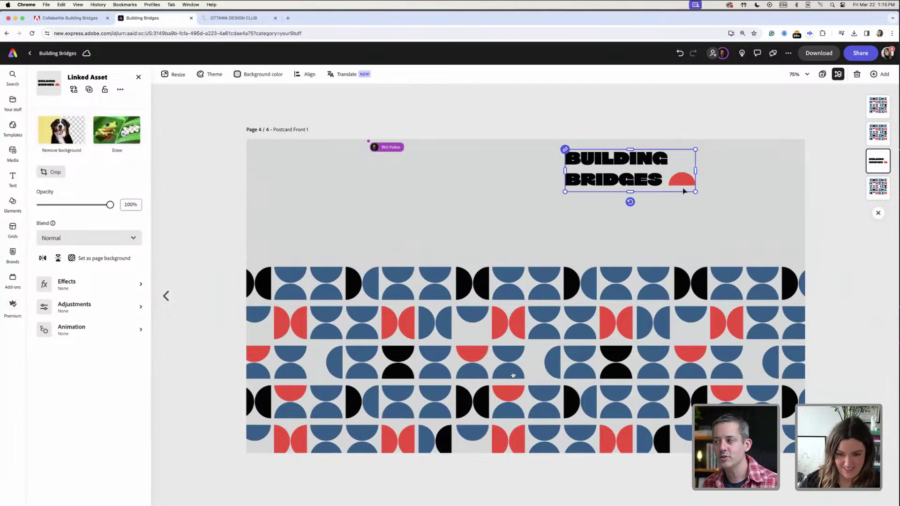
key("Delete")
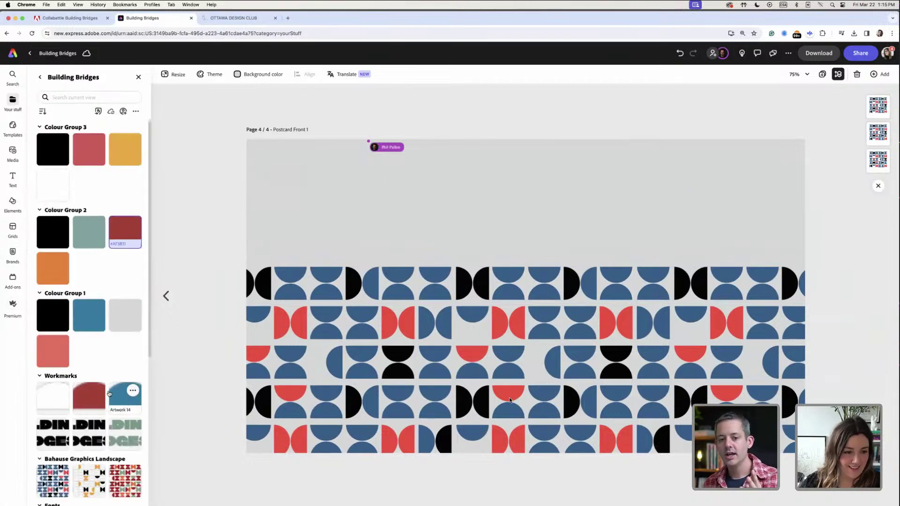
Try the one-line Building Bridges wordmark with the blue half circle above the pattern, shrink it and delete it
scroll(91, 342, "down", 5)
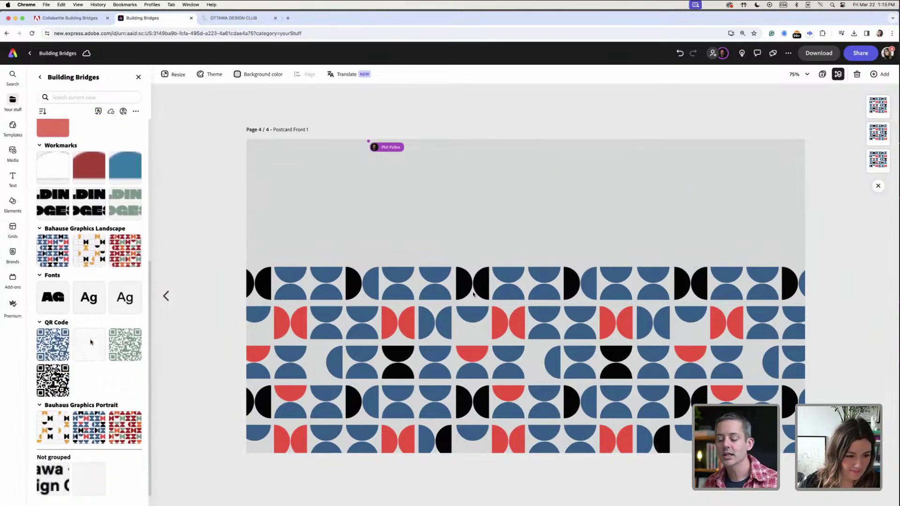
scroll(91, 342, "up", 5)
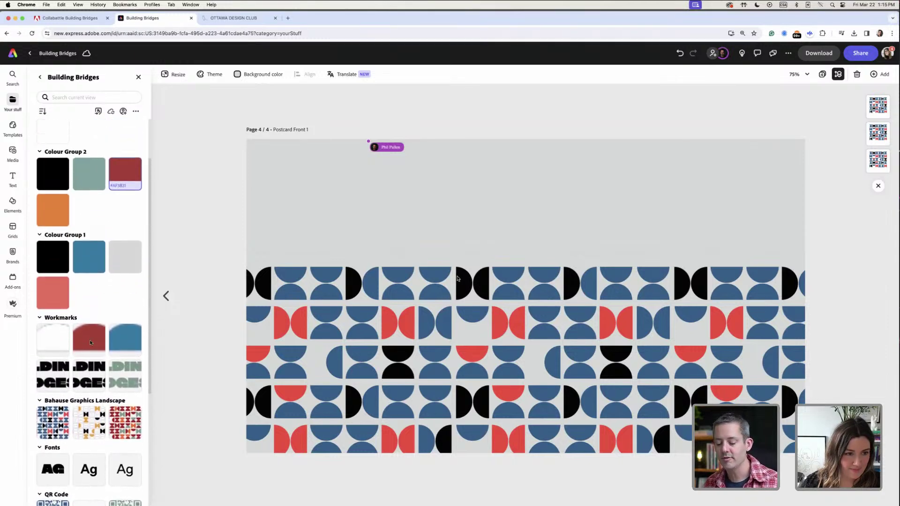
scroll(89, 342, "up", 2)
scroll(94, 340, "down", 3)
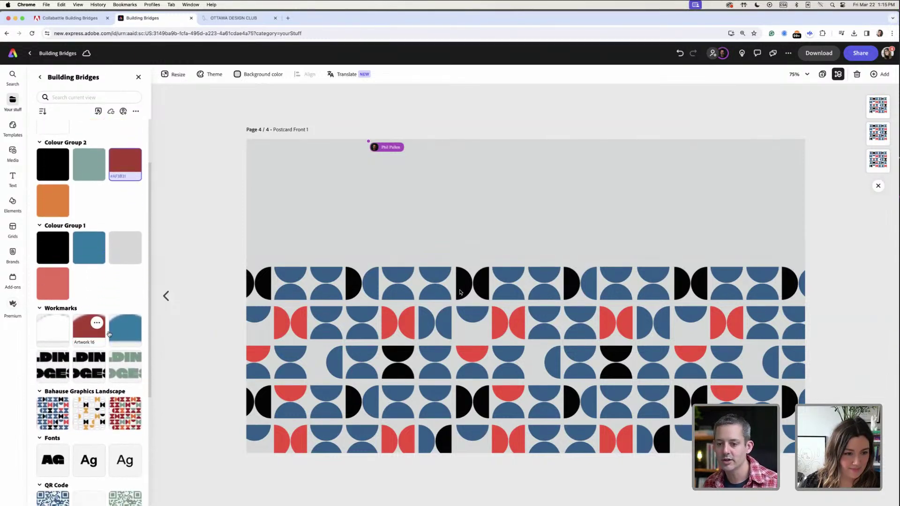
left_click(118, 335)
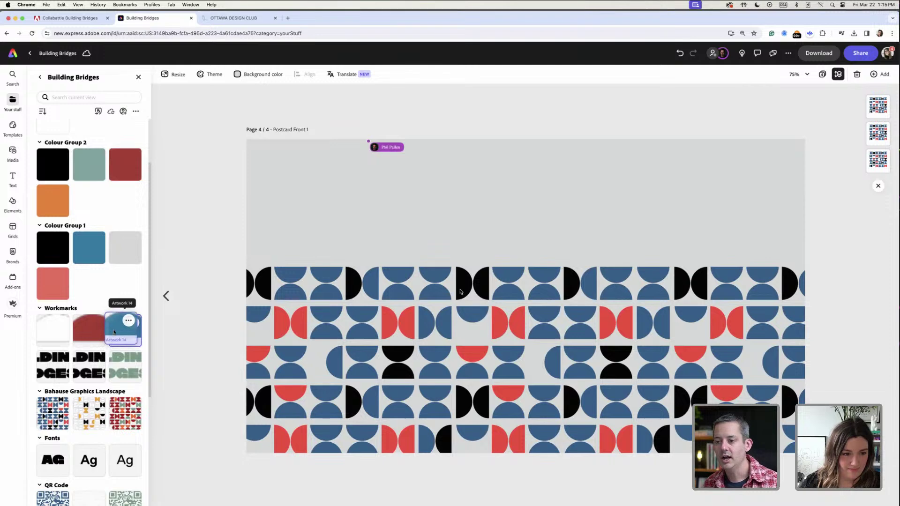
left_click_drag(116, 334, 746, 158)
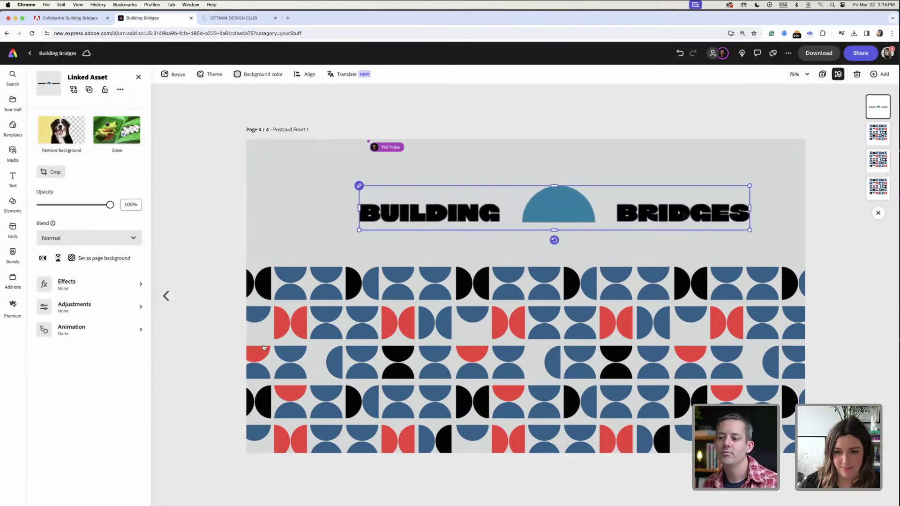
mouse_move(651, 217)
left_mouse_down()
mouse_move(638, 223)
mouse_move(654, 232)
left_mouse_up()
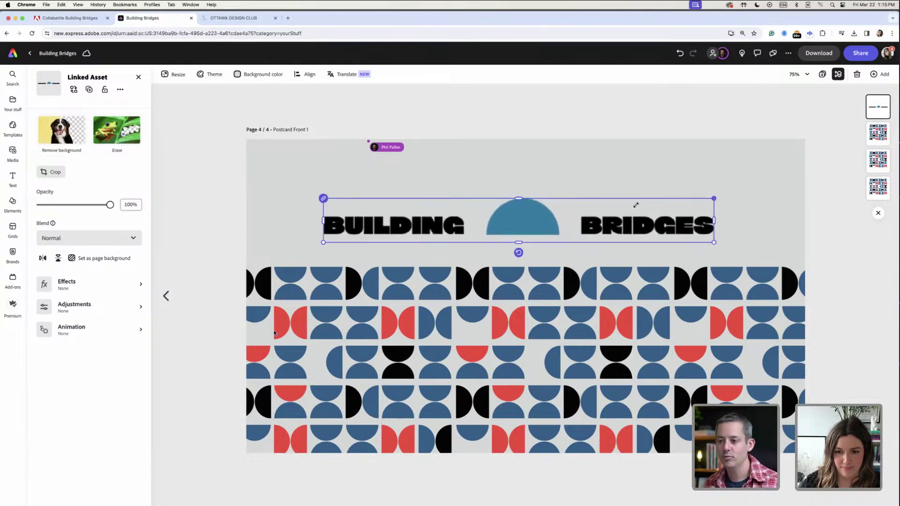
left_click_drag(714, 199, 636, 207)
left_click(224, 159)
left_click(403, 229)
key("Delete")
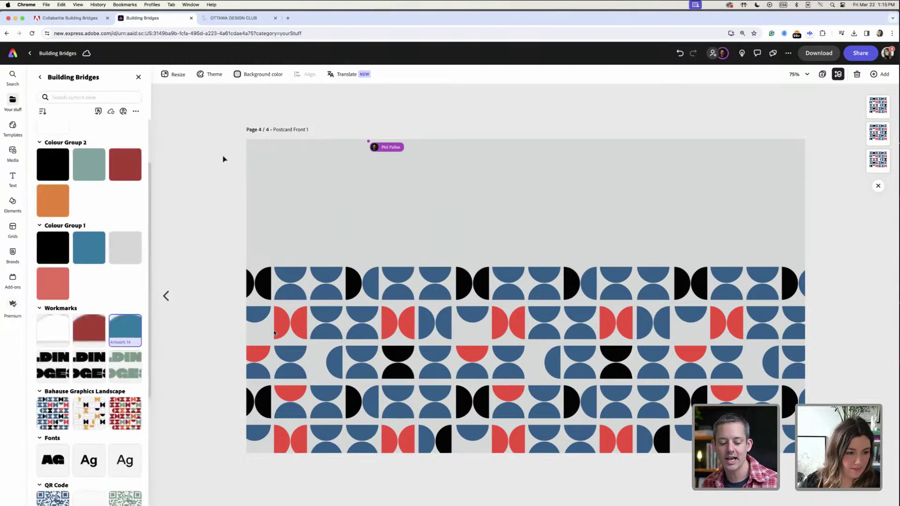
Add the stacked Building Bridges wordmark with the orange half circle from the library and reopen the document from the recent files
scroll(80, 334, "down", 1)
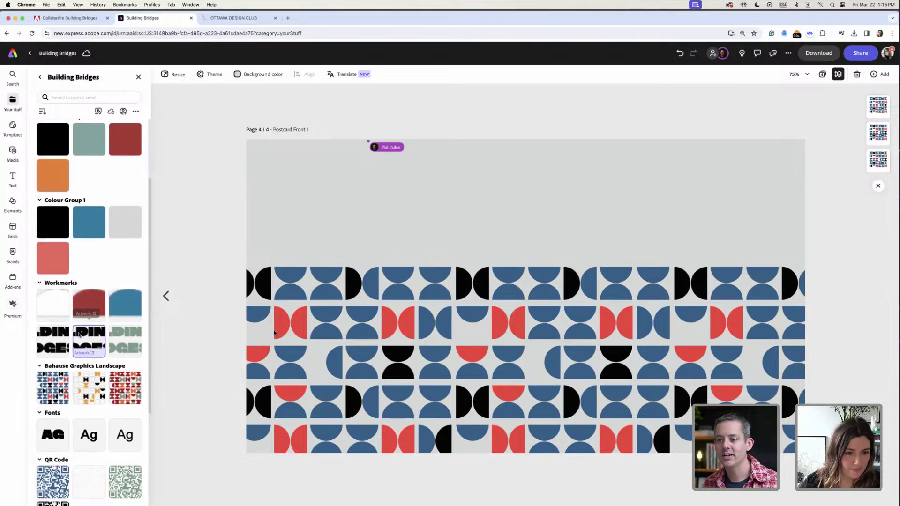
left_click(79, 334)
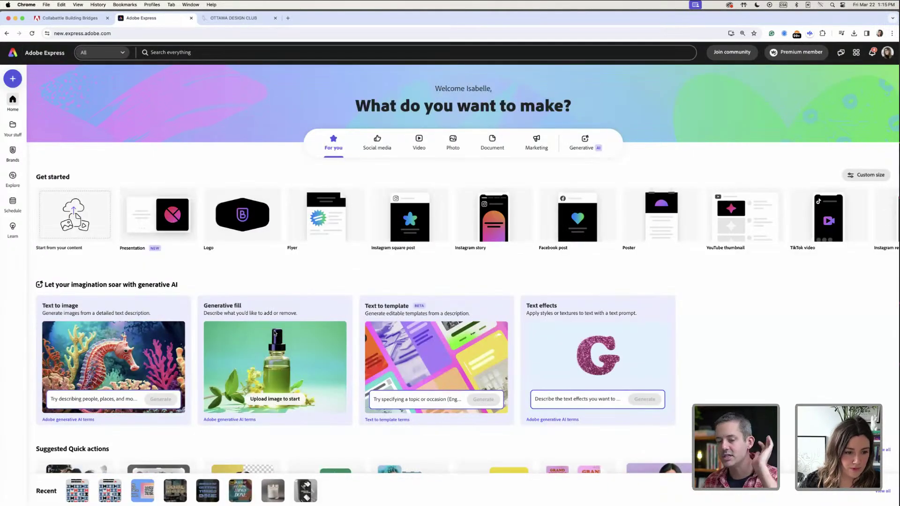
left_click(78, 490)
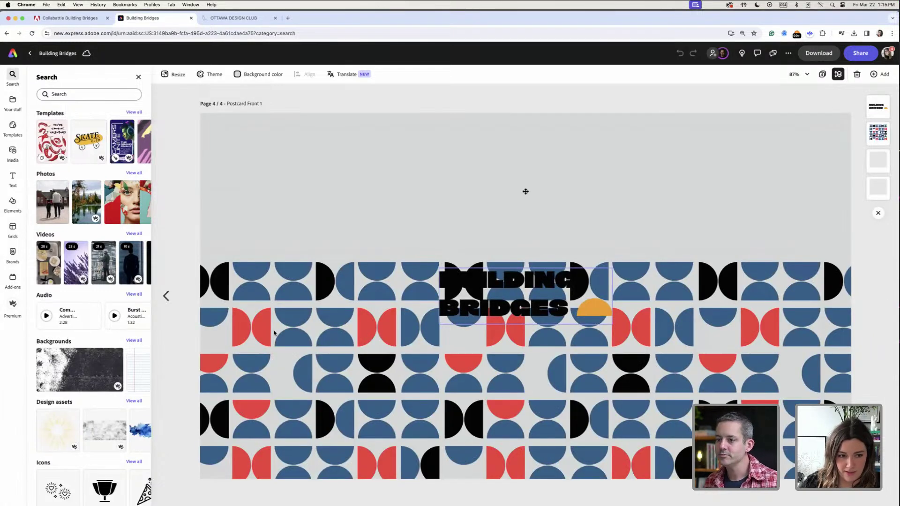
Add the stacked Building Bridges wordmark with the red half circle from the library and delete the orange version
left_click(14, 101)
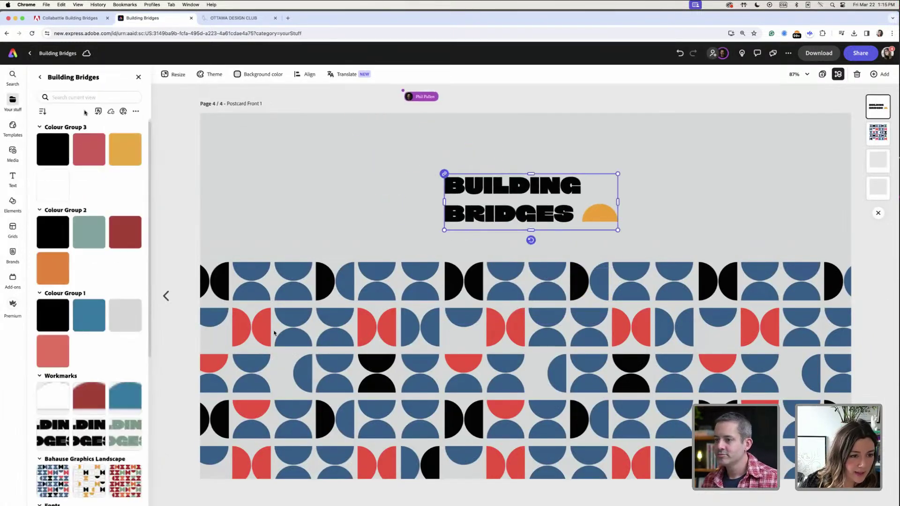
scroll(53, 399, "down", 2)
left_click(53, 402)
mouse_move(53, 402)
left_mouse_down()
mouse_move(83, 325)
mouse_move(35, 354)
mouse_move(48, 405)
left_mouse_up()
left_click(514, 214)
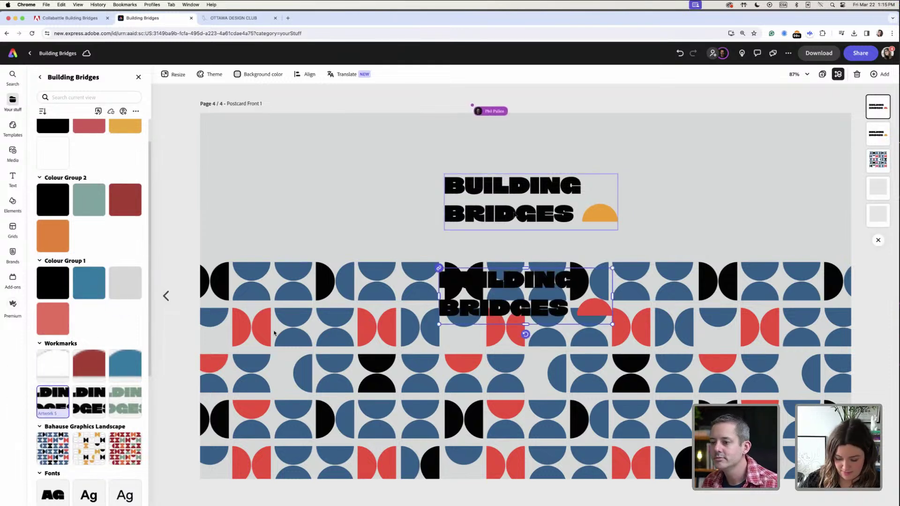
key("Delete")
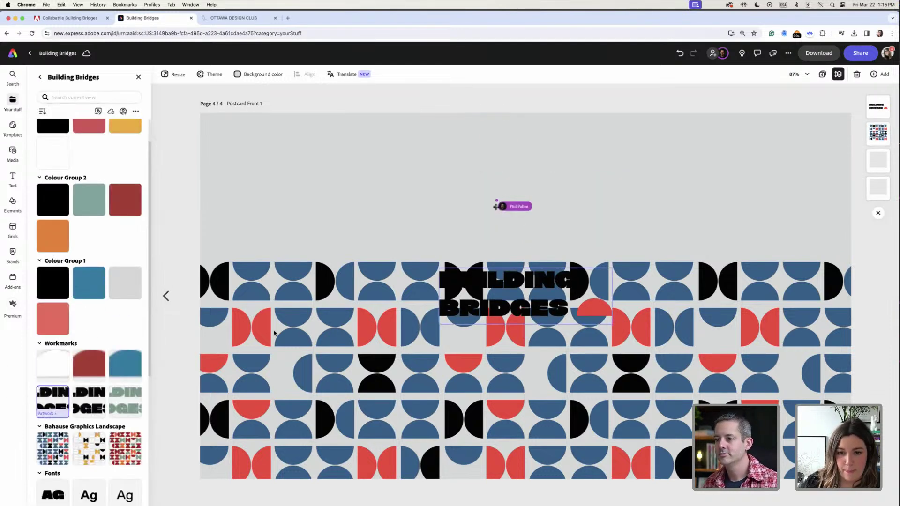
Move the red half-circle wordmark into the blank area above the pattern, enlarge it and centre it horizontally
left_click_drag(562, 310, 415, 197)
left_click_drag(520, 223, 619, 226)
left_click(286, 196)
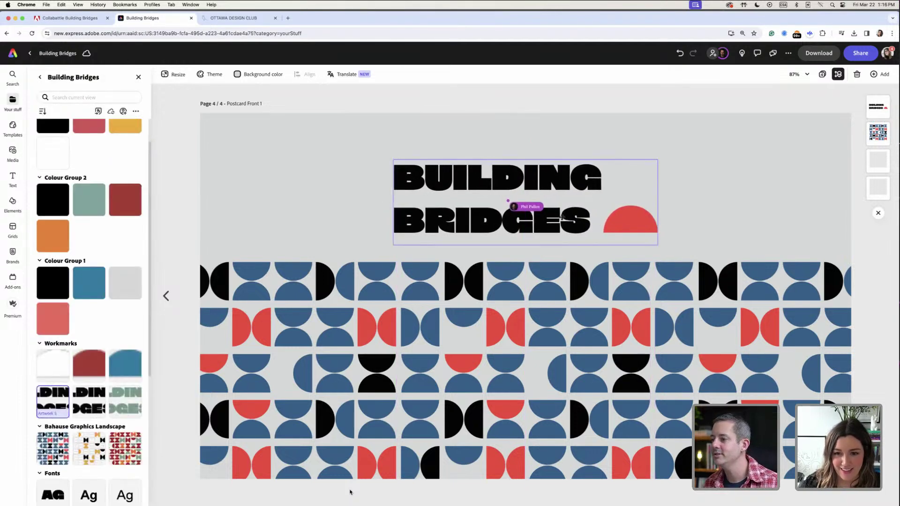
left_click_drag(564, 218, 564, 222)
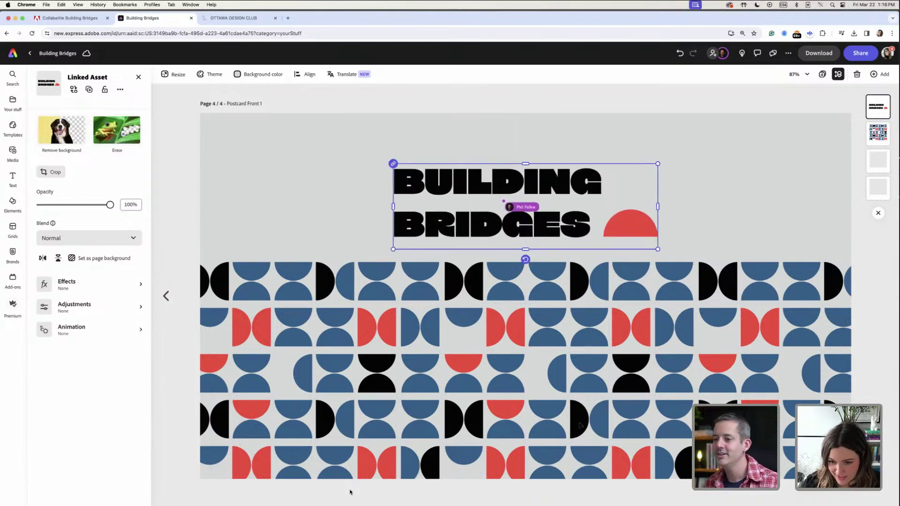
Shift the three pattern copies further down off the page's lower edge and lower the wordmark to match
left_click_drag(752, 499, 277, 329)
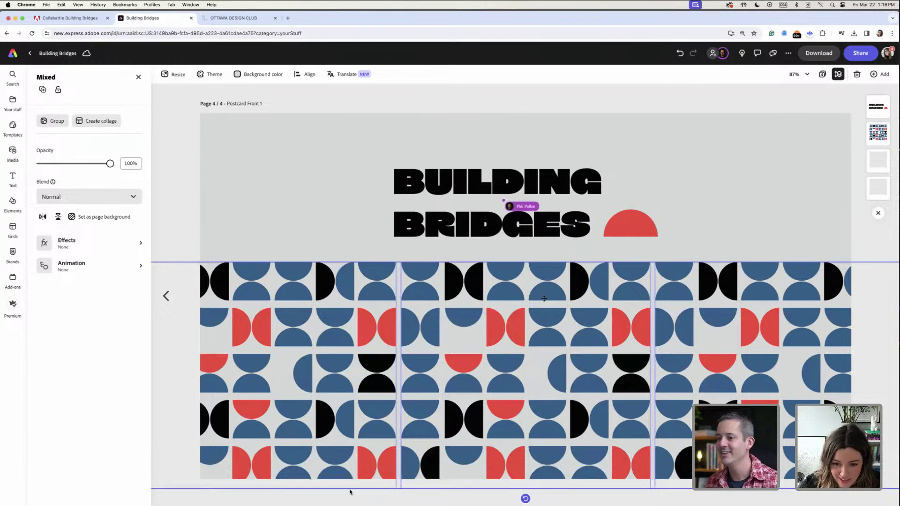
left_click_drag(544, 298, 543, 315)
left_click_drag(520, 261, 520, 262)
left_click(184, 293)
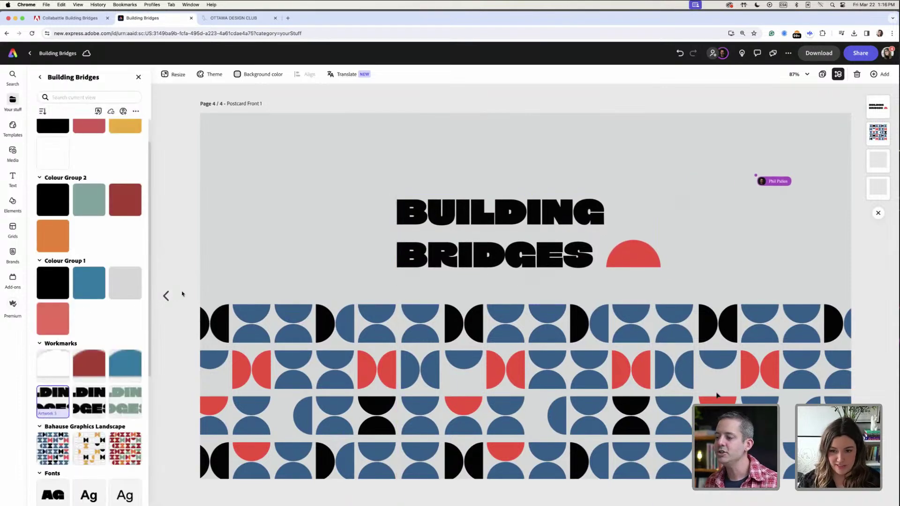
Duplicate the three pattern copies to the page's upper edge so two rows show, and centre the wordmark between the bands
left_click_drag(222, 288, 748, 405)
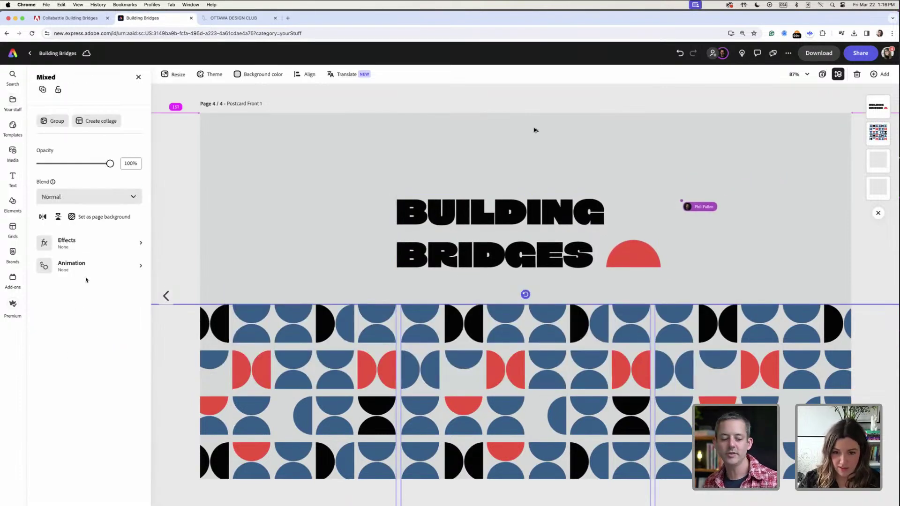
key("super+d")
left_click_drag(534, 128, 538, 39)
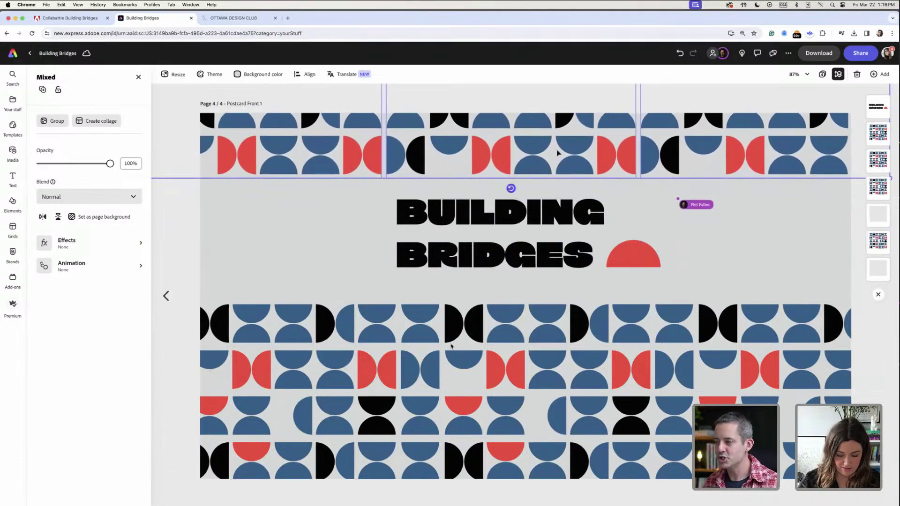
left_click(804, 76)
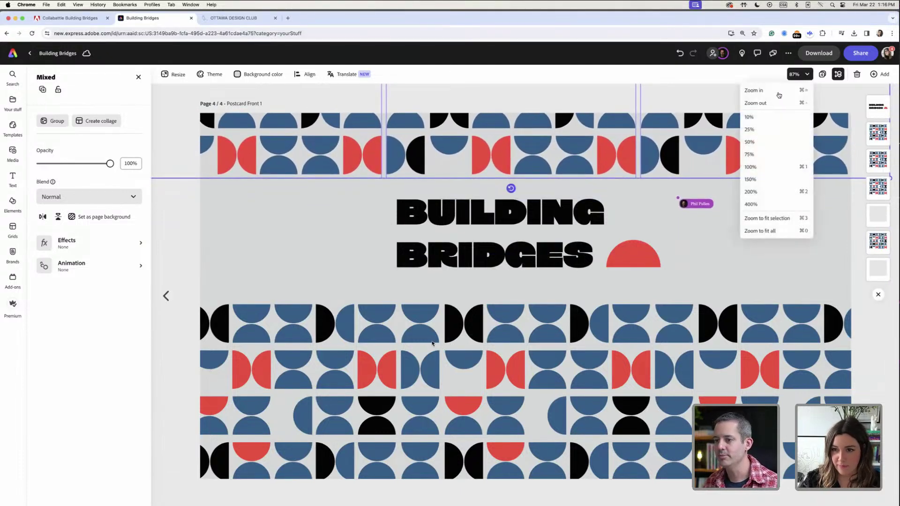
left_click(766, 104)
left_click(765, 104)
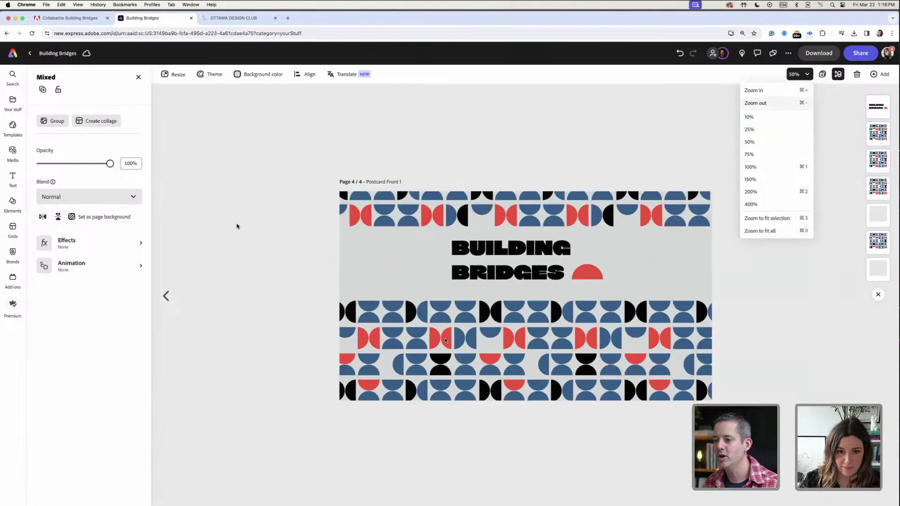
left_click(244, 198)
left_click_drag(749, 207, 694, 219)
left_click(584, 276)
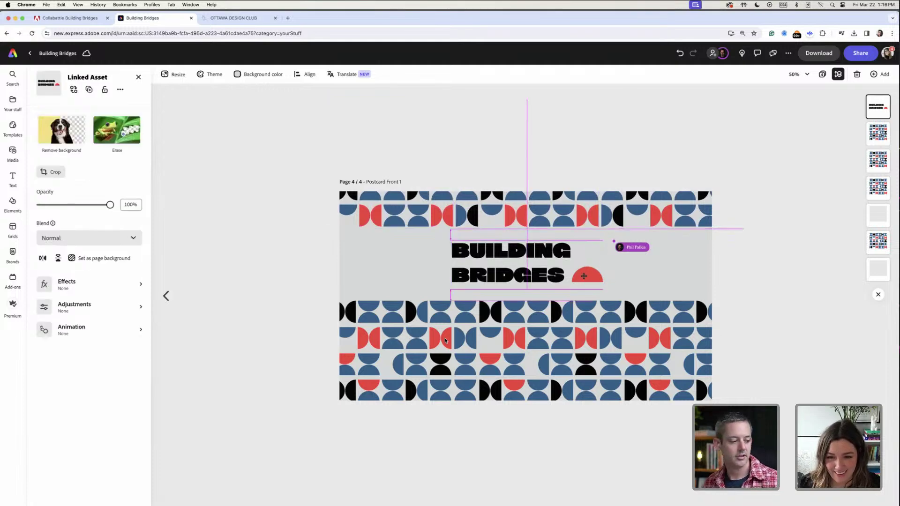
left_click(686, 289)
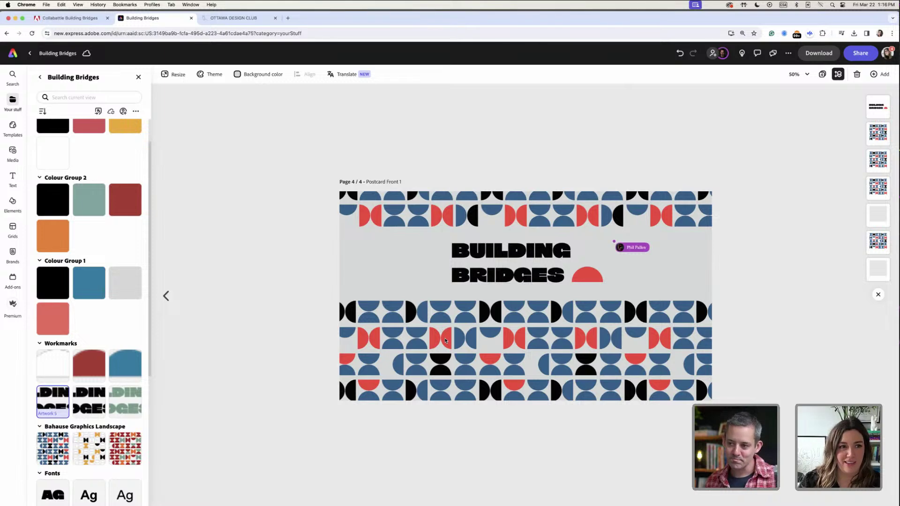
Check the Bauhaus poster references in the presentation and delete the leftmost pattern copy from both the lower and upper bands
left_click(39, 20)
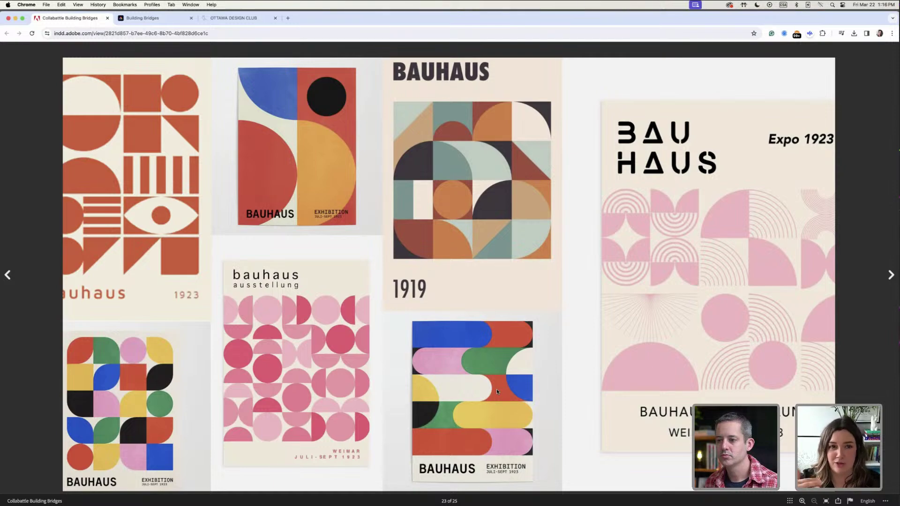
left_click(148, 19)
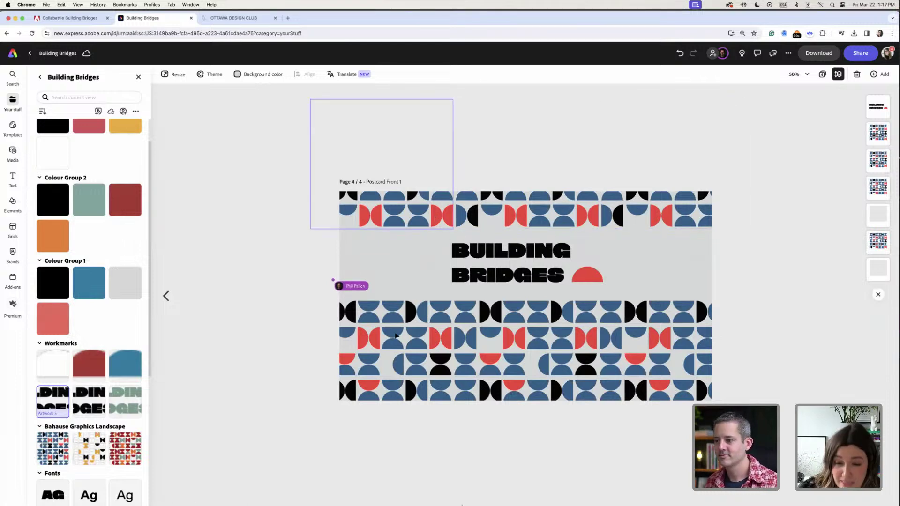
left_click_drag(757, 388, 250, 319)
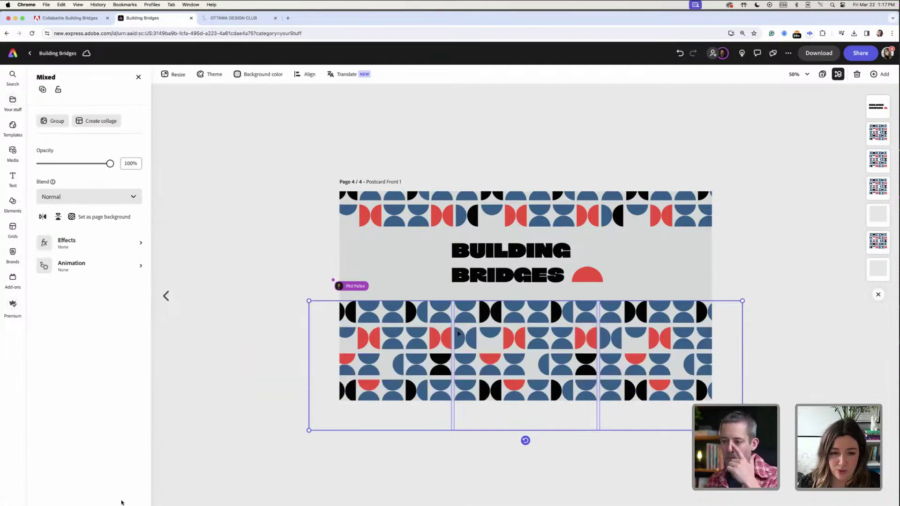
left_click(395, 338)
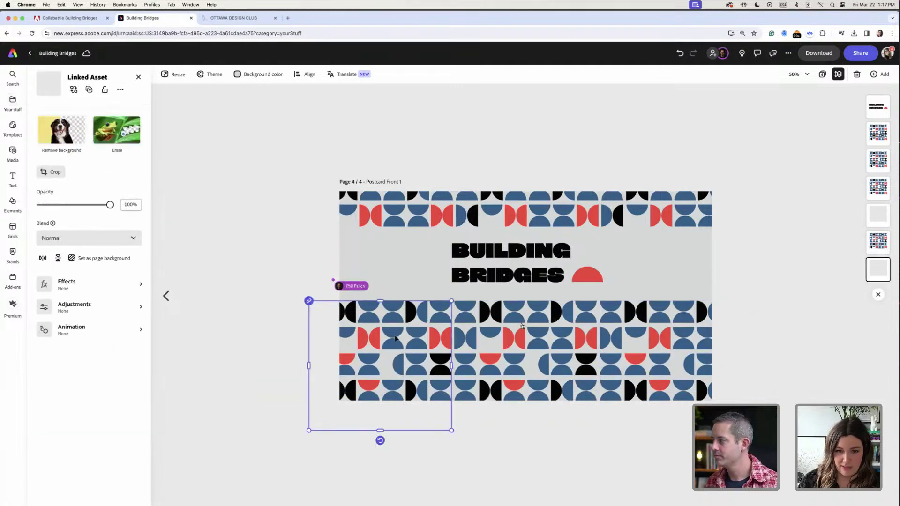
key("Delete")
left_click(385, 214)
key("Delete")
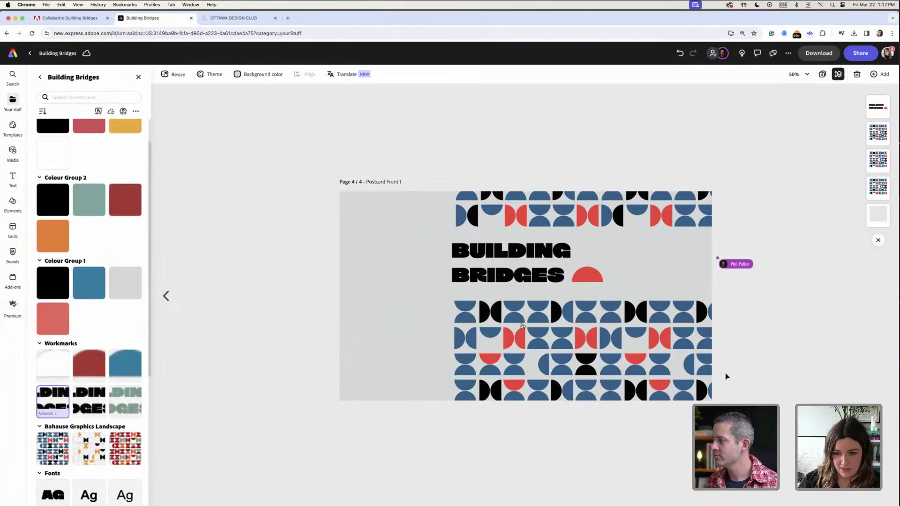
Enlarge the two remaining lower pattern copies and position them to span the page width with two rows showing
left_click_drag(725, 376, 305, 341)
left_click_drag(311, 491, 276, 498)
left_click_drag(628, 351, 637, 366)
left_click_drag(637, 372, 637, 380)
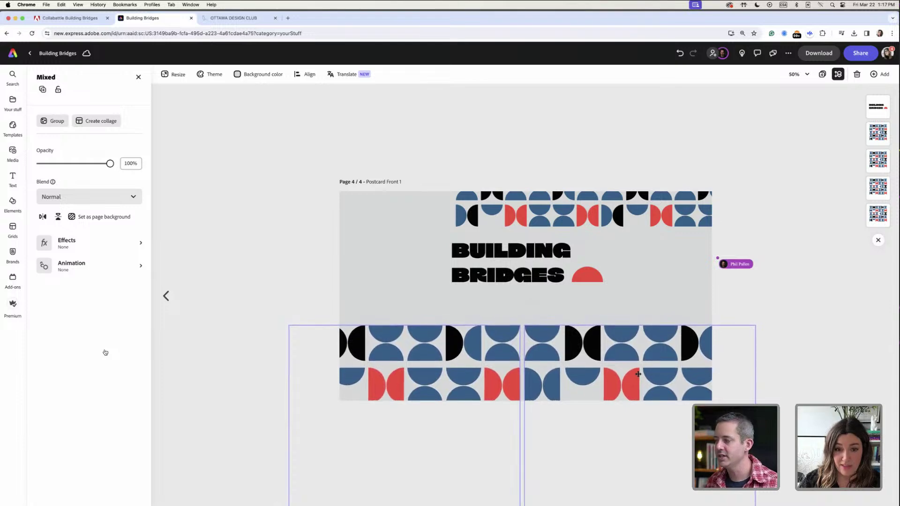
Move the wordmark slightly down and delete the two small pattern copies left in the upper band
left_click_drag(557, 287, 559, 297)
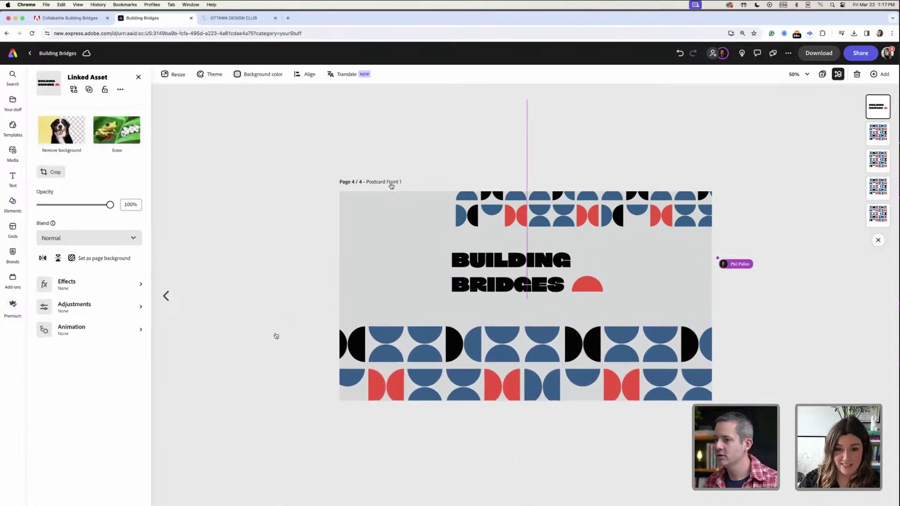
left_click(539, 214)
left_click(695, 220, "shift")
key("Delete")
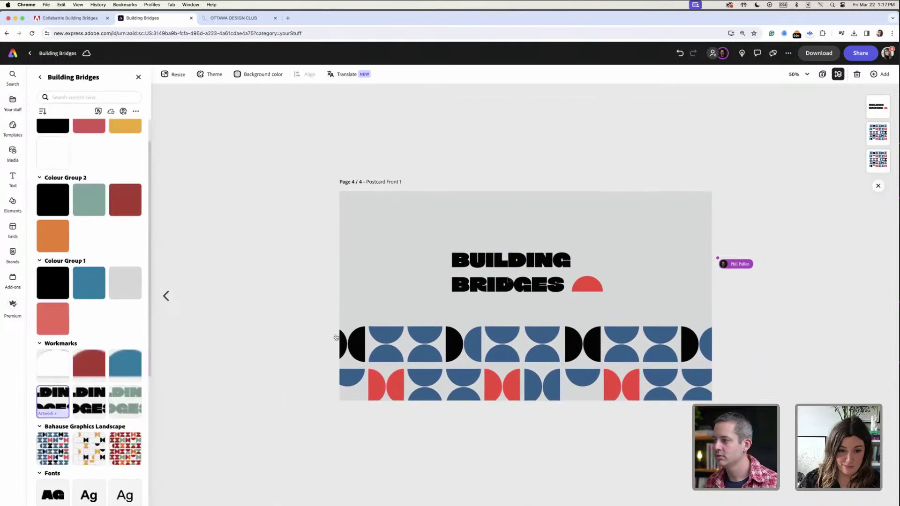
Duplicate the two enlarged pattern copies to the page's upper edge with one full row showing, and nudge the wordmark down between the bands
left_click_drag(366, 312, 656, 419)
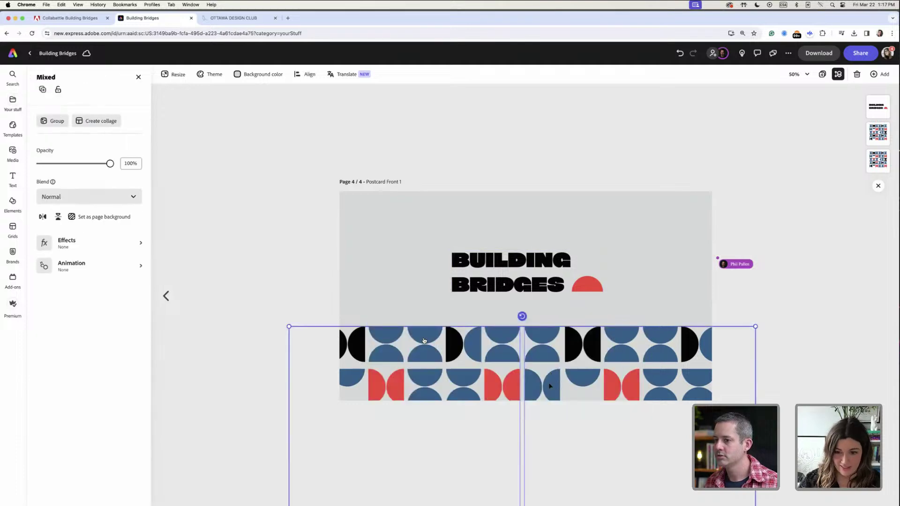
left_click_drag(550, 384, 550, 88)
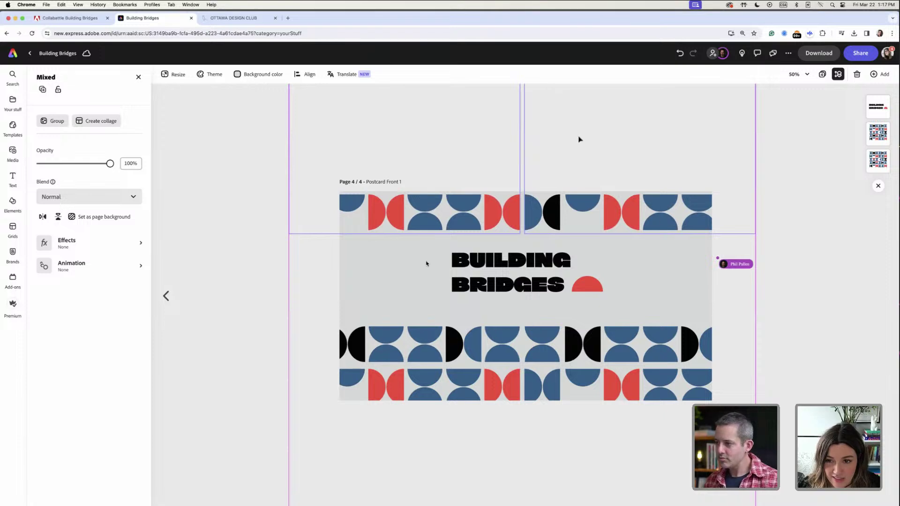
left_click(801, 269)
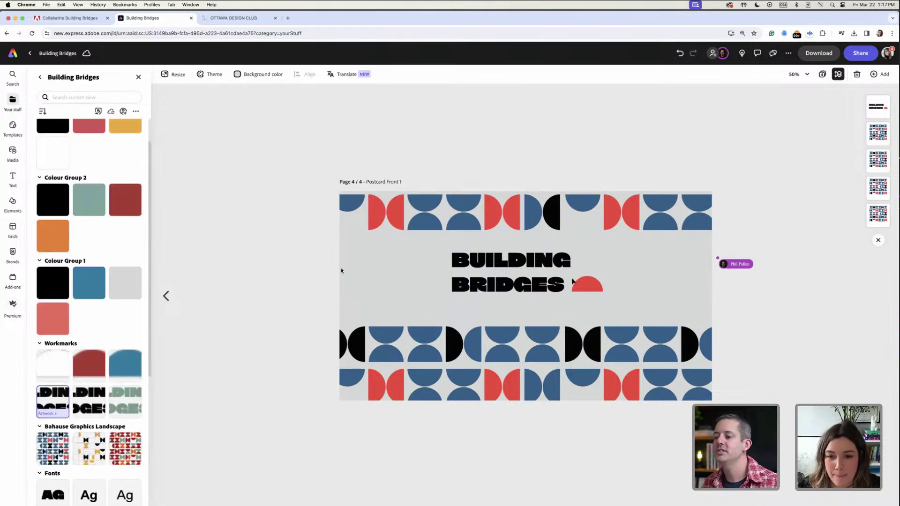
left_click(559, 287)
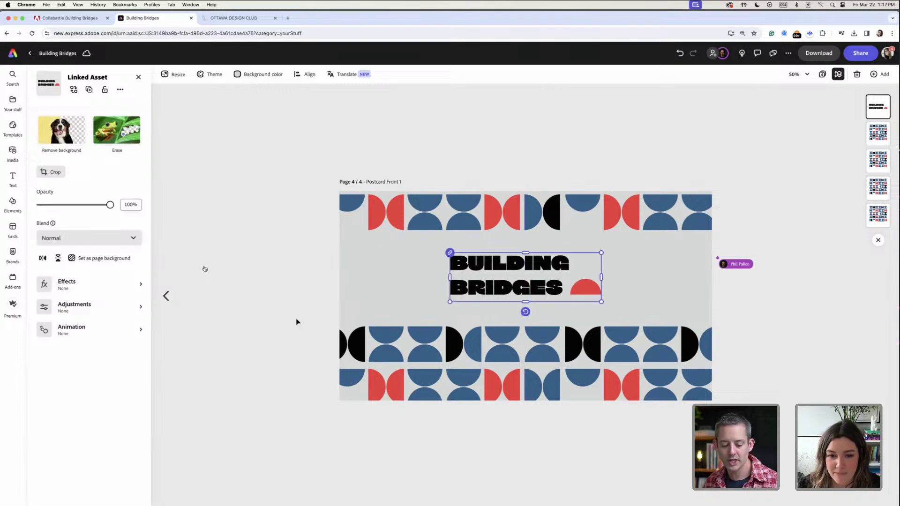
Move the two lower pattern copies slightly up so the wordmark is evenly spaced between the upper and lower bands
left_click_drag(279, 338, 728, 436)
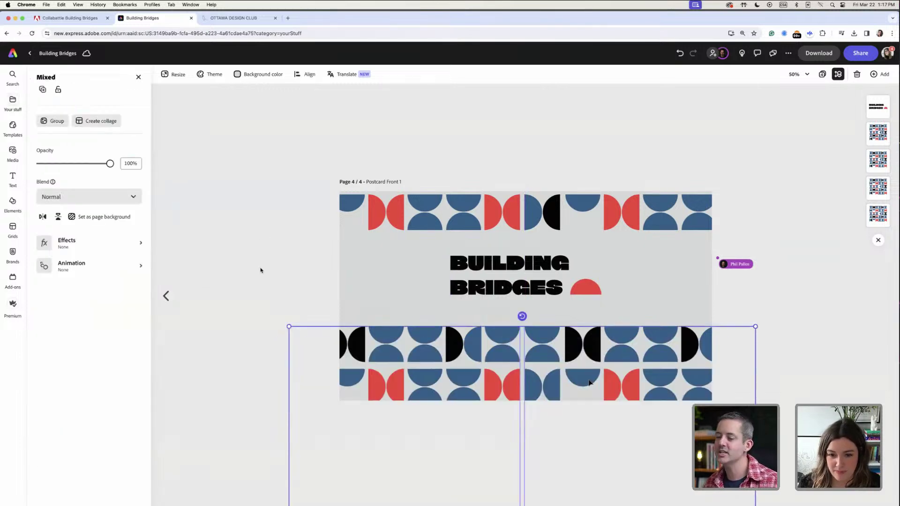
left_click_drag(588, 375, 589, 369)
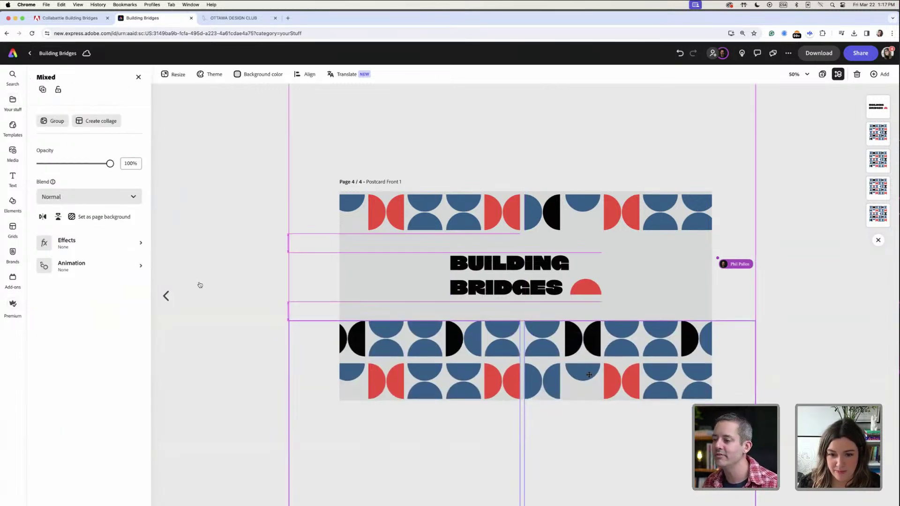
left_click(546, 292)
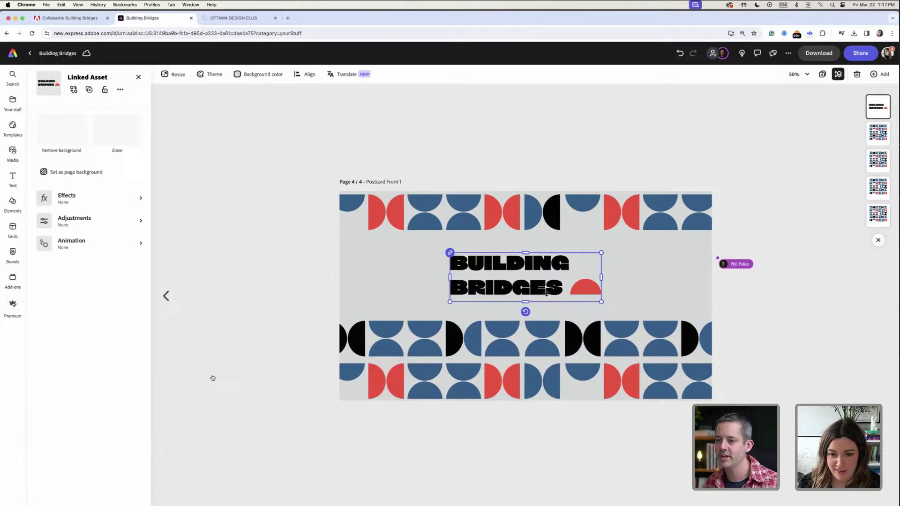
left_click(202, 412)
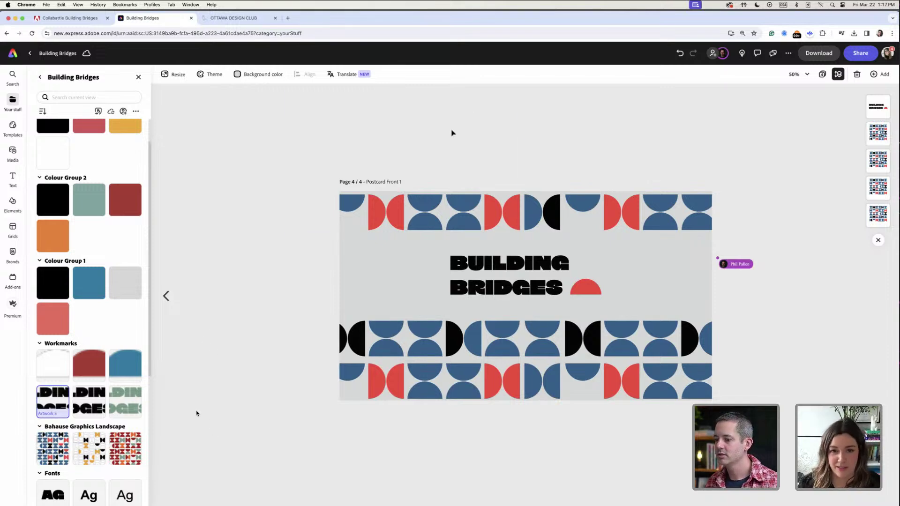
Check the required sizes on the "What we need" page and the paired Building Bridges images on the Ottawa Design Club home page
left_click(822, 75)
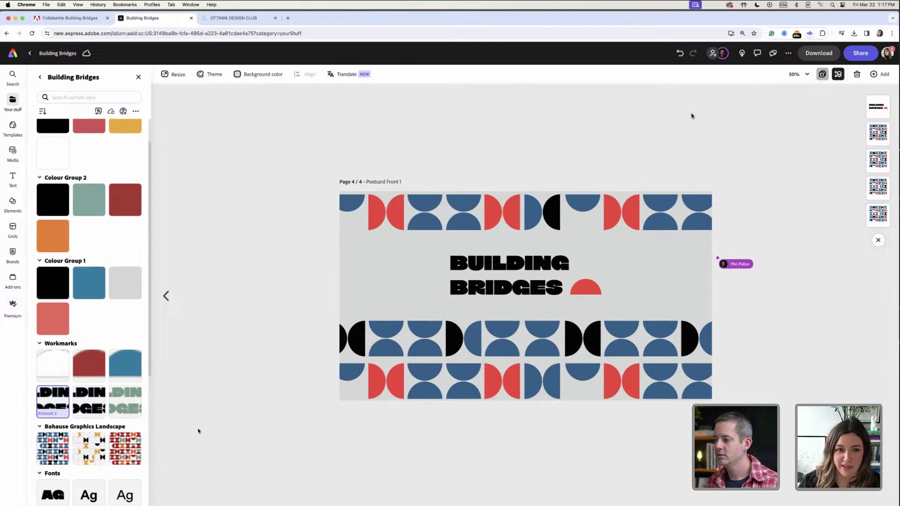
left_click(317, 169)
double_click(273, 167)
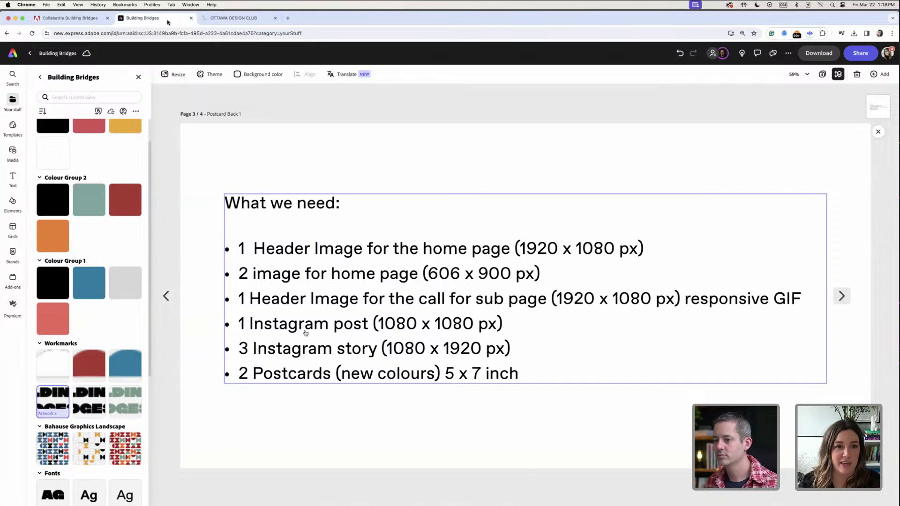
left_click(222, 20)
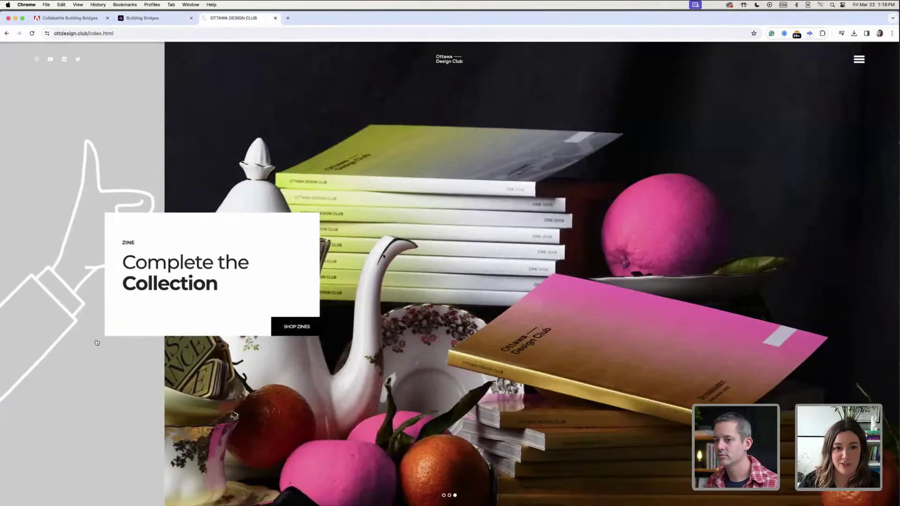
scroll(384, 256, "down", 6)
scroll(384, 257, "down", 10)
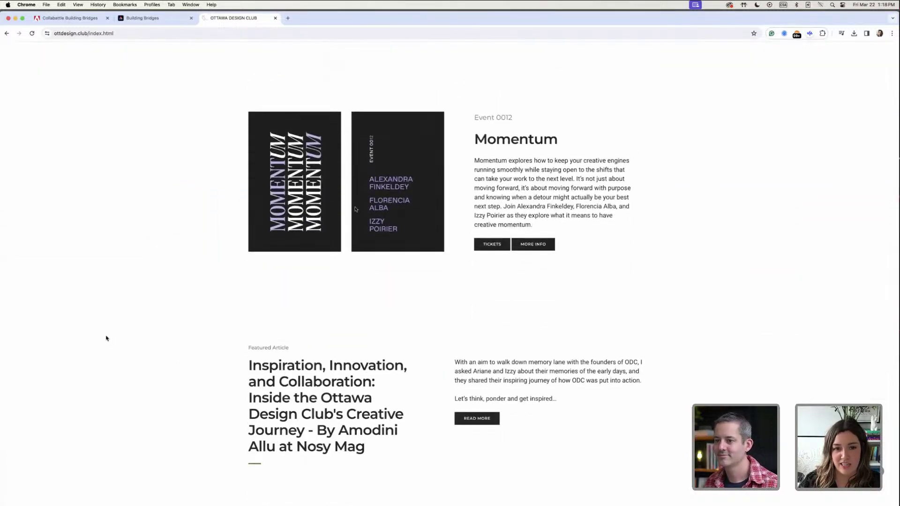
scroll(107, 338, "down", 8)
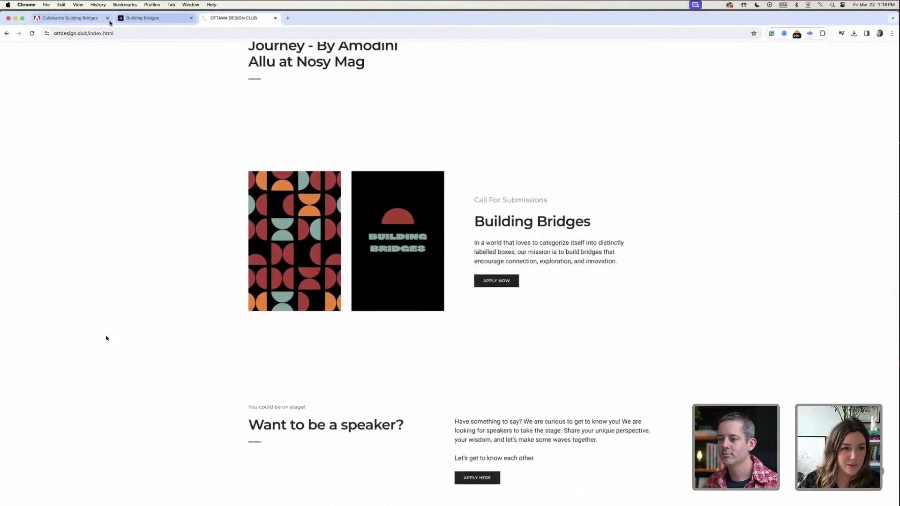
Return to the Building Bridges design and duplicate the finished header page
left_click(157, 18)
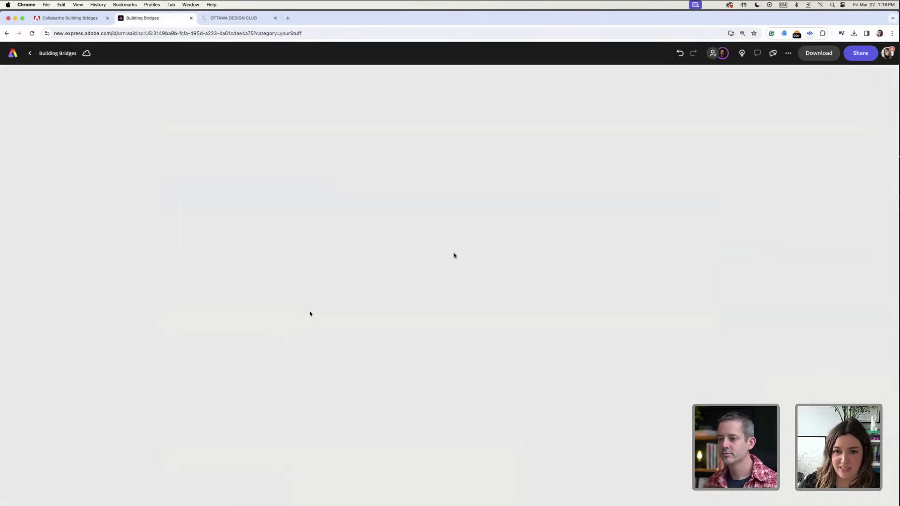
left_click(838, 74)
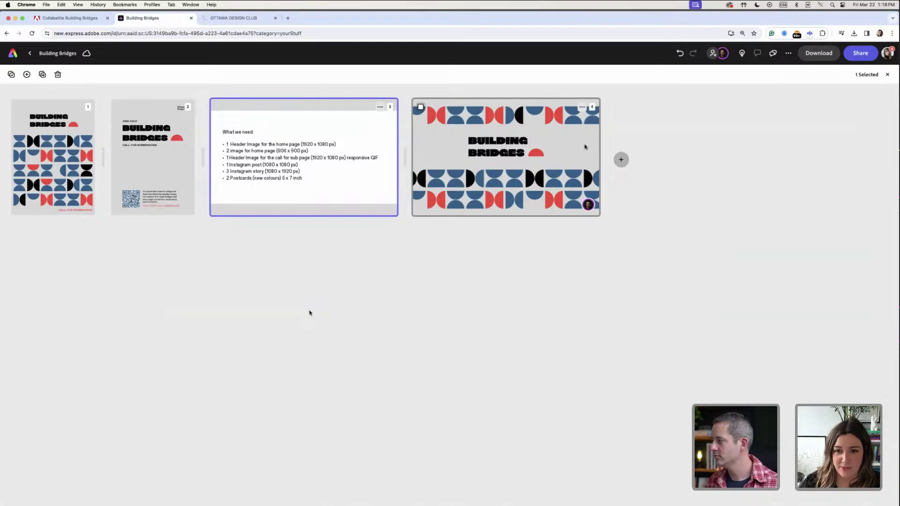
double_click(584, 142)
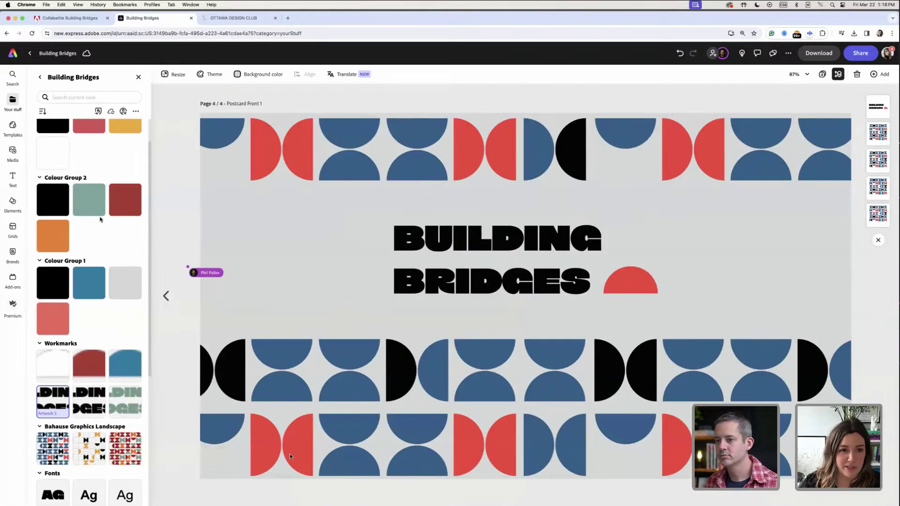
left_click(837, 74)
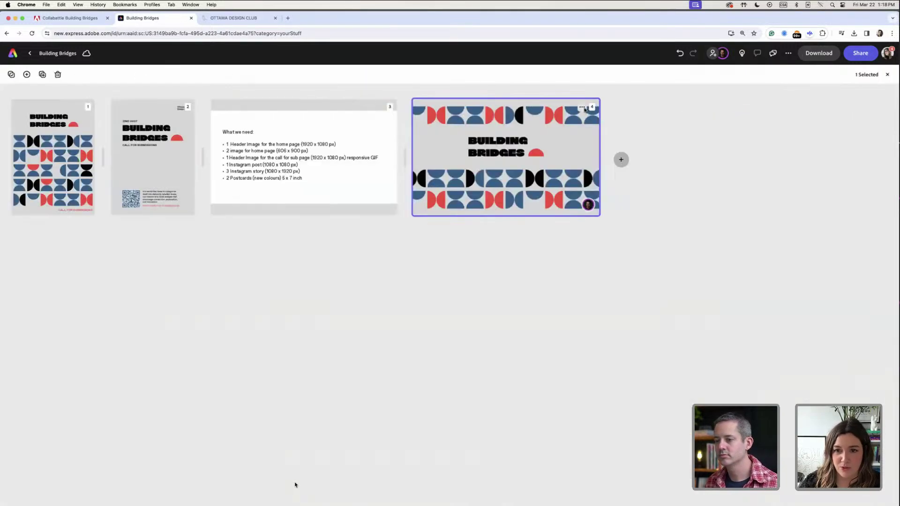
left_click(582, 107)
left_click(554, 133)
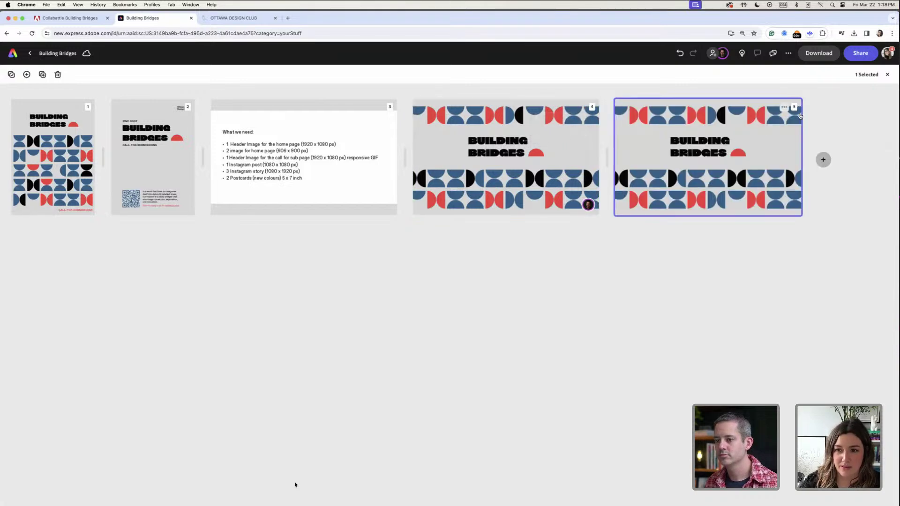
Open the duplicated header page and resize it to a custom 606 x 900 px
double_click(755, 127)
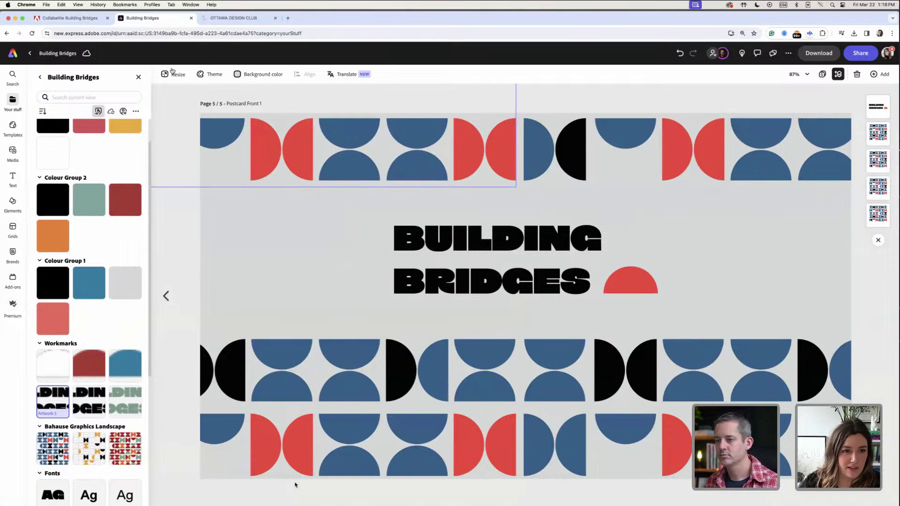
left_click(174, 75)
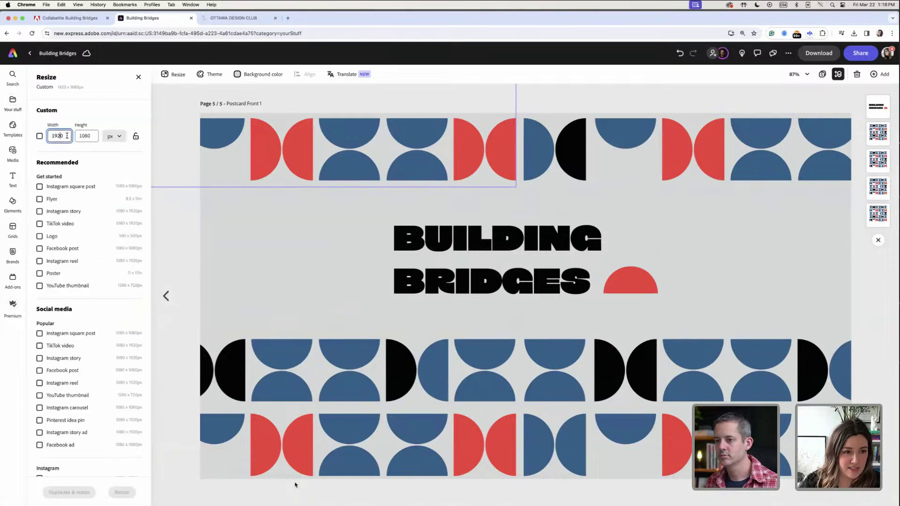
type("60")
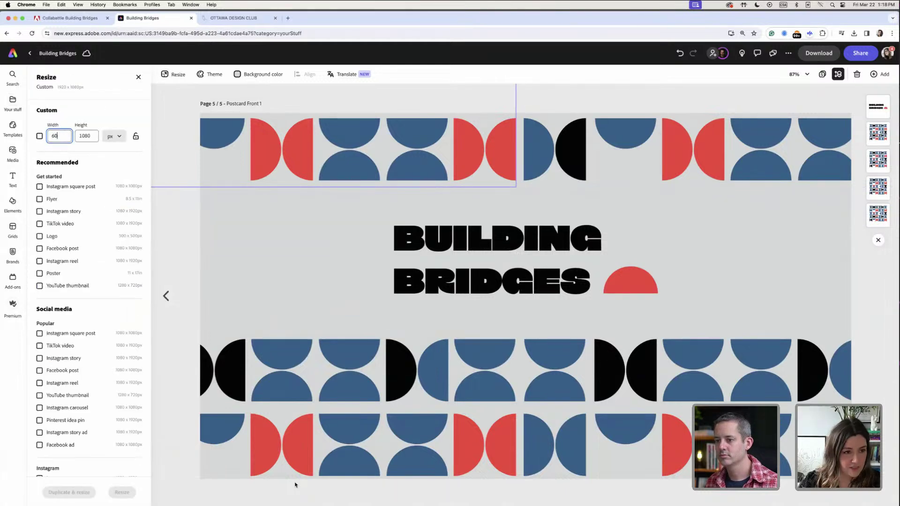
type("6")
left_click(87, 135)
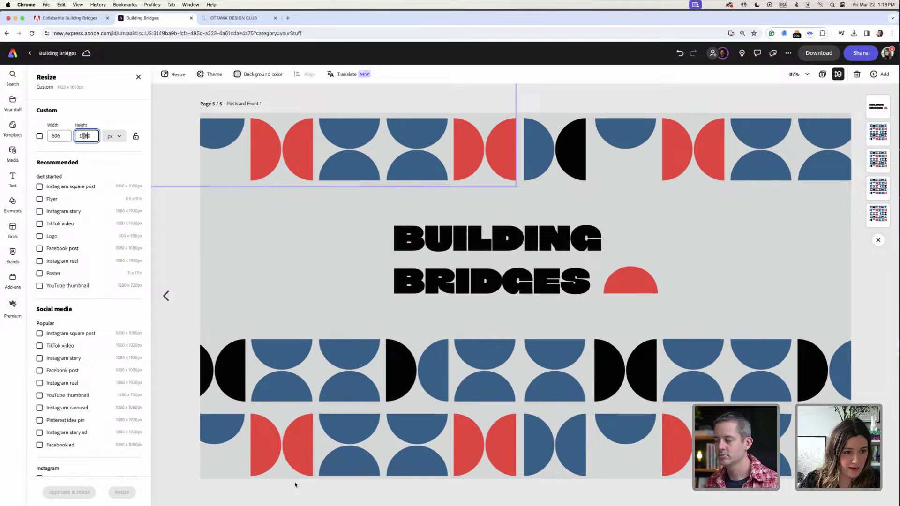
double_click(87, 134)
type("9")
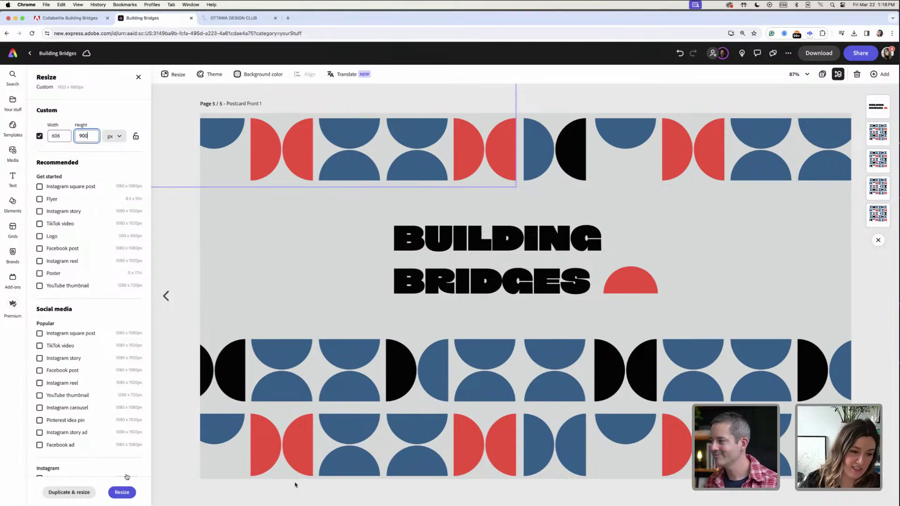
left_click(123, 493)
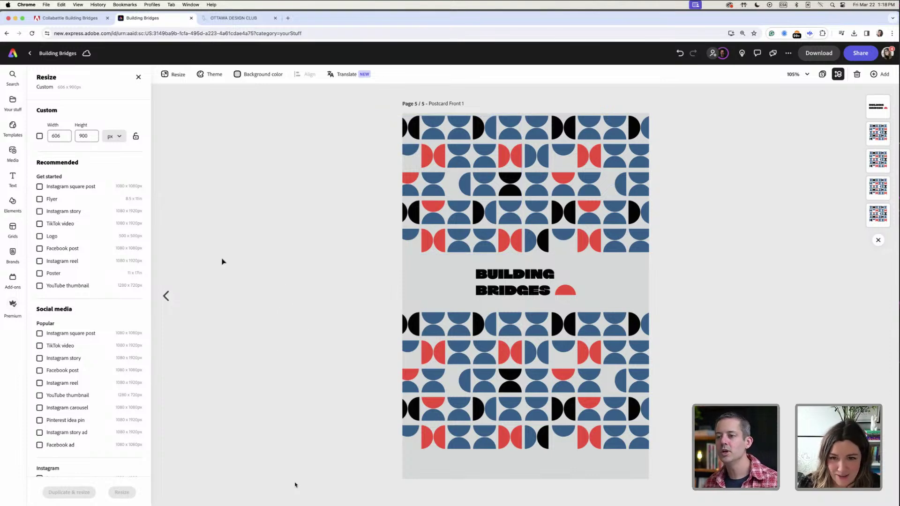
Delete the wordmark and the left pattern copies of the upper and lower bands from the resized page
left_click(547, 296)
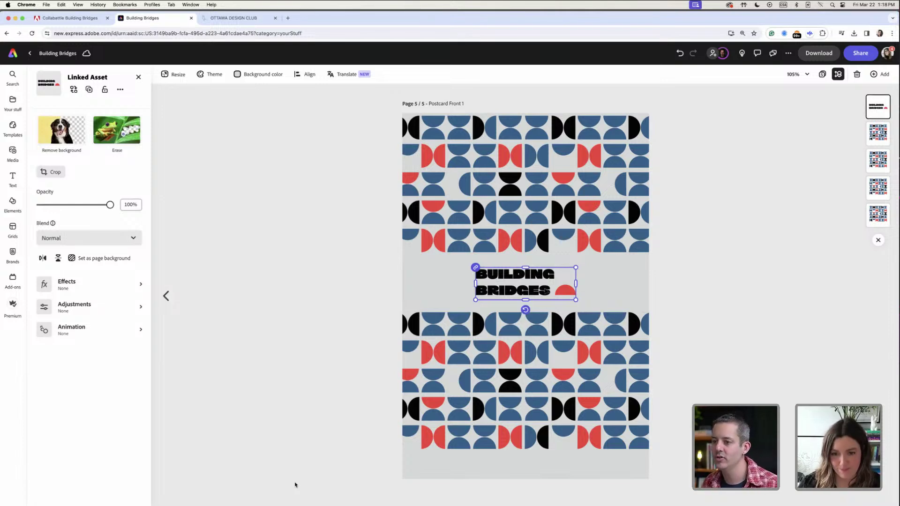
key("Delete")
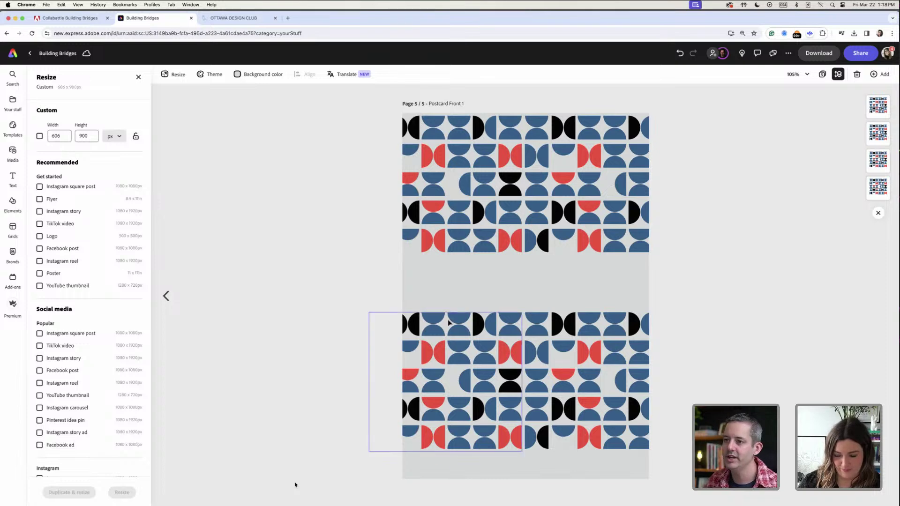
left_click(449, 320)
key("Delete")
left_click(461, 232)
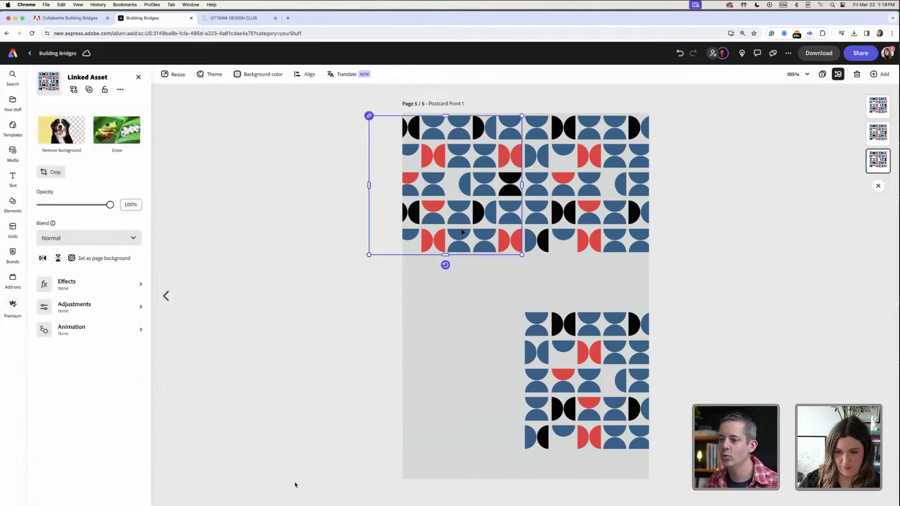
key("Delete")
Stack the two remaining pattern copies with aligned edges and no gap, shifted toward the page's left side
left_click_drag(584, 230, 585, 282)
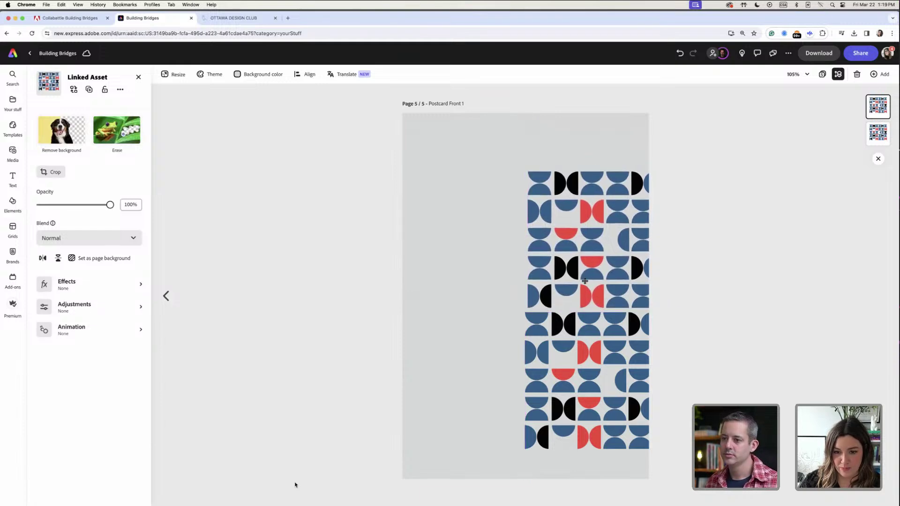
left_click_drag(468, 186, 582, 429)
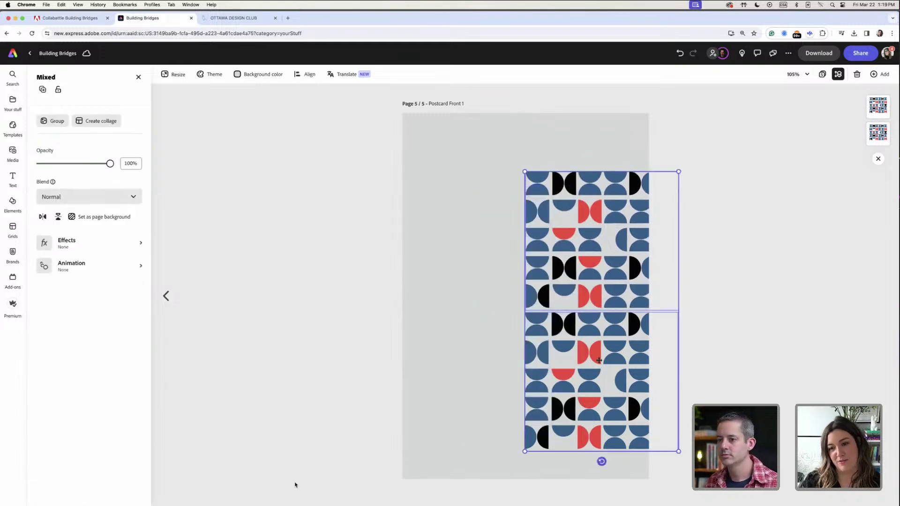
left_click_drag(596, 358, 529, 368)
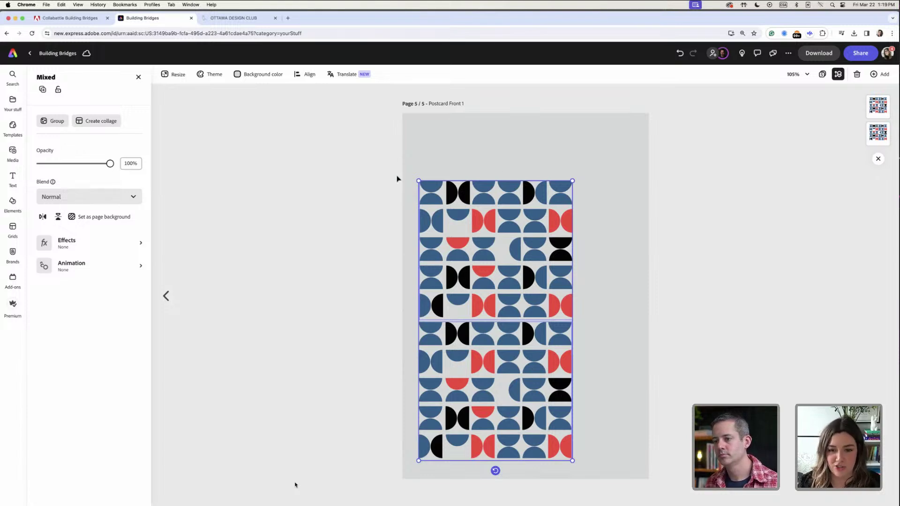
left_click_drag(385, 147, 582, 471)
left_click_drag(524, 241, 523, 243)
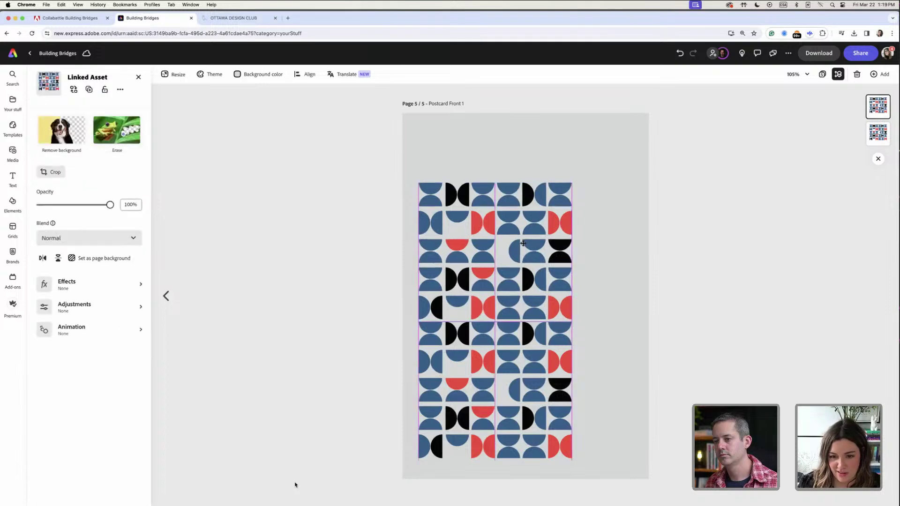
left_click(432, 168)
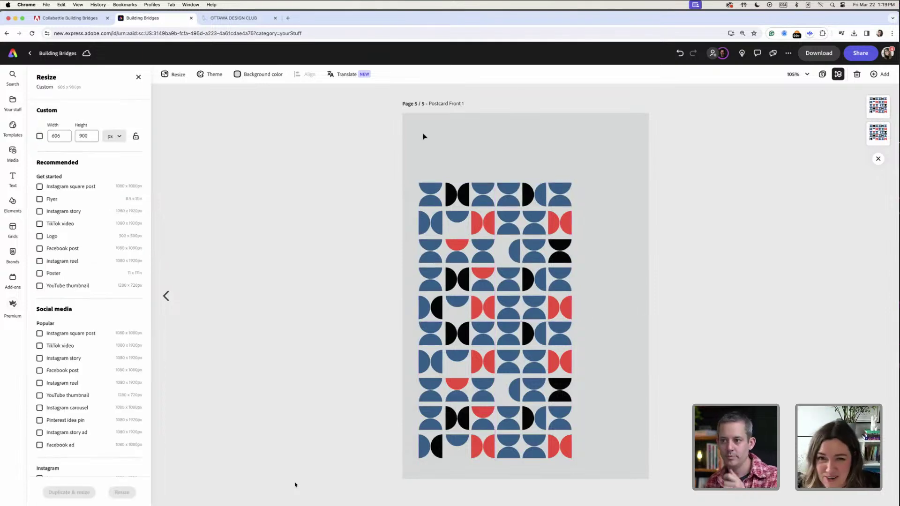
Enlarge both stacked pattern copies together and position them to cover the whole 606 x 900 px page
left_click_drag(423, 134, 598, 443)
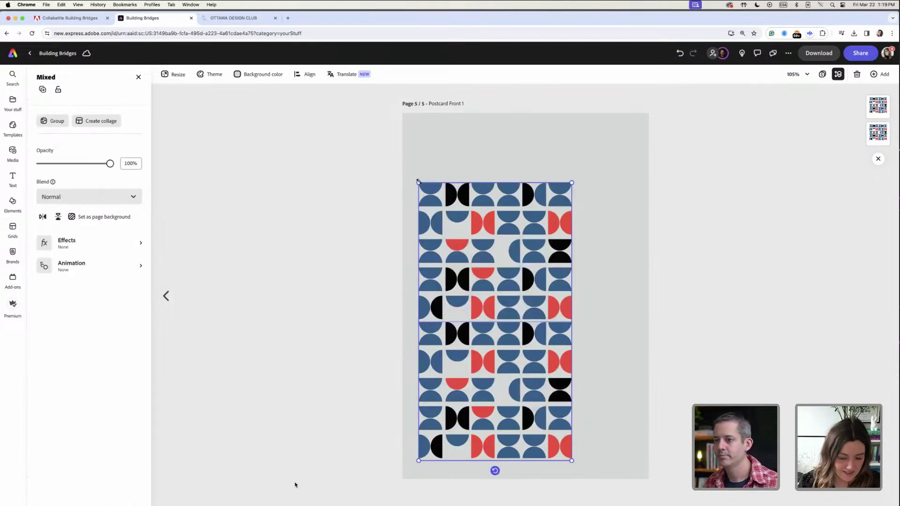
left_click_drag(366, 135, 307, 89)
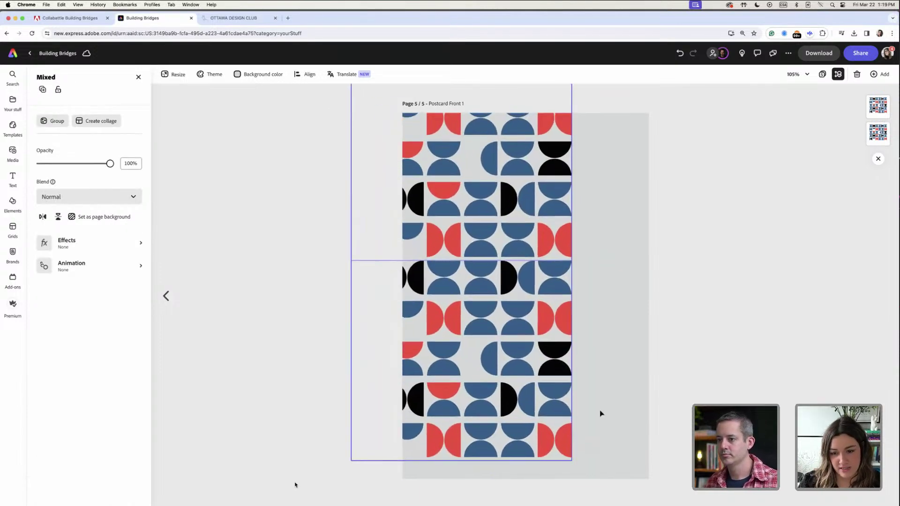
left_click_drag(605, 482, 609, 505)
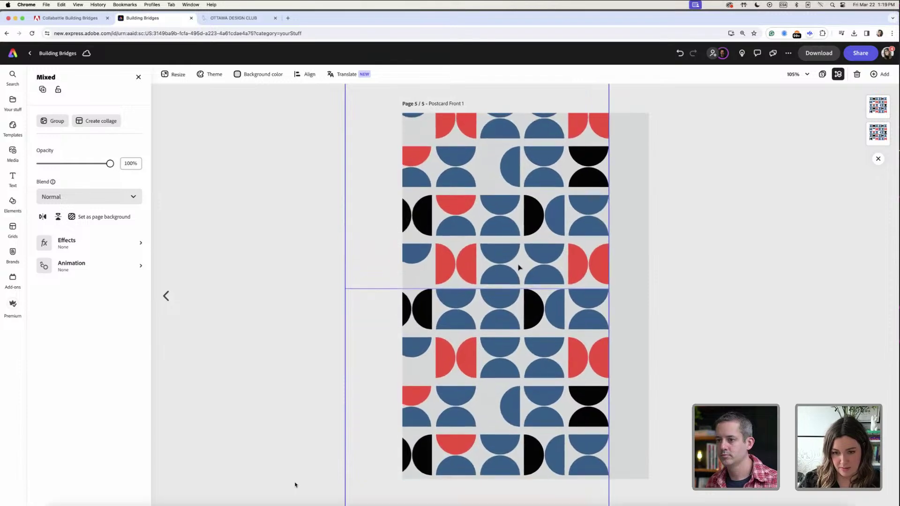
left_click_drag(531, 259, 566, 266)
left_click_drag(453, 229, 452, 230)
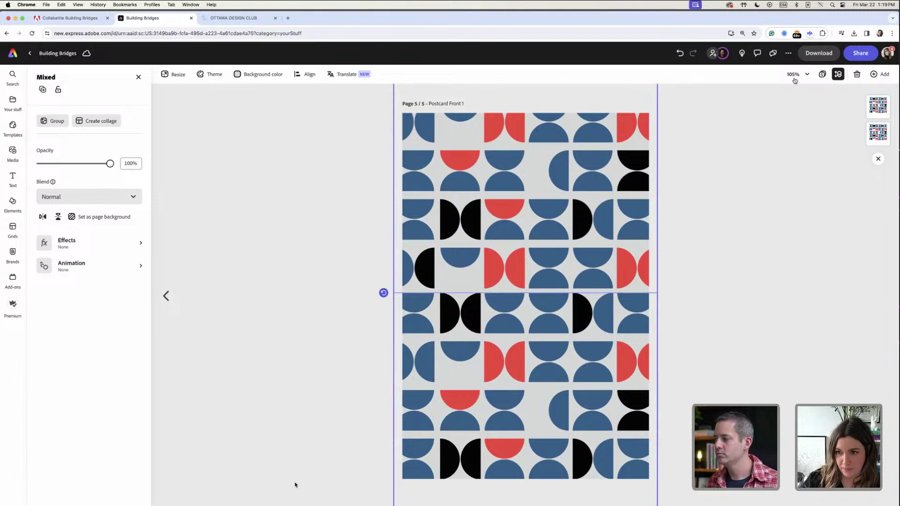
Select both pattern copies and compare the layout with the Bauhaus poster references in the presentation
left_click(794, 77)
left_click(775, 104)
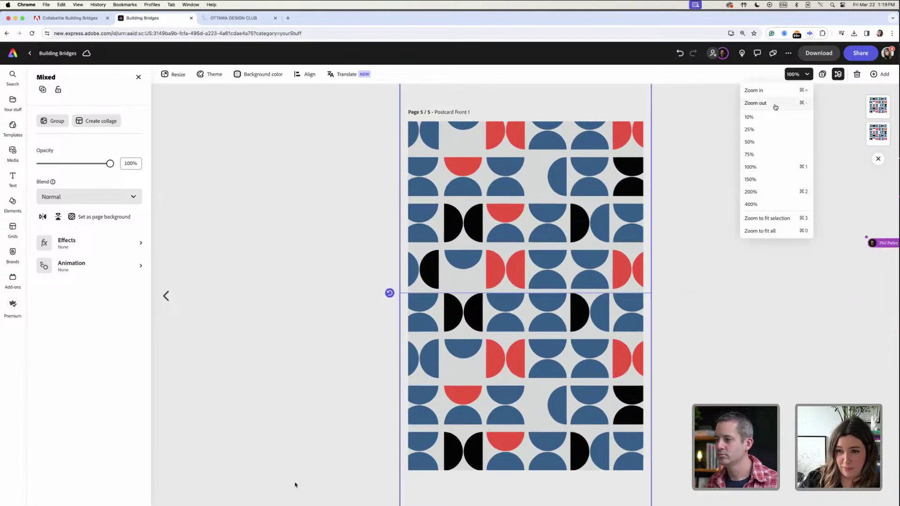
left_click(771, 104)
left_click_drag(369, 171, 636, 444)
left_click(50, 18)
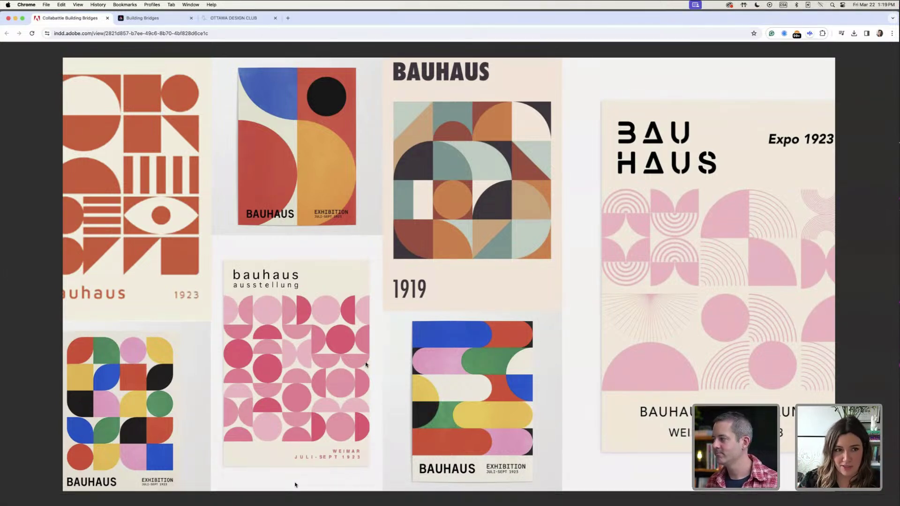
key("ctrl+Tab")
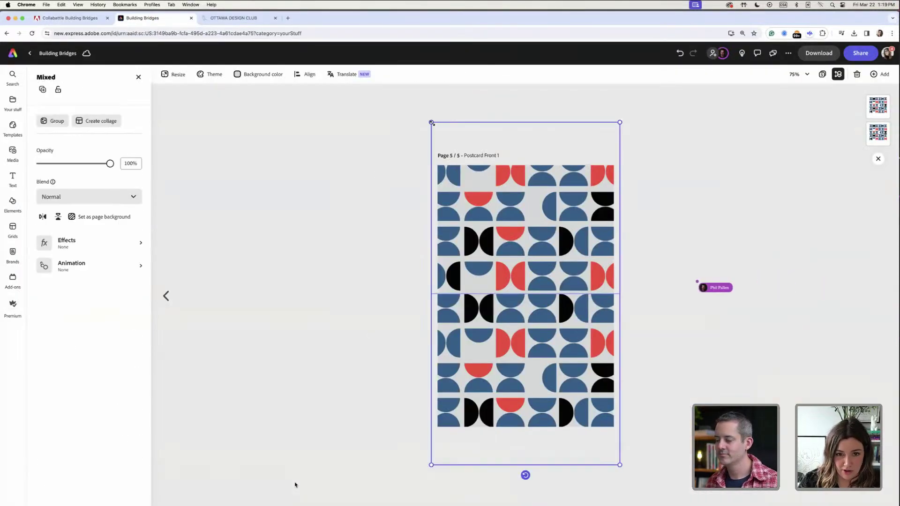
Scale both stacked pattern copies down together until they match the page's width
left_click_drag(432, 123, 437, 134)
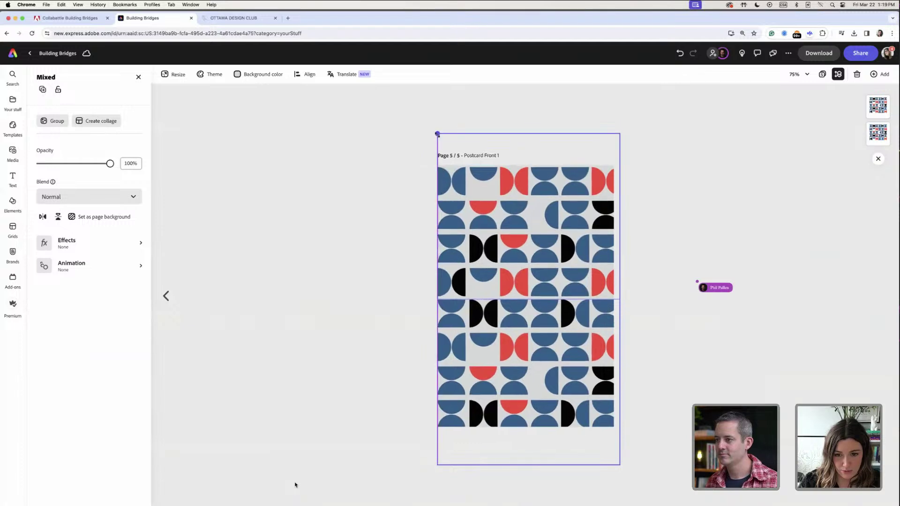
left_click_drag(621, 133, 612, 142)
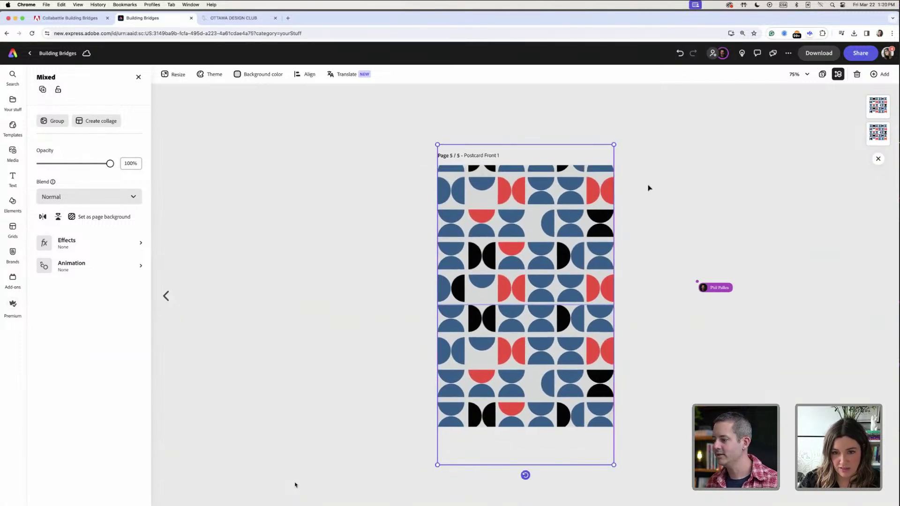
left_click(414, 218)
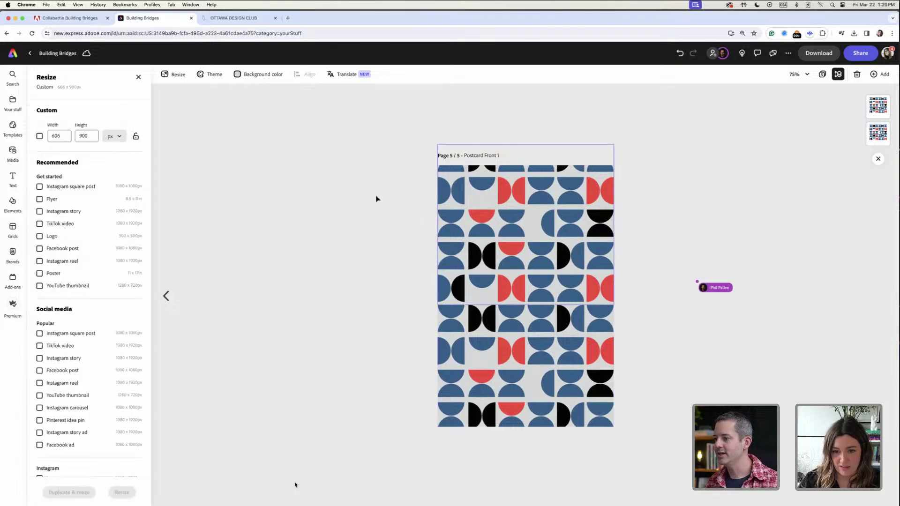
Shift the stacked pattern copies vertically so complete rows of shapes fit the page, with even row spacing where the two copies meet
left_click_drag(379, 180, 589, 382)
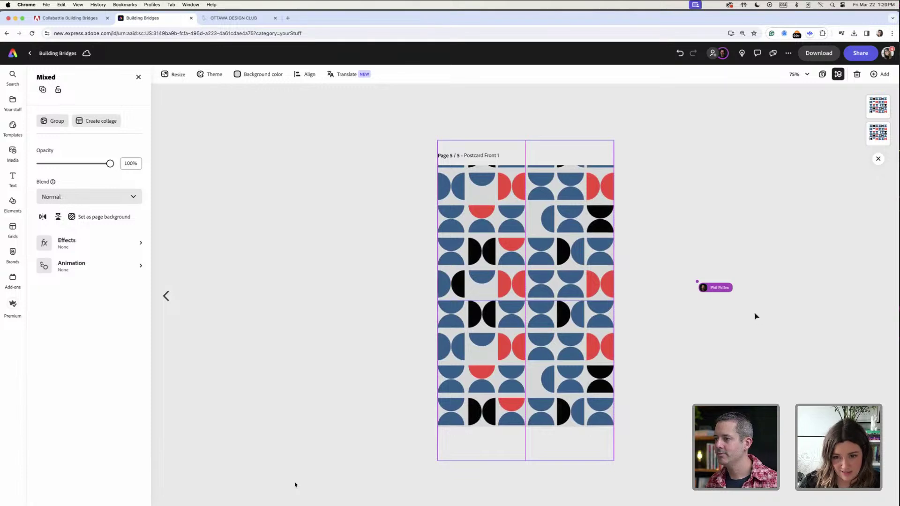
left_click(564, 230)
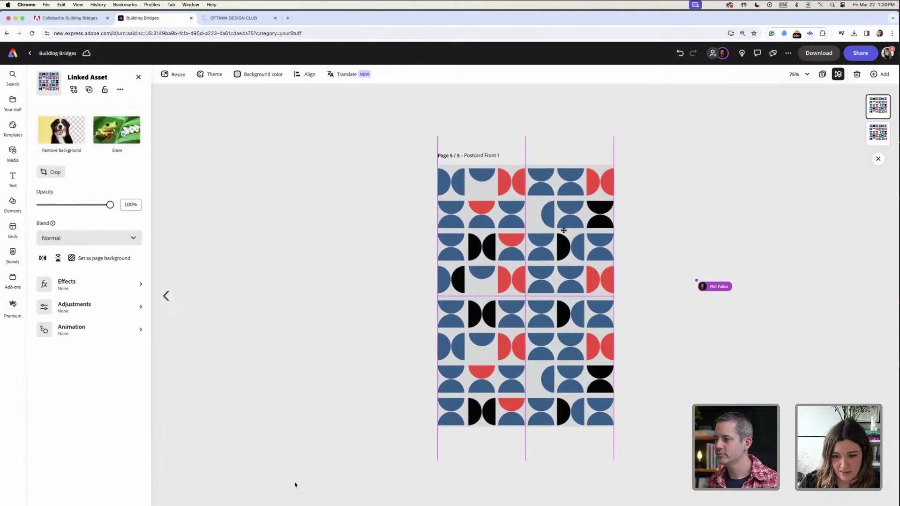
left_click_drag(386, 235, 550, 378)
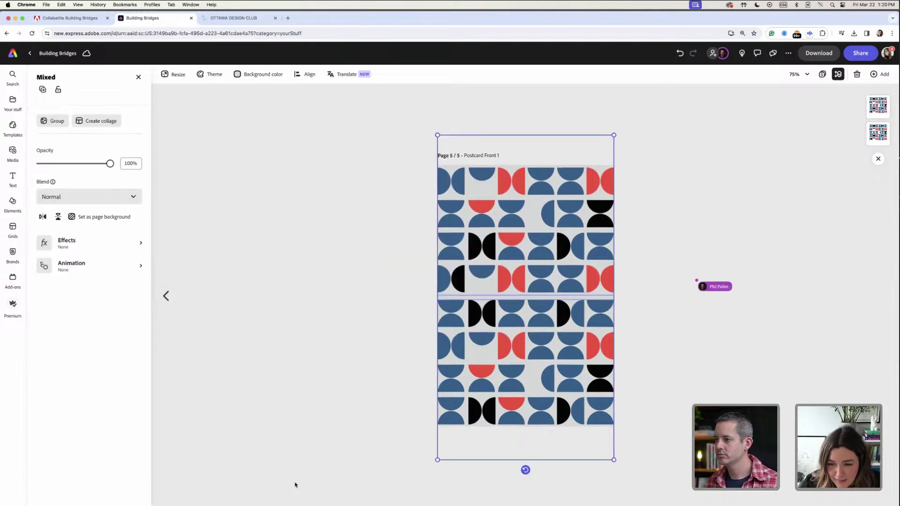
left_click(548, 281)
left_click_drag(548, 282, 549, 283)
left_click(337, 291)
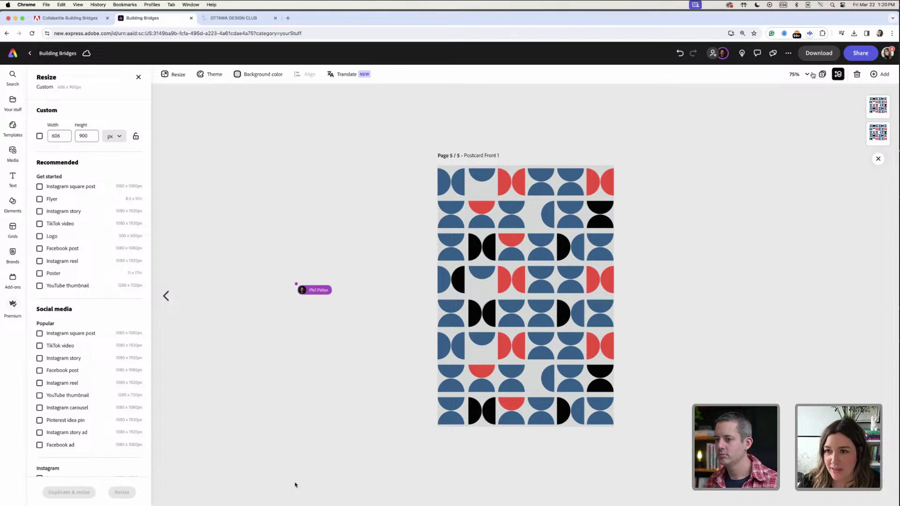
Duplicate the 606 x 900 px pattern page and delete both pattern copies from the duplicate
left_click(821, 74)
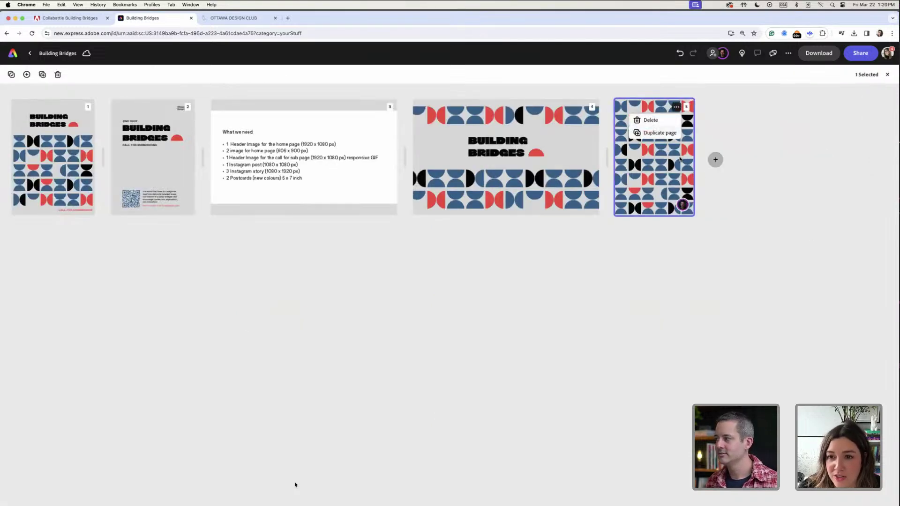
left_click(295, 160)
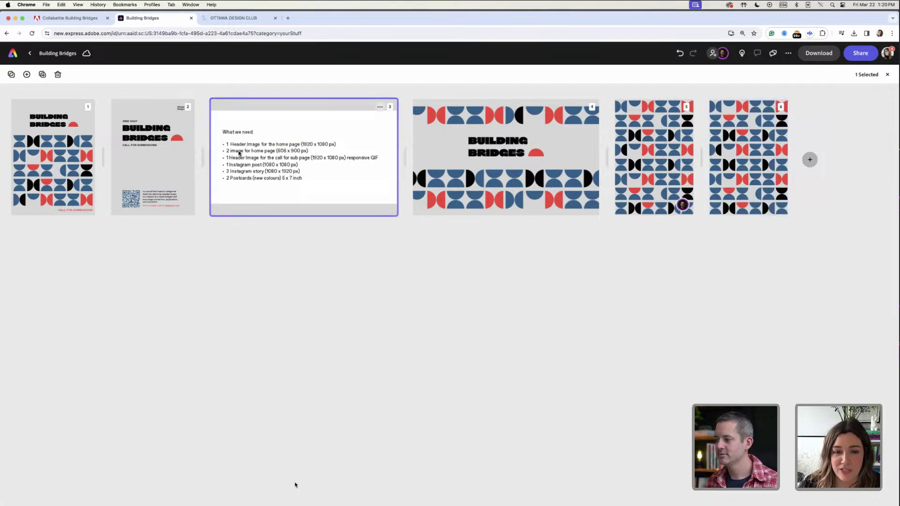
double_click(726, 162)
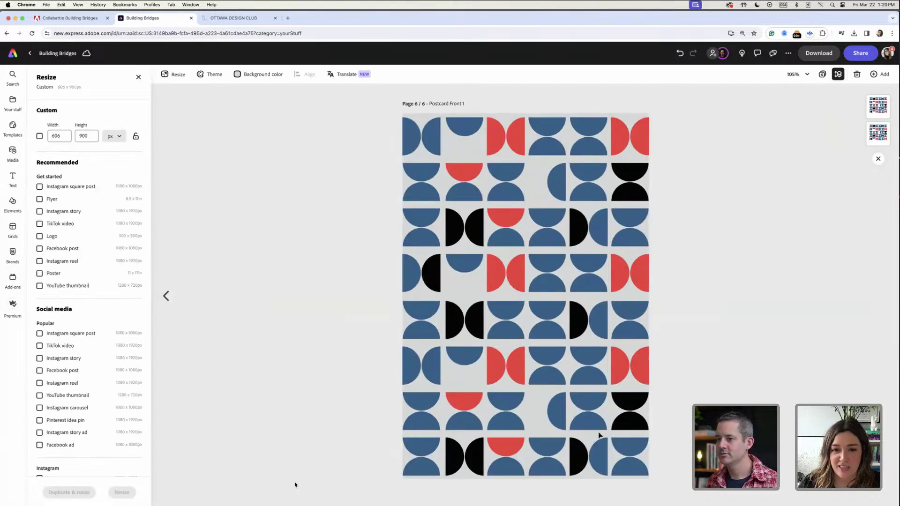
left_click_drag(599, 435, 297, 177)
key("Delete")
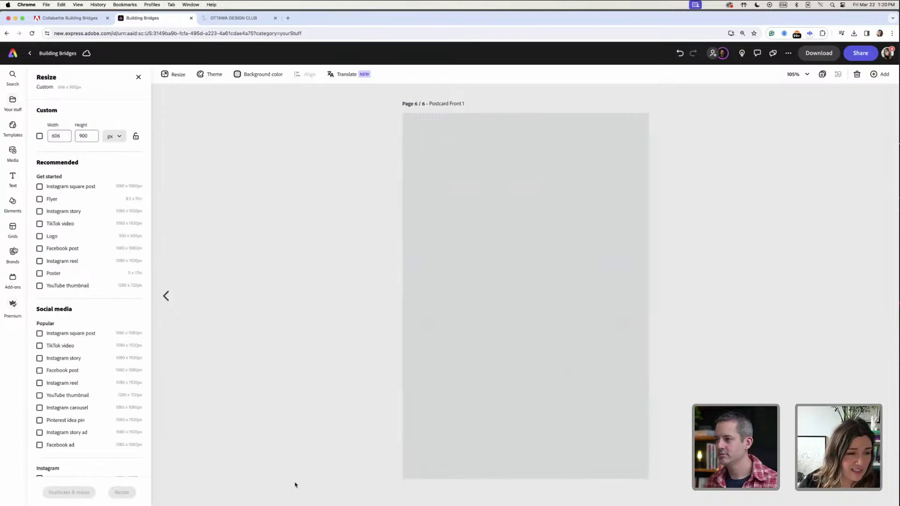
Place the black Building Bridges wordmark with the red half circle from the Building Bridges library in the middle of the empty page
left_click(13, 150)
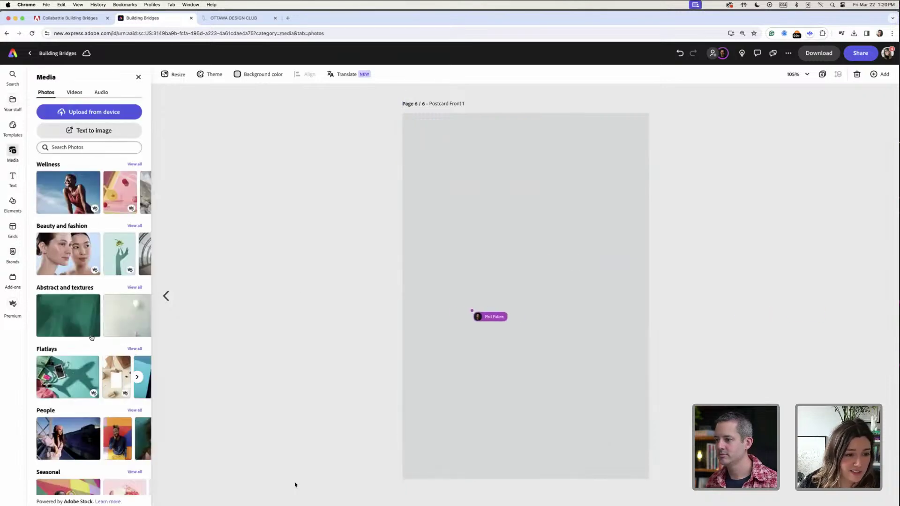
scroll(96, 323, "down", 2)
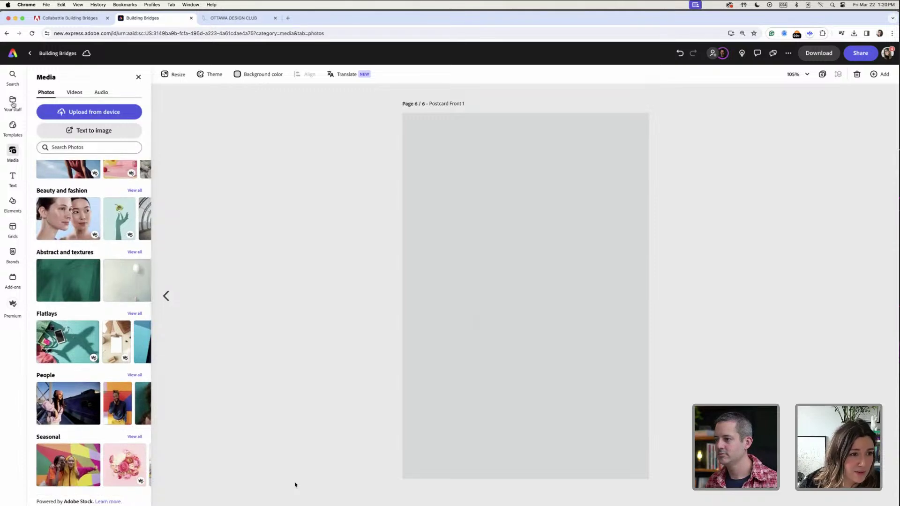
left_click(12, 101)
scroll(58, 305, "down", 3)
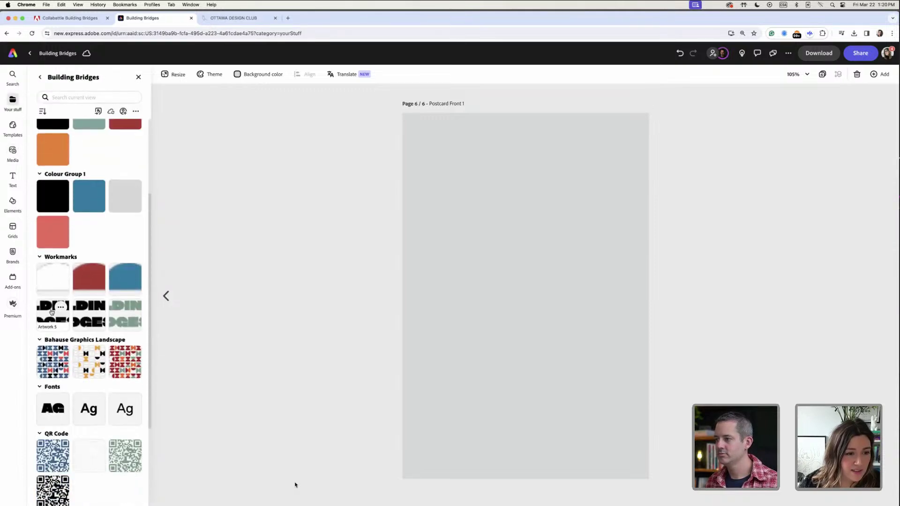
left_click(53, 311)
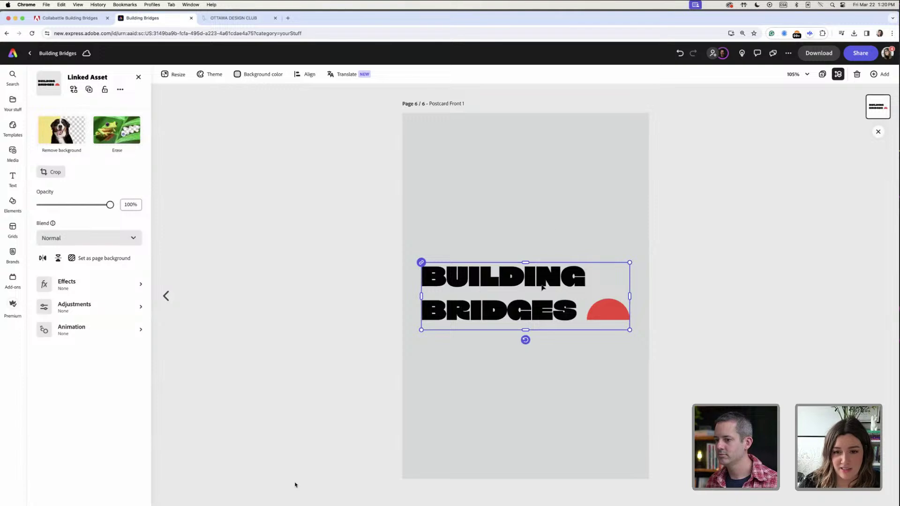
mouse_move(543, 288)
left_mouse_down()
mouse_move(542, 269)
mouse_move(543, 288)
left_mouse_up()
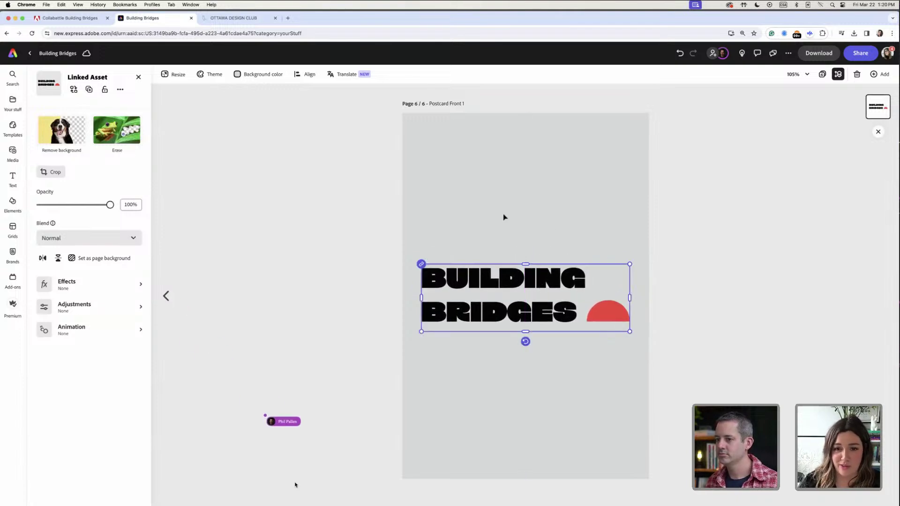
left_click(305, 203)
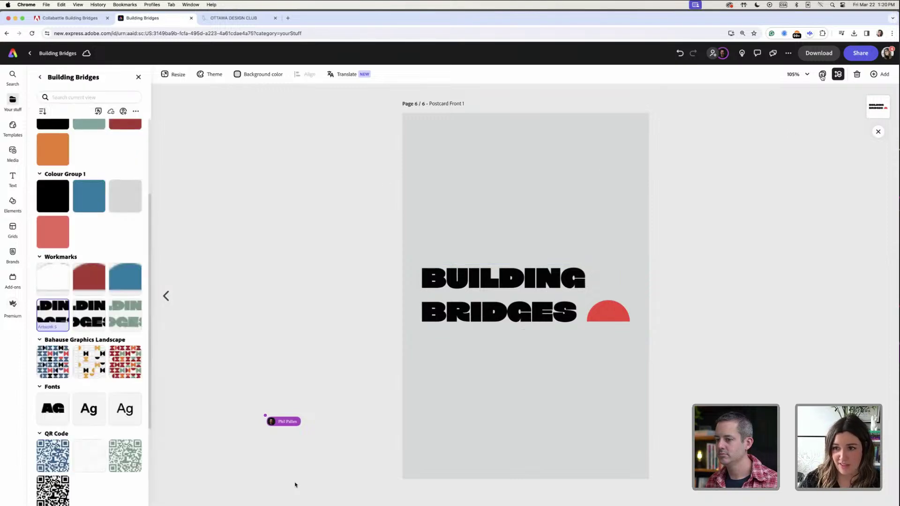
Review the page overview and the Building Bridges call-for-submissions header on the Ottawa Design Club website, and return to the design
left_click(822, 75)
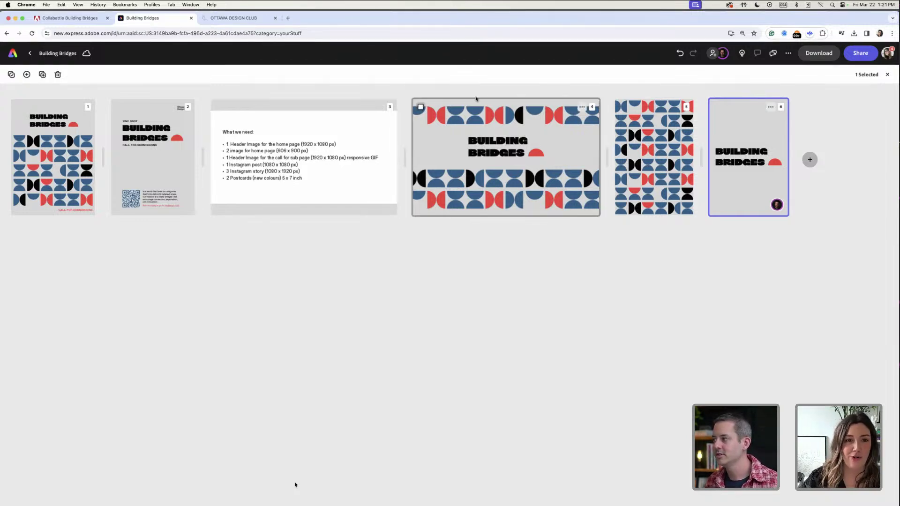
left_click(237, 18)
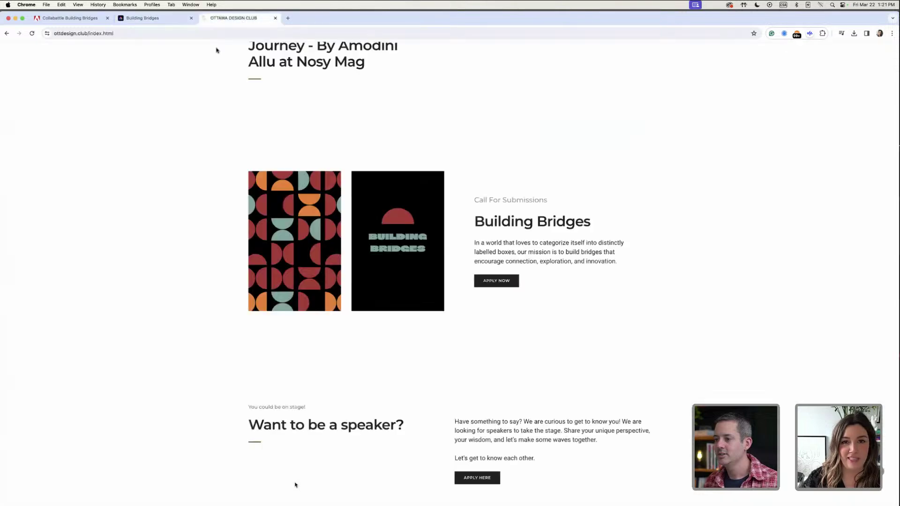
left_click(542, 226)
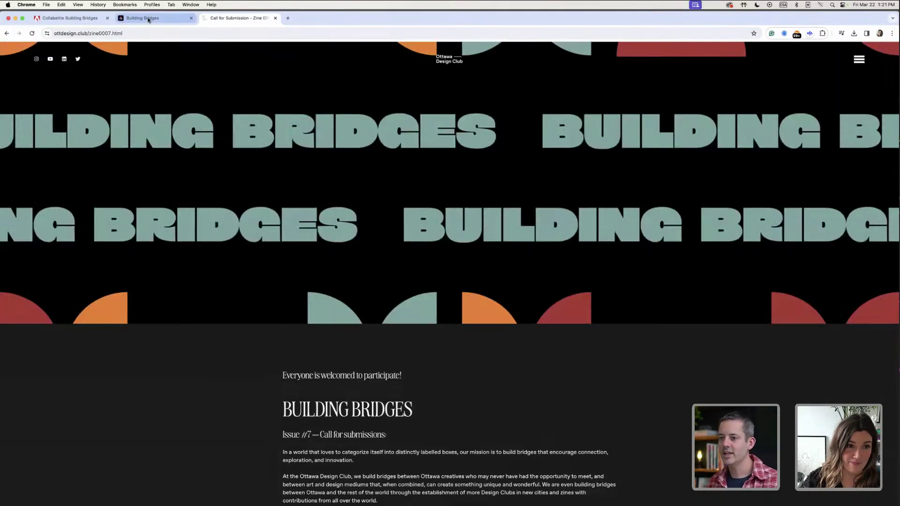
left_click(148, 19)
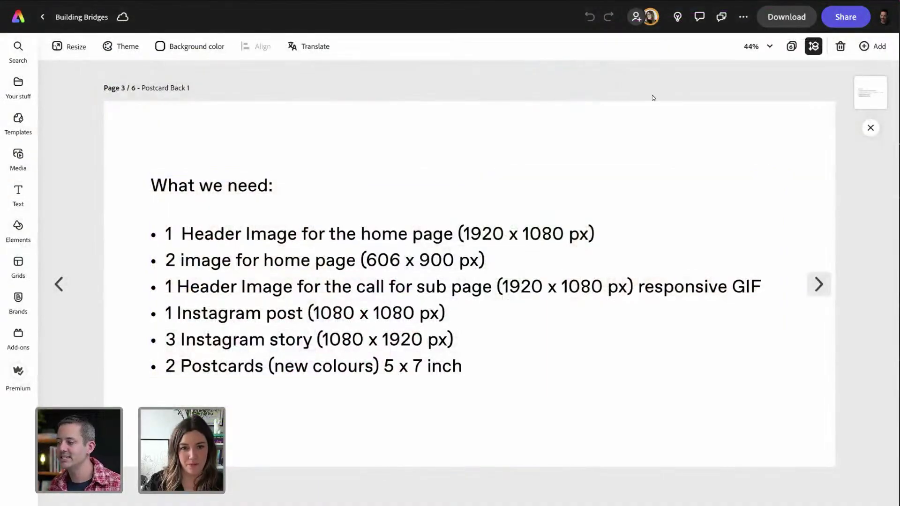
Open the header page with the wordmark between pattern bands and check its page size
left_click(819, 284)
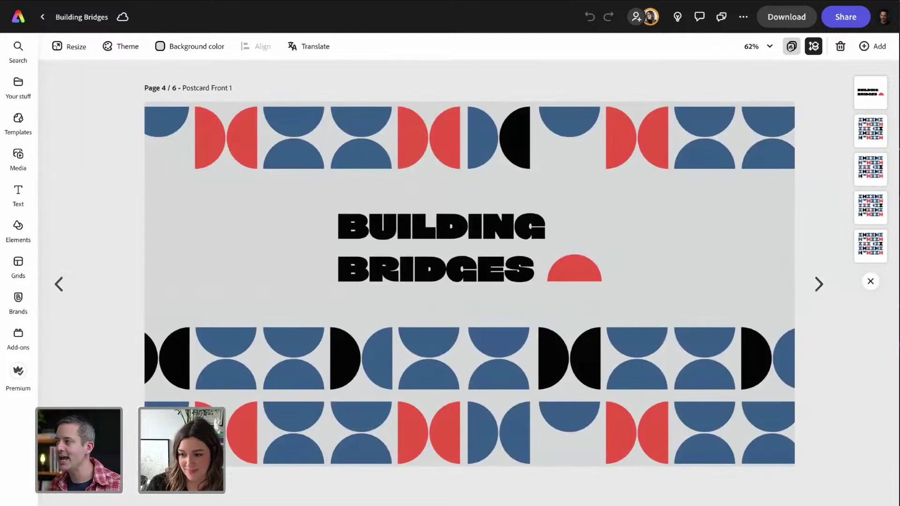
left_click(791, 47)
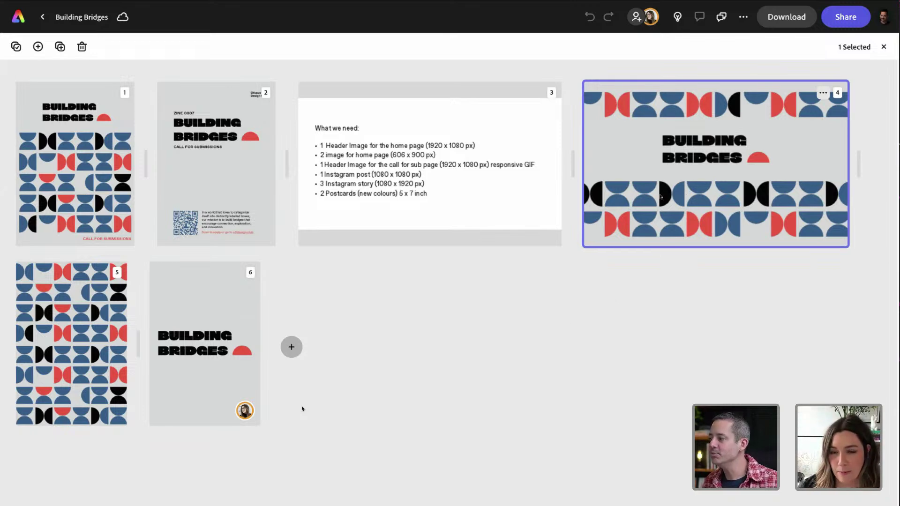
double_click(660, 196)
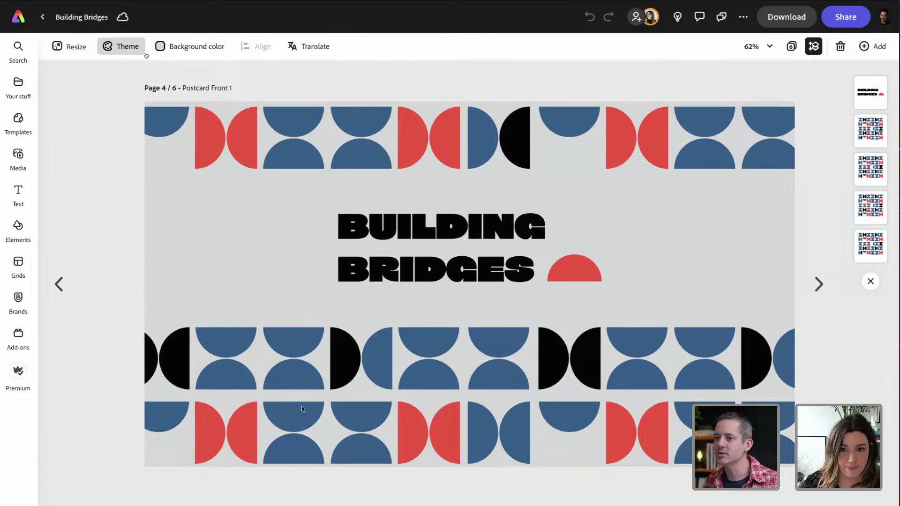
left_click(71, 46)
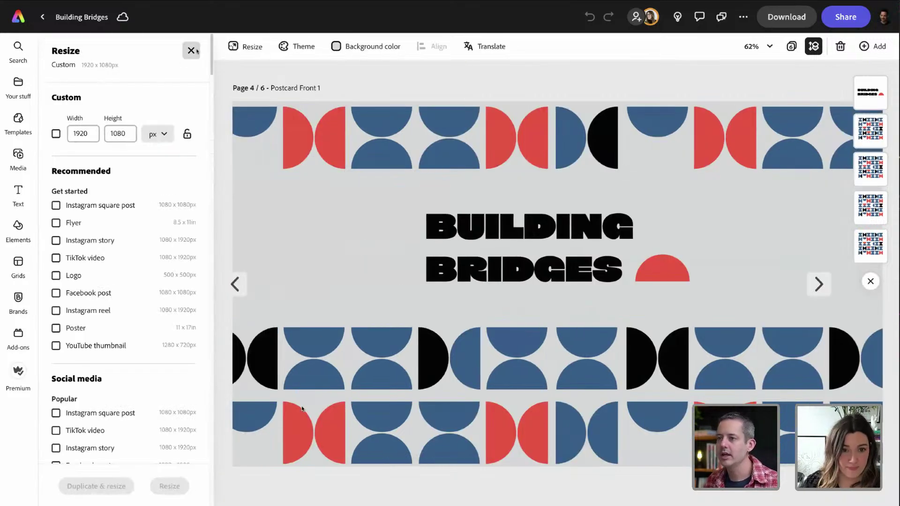
left_click(191, 50)
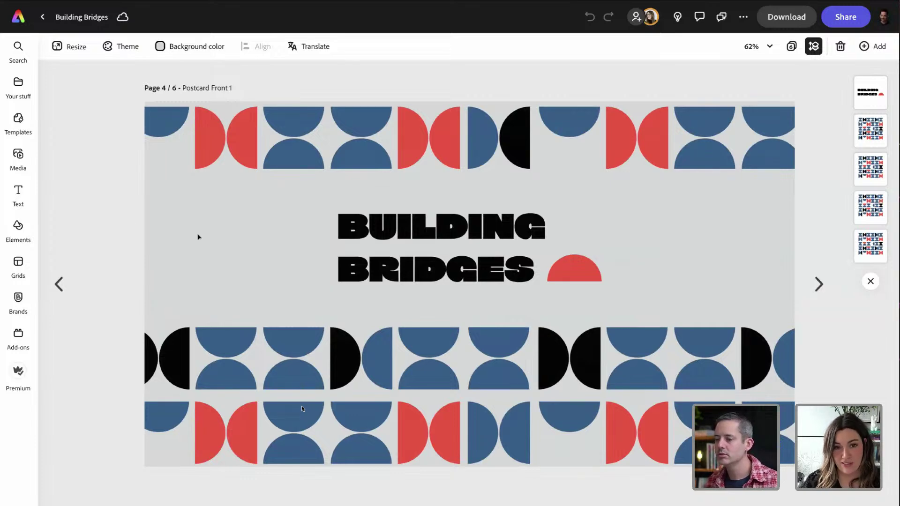
Duplicate the header's wordmark and place the copy to the left of the original in the same row, leaving a small gap
left_click(463, 283)
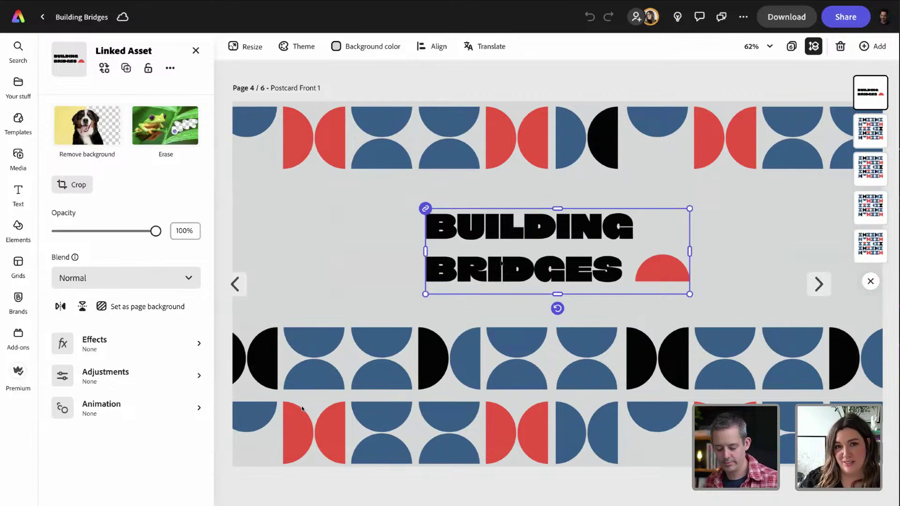
key("ctrl+v")
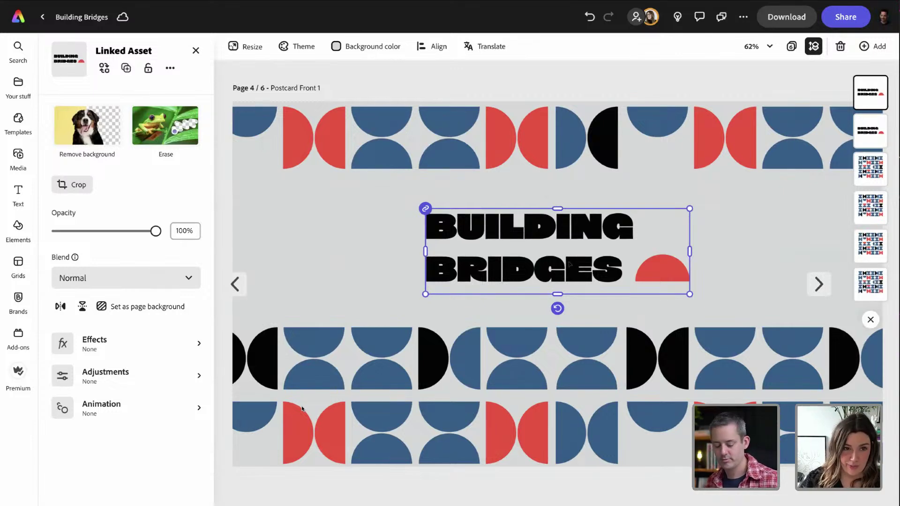
left_click_drag(569, 264, 345, 264)
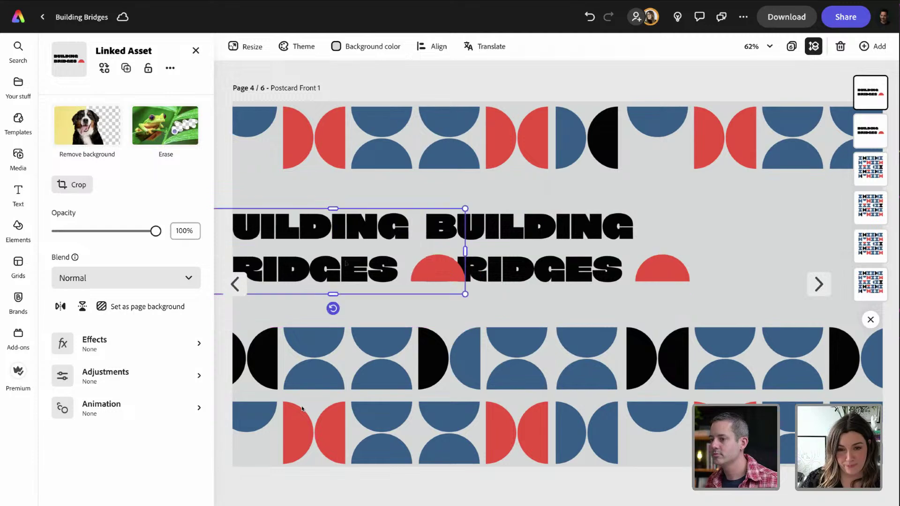
left_click_drag(454, 269, 397, 270)
scroll(433, 274, "right", 1)
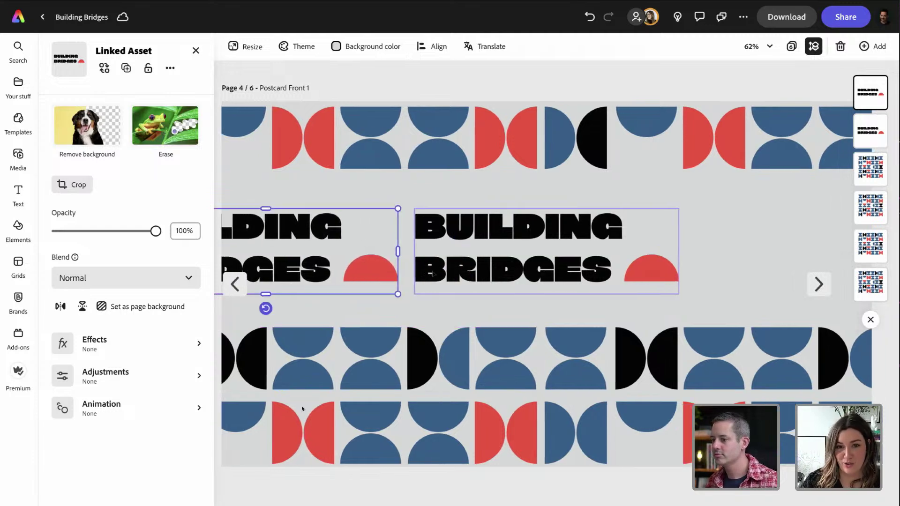
Scale both wordmarks down together and move them right so both sit fully on the page between the pattern bands
left_click(530, 250, "shift")
left_click_drag(670, 209, 582, 221)
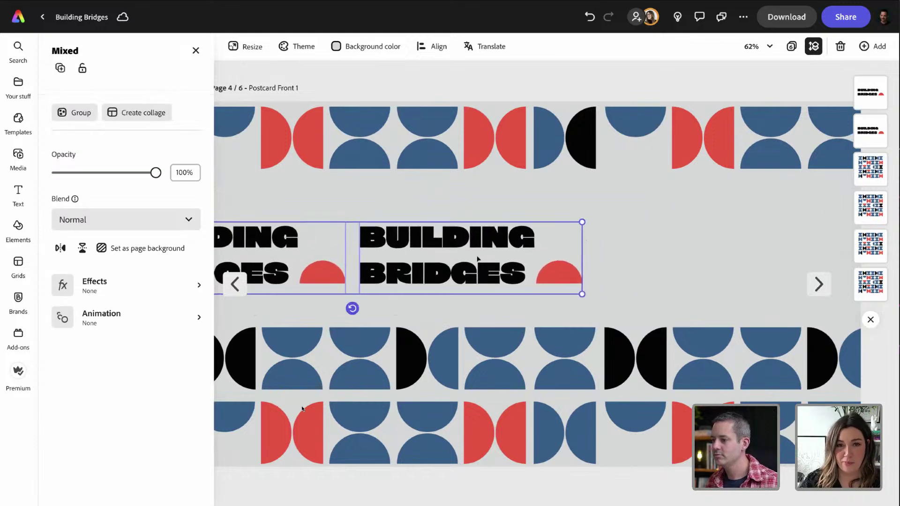
left_click_drag(477, 260, 578, 253)
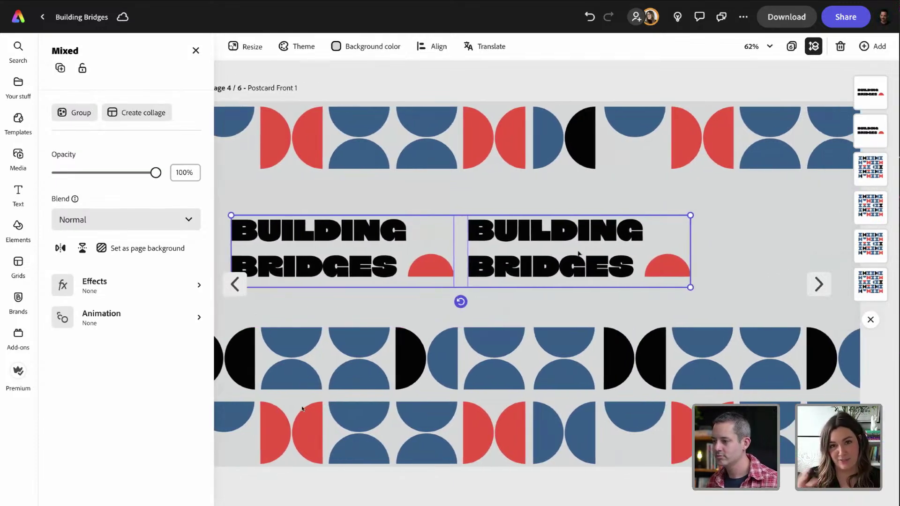
Add a third wordmark copy at the right end of the row with matching spacing, running off the page's right edge
left_click(550, 227)
left_click(329, 255)
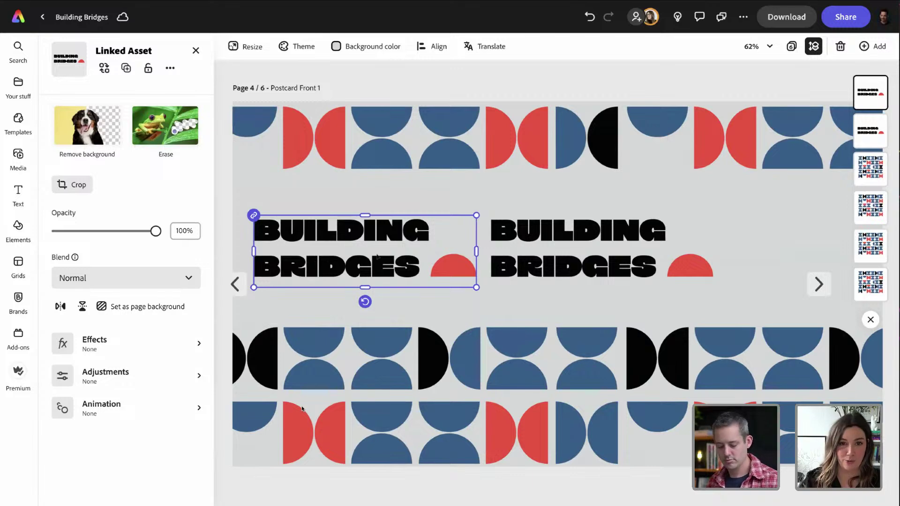
left_click_drag(386, 254, 845, 233)
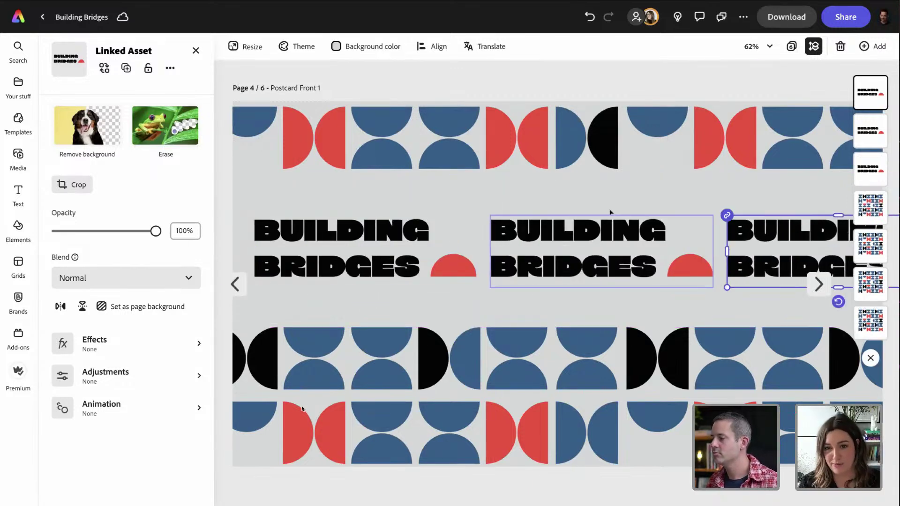
left_click(383, 248)
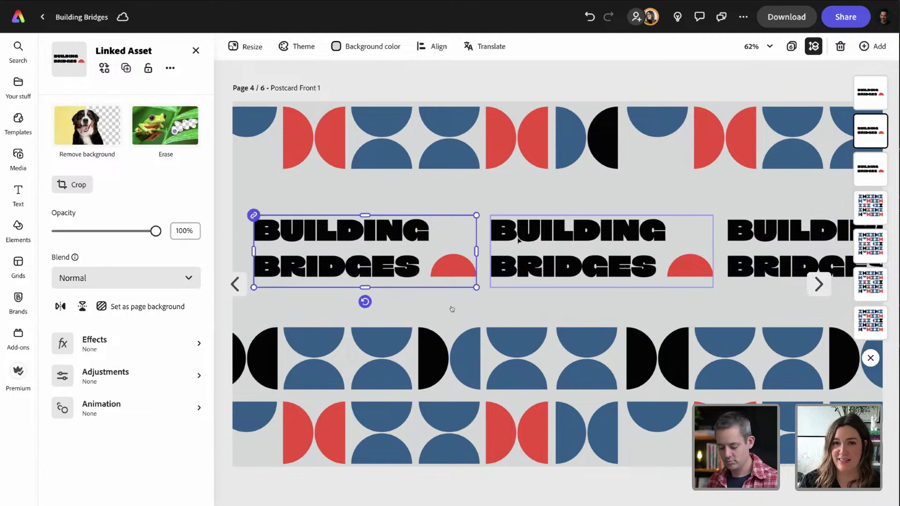
Select the three wordmarks in the header row together and enlarge them slightly
key("ctrl+minus")
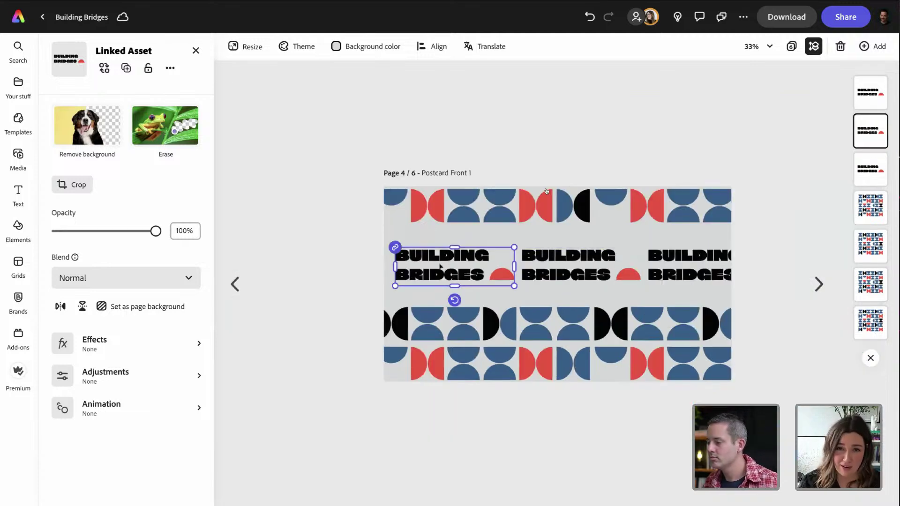
key("ctrl+plus")
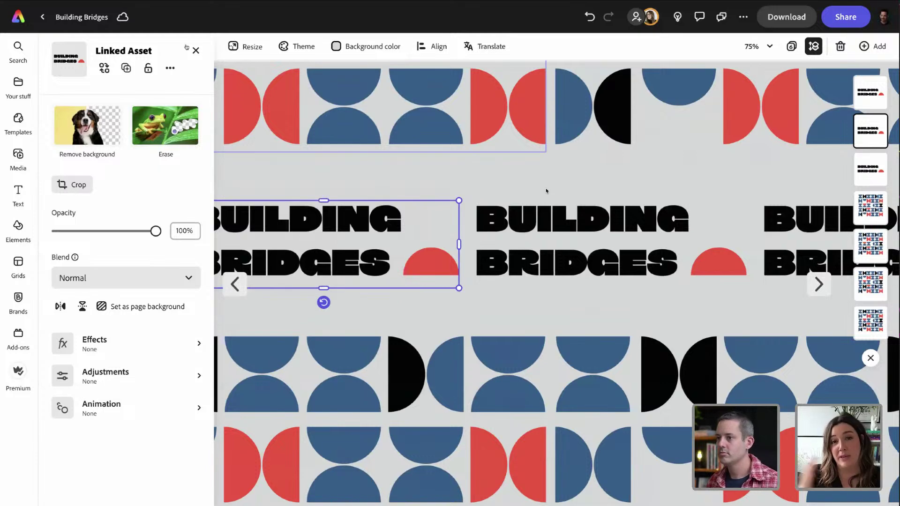
key("Escape")
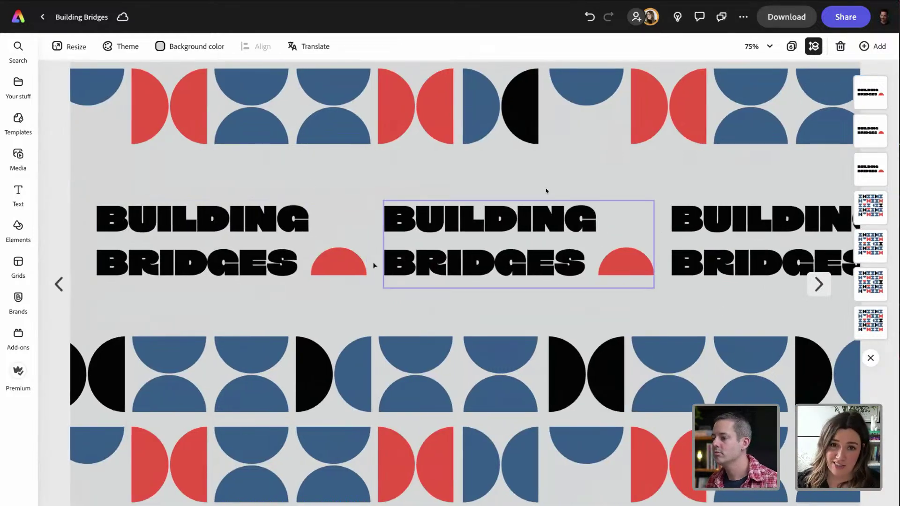
left_click(354, 263)
left_click(595, 261, "shift")
left_click(797, 243, "shift")
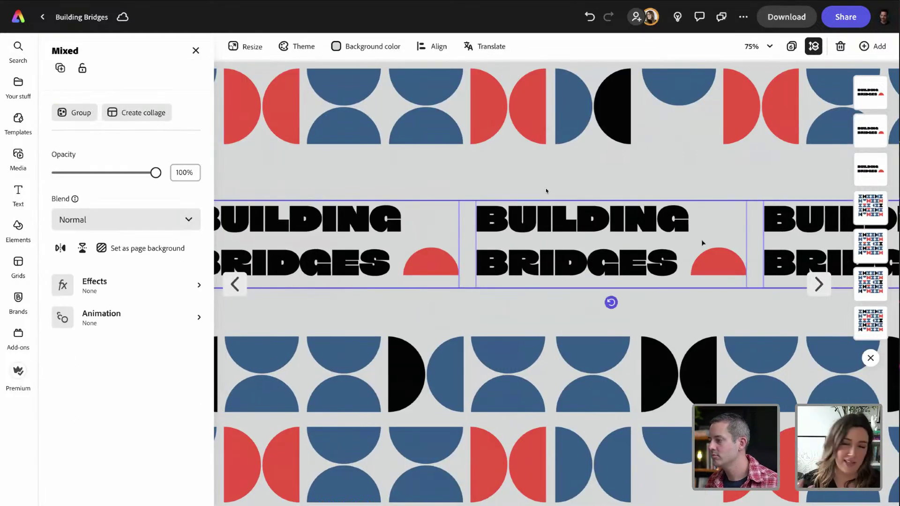
scroll(546, 190, "left", 3)
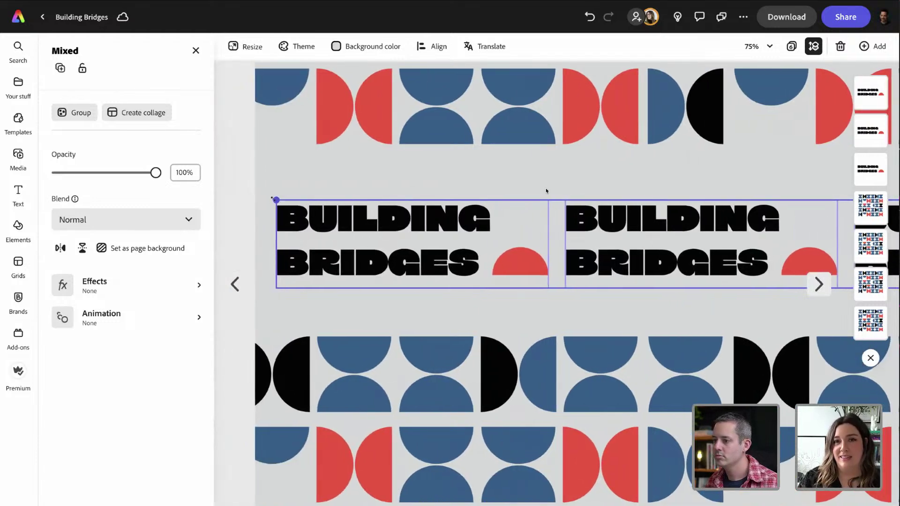
scroll(546, 191, "right", 8)
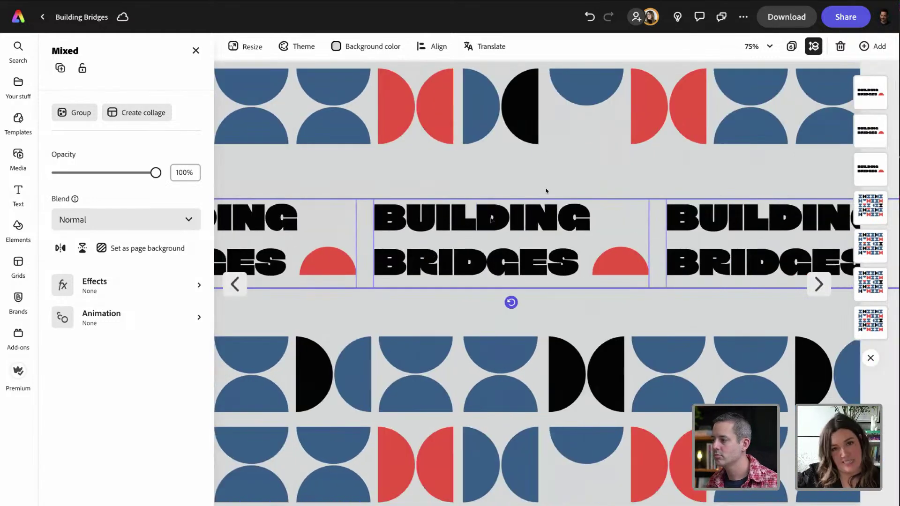
left_click_drag(546, 191, 556, 190)
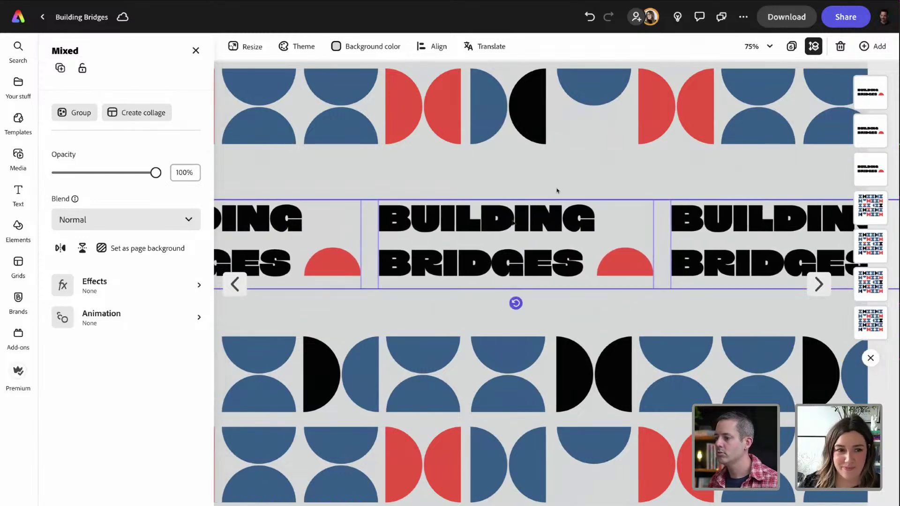
Move the three selected wordmarks left along the row and group them
scroll(557, 190, "left", 2)
scroll(556, 191, "right", 3)
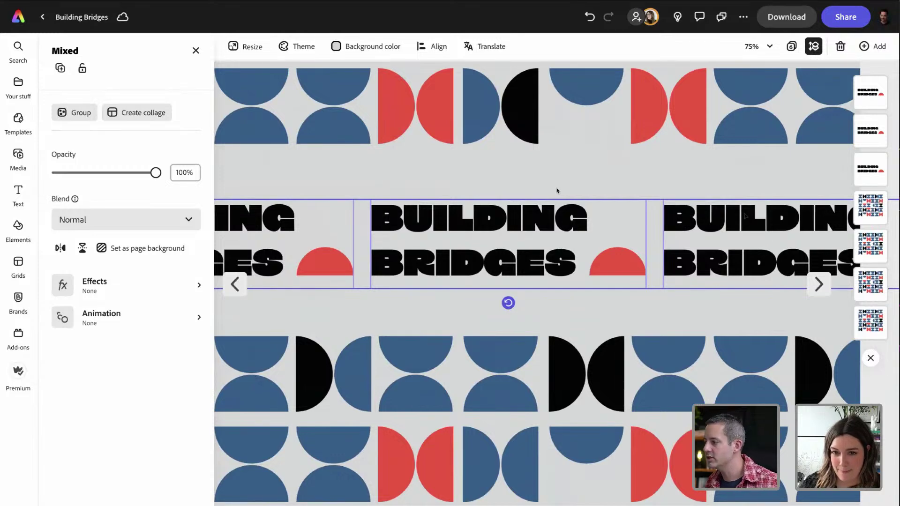
left_click_drag(744, 216, 586, 218)
left_click(88, 116)
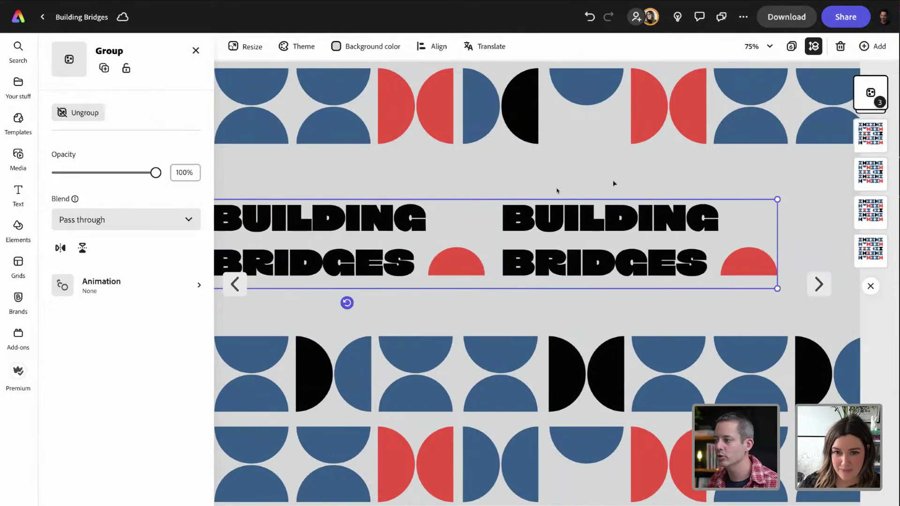
Scale the wordmark group down and center it between the pattern bands so all three wordmarks fit within the page width
left_click_drag(777, 199, 727, 205)
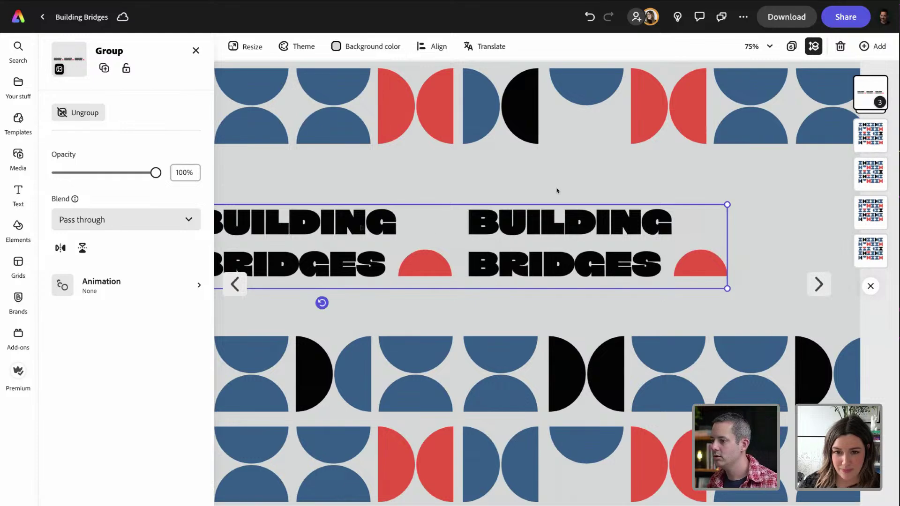
left_click_drag(361, 228, 575, 228)
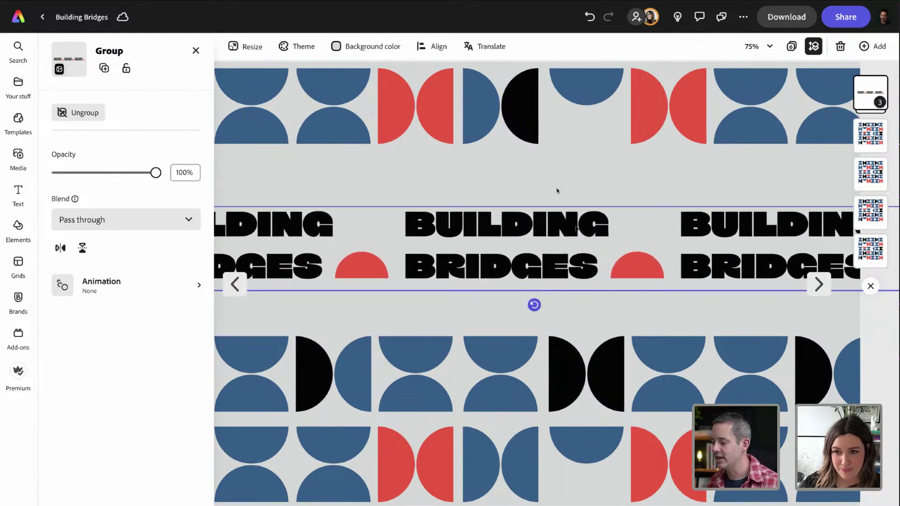
key("ctrl+0")
left_click(573, 268)
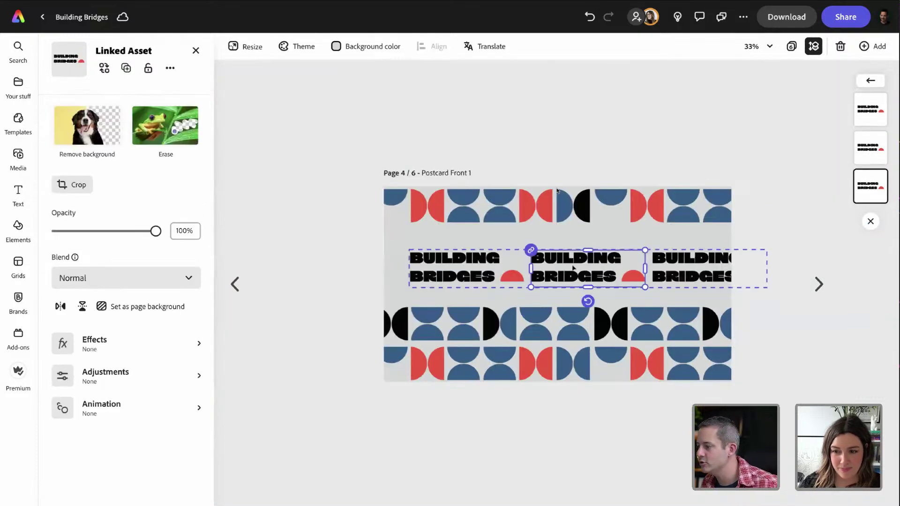
left_click_drag(573, 268, 539, 268)
key("ctrl+z")
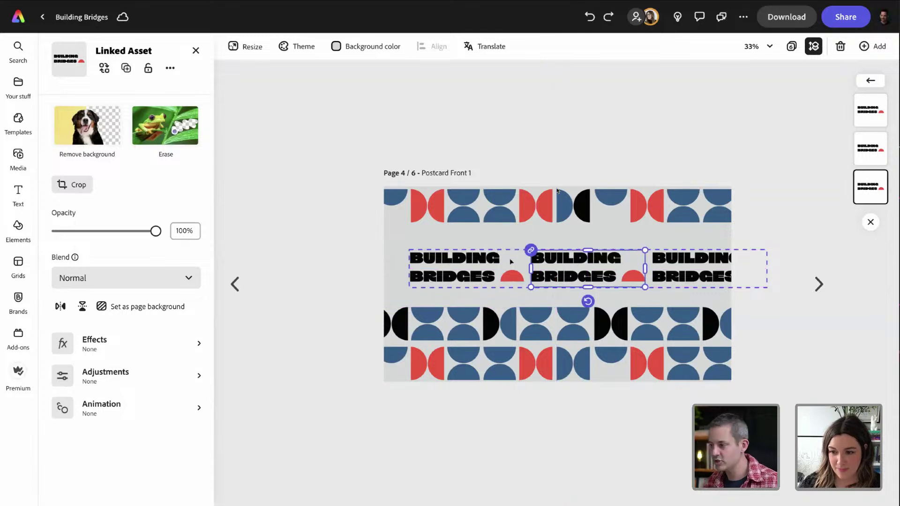
left_click(330, 266)
left_click_drag(415, 265, 389, 261)
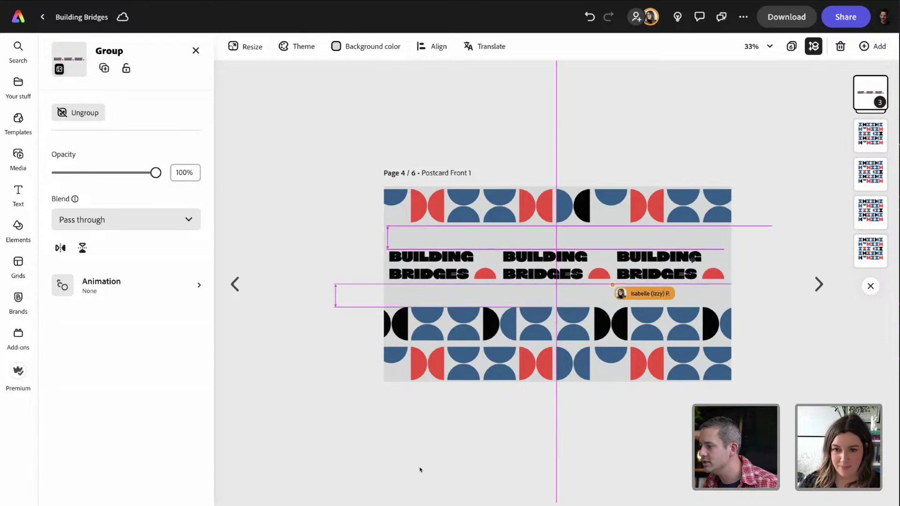
left_click(787, 248)
Examine the header's three-wordmark row up close for its spacing and its relation to the pattern bands and page edges
key("ctrl+equal")
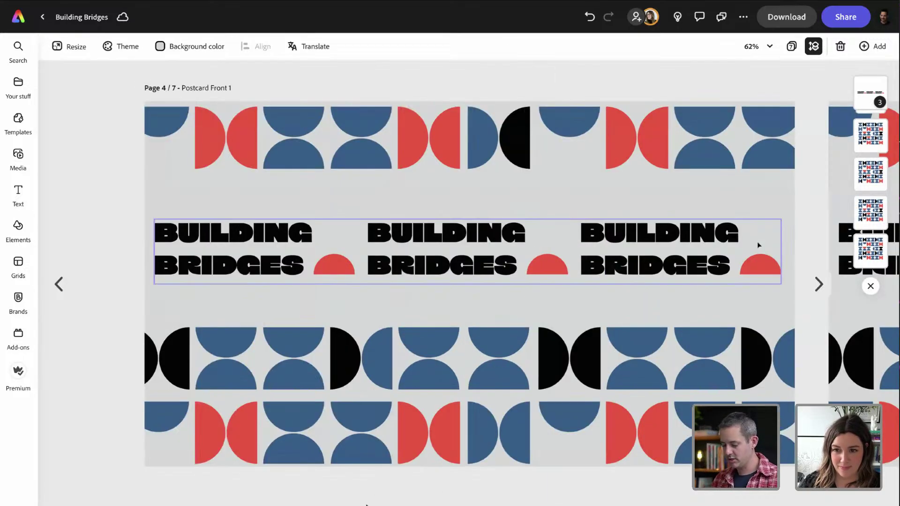
key("ctrl+equal")
key("ctrl+minus")
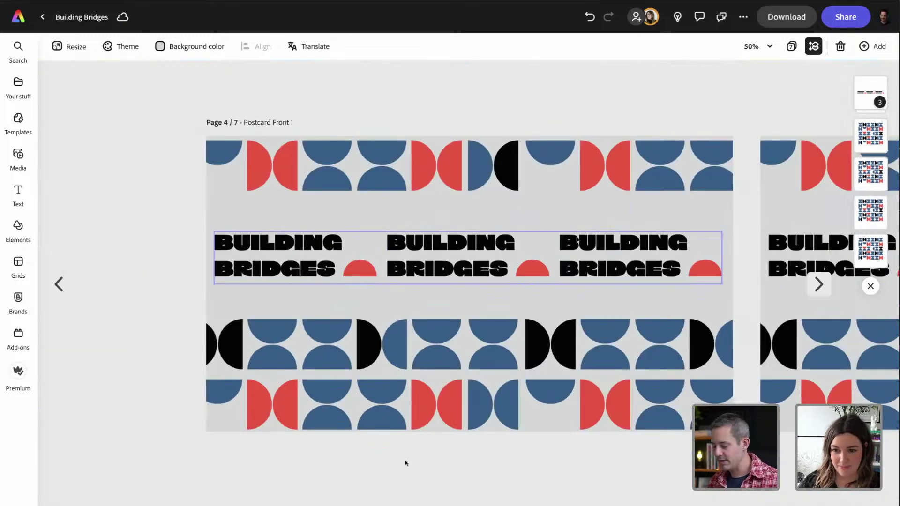
key("ctrl+equal")
scroll(511, 398, "right", 5)
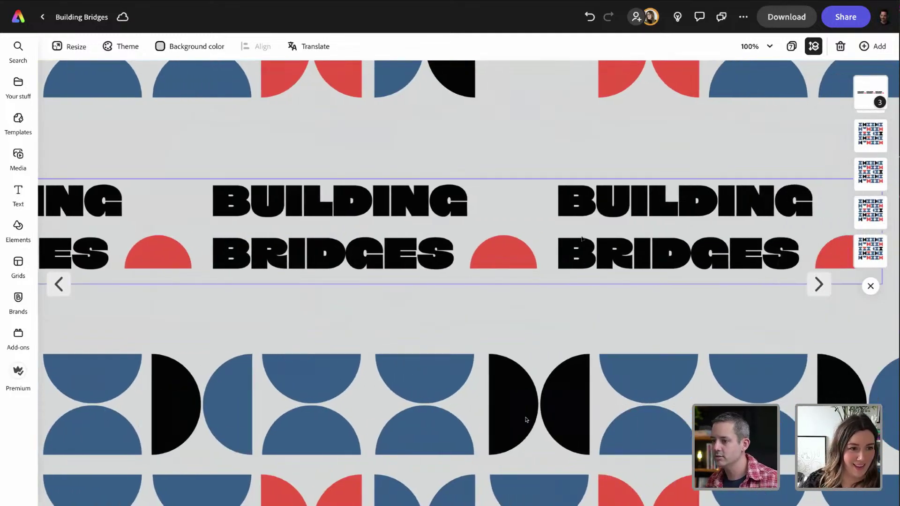
scroll(486, 234, "up", 1)
scroll(486, 234, "down", 2)
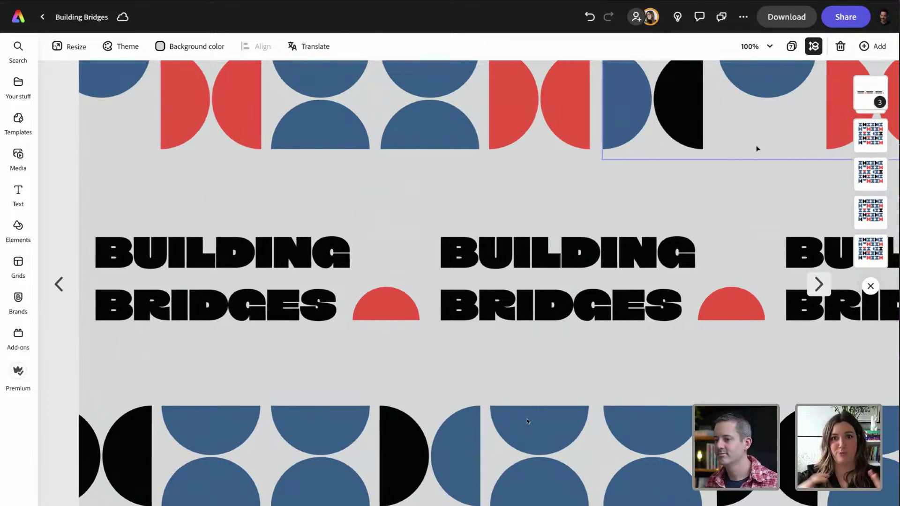
scroll(779, 173, "right", 5)
scroll(774, 168, "right", 2)
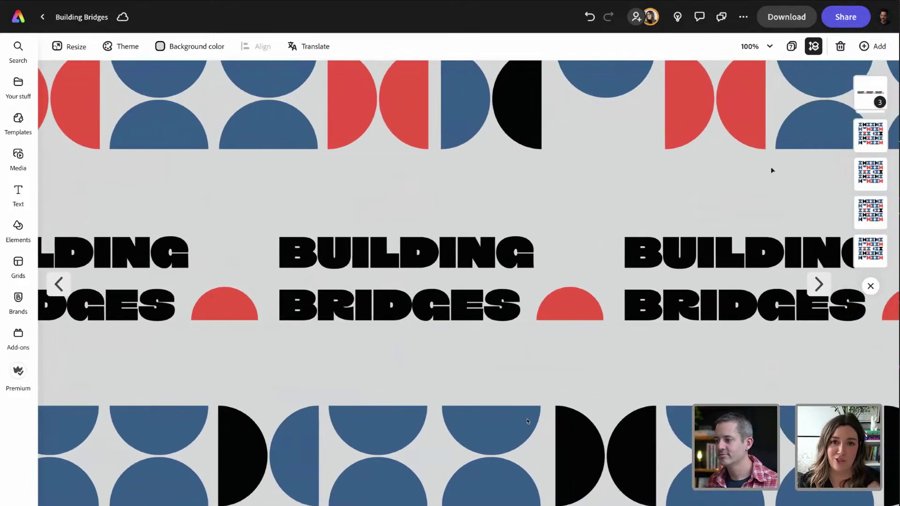
left_click(478, 259)
scroll(481, 255, "left", 3)
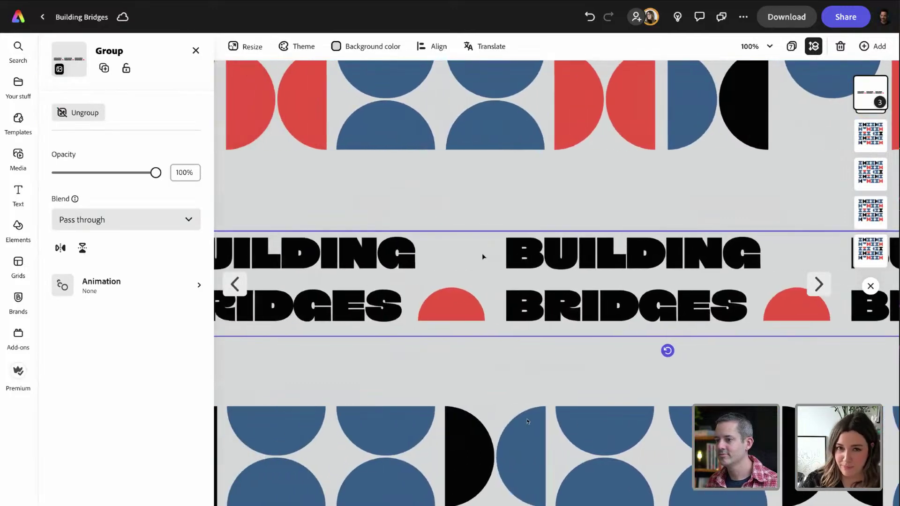
left_click(376, 198)
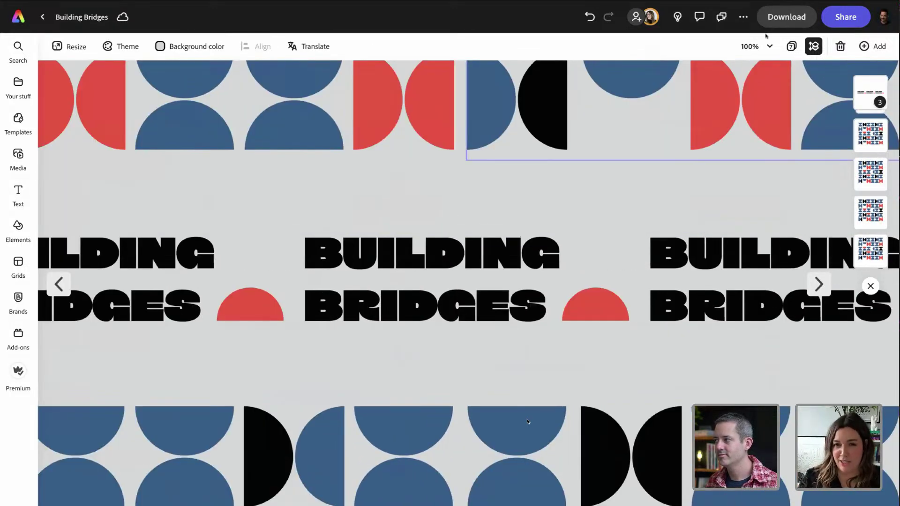
Open the wordmark-only page on plain gray, inspect its linked wordmark, and compare it with the other pages in the overview
left_click(791, 46)
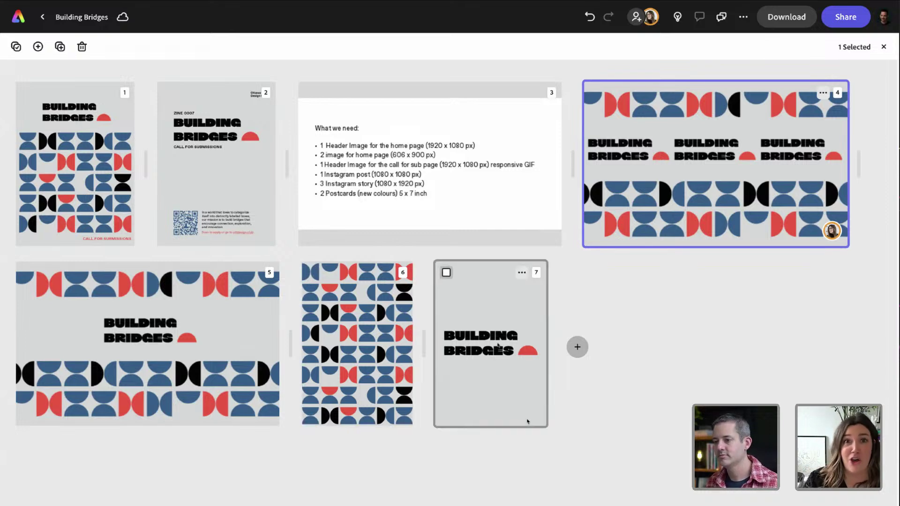
double_click(479, 323)
left_click(426, 297)
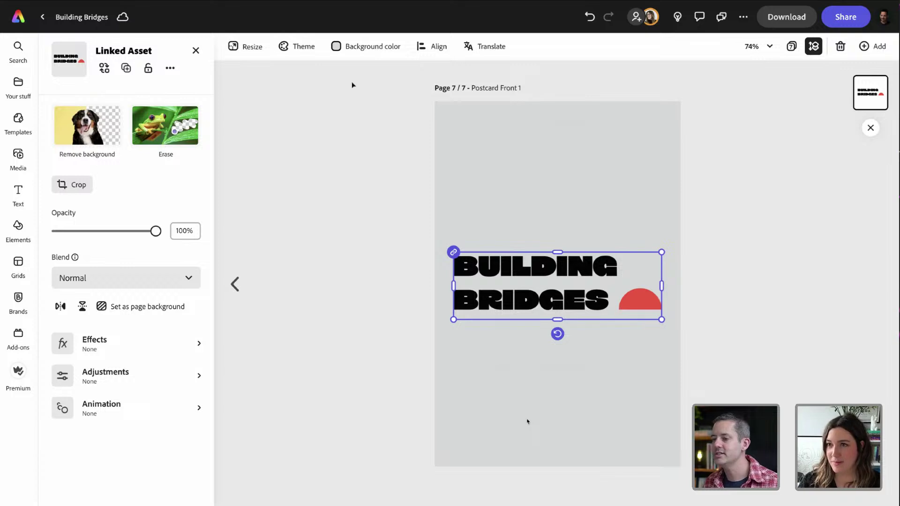
left_click(195, 50)
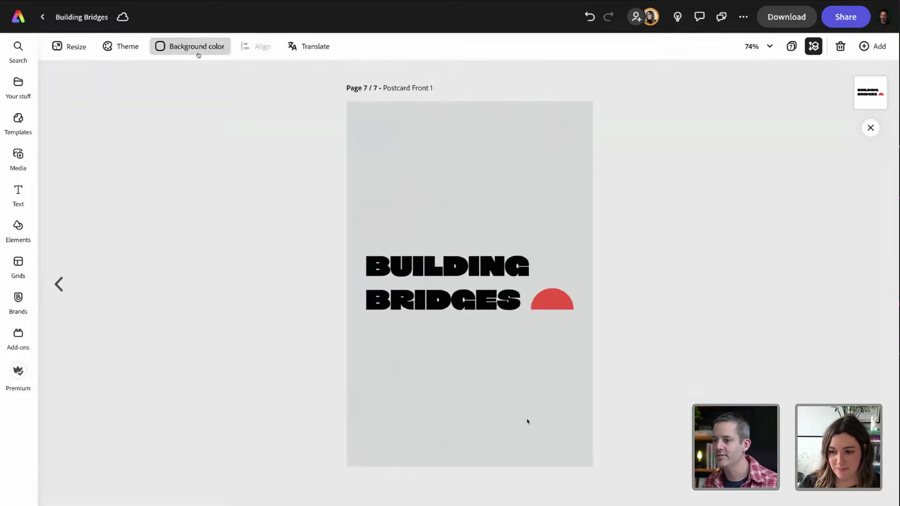
left_click(487, 307)
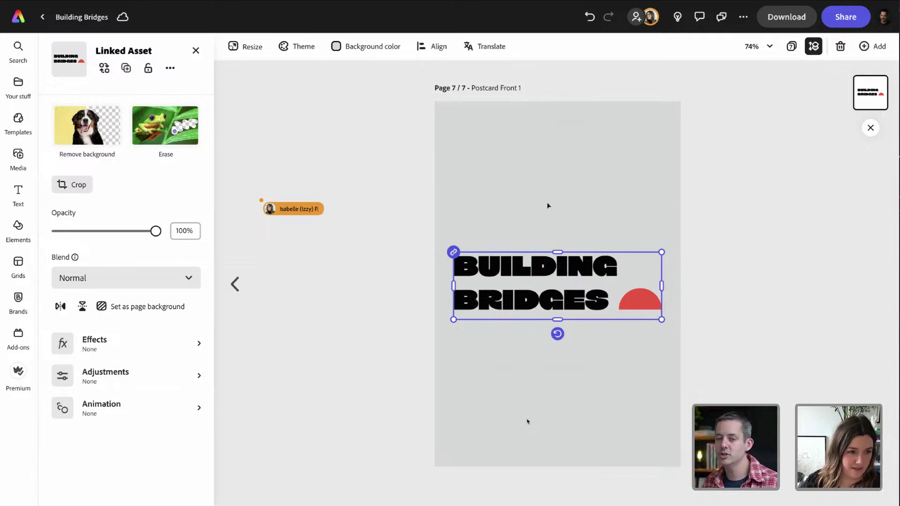
left_click(791, 46)
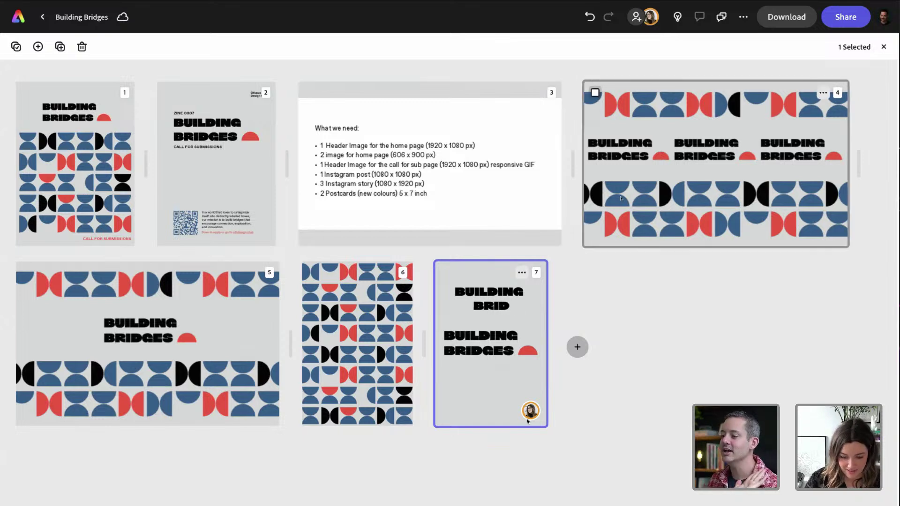
double_click(528, 421)
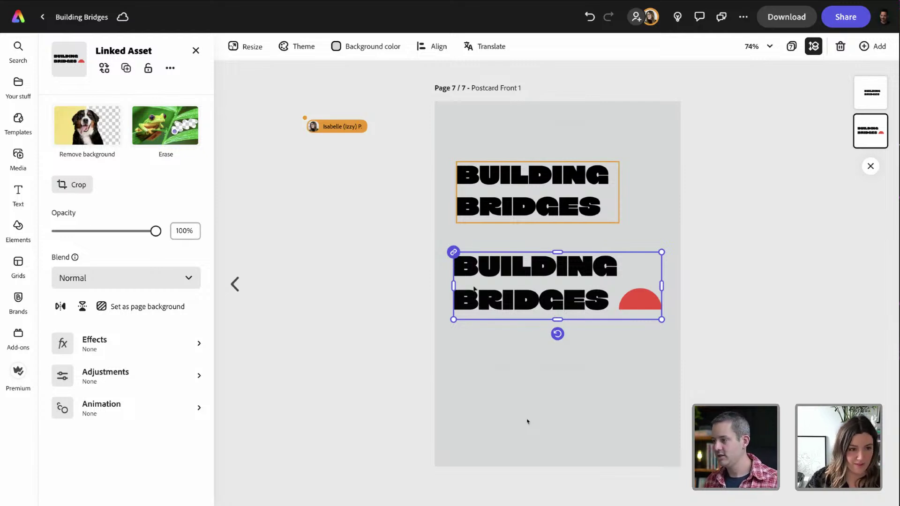
Shrink the red half circle beside the new text wordmark and place it after BRIDGES, matching the linked wordmark below
left_click(465, 196)
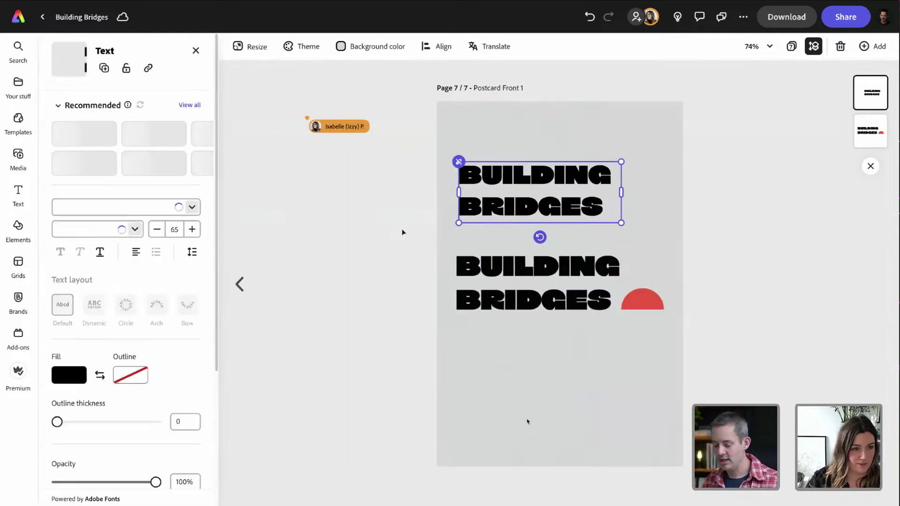
left_click(388, 241)
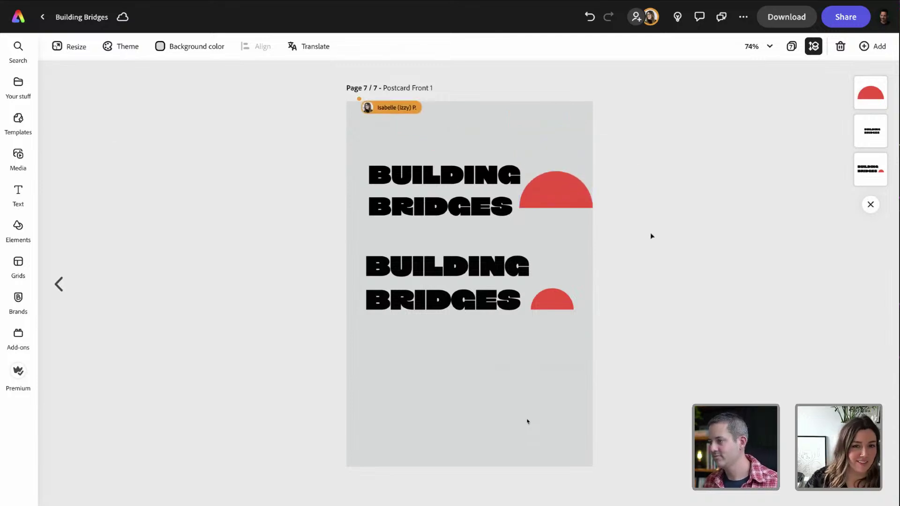
left_click(574, 201)
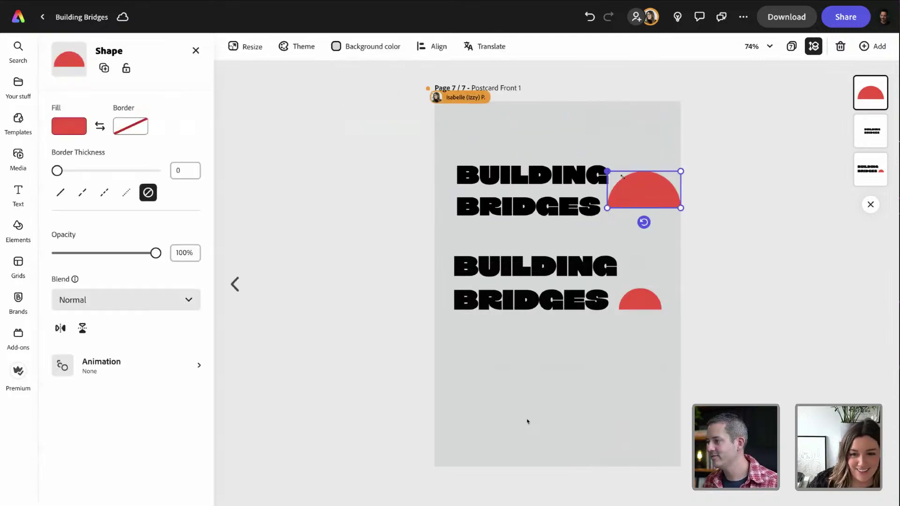
left_click_drag(608, 172, 641, 204)
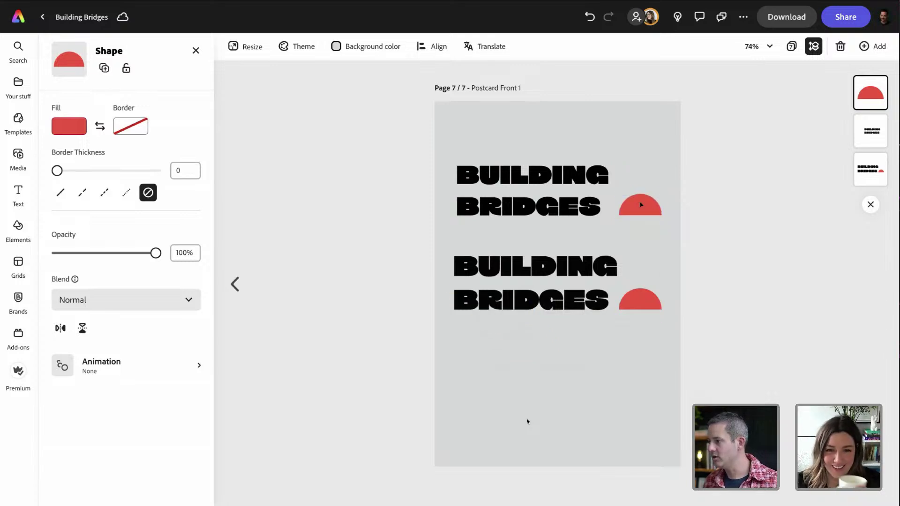
left_click(709, 219)
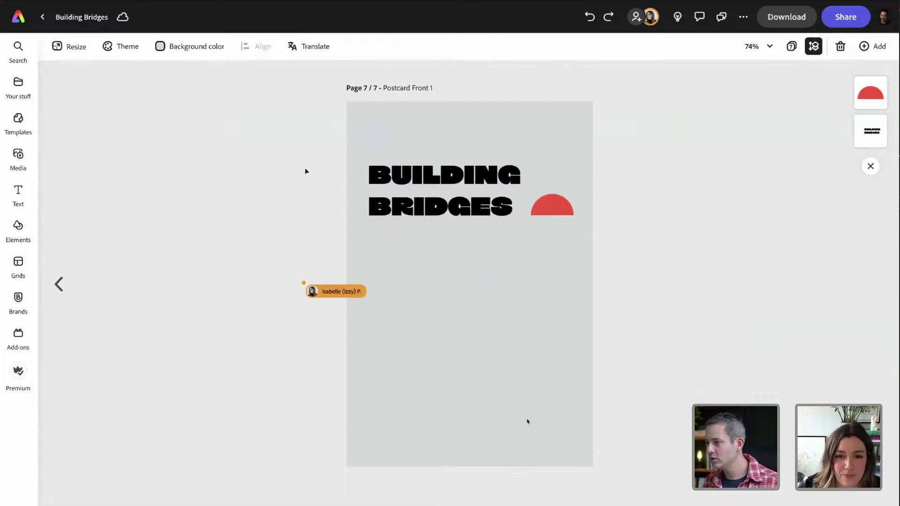
Try to place a pasted copy of the text wordmark and red half circle below the originals
left_click_drag(307, 169, 624, 218)
key("super+v")
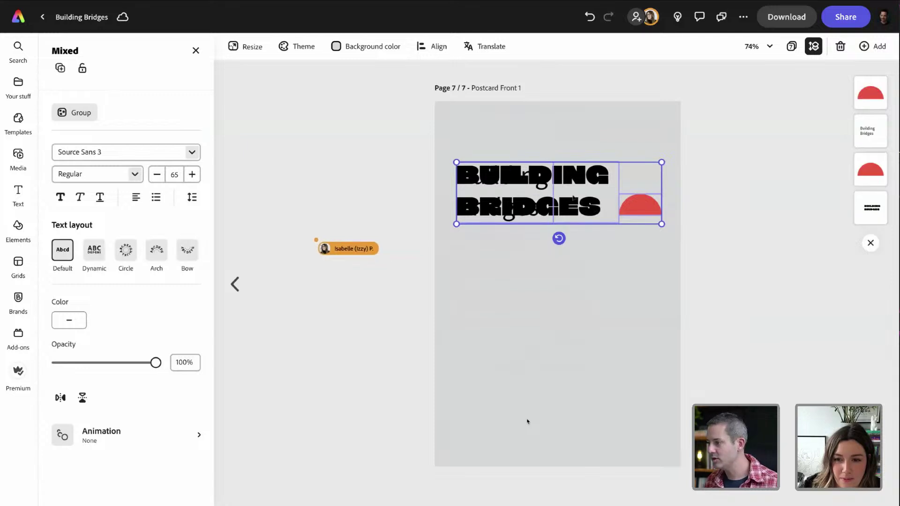
left_click_drag(571, 191, 570, 277)
key("super+z")
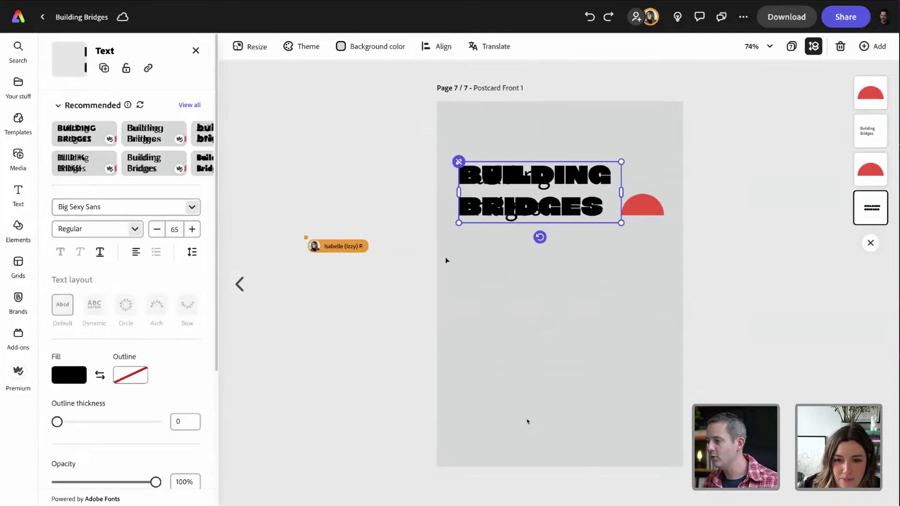
key("super+a")
left_click(425, 254)
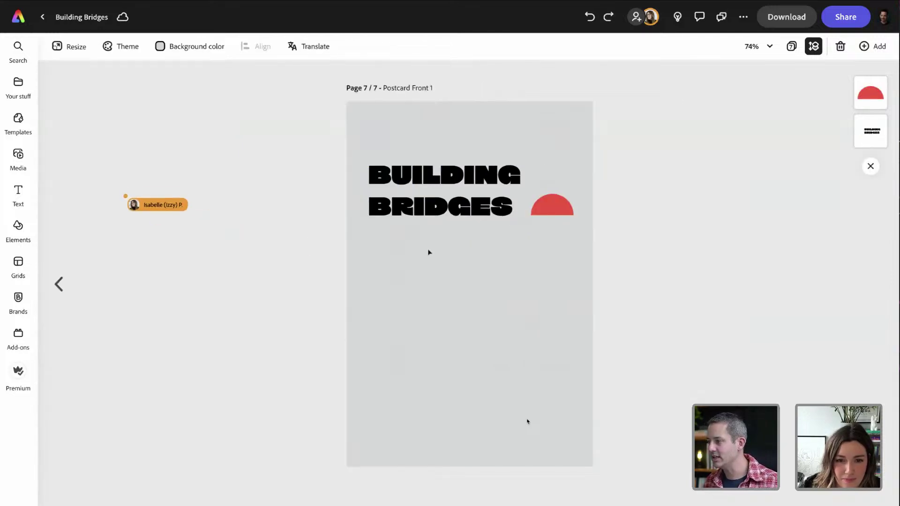
Place a second BUILDING BRIDGES text wordmark with its red half circle beneath the first one on page 7
left_click_drag(302, 184, 573, 260)
key("super+z")
left_click(403, 246)
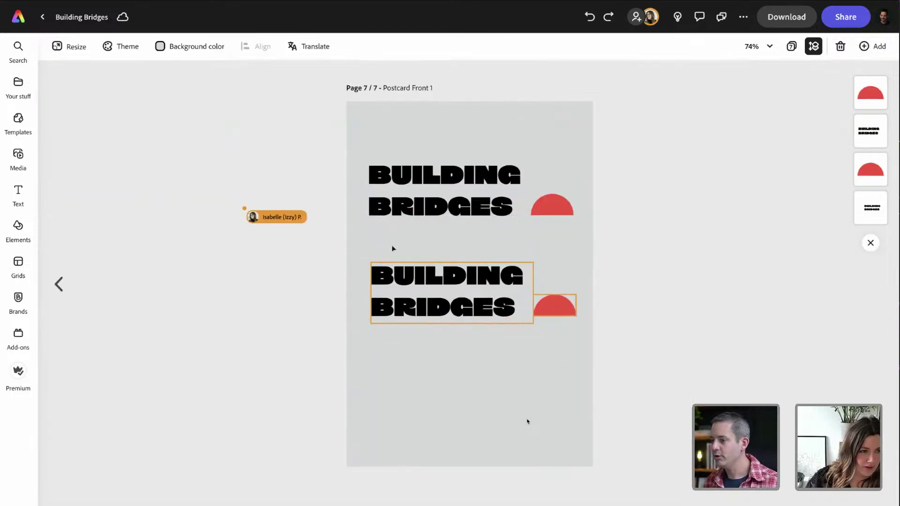
Start translating the wordmark page from English and choose French as a target language
left_click(319, 50)
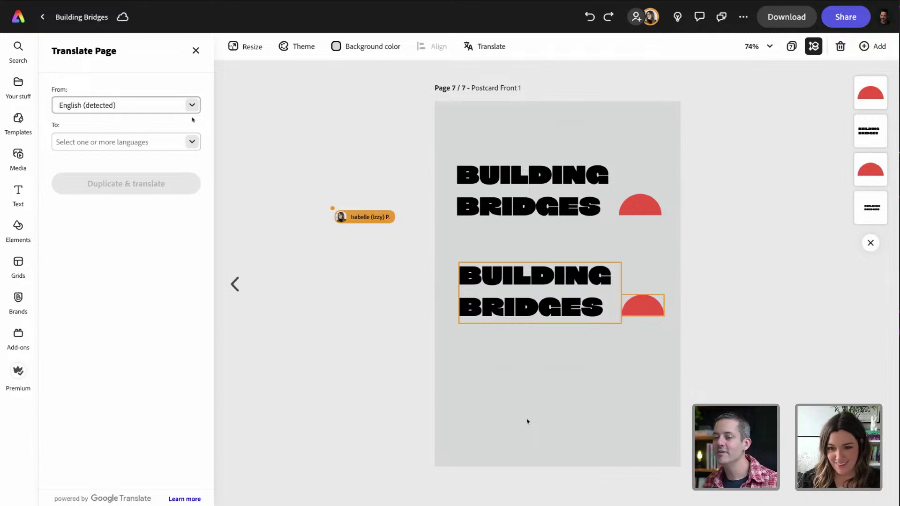
left_click(192, 142)
scroll(177, 170, "down", 3)
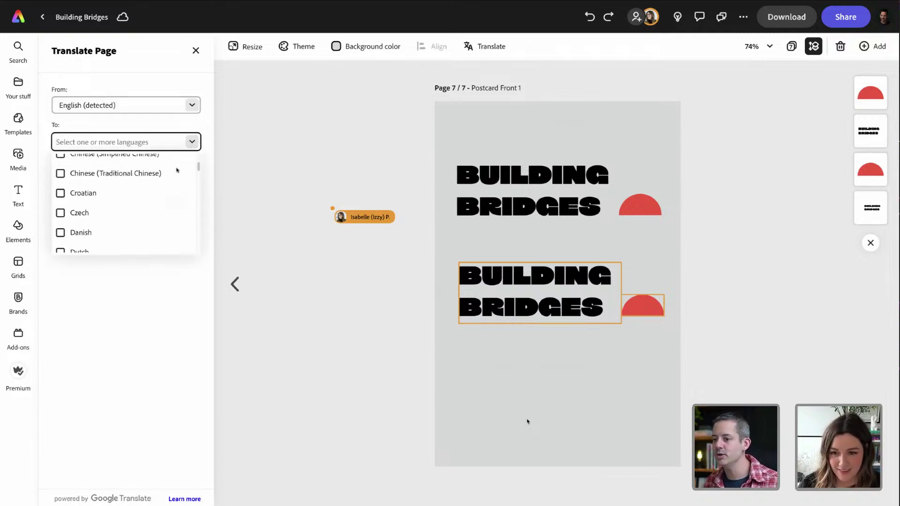
scroll(177, 170, "down", 4)
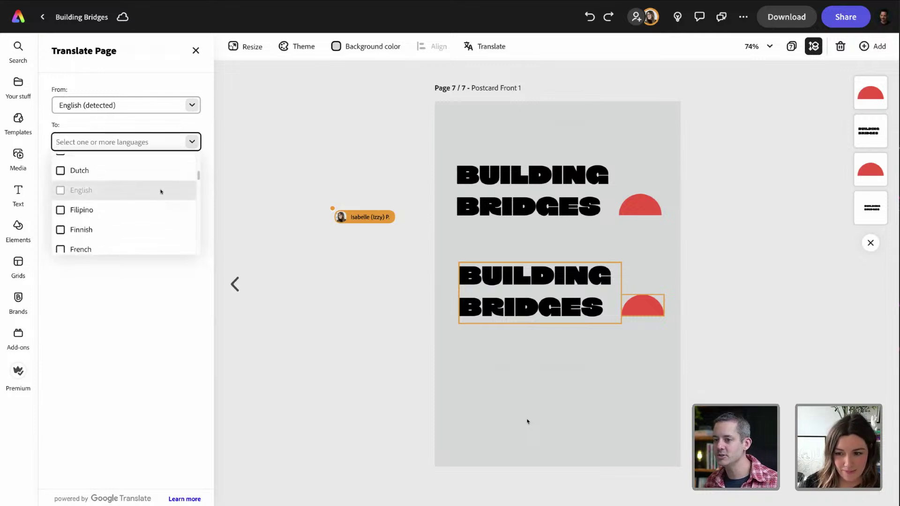
scroll(161, 191, "down", 2)
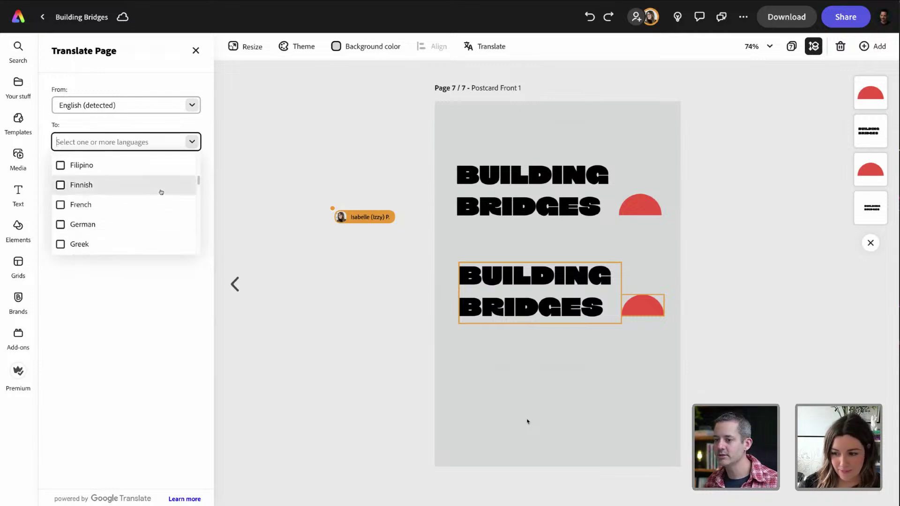
left_click(64, 207)
Add Japanese as a second target language and duplicate the wordmark page into both translations
scroll(125, 194, "down", 2)
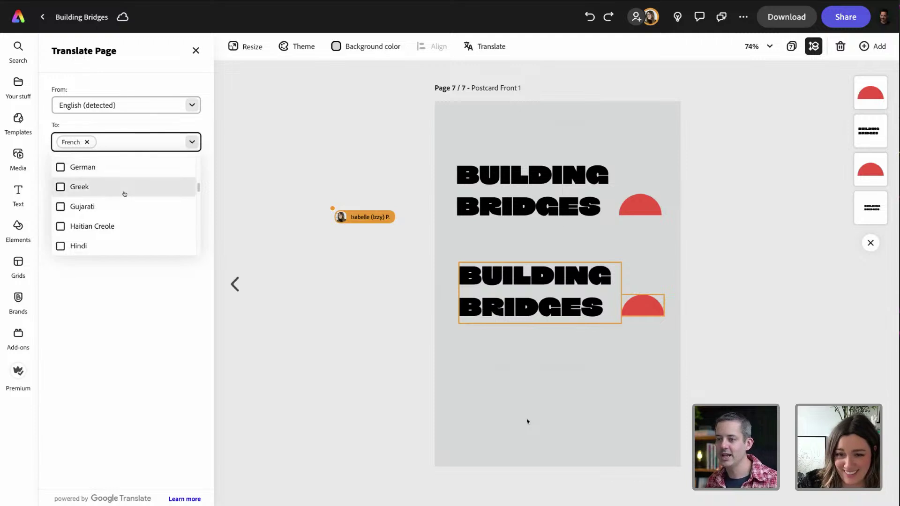
scroll(125, 193, "up", 2)
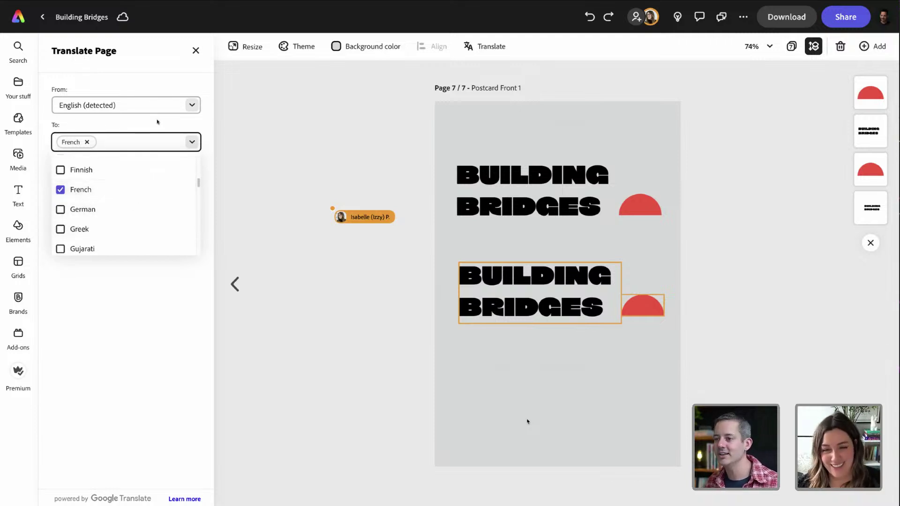
scroll(141, 175, "down", 4)
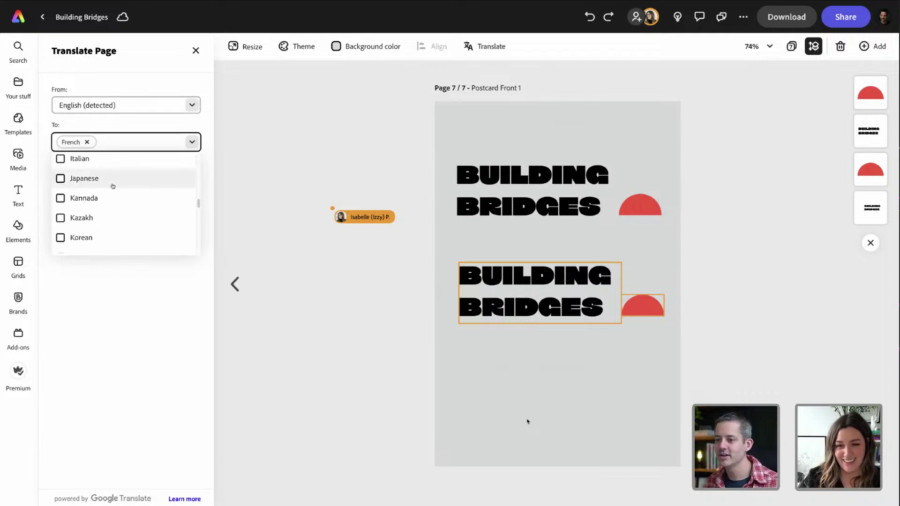
left_click(112, 186)
left_click(119, 272)
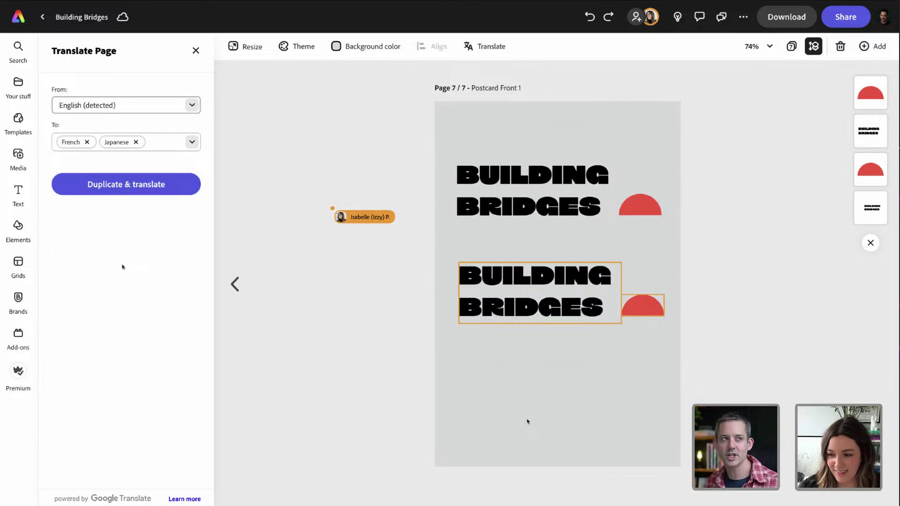
left_click(118, 186)
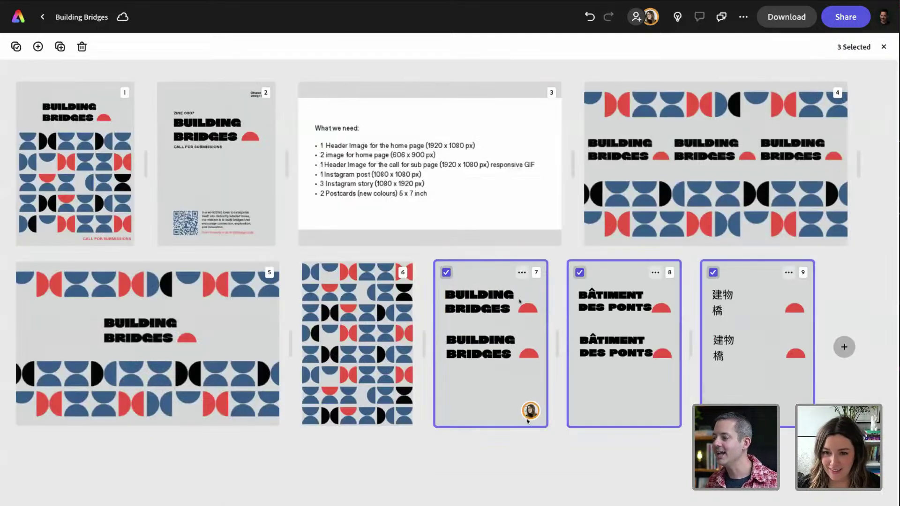
View the English wordmark page and compare its text and half circle with the French version
left_click(511, 301)
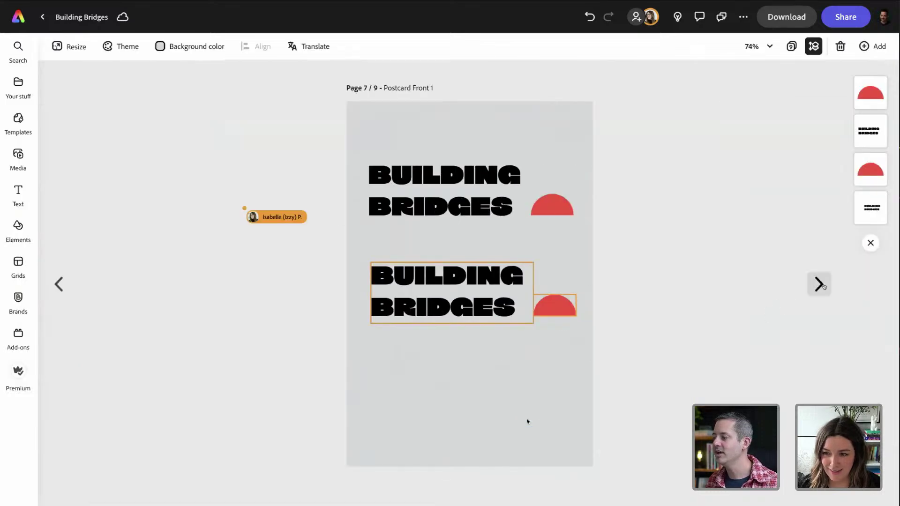
left_click(819, 283)
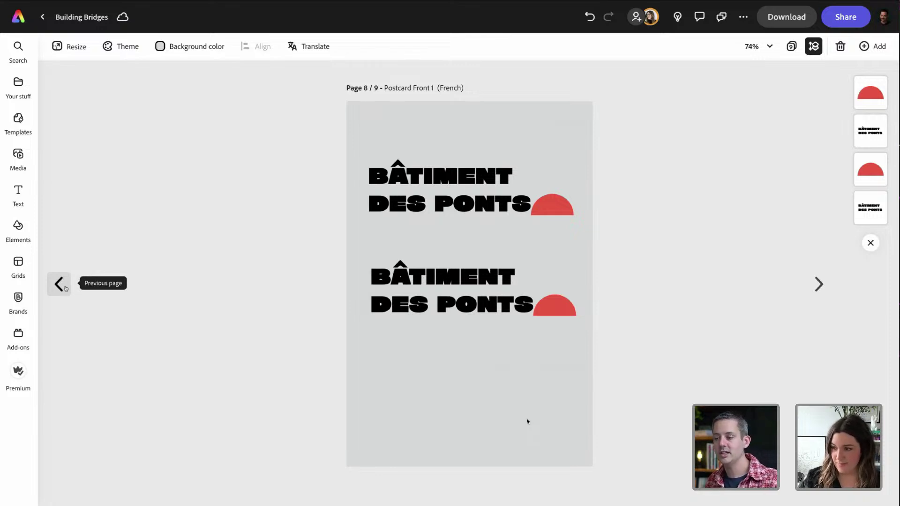
left_click(59, 284)
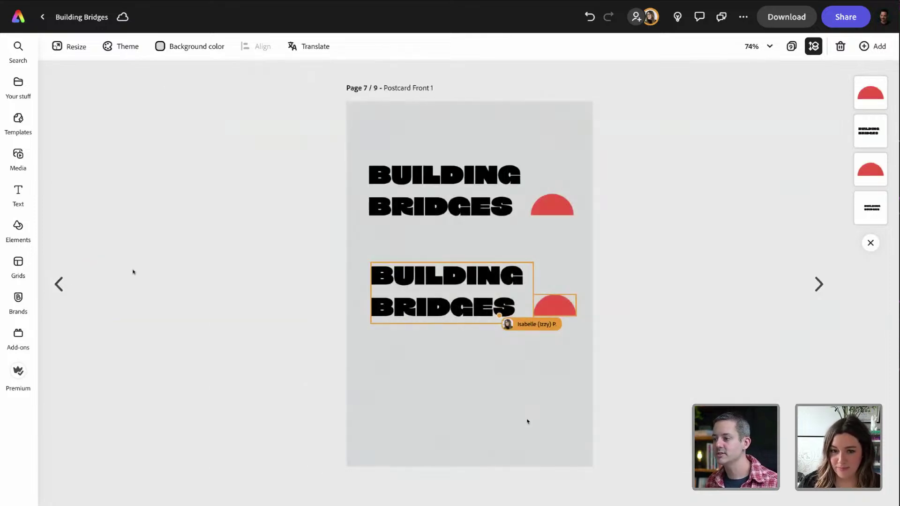
Examine the full list of languages offered for translating the wordmark page, leaving none selected
left_click(310, 47)
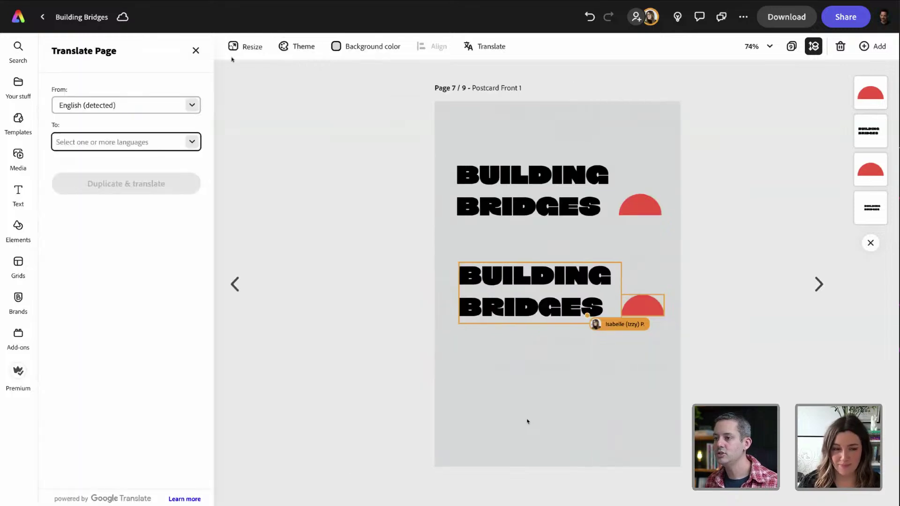
left_click(198, 54)
left_click(199, 54)
left_click(243, 63)
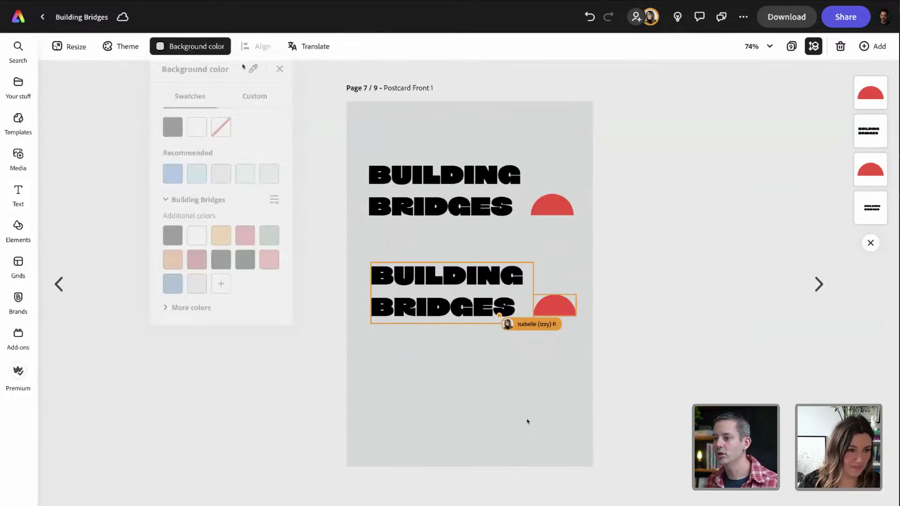
left_click(293, 52)
left_click(192, 141)
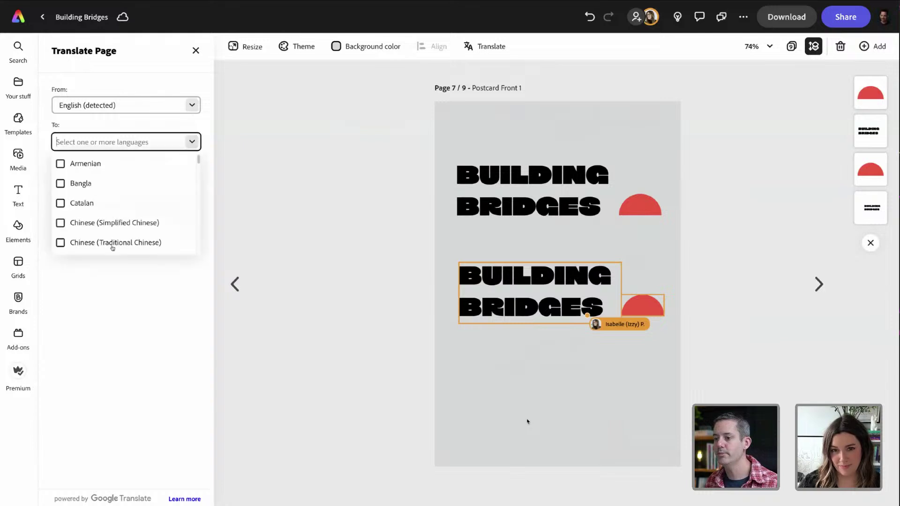
scroll(110, 227, "down", 3)
scroll(113, 225, "down", 12)
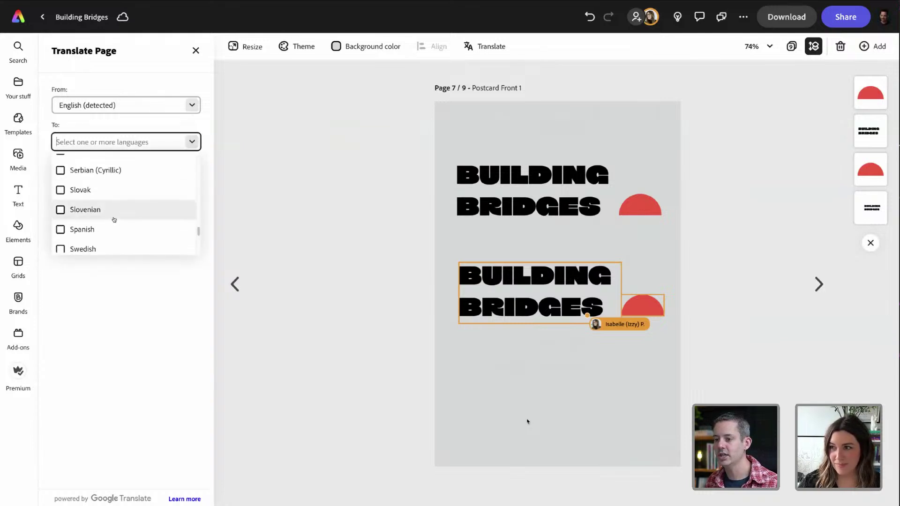
left_click(143, 297)
left_click(195, 50)
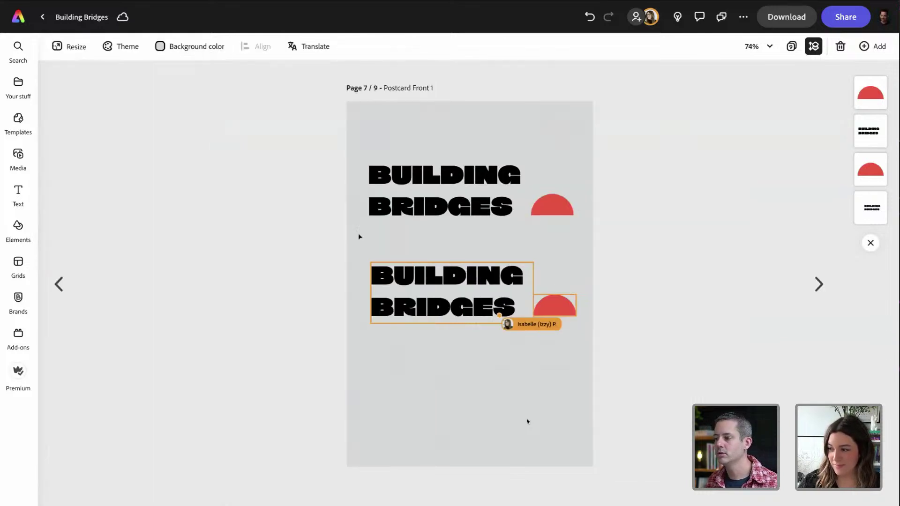
Open page 3 from the page overview and review the list of required campaign formats and sizes
left_click(791, 46)
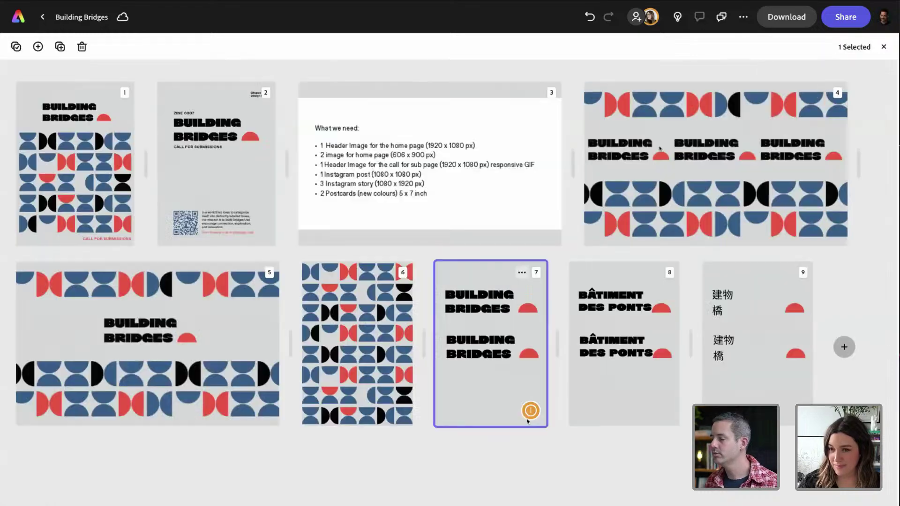
left_click(390, 182)
double_click(390, 182)
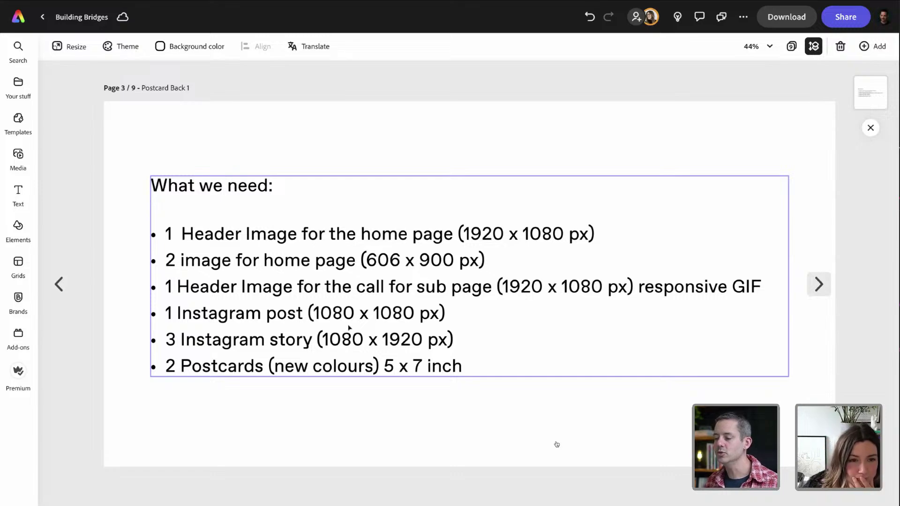
left_click(237, 316)
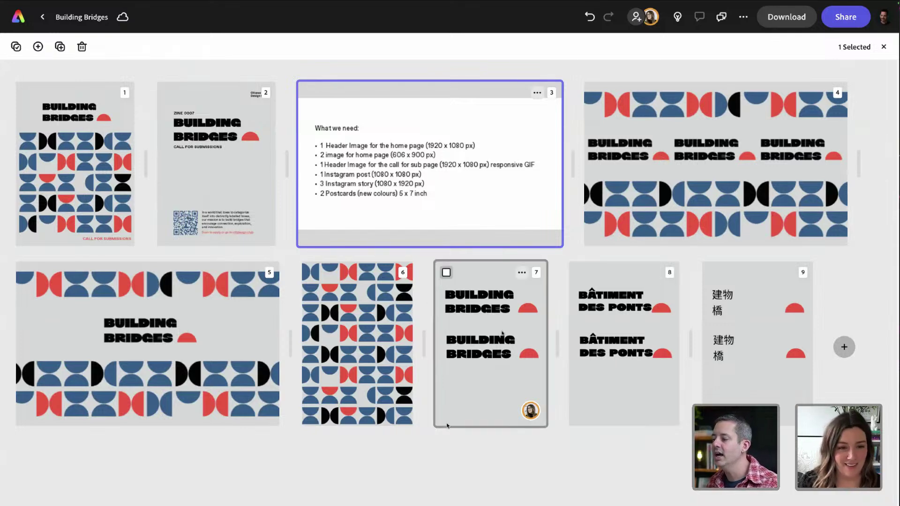
Delete the Japanese version of the wordmark page from the page overview
left_click(789, 272)
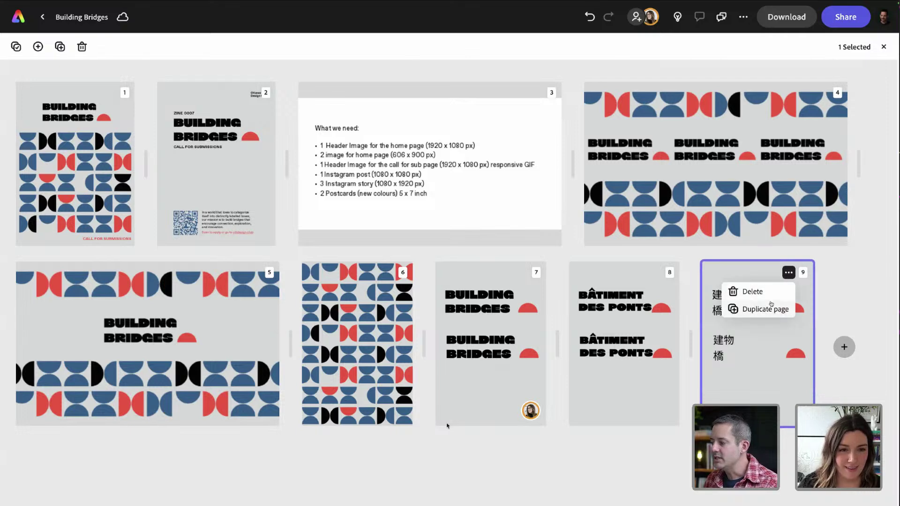
left_click(755, 294)
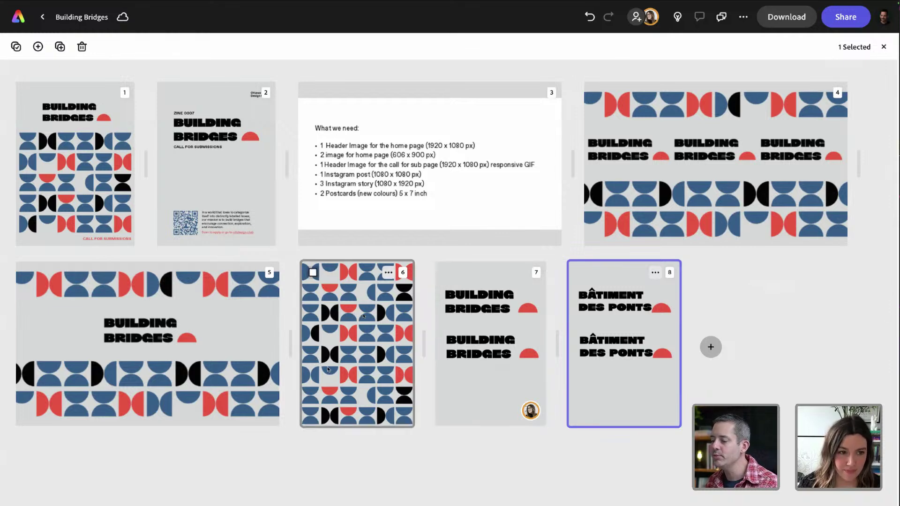
Inspect the full-pattern page 6, check it against the other pages in the overview, and reopen it
double_click(364, 316)
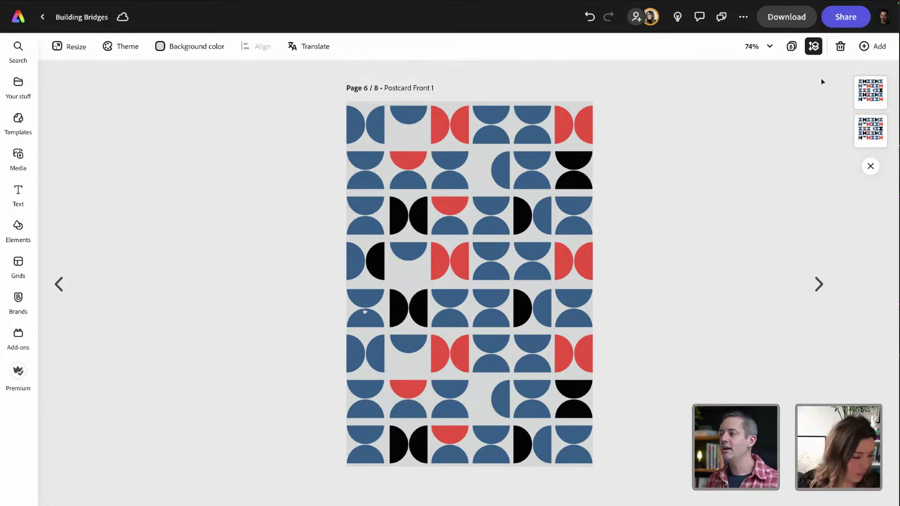
left_click(791, 46)
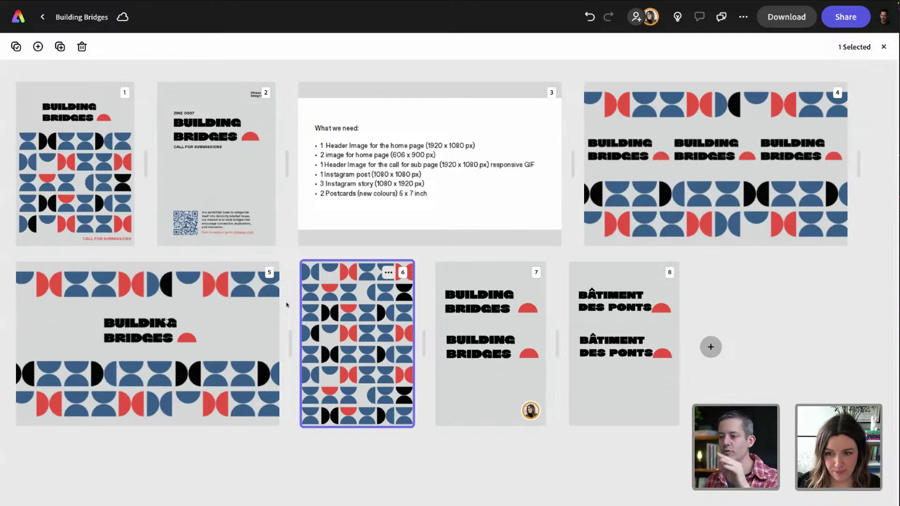
double_click(345, 357)
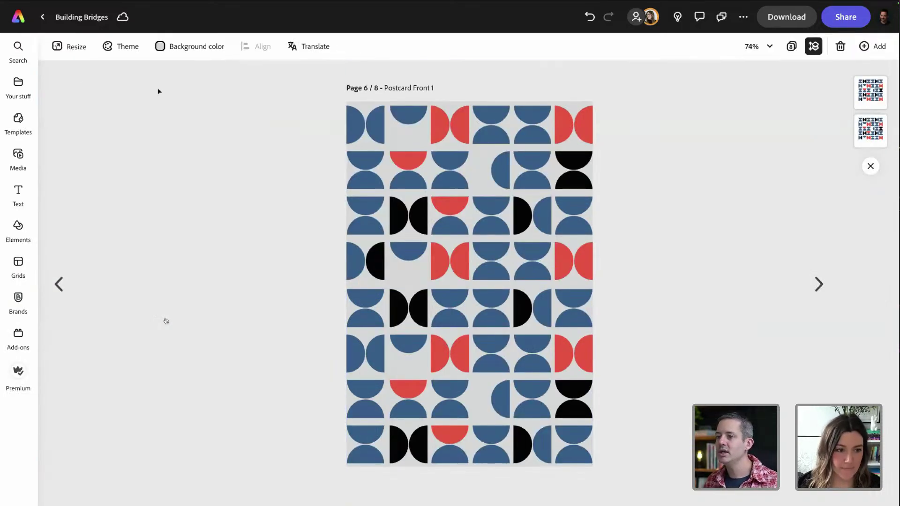
Duplicate the full-pattern page and resize the copy to an Instagram portrait post, 1080 x 1350 px
left_click(69, 46)
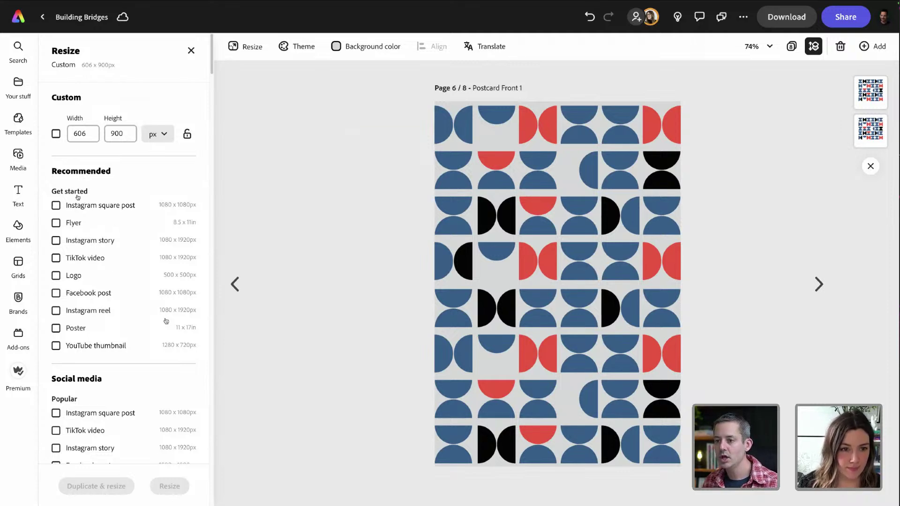
scroll(113, 248, "down", 5)
scroll(113, 247, "down", 3)
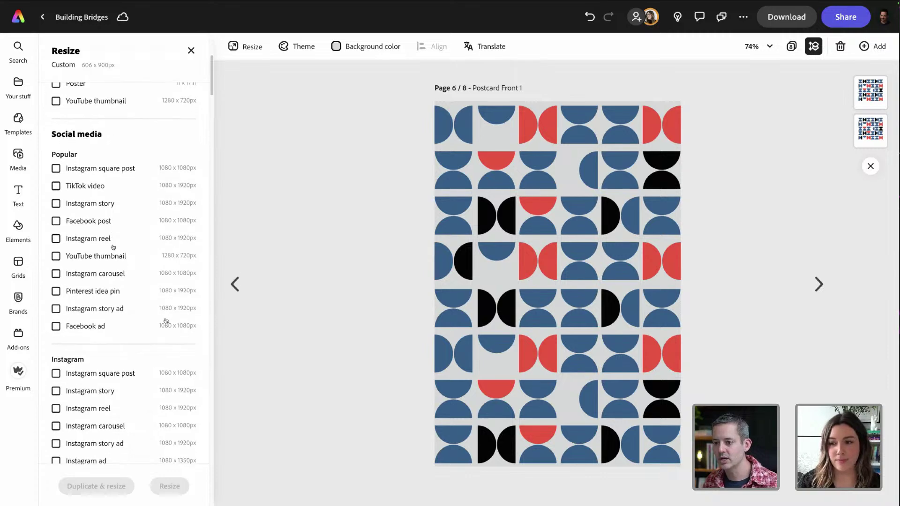
scroll(116, 247, "down", 3)
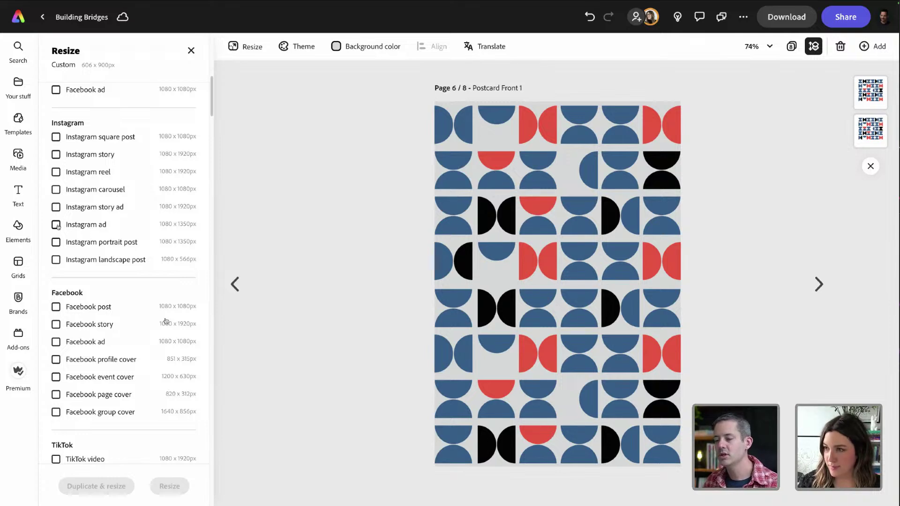
left_click(56, 225)
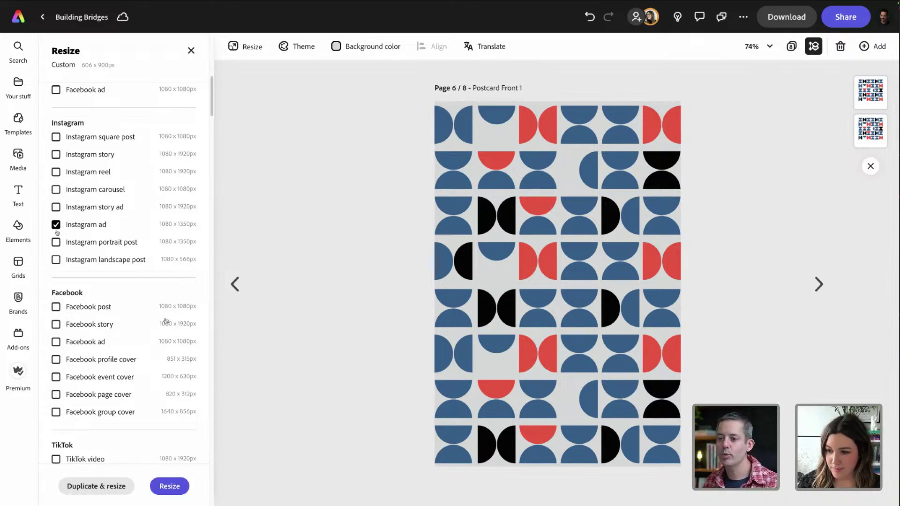
left_click(56, 226)
left_click(56, 243)
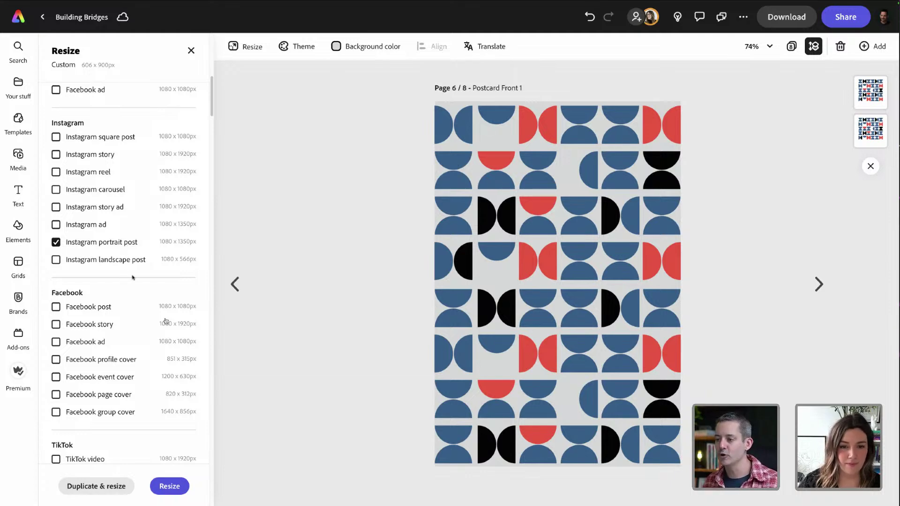
left_click(88, 488)
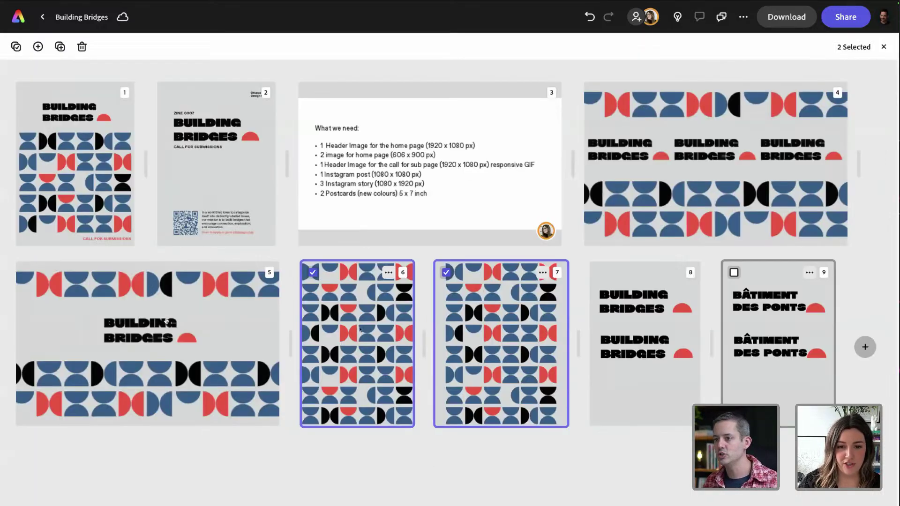
Open the resized pattern copy on page 7 from the overview and rename it as Instagram feed
double_click(529, 312)
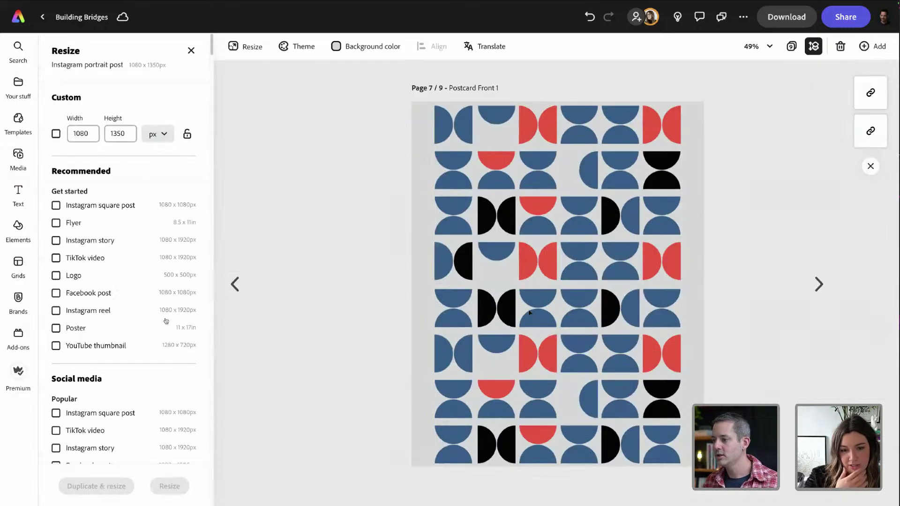
left_click(461, 90)
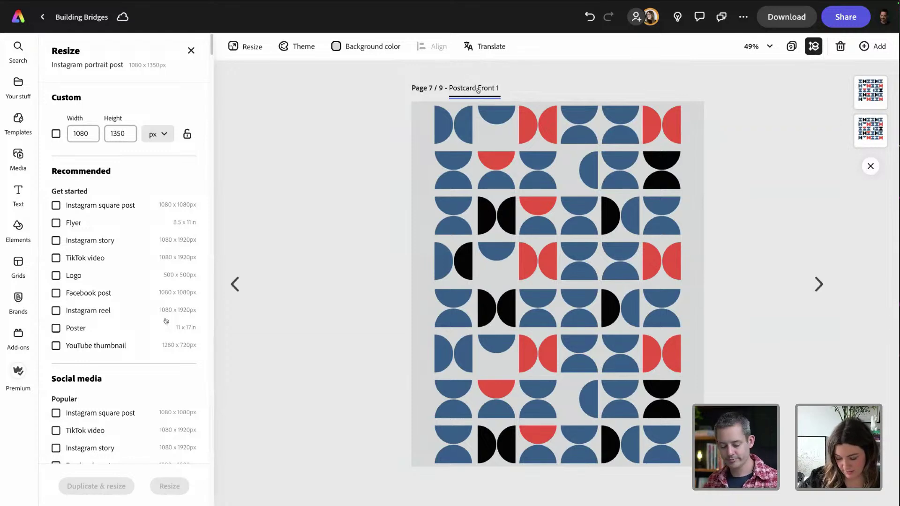
key("ctrl+a")
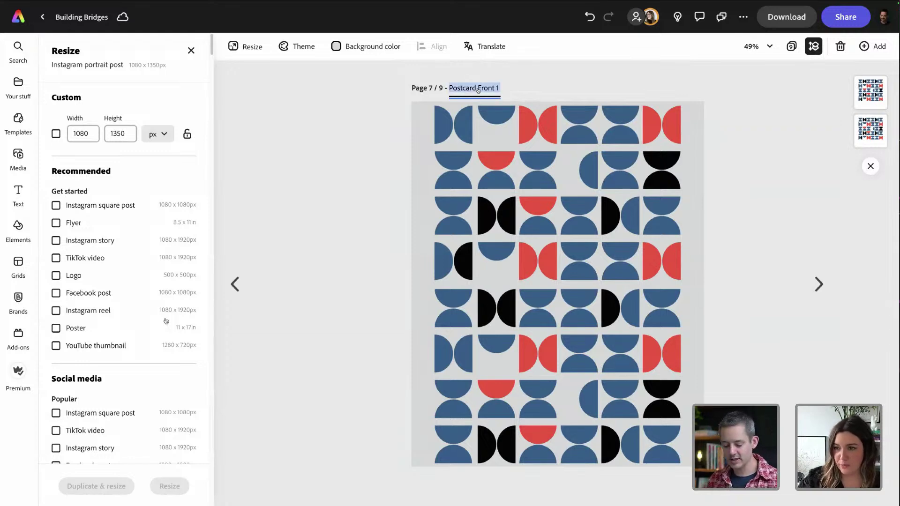
type("Instagram feed")
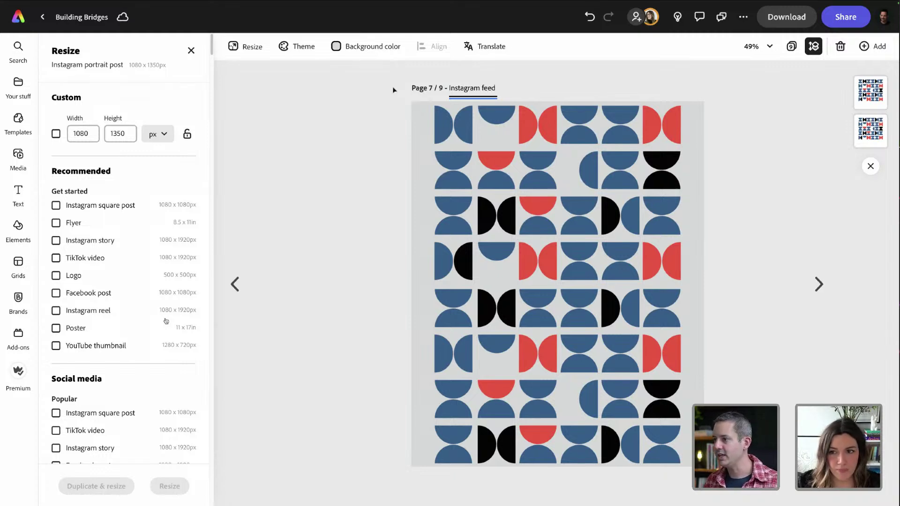
left_click(402, 115)
Check the Instagram post size in the required formats list on page 3 and return to the page overview
left_click(791, 47)
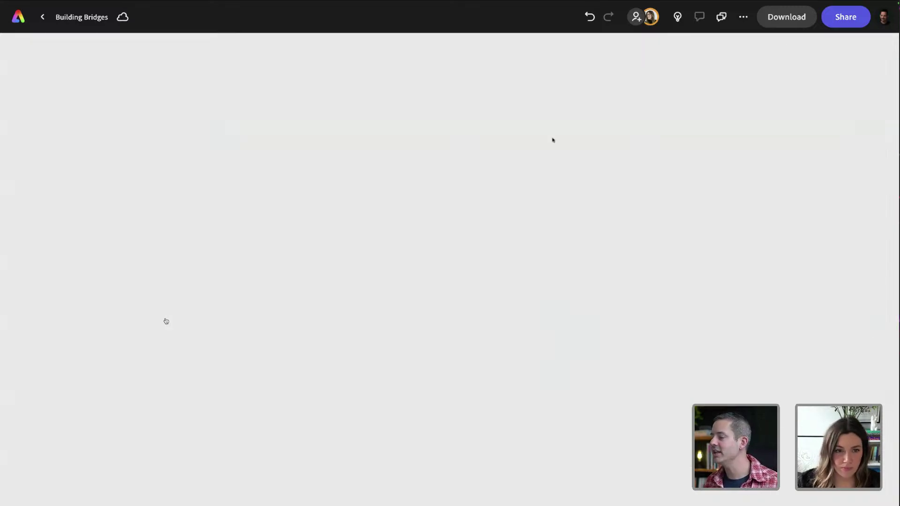
double_click(373, 187)
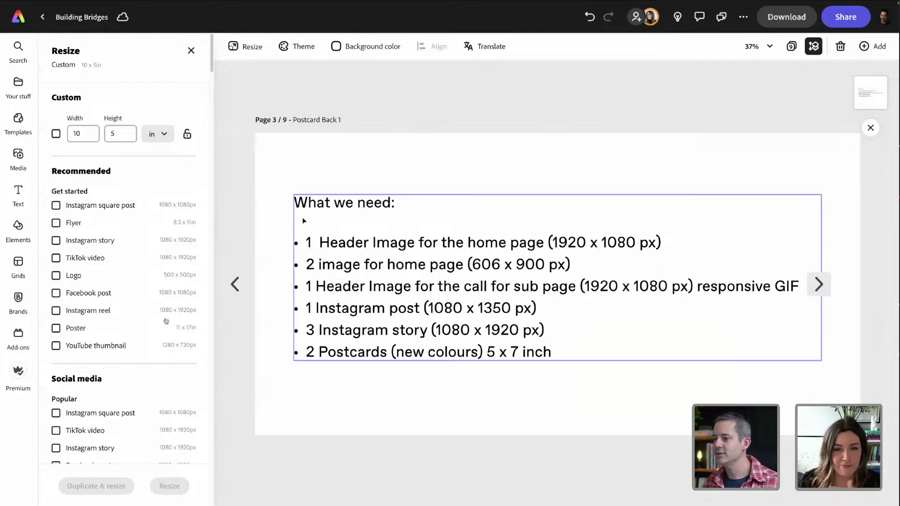
left_click(791, 45)
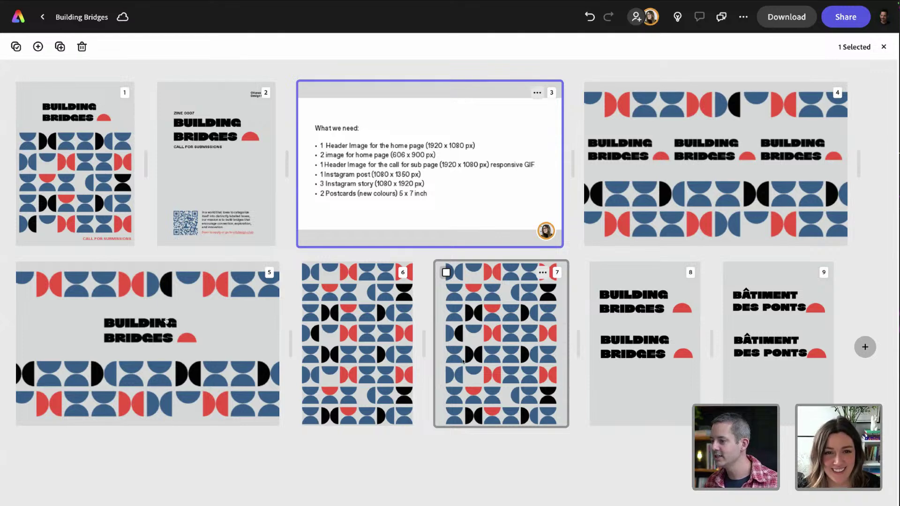
Duplicate the Instagram feed page and delete the upper pattern block from the copy
double_click(502, 319)
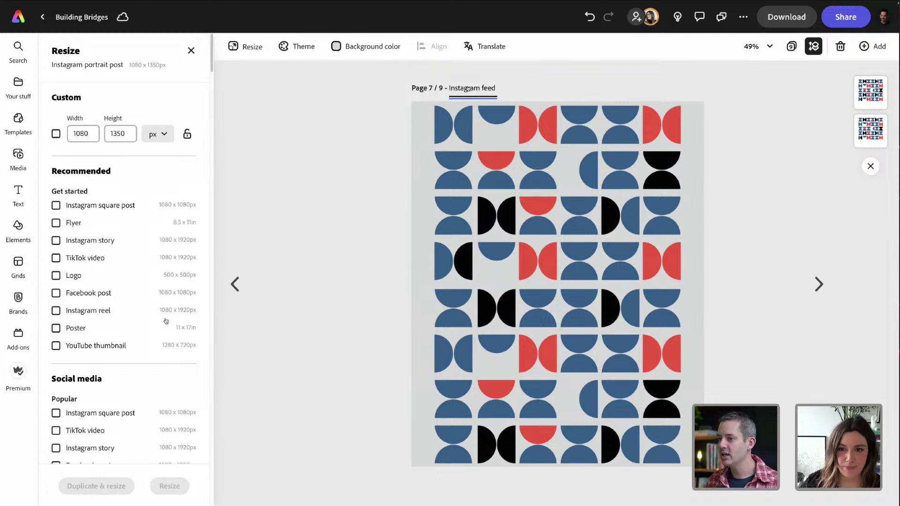
scroll(160, 67, "down", 1)
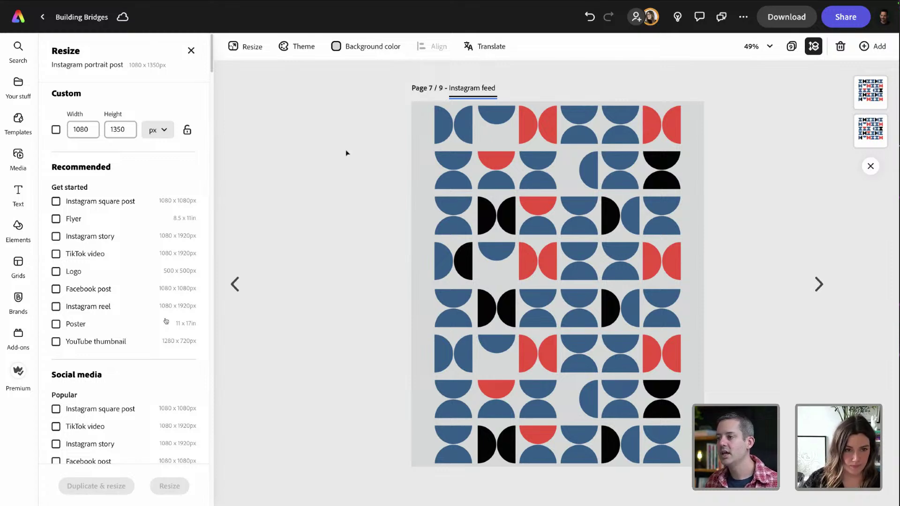
left_click(872, 46)
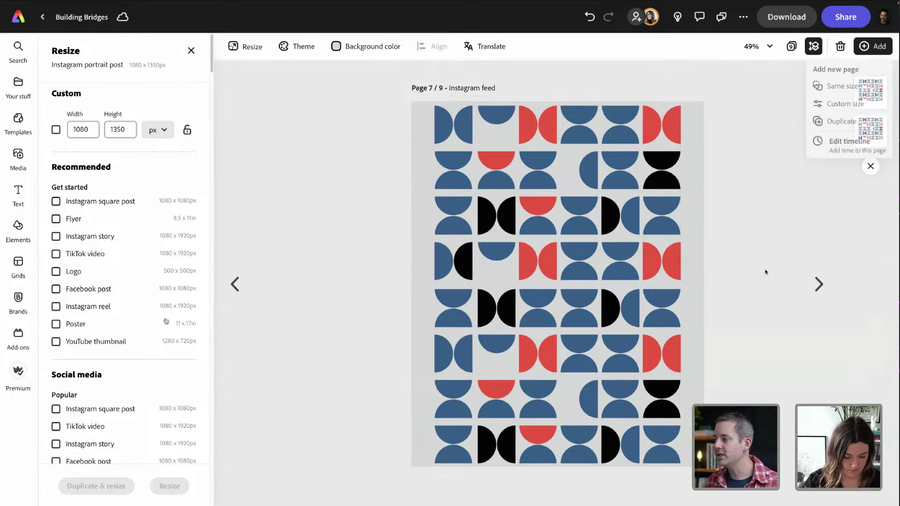
left_click(841, 121)
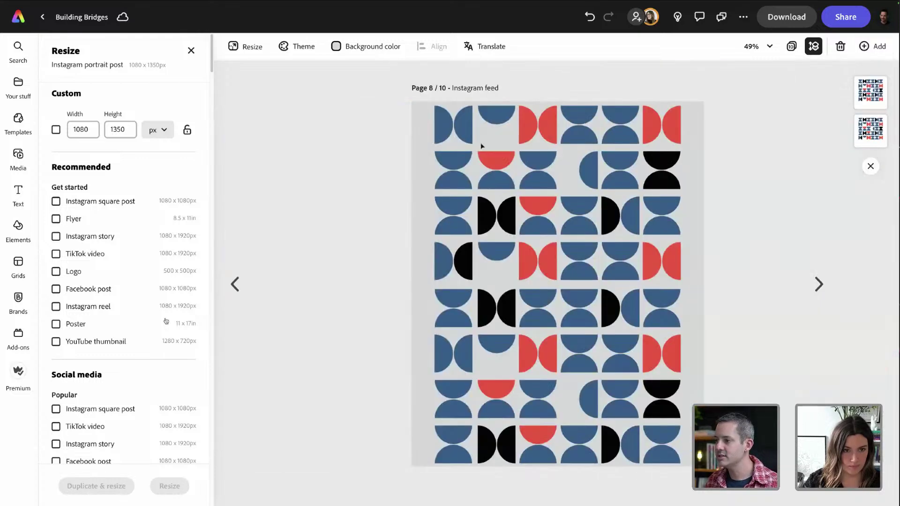
left_click(483, 146)
key("Delete")
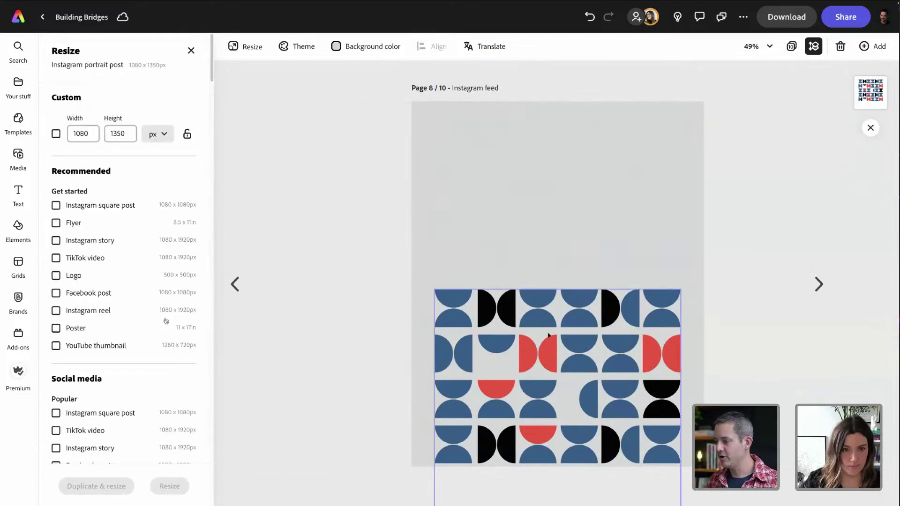
Set the background color of the duplicated Instagram feed page to black
left_click(368, 49)
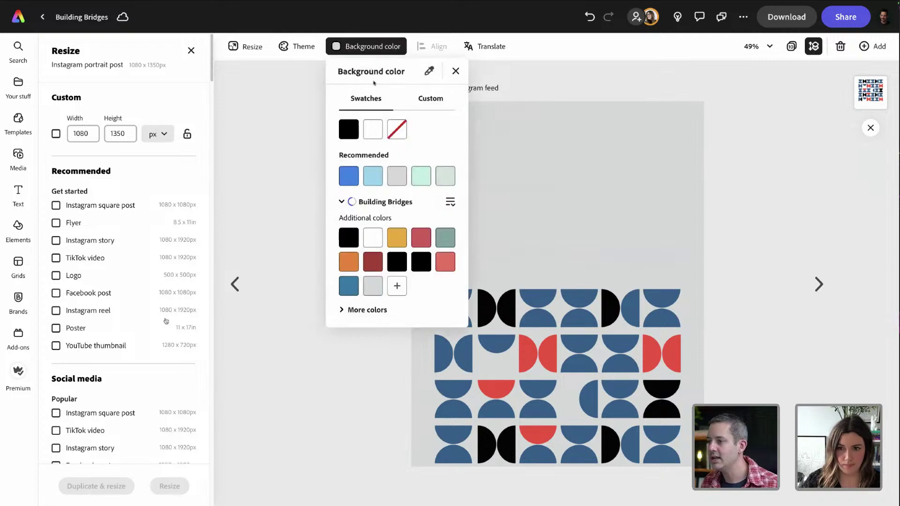
left_click(349, 129)
left_click(648, 275)
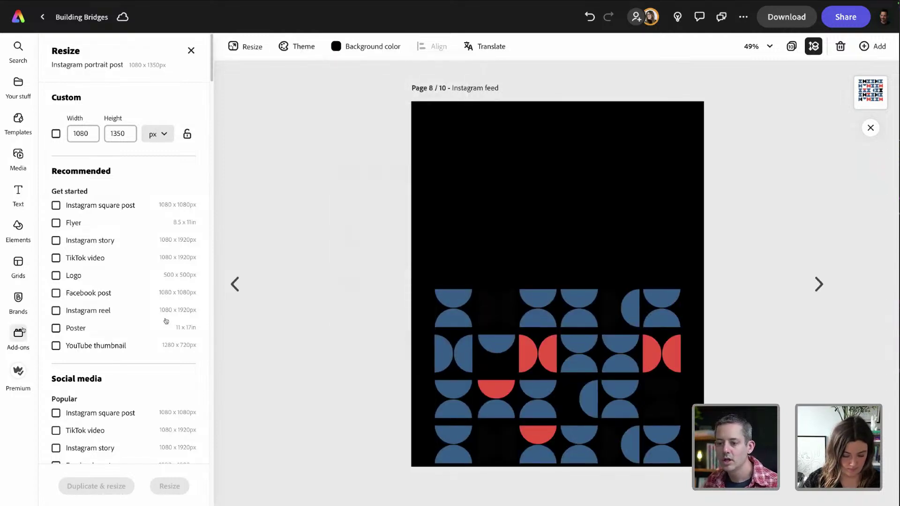
Add a solid half circle from the circle shapes and place it in the empty area above the pattern
left_click(14, 237)
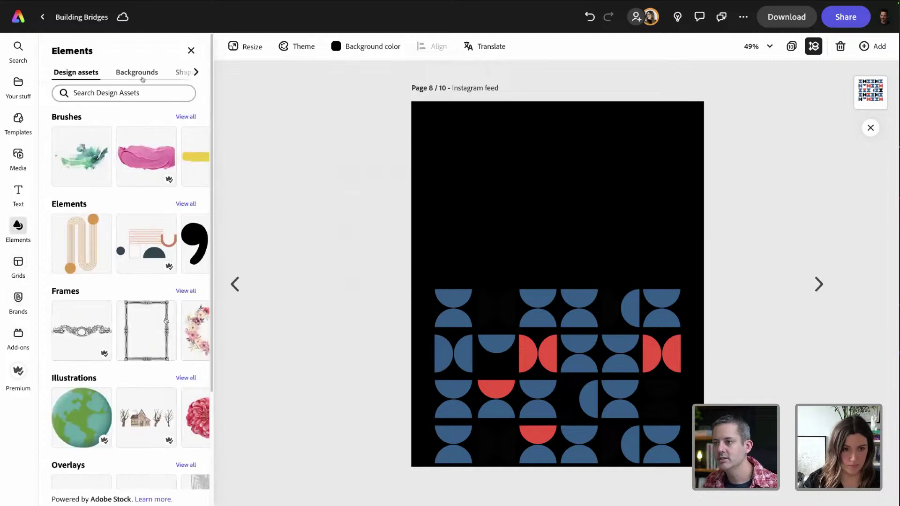
left_click(143, 72)
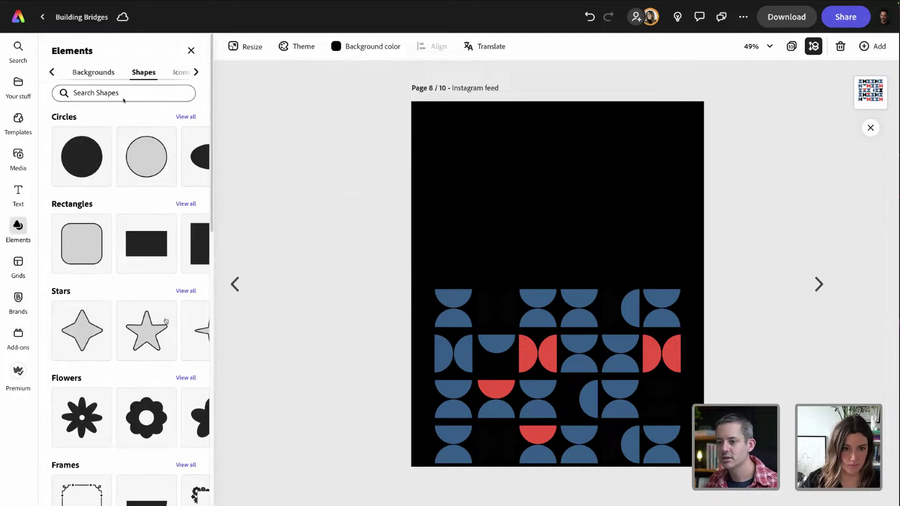
scroll(143, 204, "down", 2)
scroll(143, 204, "up", 2)
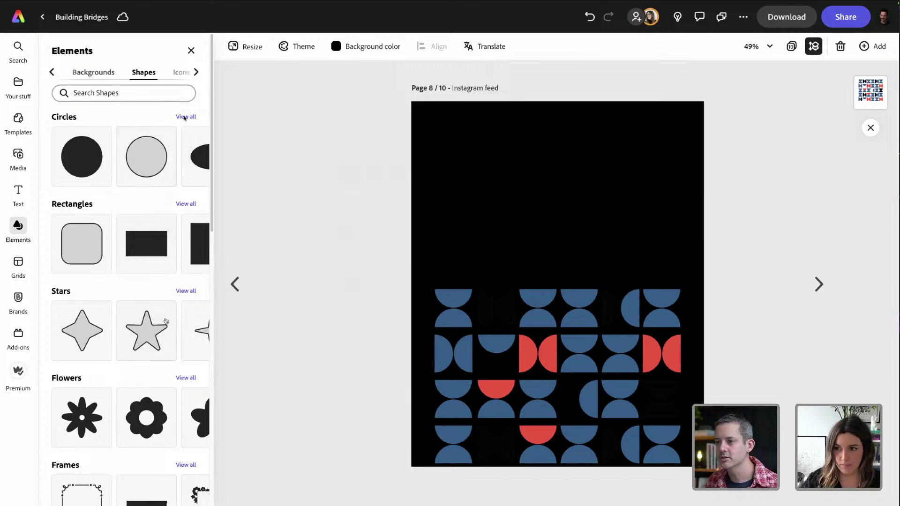
left_click(186, 117)
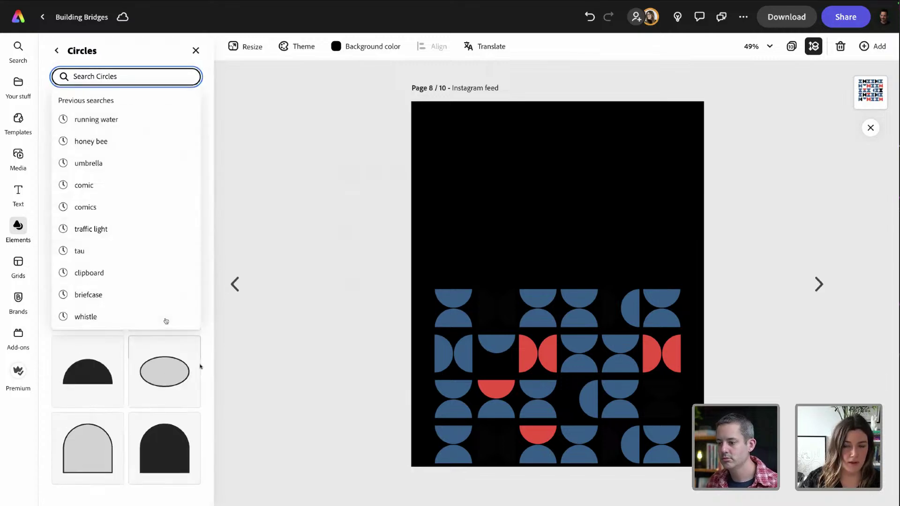
left_click(100, 357)
left_click(560, 286)
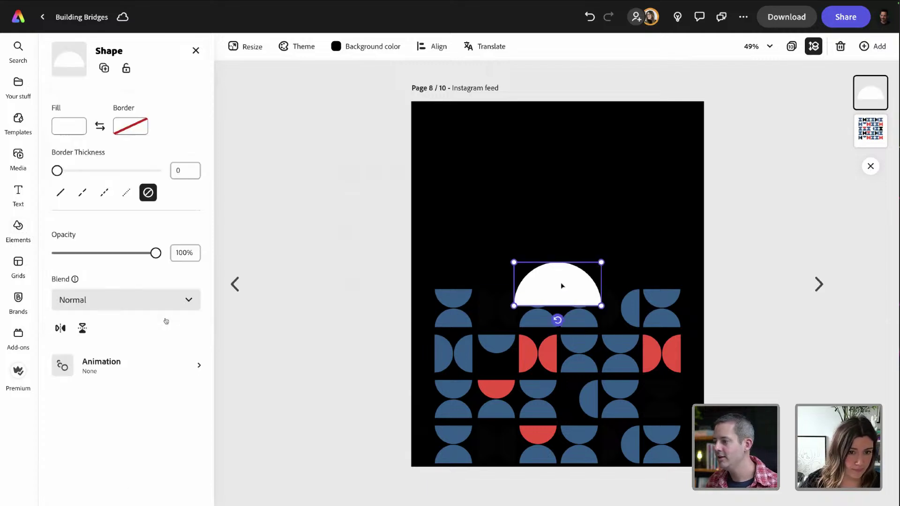
left_click_drag(568, 287, 543, 217)
Set the page background to the red sampled from the pattern with the eyedropper
left_click(373, 46)
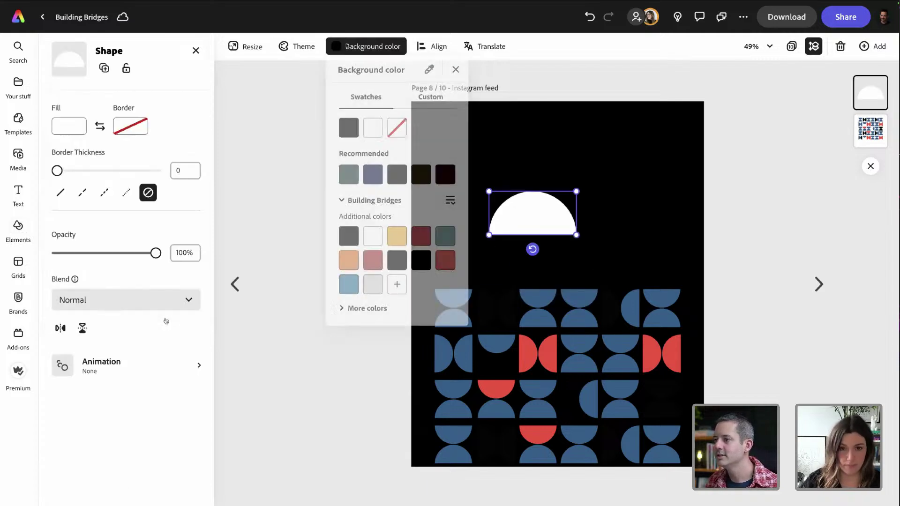
left_click(429, 70)
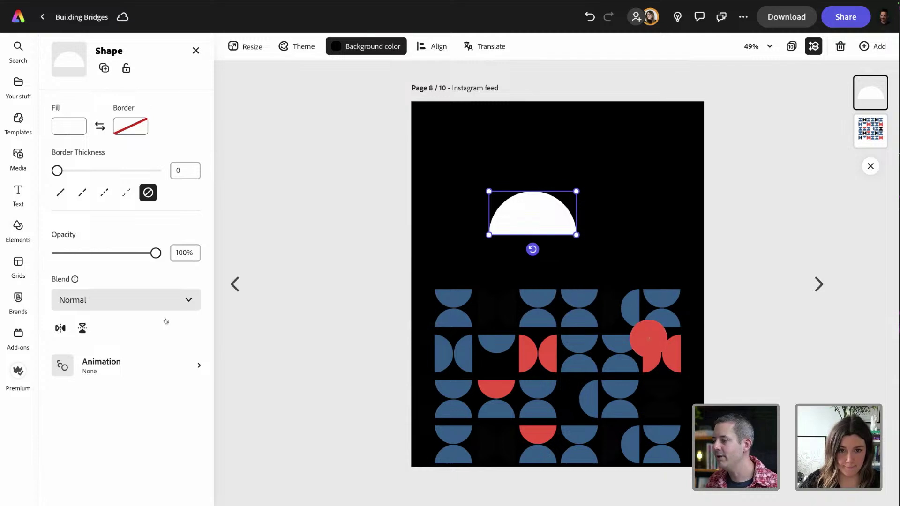
left_click(654, 356)
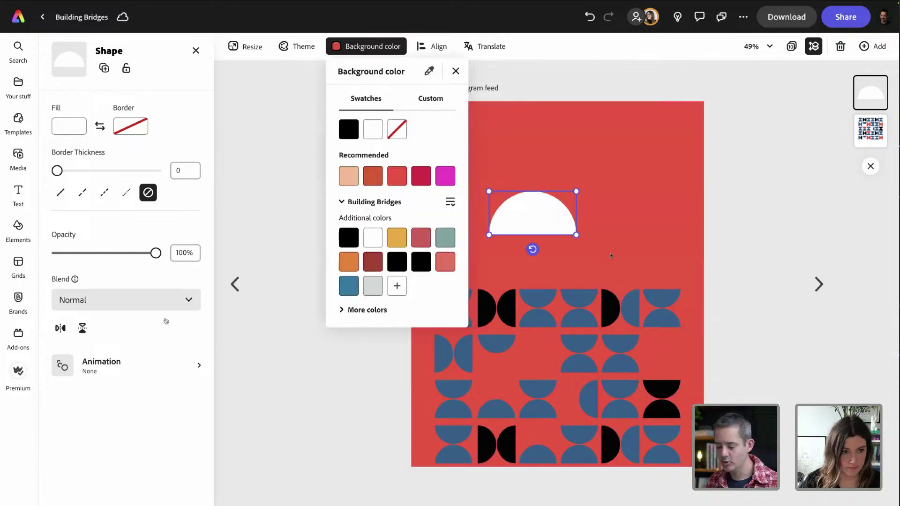
left_click(797, 327)
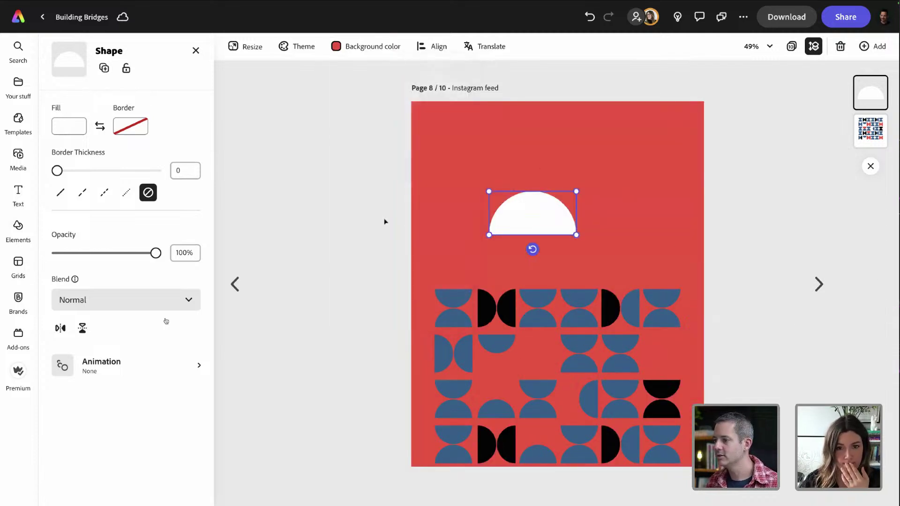
left_click(385, 221)
left_click(235, 284)
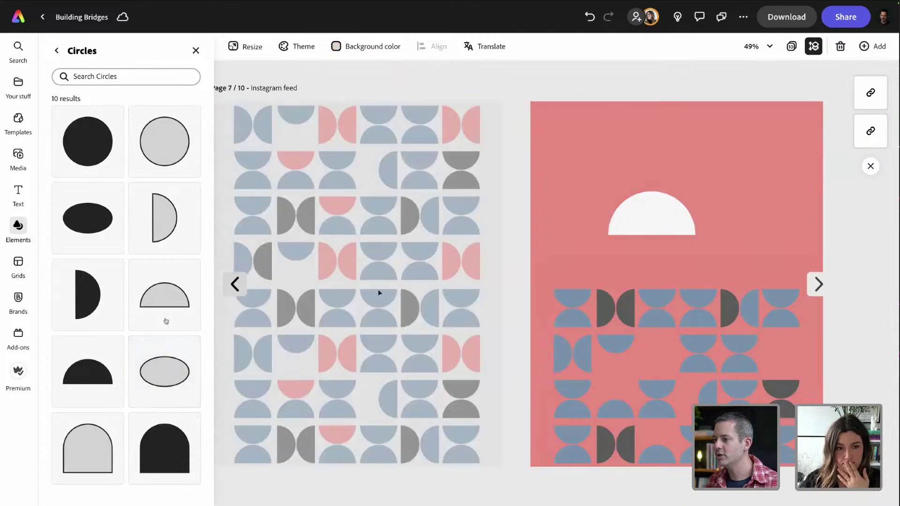
left_click(819, 284)
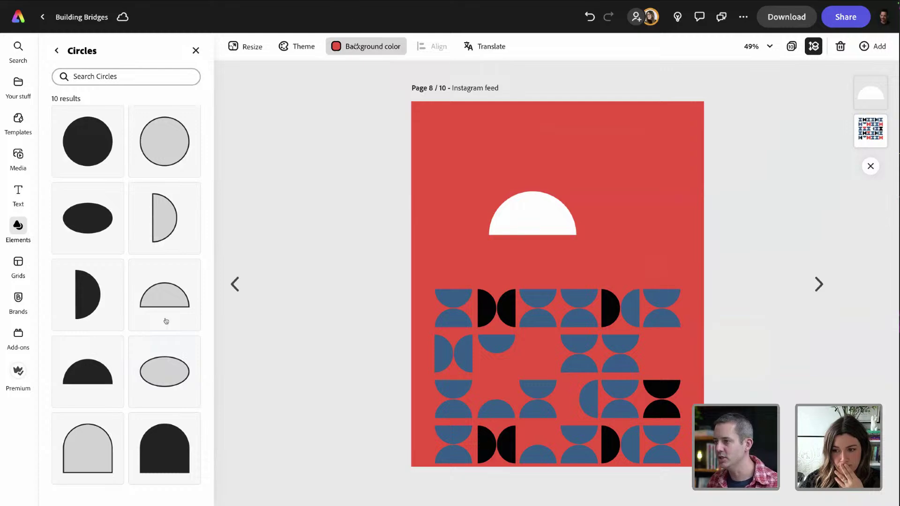
left_click(373, 48)
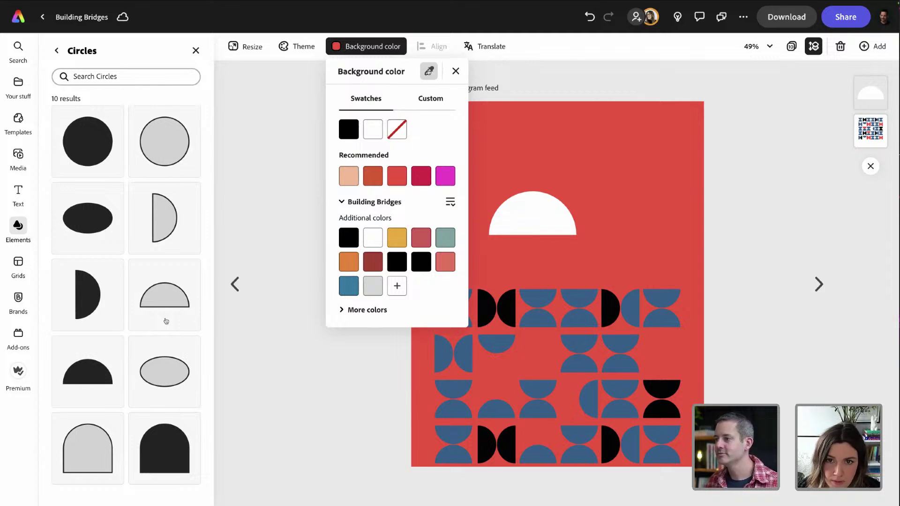
left_click(623, 185)
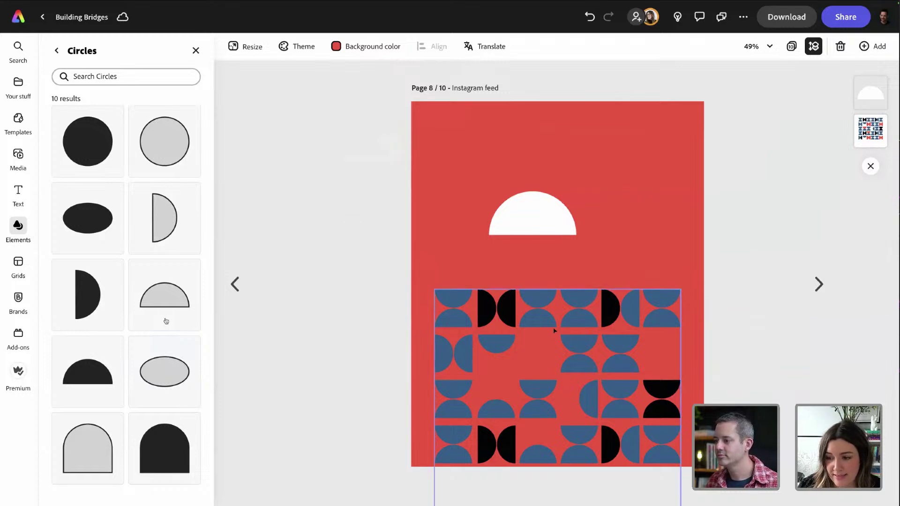
Delete the remaining pattern block, and enlarge the white half circle and position it in the page's upper right area
key("ctrl+z")
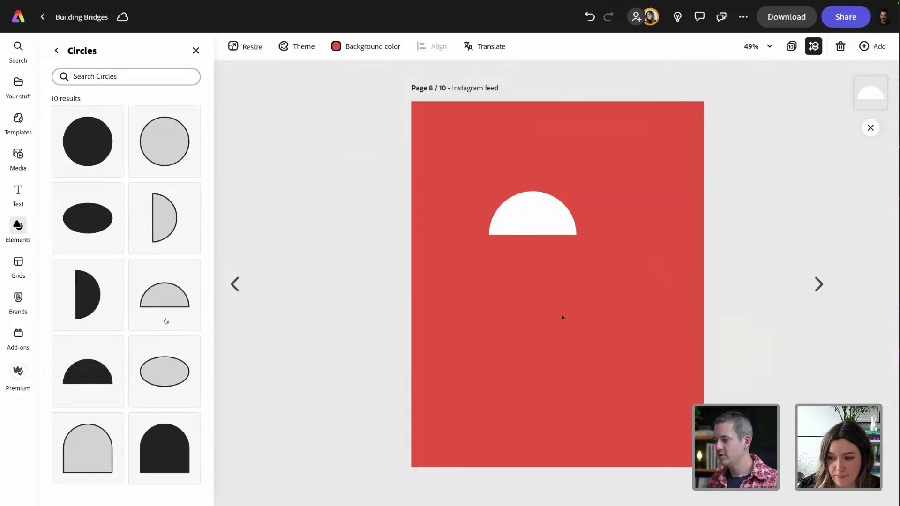
left_click(544, 223)
left_click_drag(532, 230, 554, 259)
left_click_drag(606, 251, 605, 249)
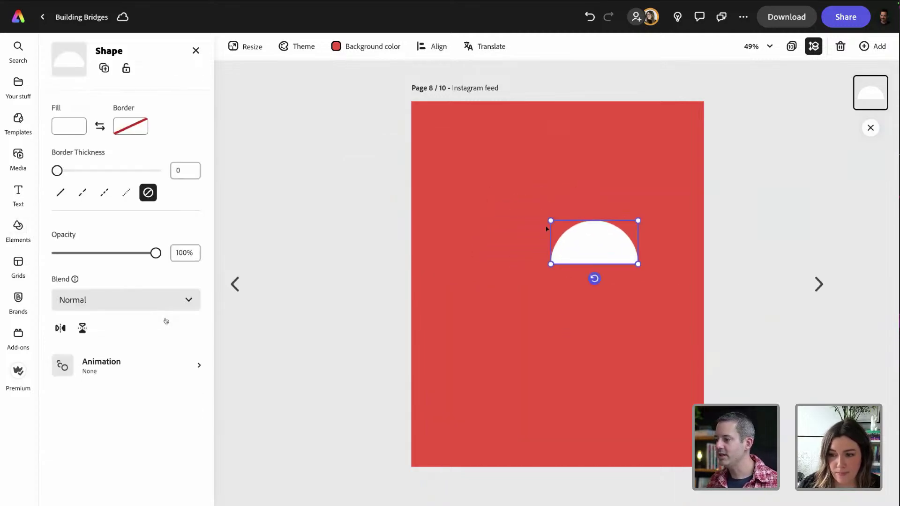
left_click_drag(550, 220, 519, 205)
left_click_drag(575, 251, 597, 233)
left_click(632, 334)
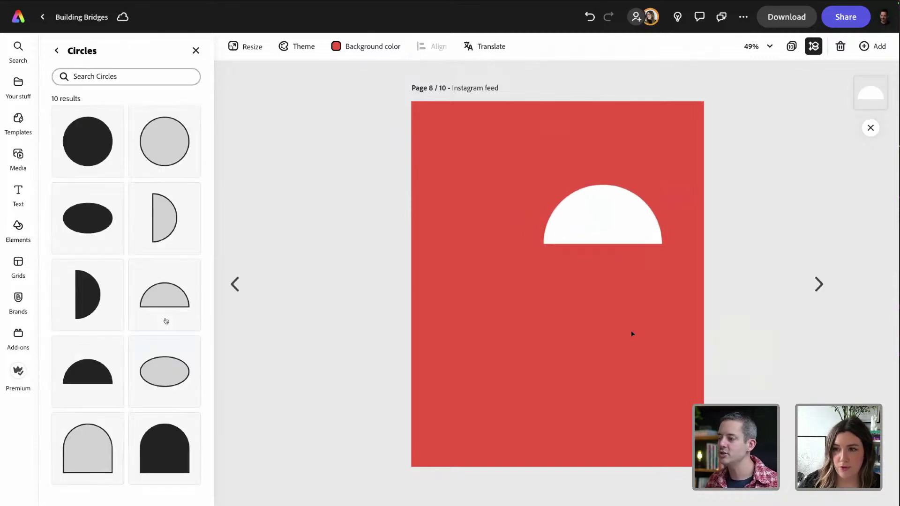
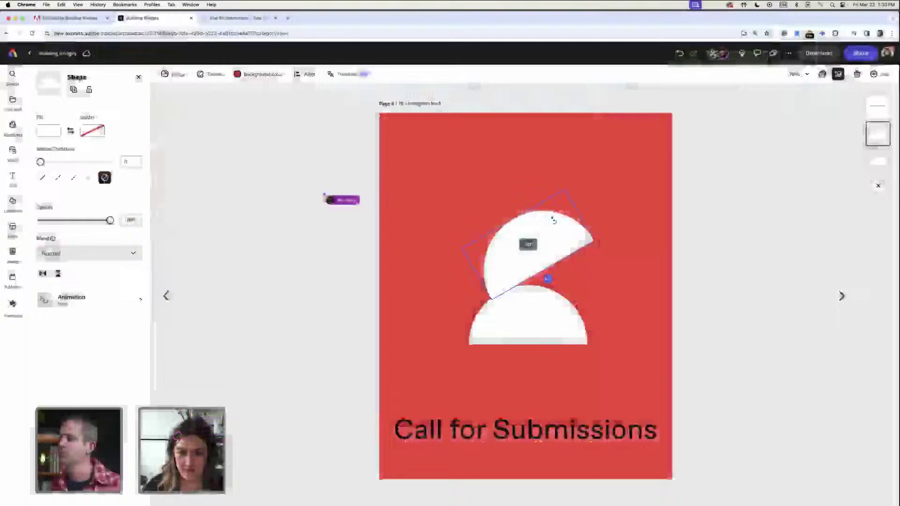
Group the two white half circles as an hourglass, with the upper one rotated -180° and moved close above the lower one
mouse_move(534, 189)
left_mouse_down()
mouse_move(517, 195)
mouse_move(528, 194)
left_mouse_up()
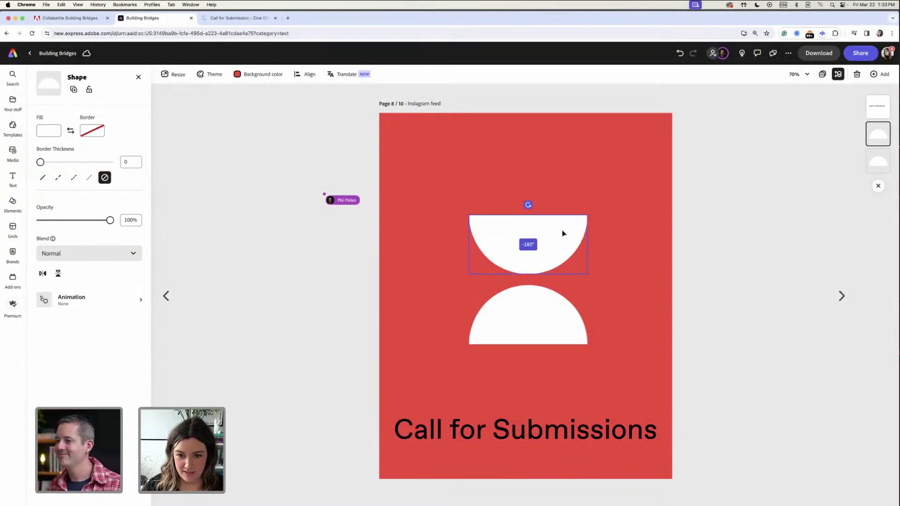
left_click_drag(561, 235, 545, 242)
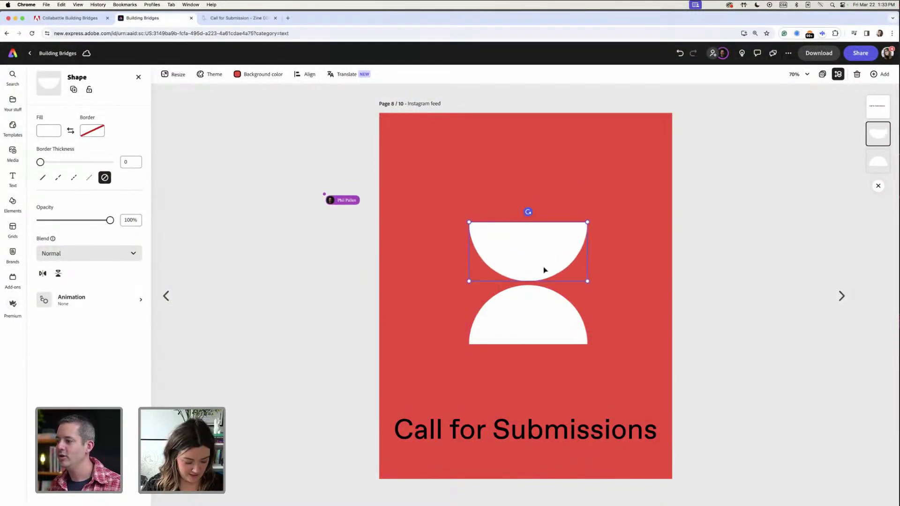
left_click(532, 311, "shift")
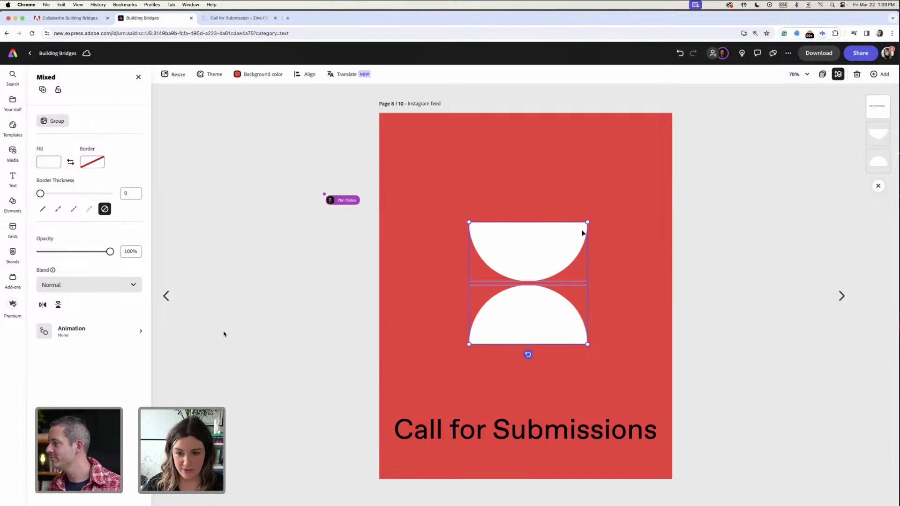
key("super+g")
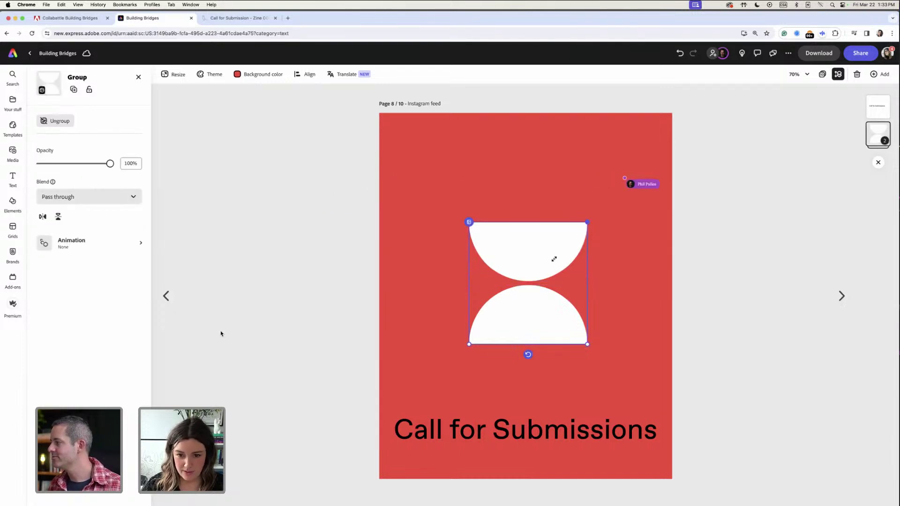
Shrink the white hourglass group and place a copy rotated by 90° directly beside it
left_click_drag(587, 222, 608, 274)
left_click_drag(599, 355, 576, 295)
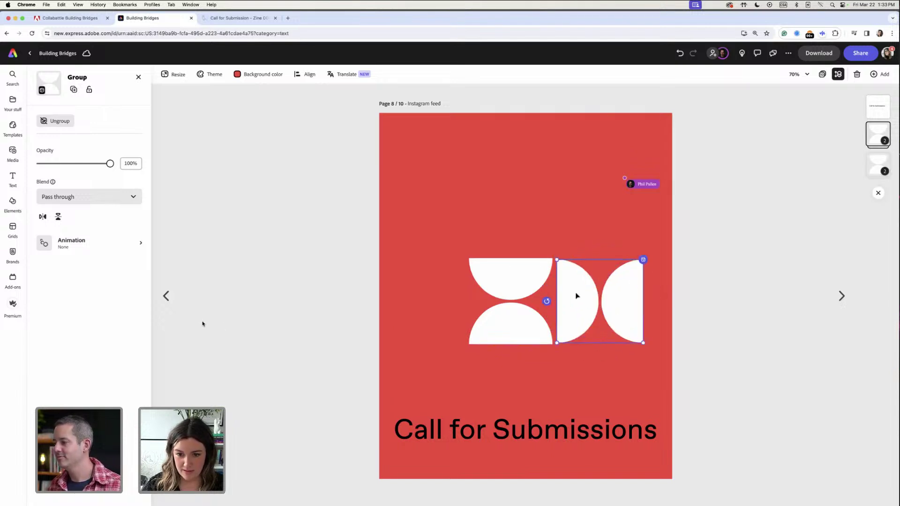
Move both hourglass groups together to the page's left edge above the headline and shrink them to under half the page width
left_click(491, 235)
left_click(503, 281)
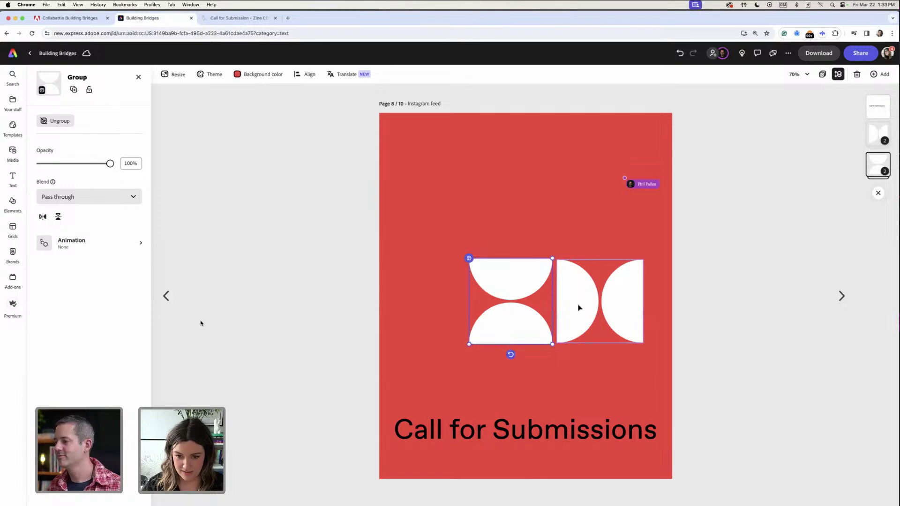
left_click(578, 308, "shift")
left_click_drag(498, 333, 490, 347)
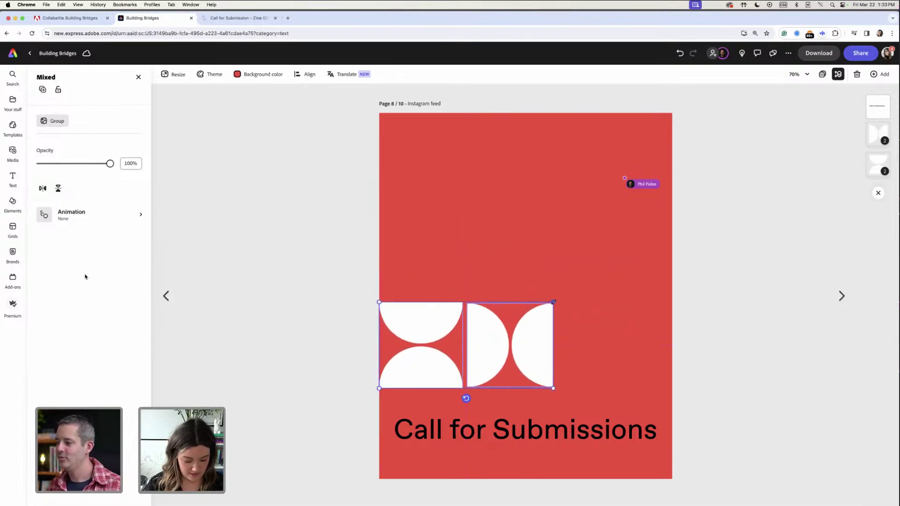
left_click_drag(553, 303, 502, 328)
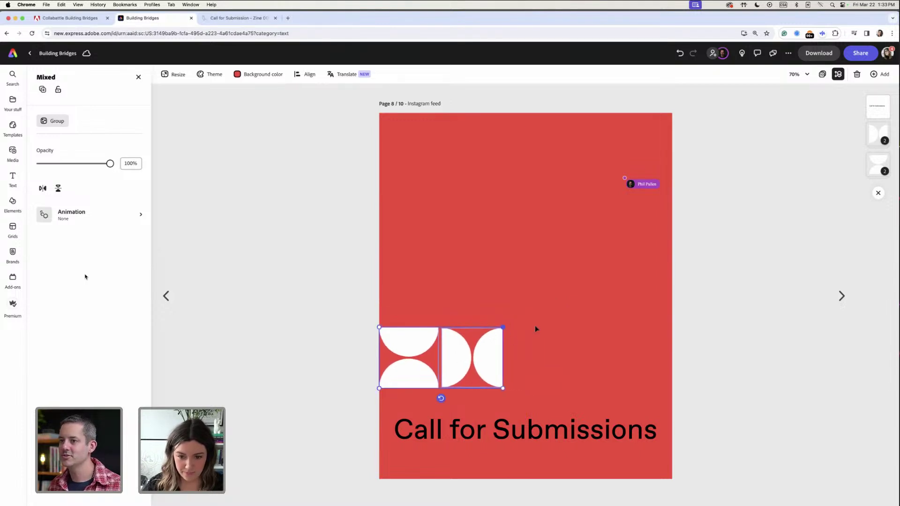
Duplicate the pair of hourglass groups and align the copy to the right of the originals in the same row
left_click(495, 352)
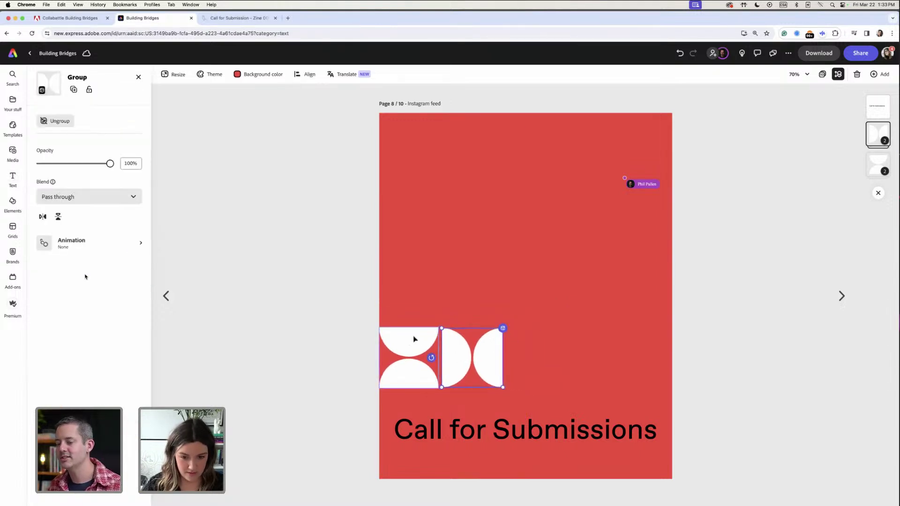
left_click(415, 340, "shift")
key("super+v")
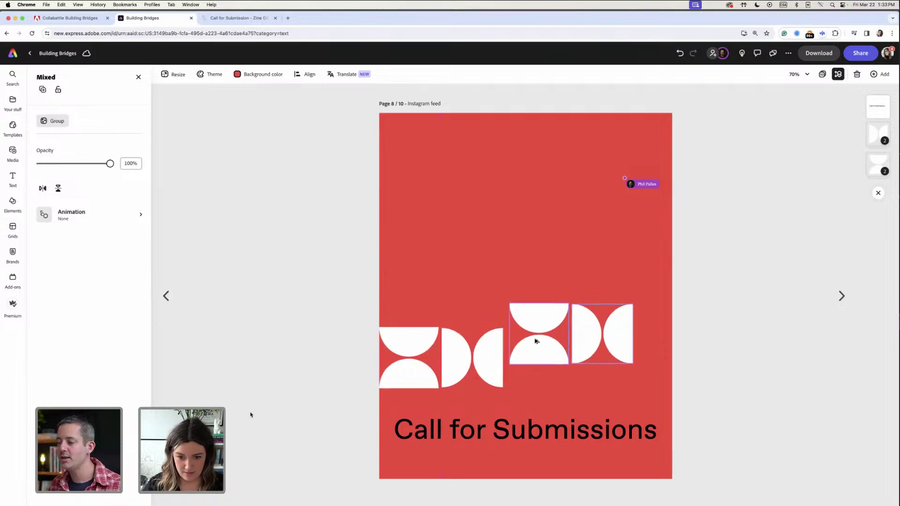
left_click_drag(534, 342, 525, 342)
Enlarge the row of four hourglass groups to span the page width and place a copy of the row above it
left_click(428, 348, "shift")
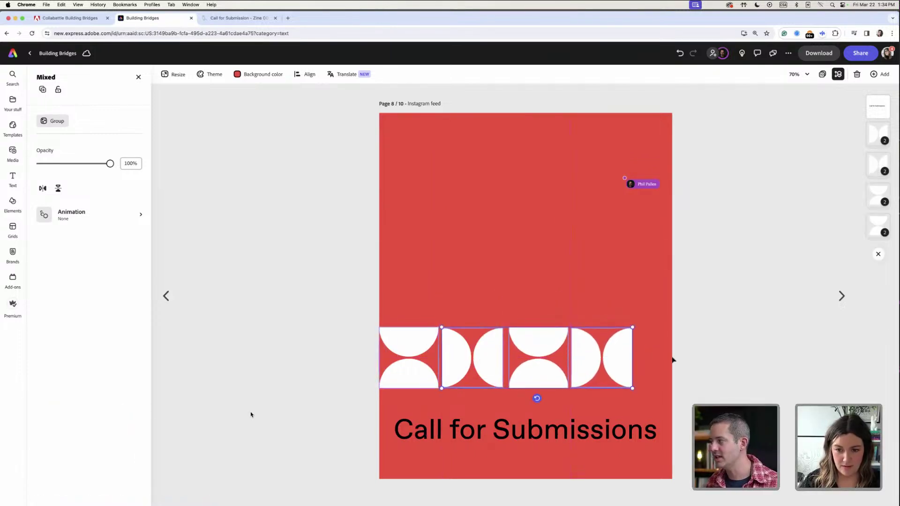
left_click_drag(659, 321, 672, 317)
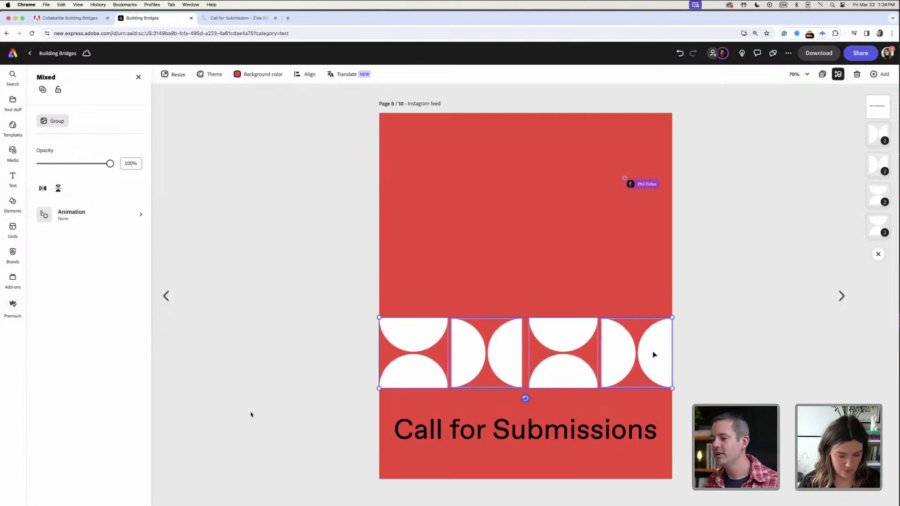
key("super+v")
left_click_drag(652, 355, 651, 277)
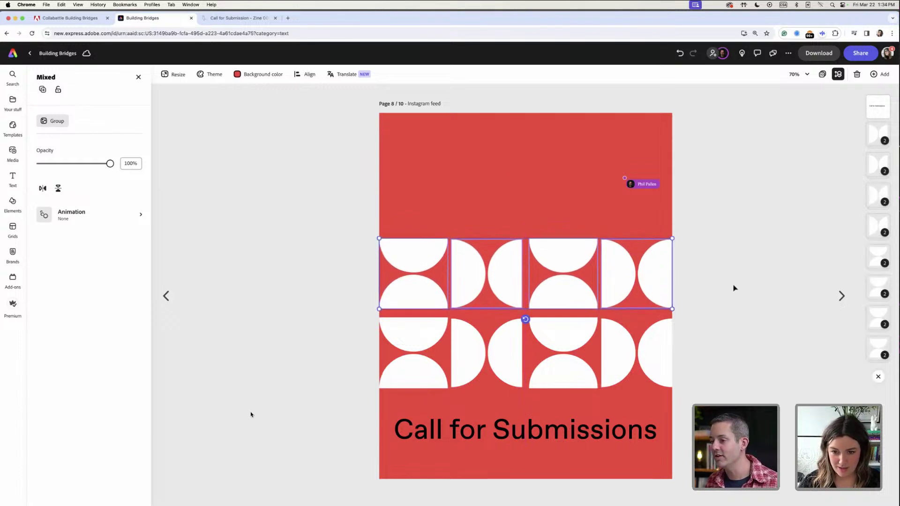
left_click(508, 255)
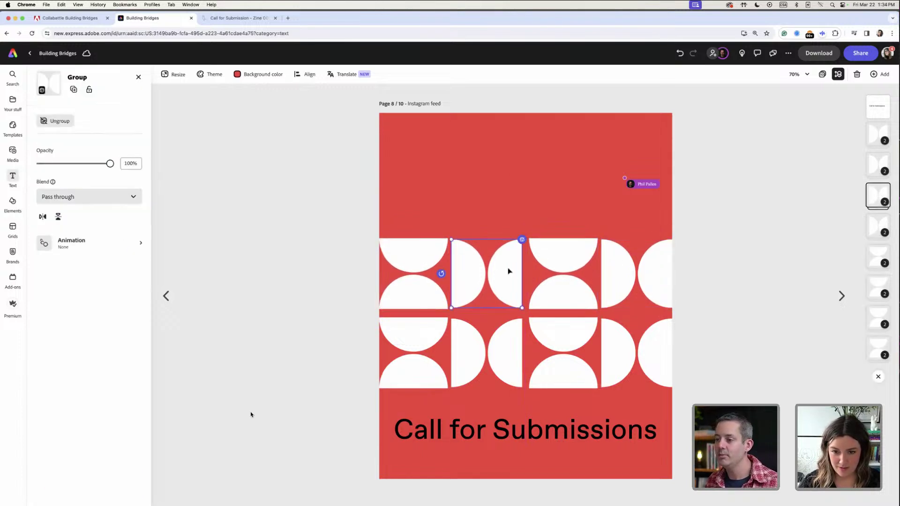
left_click(509, 278)
left_click_drag(509, 281, 606, 254)
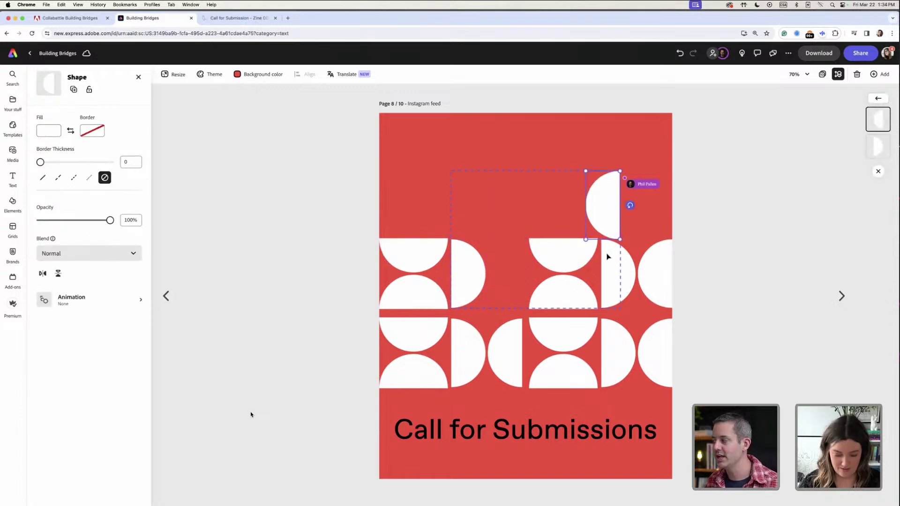
key("super+z")
left_click(544, 227)
Rearrange the upper row so two sideways groups sit in the middle and an upright hourglass stands at each end
left_click(614, 275)
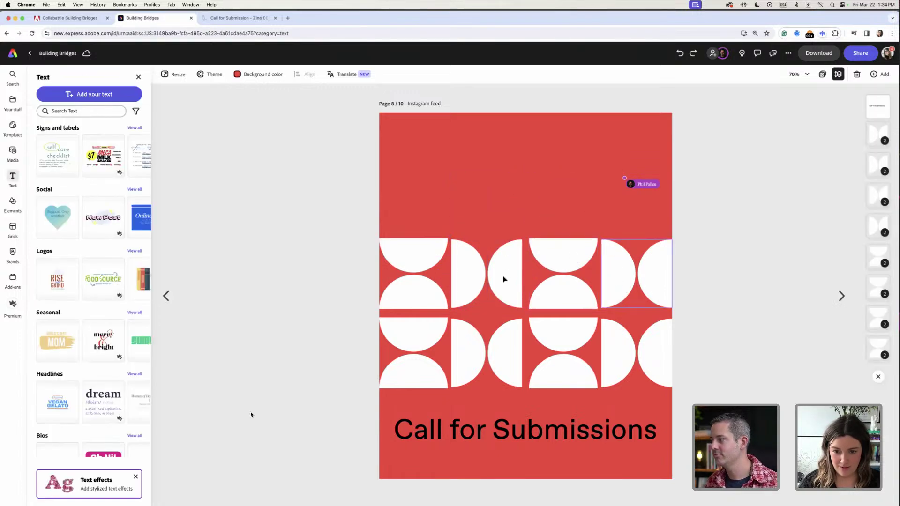
left_click_drag(506, 283, 550, 181)
left_click_drag(615, 267, 466, 266)
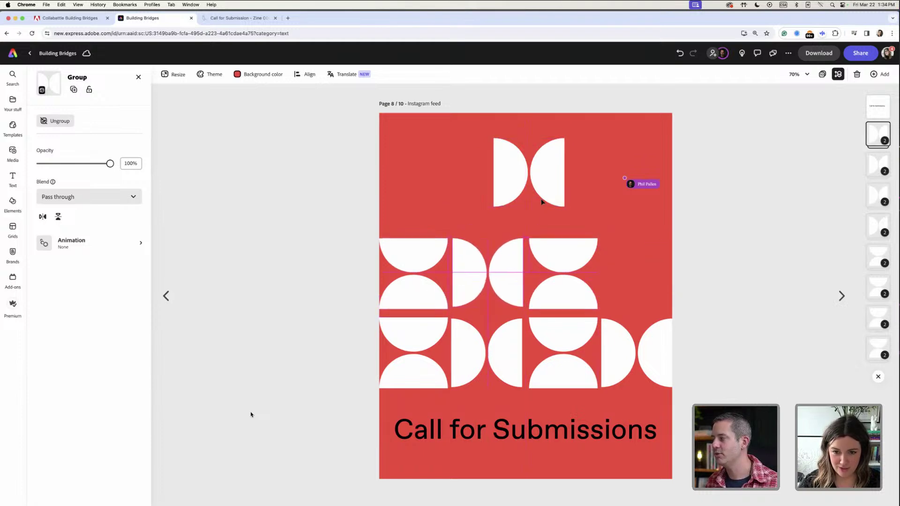
mouse_move(545, 198)
left_mouse_down()
mouse_move(655, 300)
mouse_move(547, 191)
left_mouse_up()
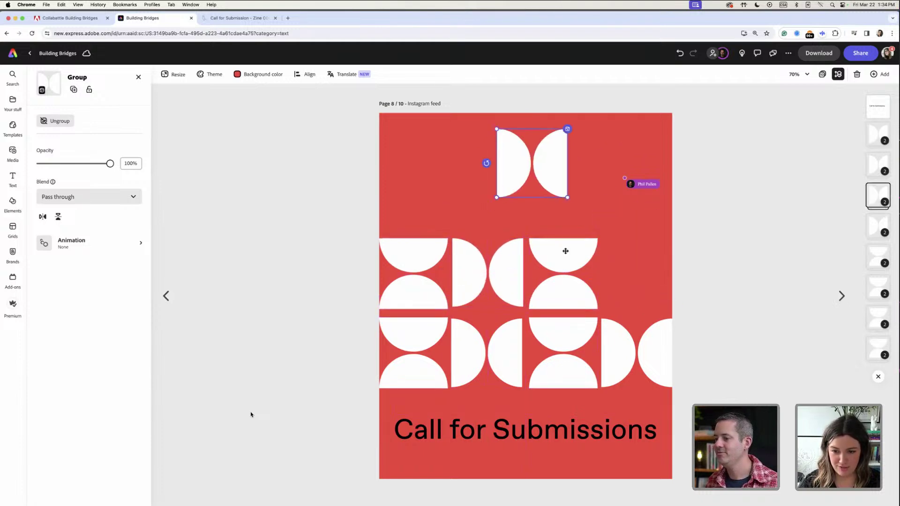
left_click_drag(564, 251, 632, 249)
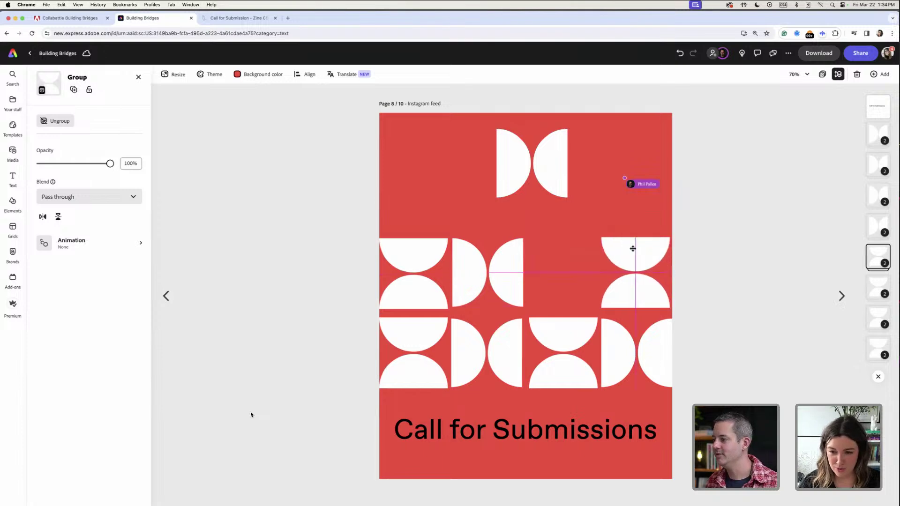
left_click(556, 185)
left_click_drag(586, 286, 586, 287)
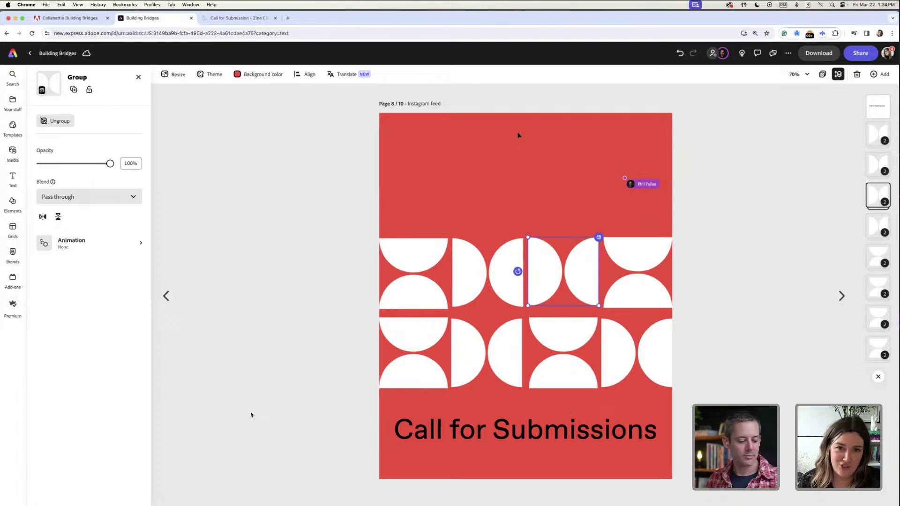
Duplicate the rearranged four-group row and place the copy above it as a third row
left_click(427, 267)
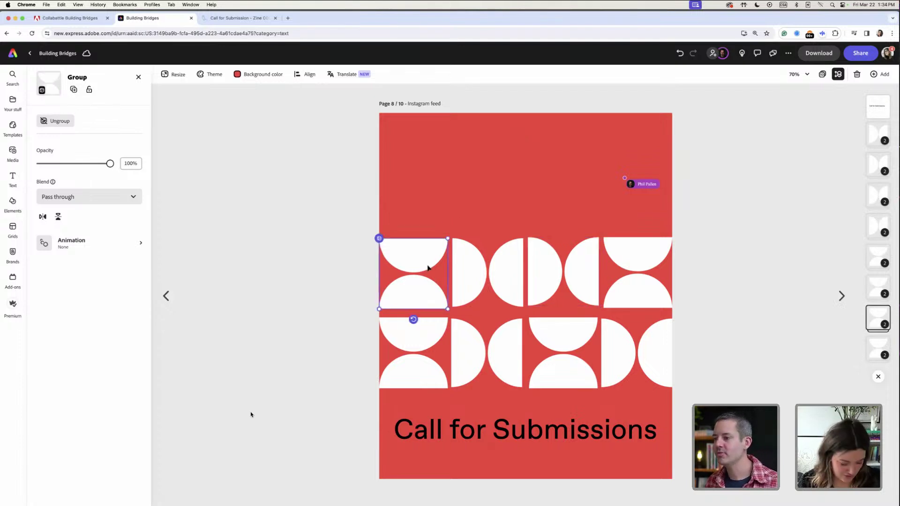
left_click(459, 278, "shift")
left_click(546, 281, "shift")
left_click(630, 287, "shift")
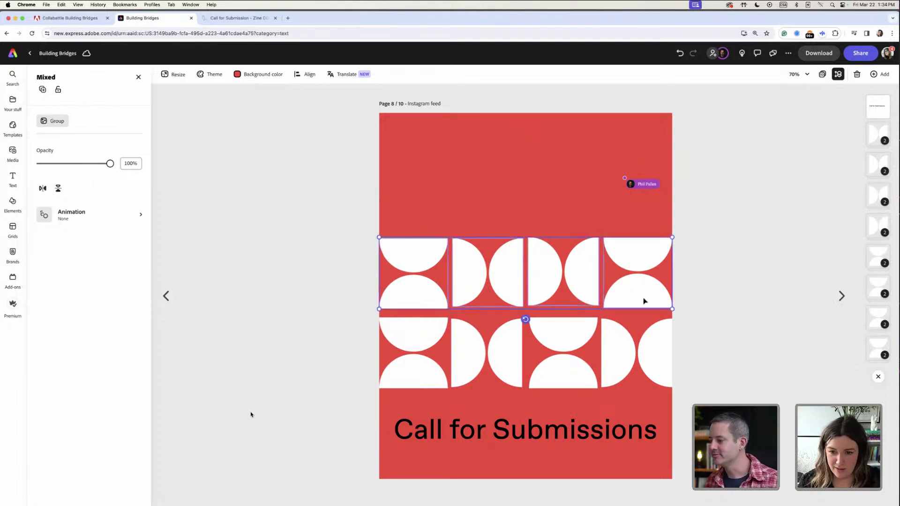
left_click(618, 305)
left_click(470, 205)
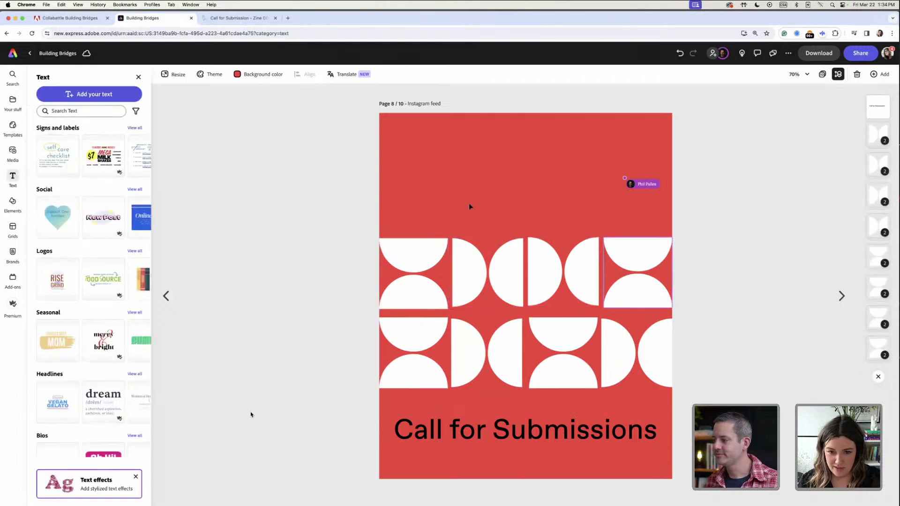
left_click(425, 247)
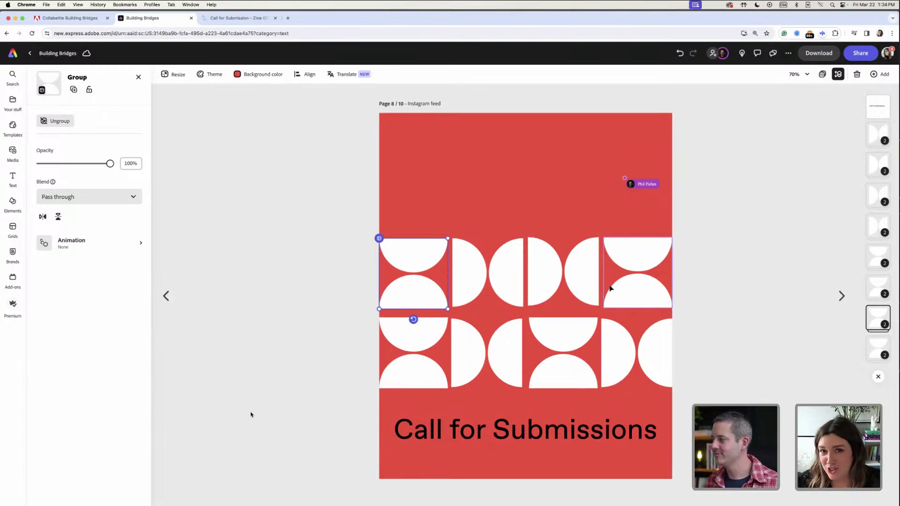
left_click(645, 302)
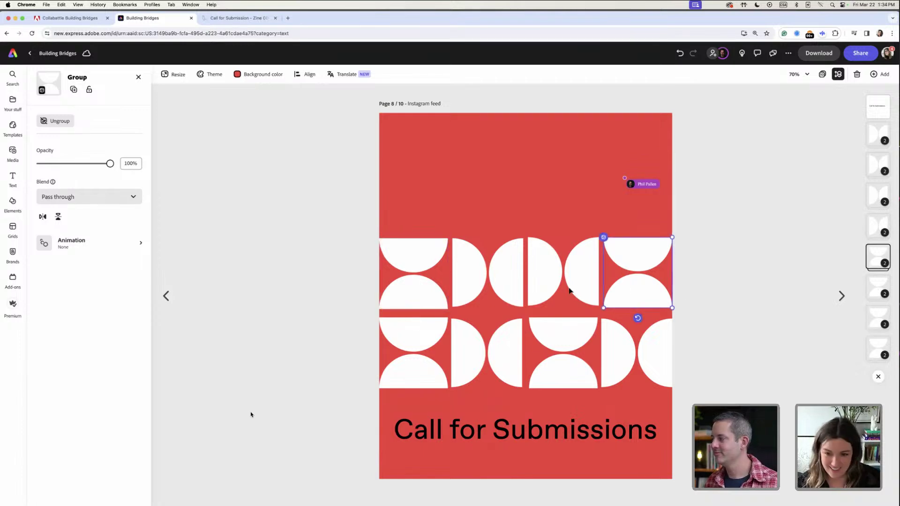
double_click(541, 286)
left_click_drag(407, 219, 640, 213)
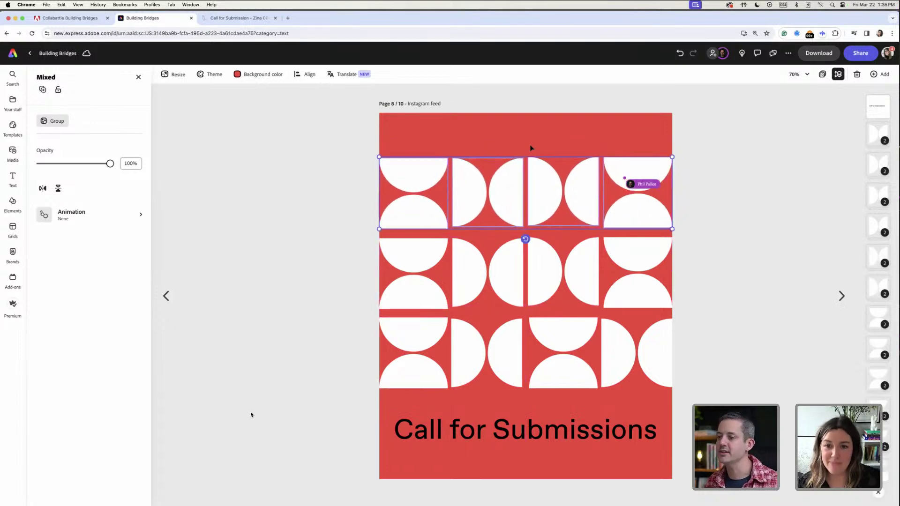
left_click(543, 139)
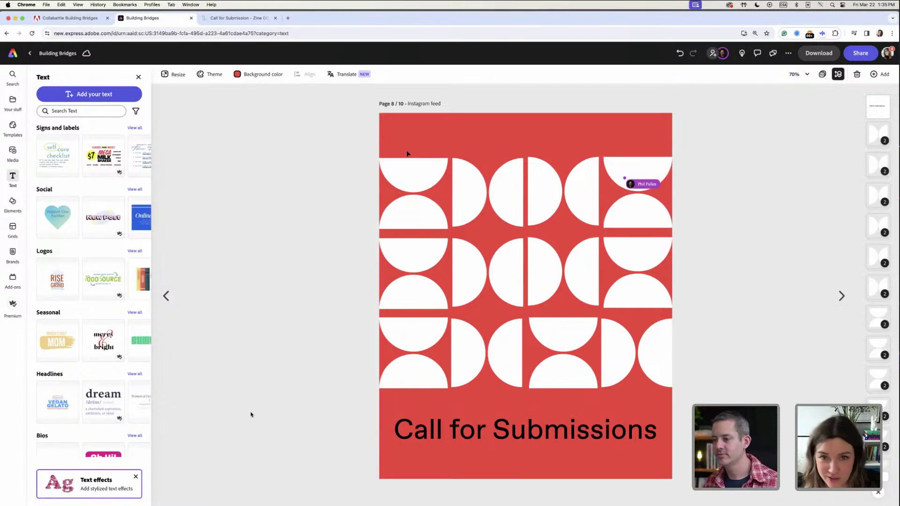
Move the whole three-row pattern up toward the page's upper edge
left_click_drag(424, 128, 671, 403)
key("shift+Up")
key("shift+Up")
key("shift+Up")
key("shift+Up")
key("shift+Up")
key("shift+Up")
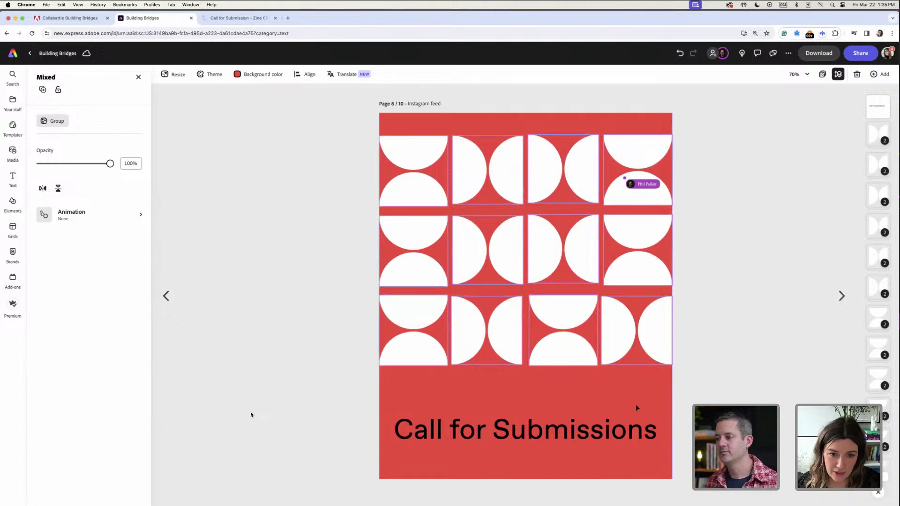
left_click(606, 400)
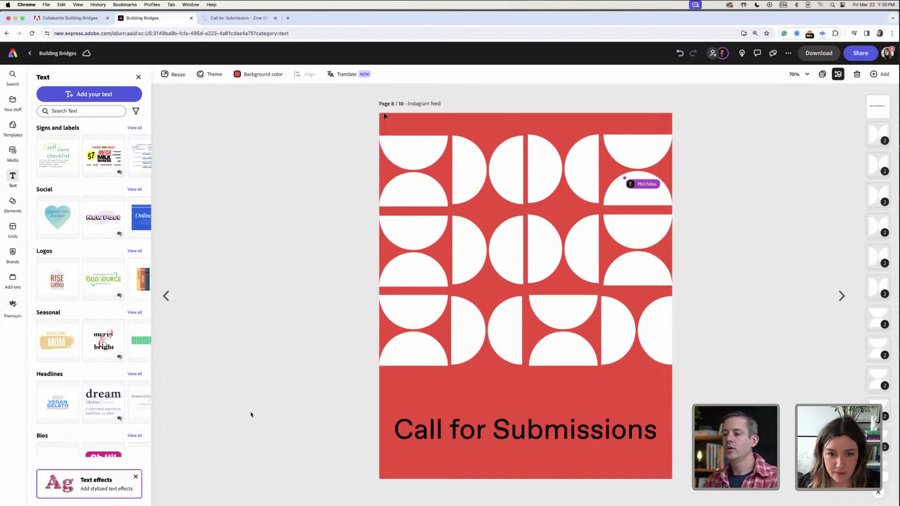
Lower the three-row pattern slightly and move the "Call for Submissions" headline closer to the page's lower edge
left_click_drag(392, 123, 661, 370)
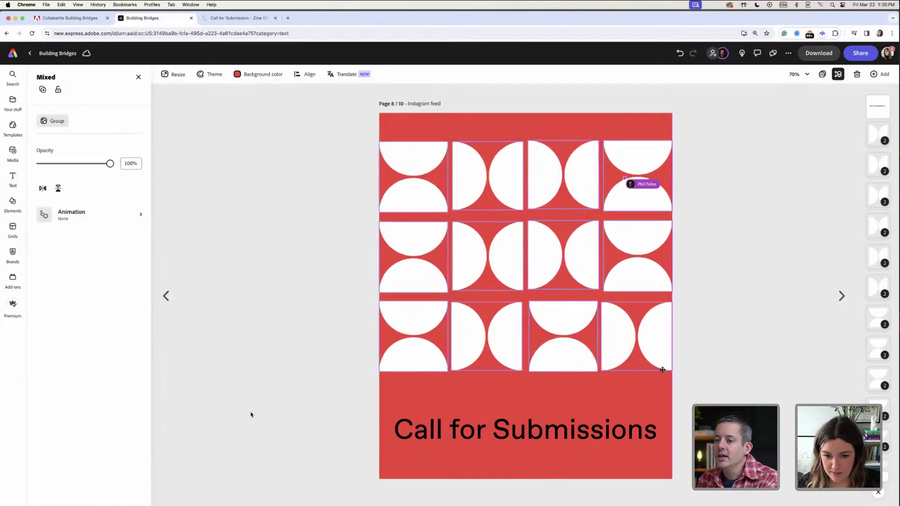
key("shift+Down")
key("shift+Down")
key("shift+Down")
left_click(729, 286)
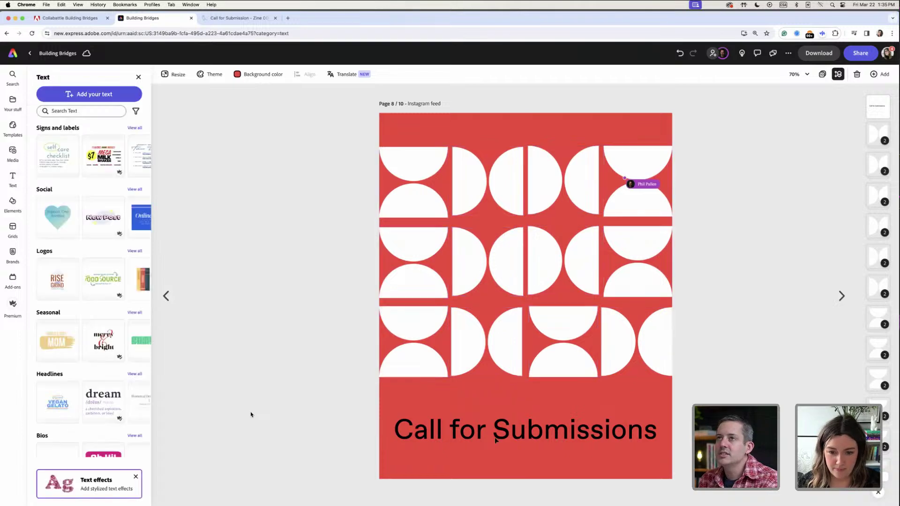
left_click_drag(512, 444, 513, 464)
left_click(176, 320)
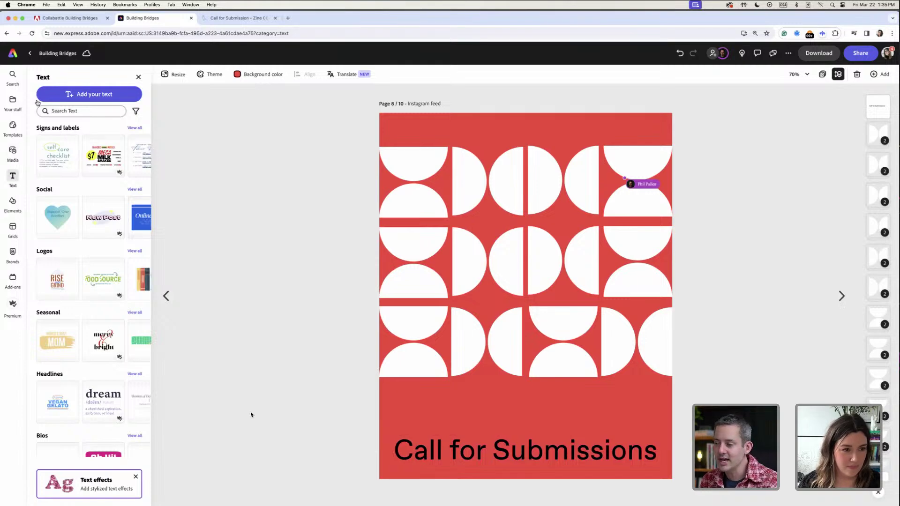
Add a new text box and replace its placeholder with the title "Building Bridges"
left_click(71, 96)
double_click(574, 312)
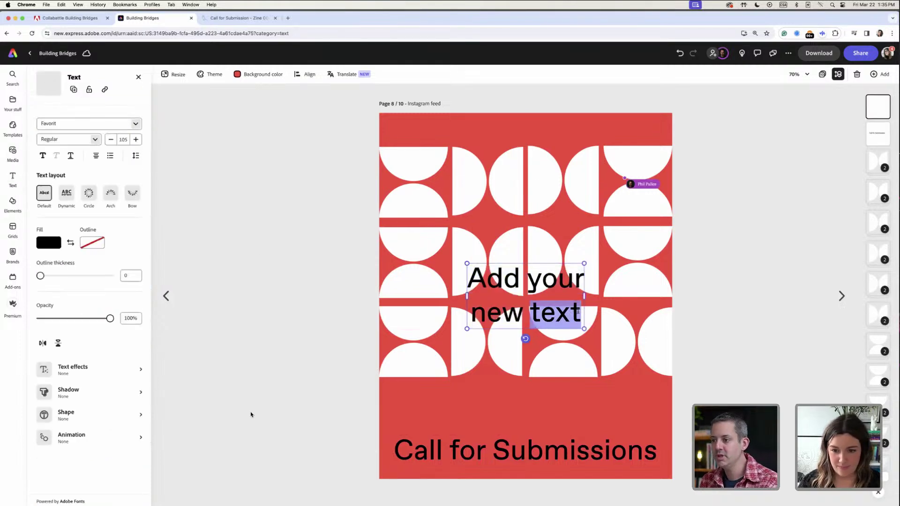
left_click_drag(580, 313, 447, 276)
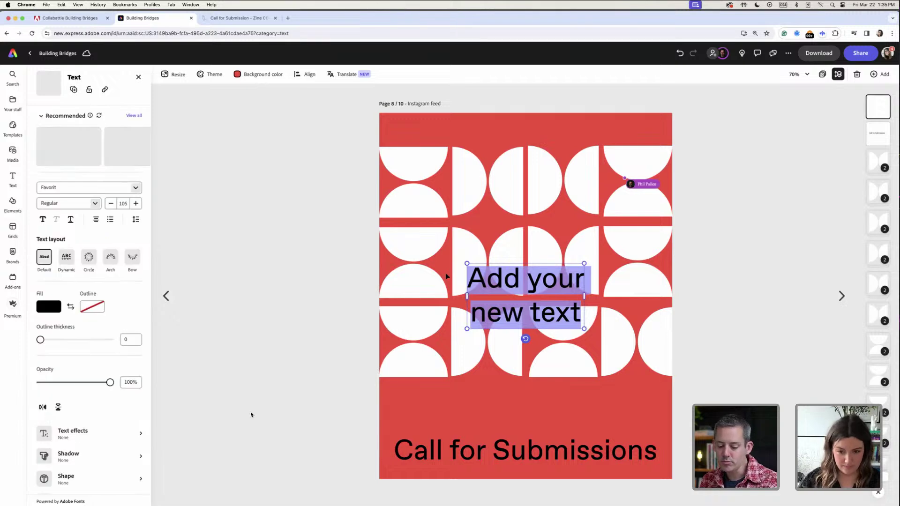
type("Build")
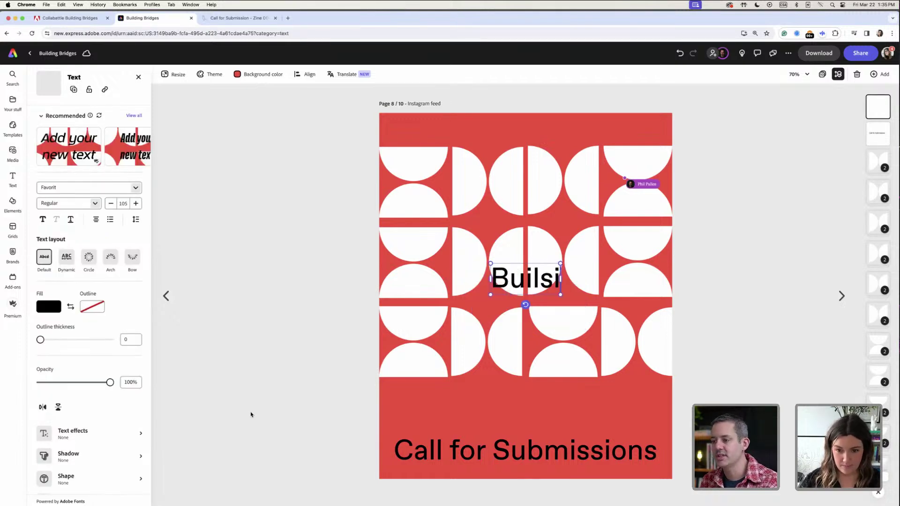
type("inf")
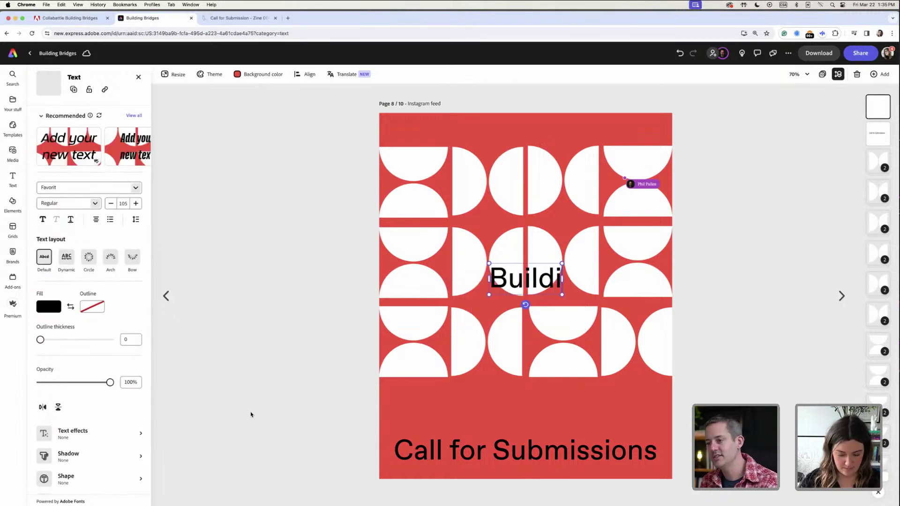
key("BackSpace")
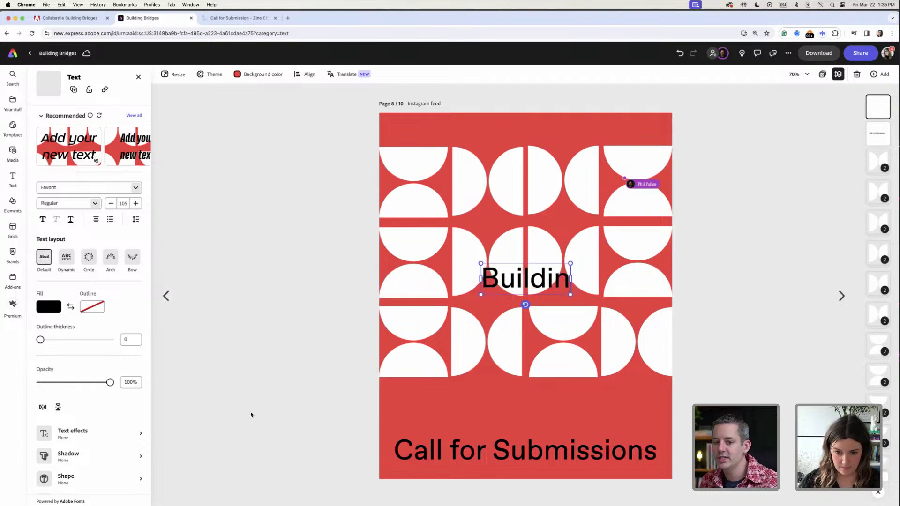
type("g Brid")
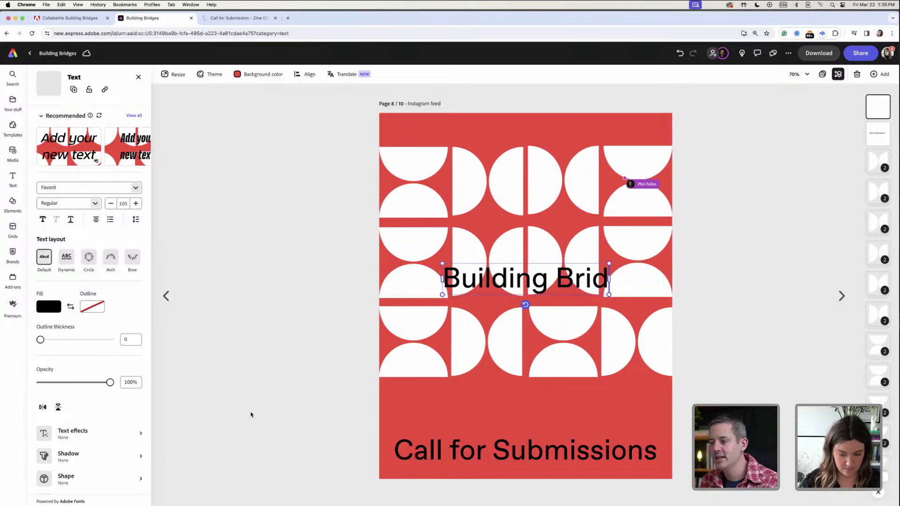
Complete the title text as "Building Bridges" and set its font to Big Sexy Sans Regular
type("ges")
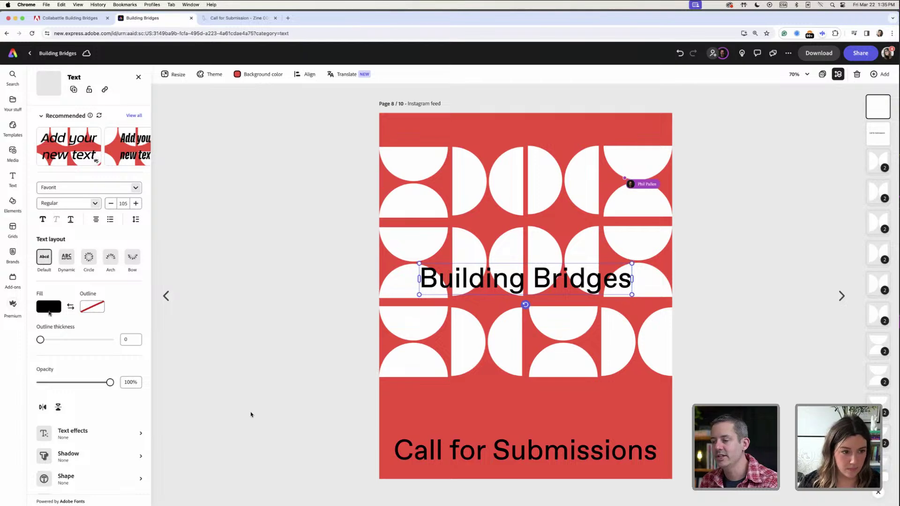
left_click(136, 189)
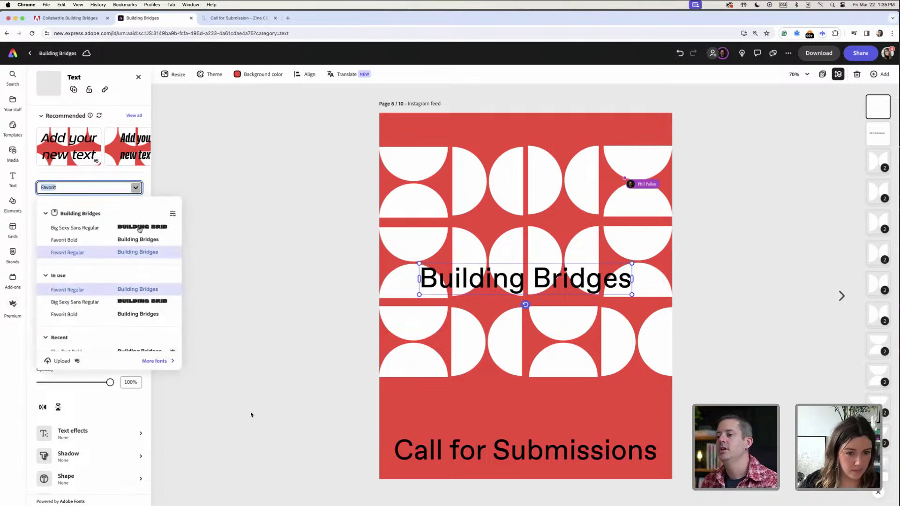
left_click(139, 229)
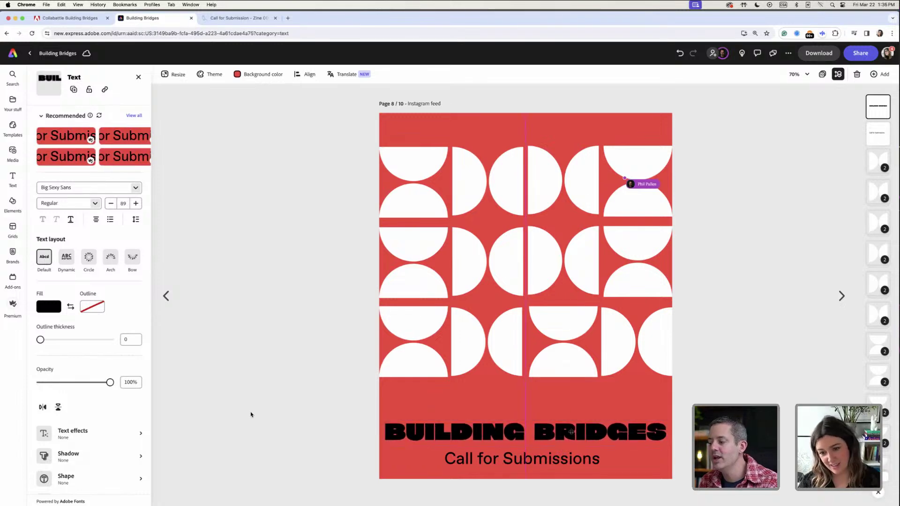
Scale down the three-row white semicircle pattern and centre it in the upper part of the red page
left_click_drag(400, 134, 655, 377)
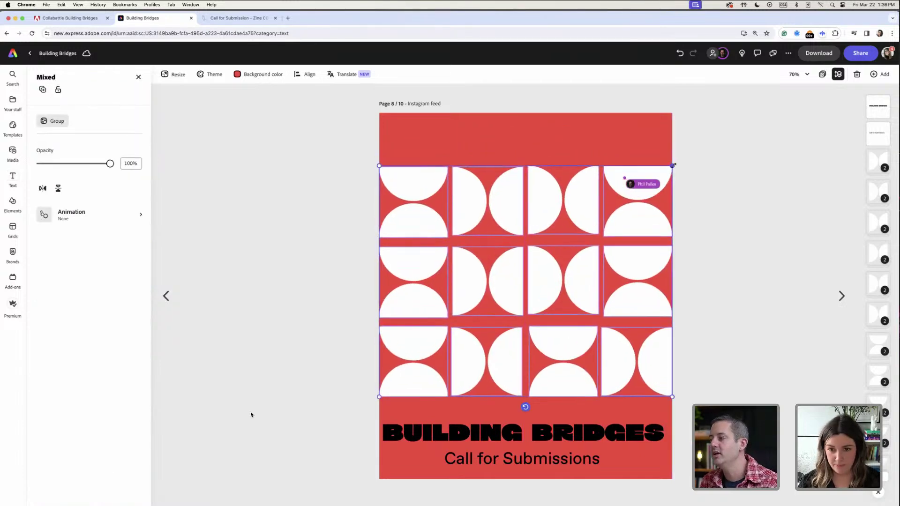
left_click_drag(671, 166, 642, 190)
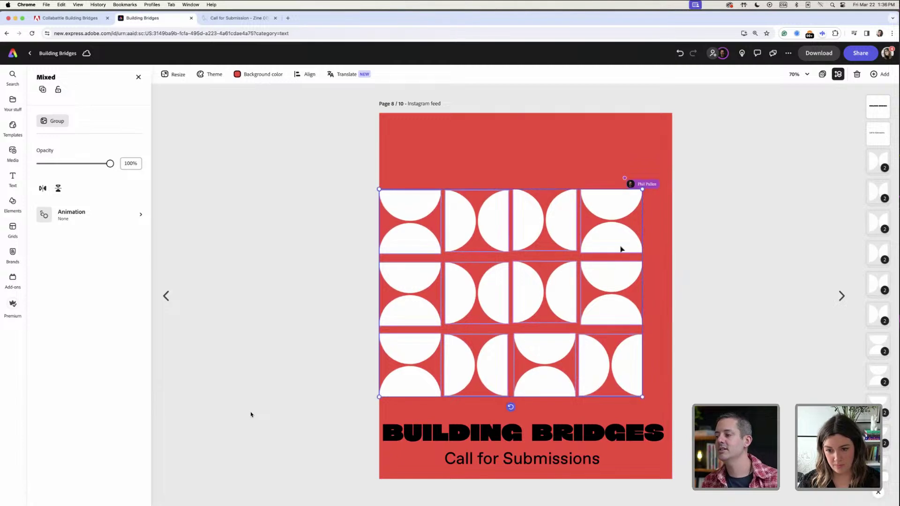
left_click_drag(609, 254, 622, 248)
left_click_drag(428, 162, 641, 323)
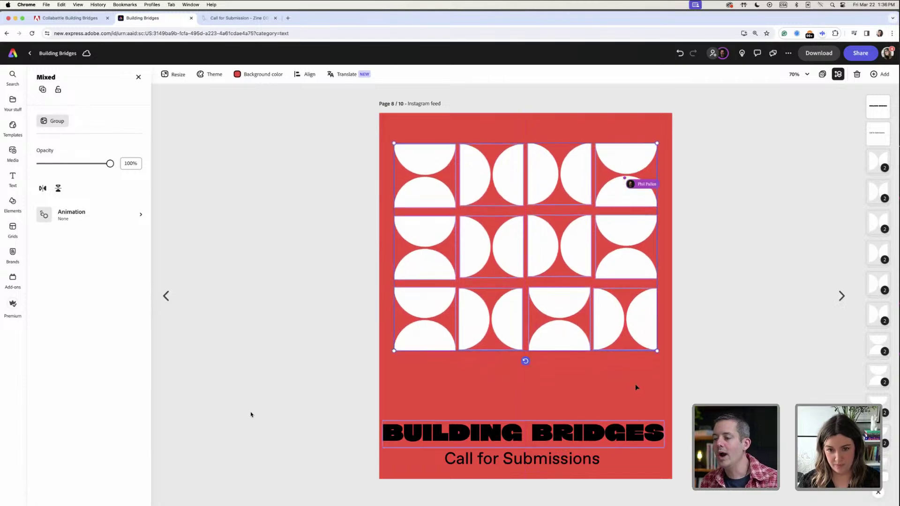
left_click(635, 384)
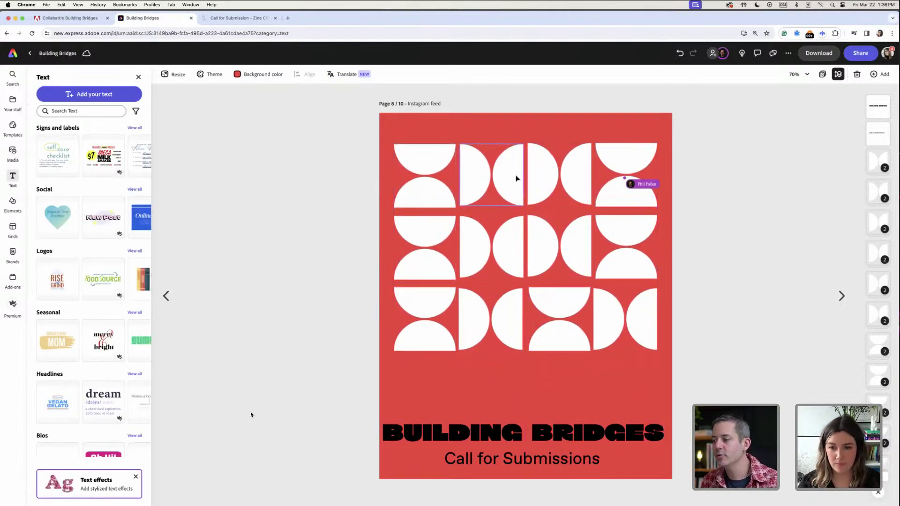
Duplicate the bottom row of semicircle tiles and place the copy directly below as a fourth row
left_click(403, 125)
left_click_drag(404, 126, 626, 209)
left_click(375, 249)
left_click_drag(387, 309, 639, 396)
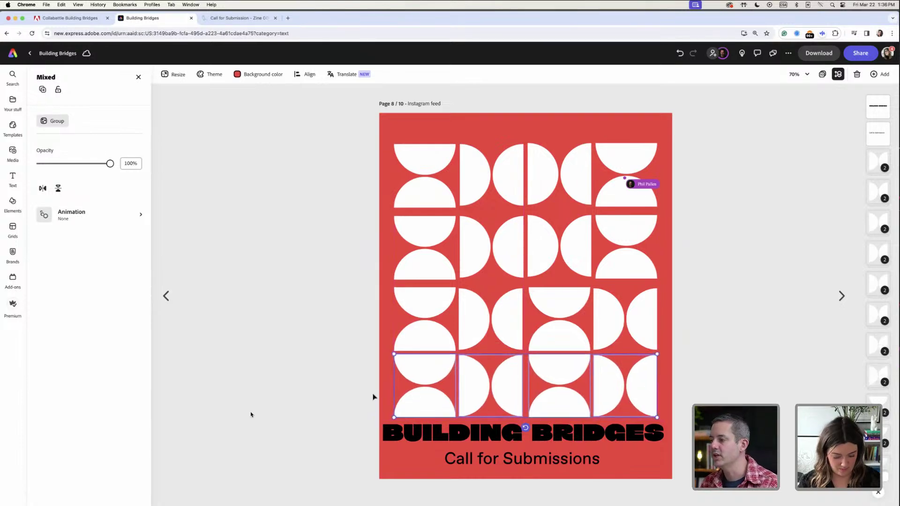
Group the four tiles of each pattern row so that every row is its own group
left_click(380, 305)
left_click_drag(689, 341, 498, 271)
key("super+g")
left_click(689, 279)
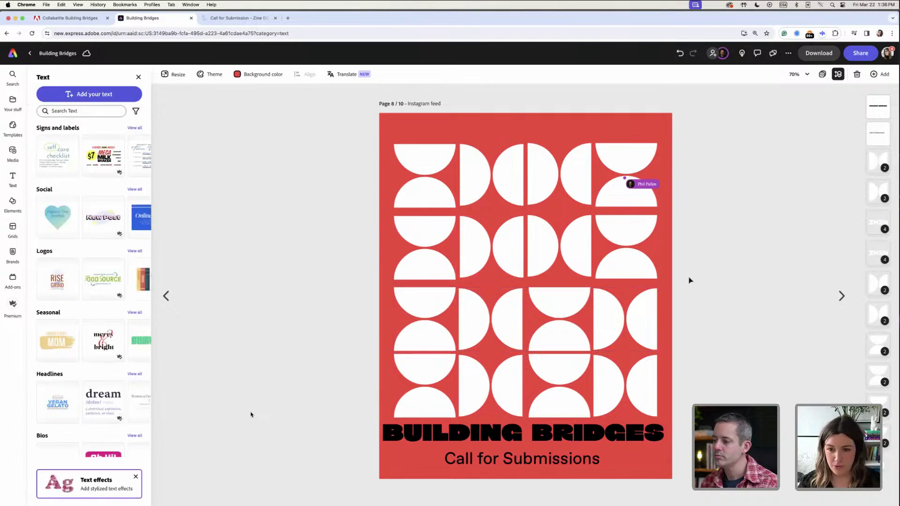
left_click_drag(689, 279, 662, 209)
key("super+g")
key("super+g")
Shift all four rows up together, away from the title, and nudge the second row slightly upward
left_click_drag(446, 128, 542, 398)
left_click_drag(529, 250, 529, 239)
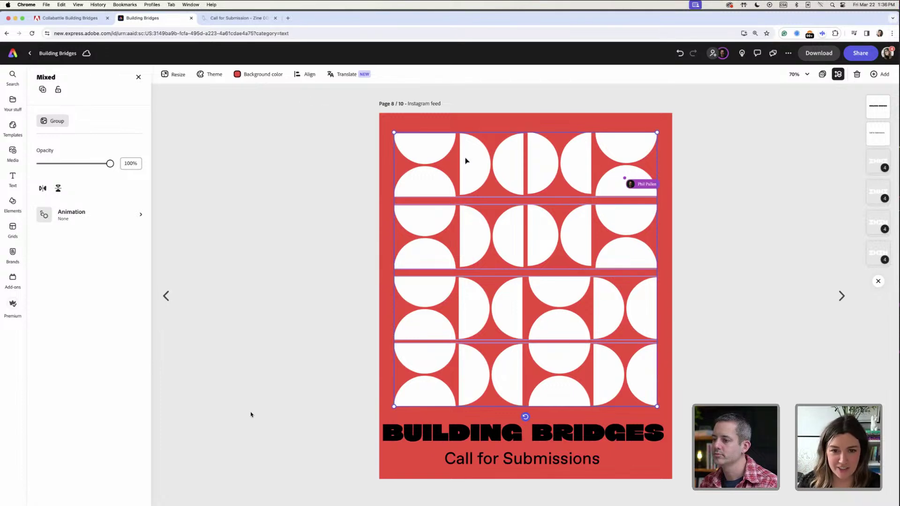
left_click(394, 127)
left_click(511, 168)
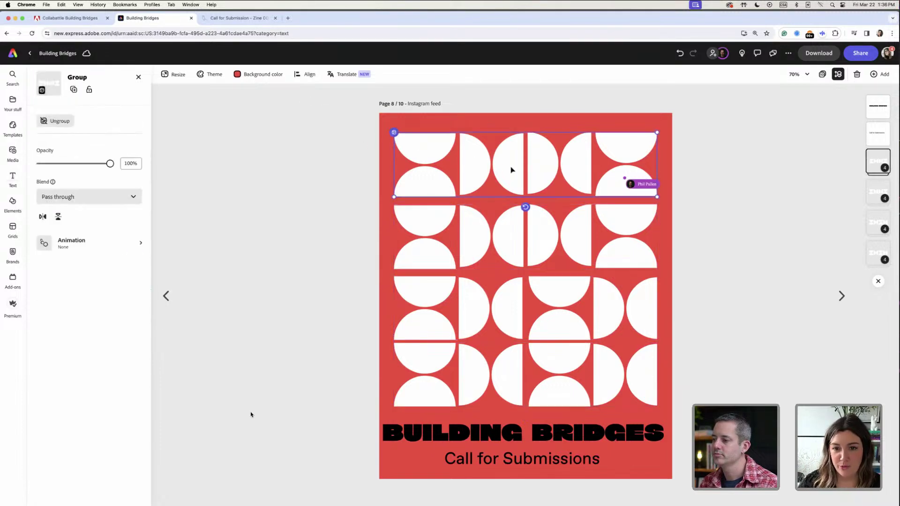
left_click(539, 235)
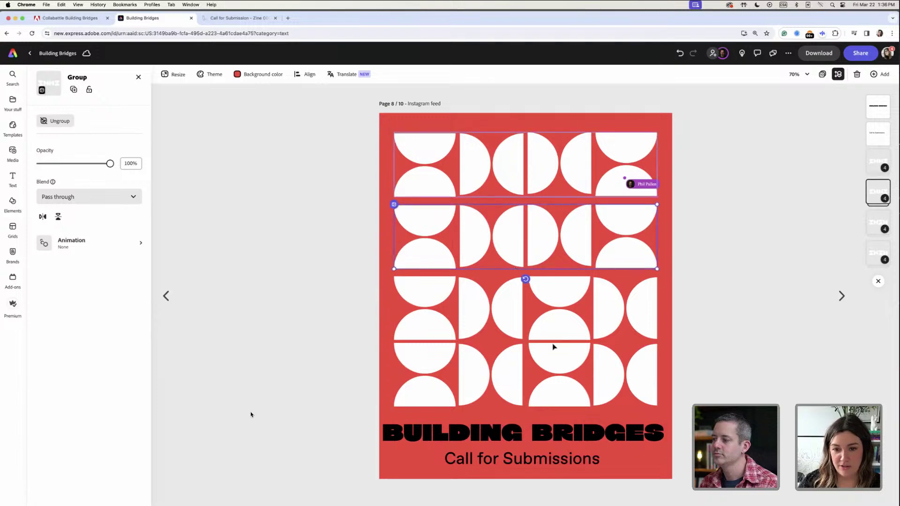
left_click(506, 314)
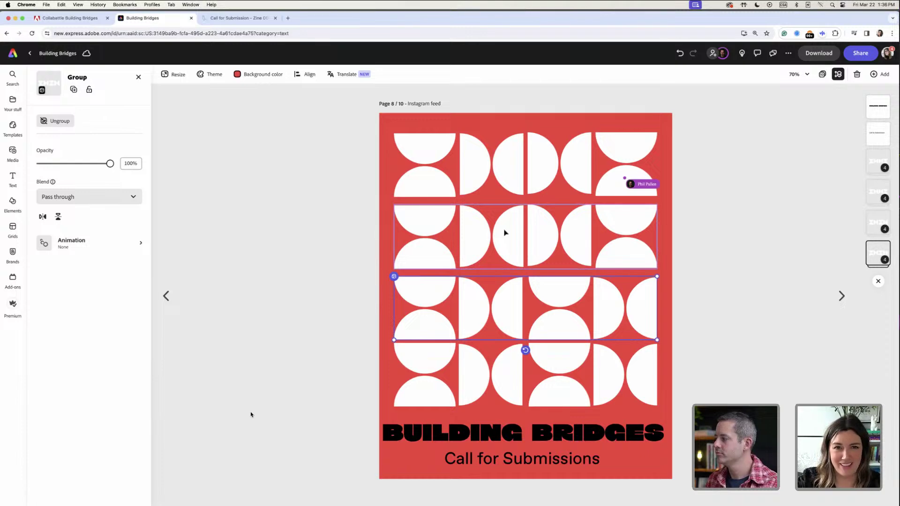
left_click(518, 238)
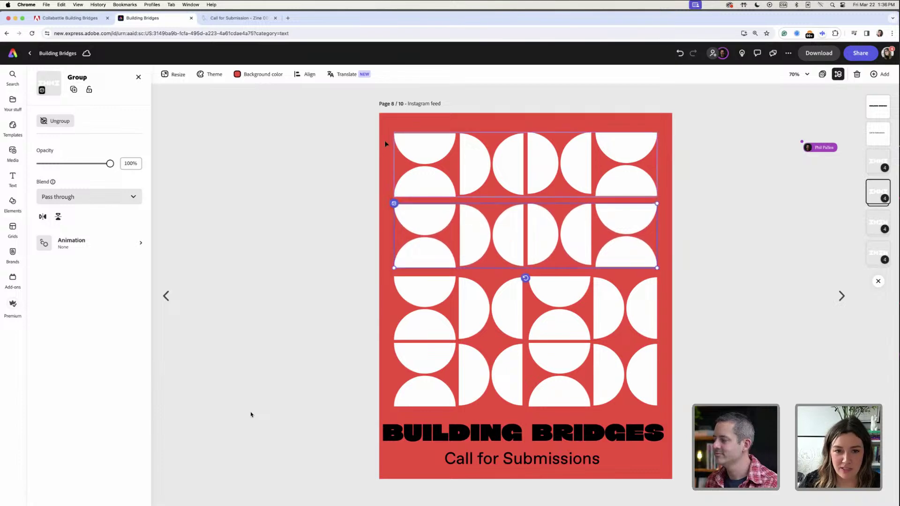
Distribute the four pattern rows evenly in the vertical direction and combine them into one group
left_click_drag(385, 128, 568, 398)
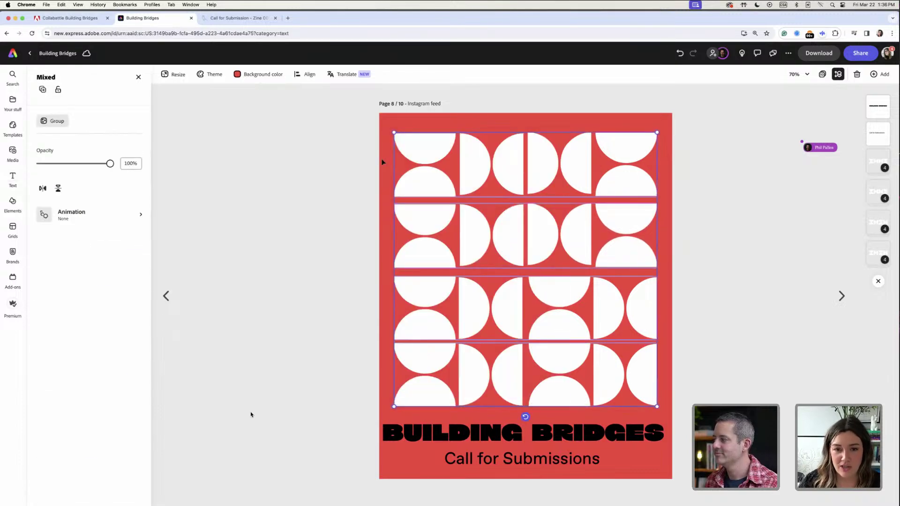
left_click(665, 165)
left_click(424, 182)
left_click(410, 251)
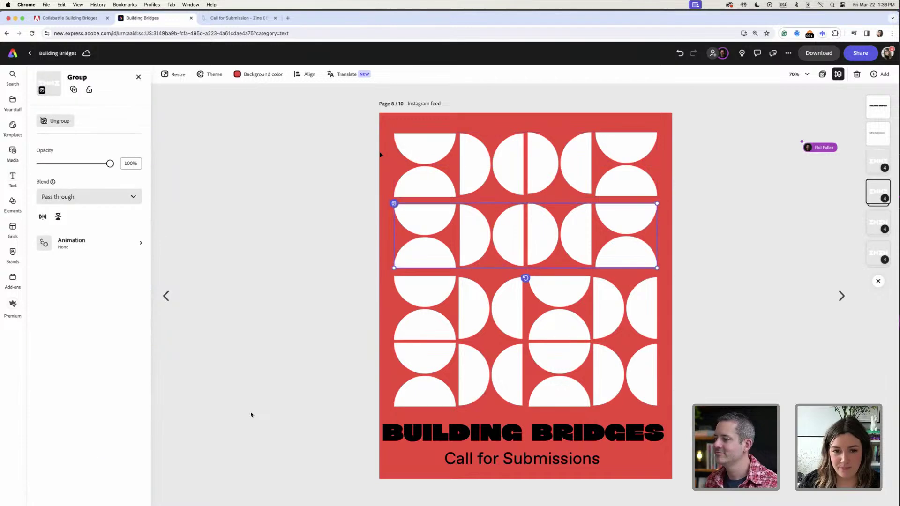
left_click_drag(387, 132, 596, 407)
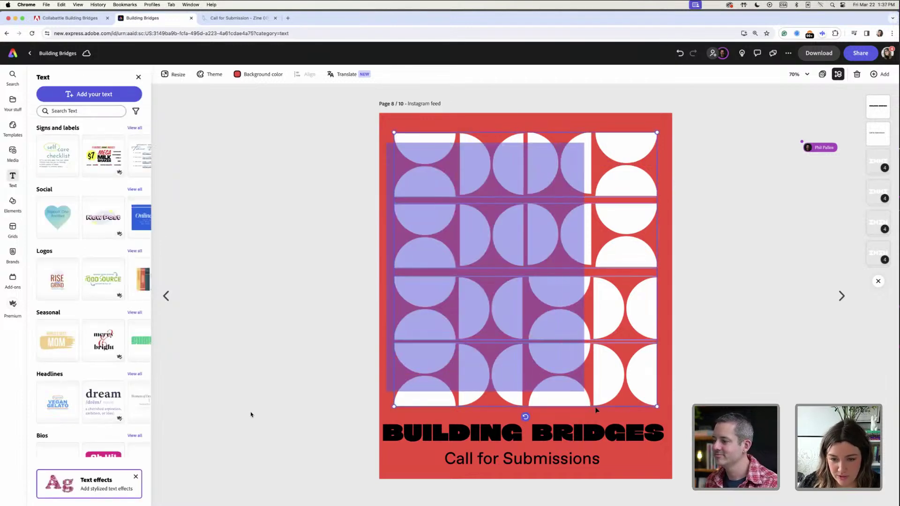
left_click(302, 77)
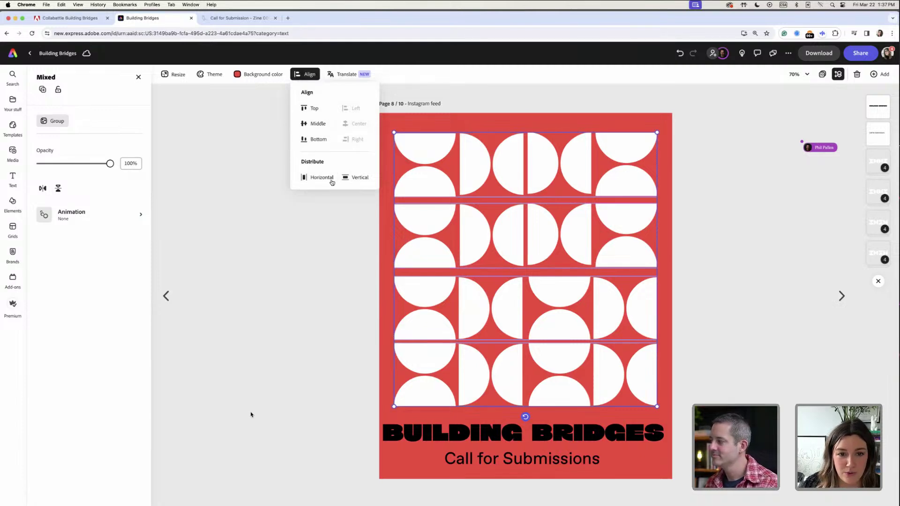
left_click(350, 179)
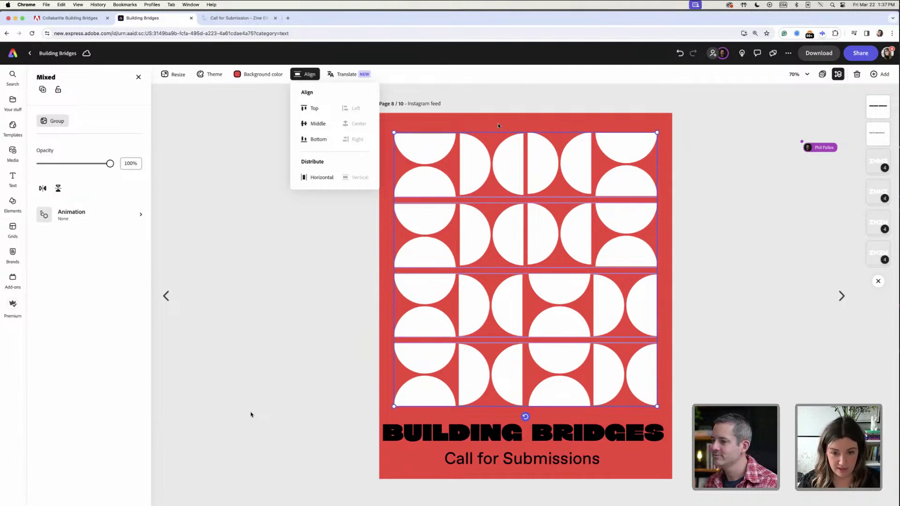
key("super+g")
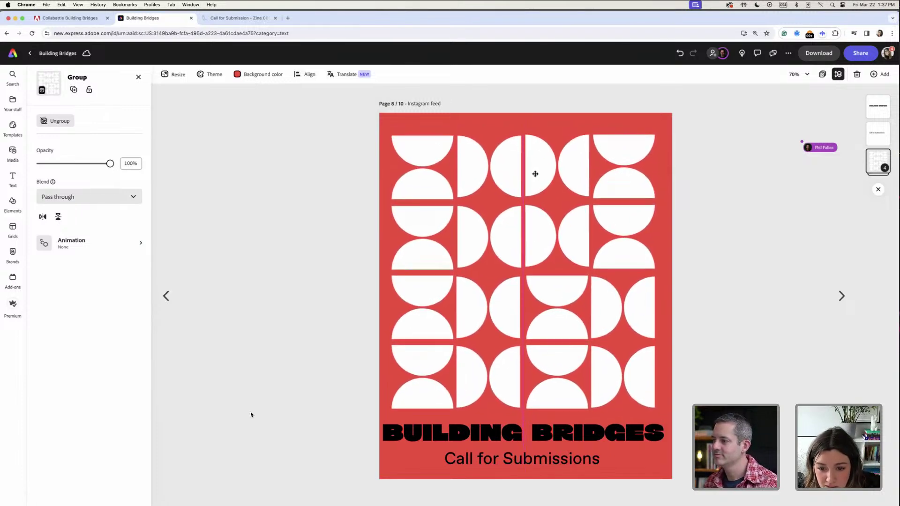
left_click(526, 127)
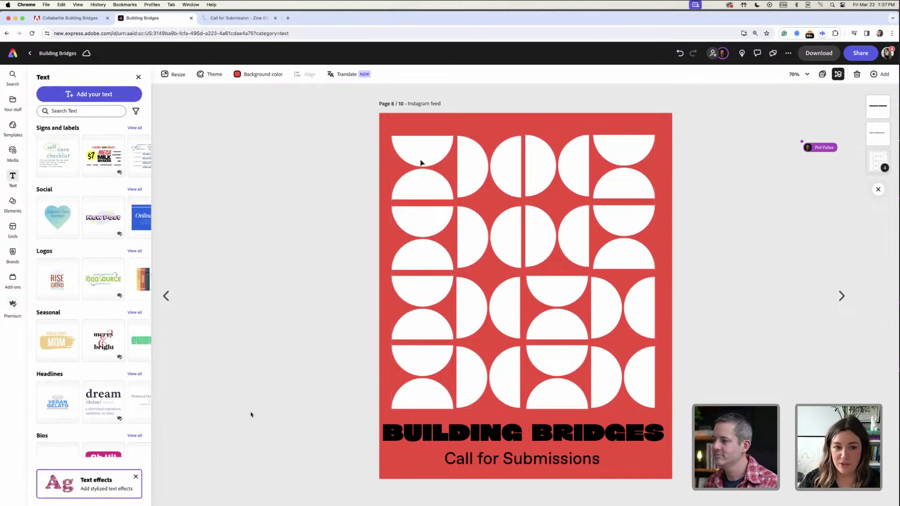
Check the pattern on page 7 for reference and delete the lower semicircle of the last tile in page 8's first row
left_click(164, 300)
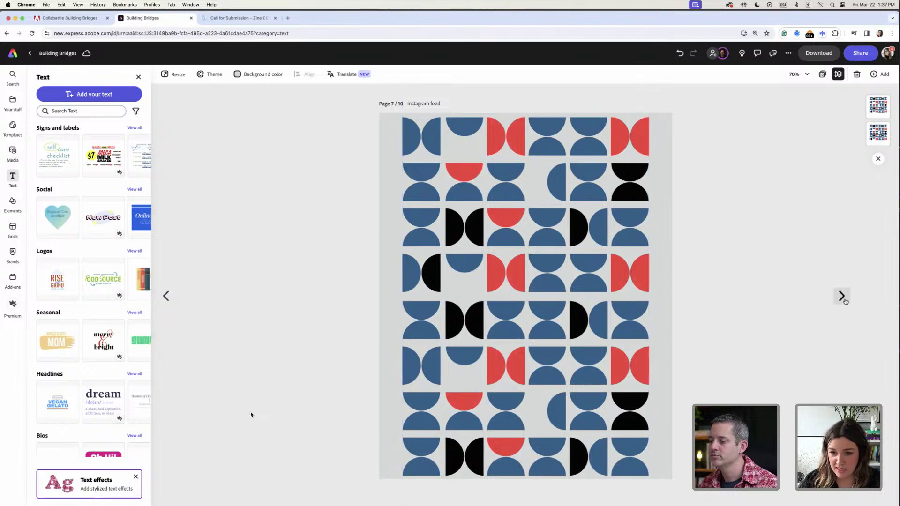
key("Right")
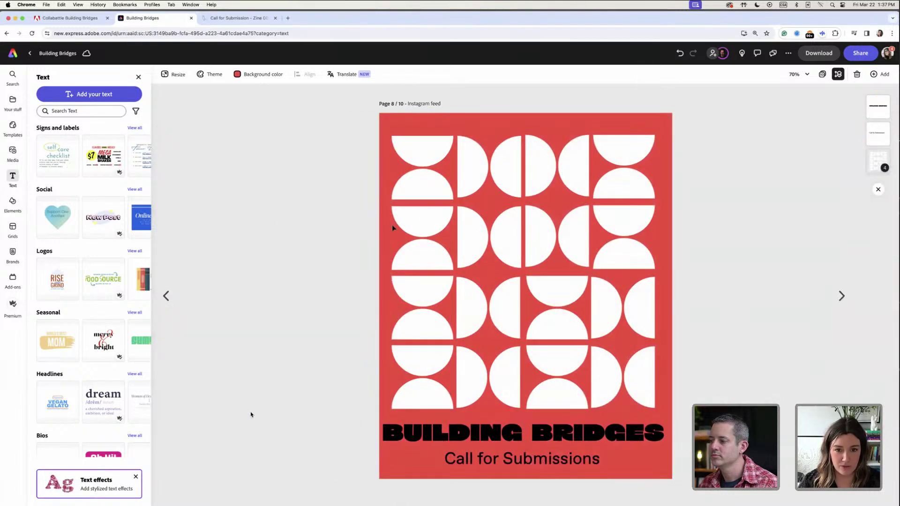
left_click(420, 224)
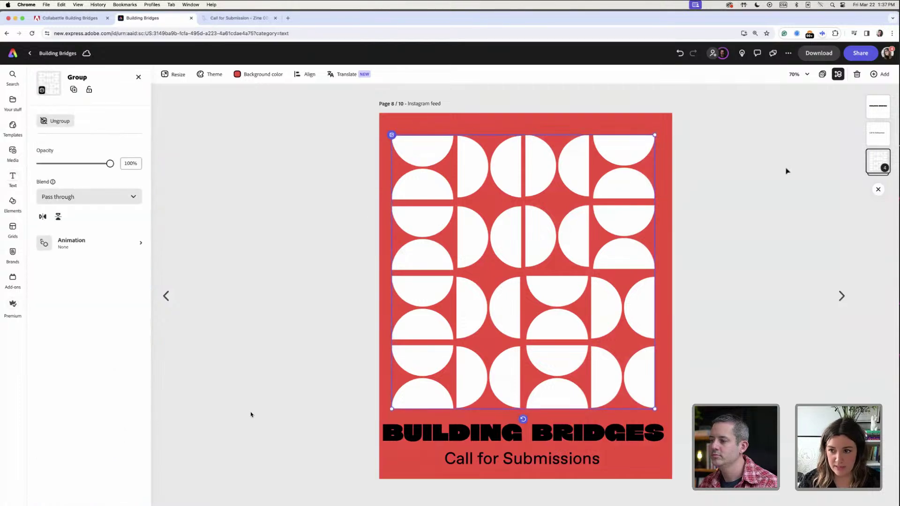
double_click(619, 188)
left_click(620, 188)
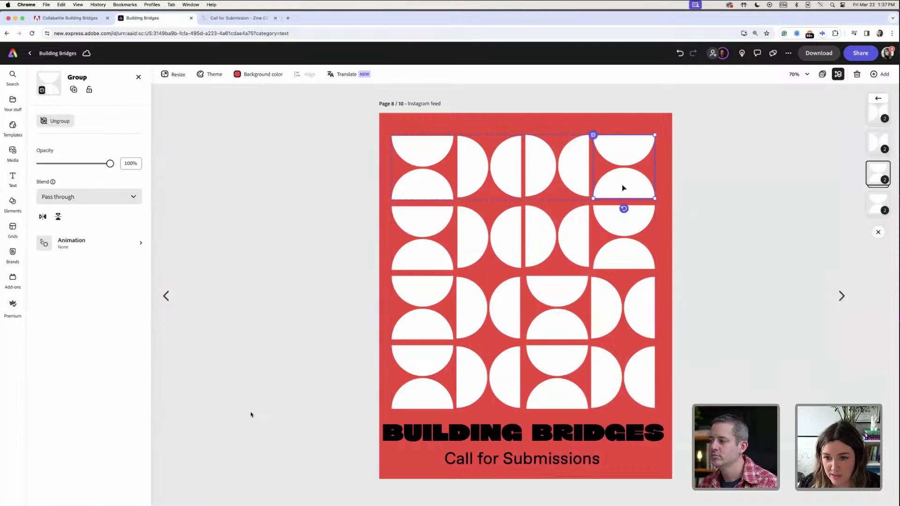
double_click(627, 180)
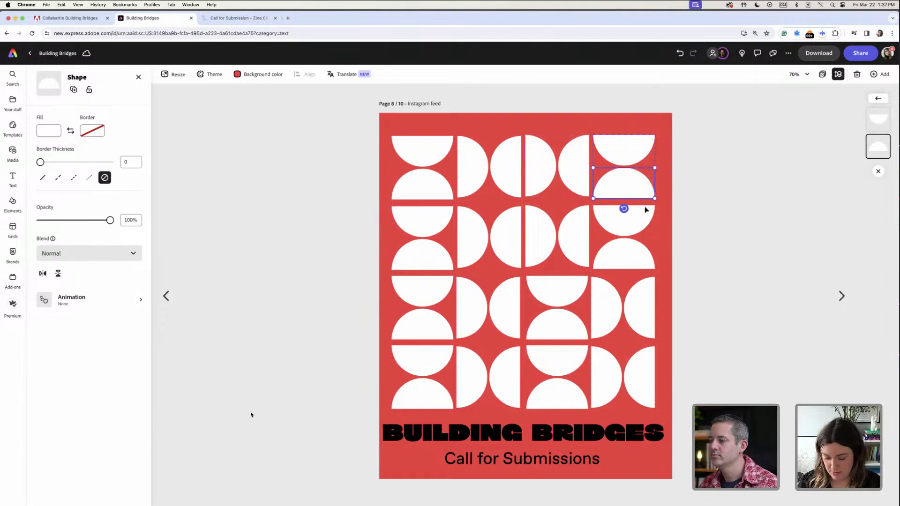
key("Delete")
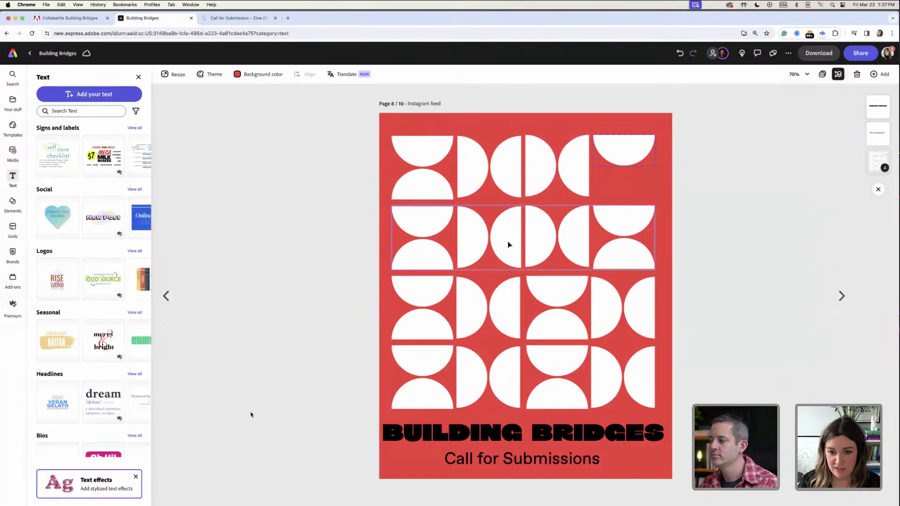
Delete the right semicircle of row two's second tile, the lower one of row three's third tile and the upper one of row four's first tile
left_click(509, 245)
key("Delete")
left_click(562, 335)
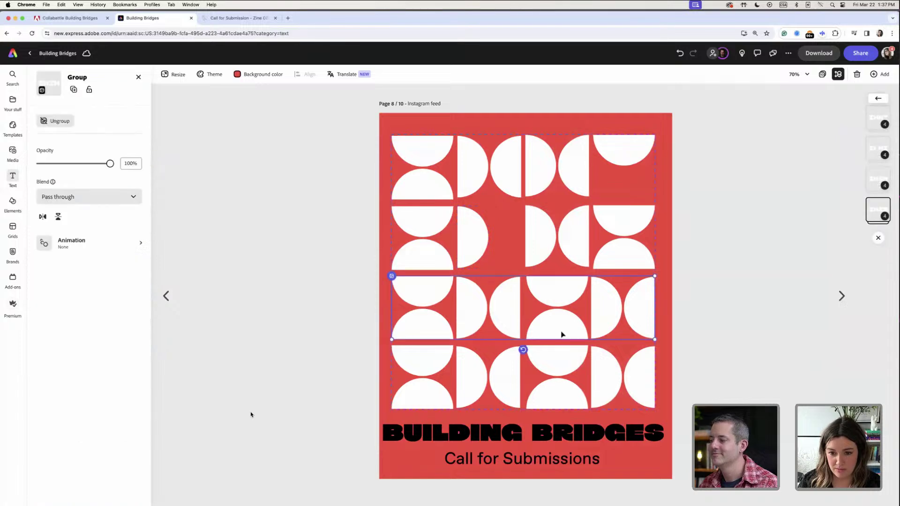
left_click(562, 334)
key("Delete")
left_click(432, 366)
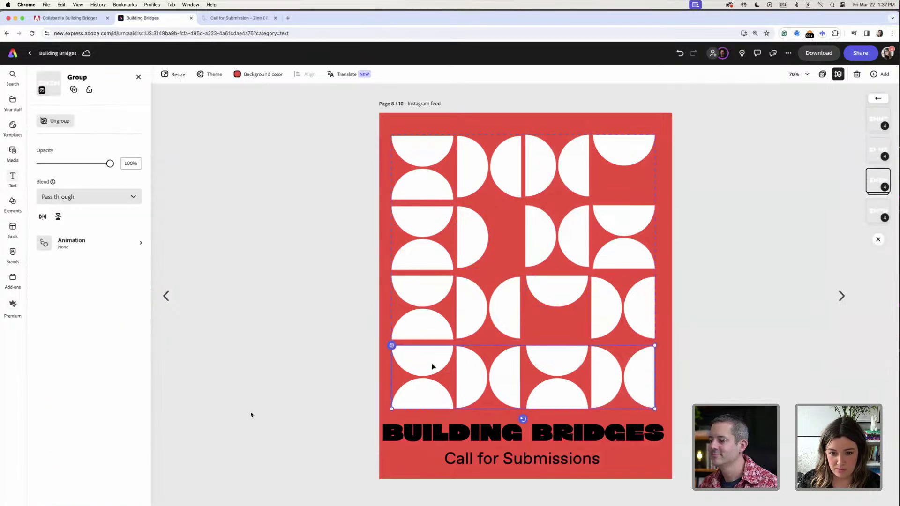
left_click(432, 366)
key("Delete")
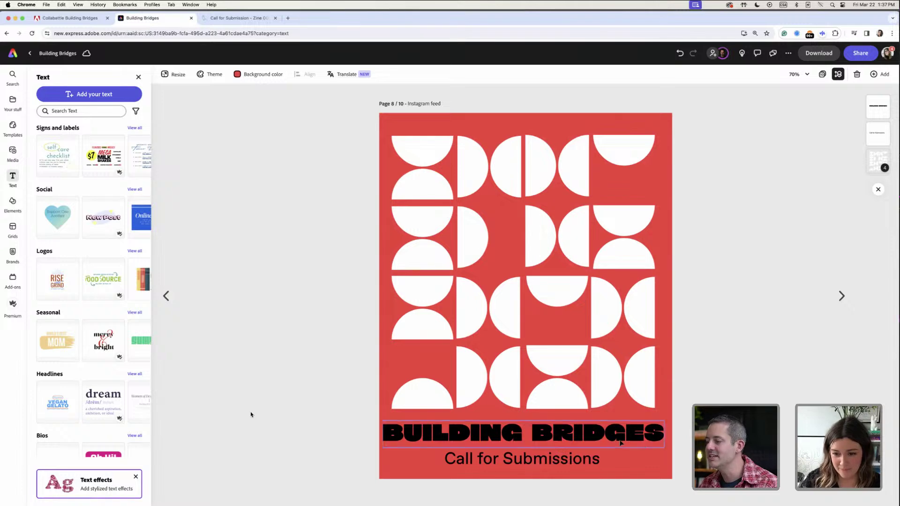
Reduce the "Building Bridges" title to size 76 and shrink the "Call for Submissions" line below it to match
left_click(642, 444)
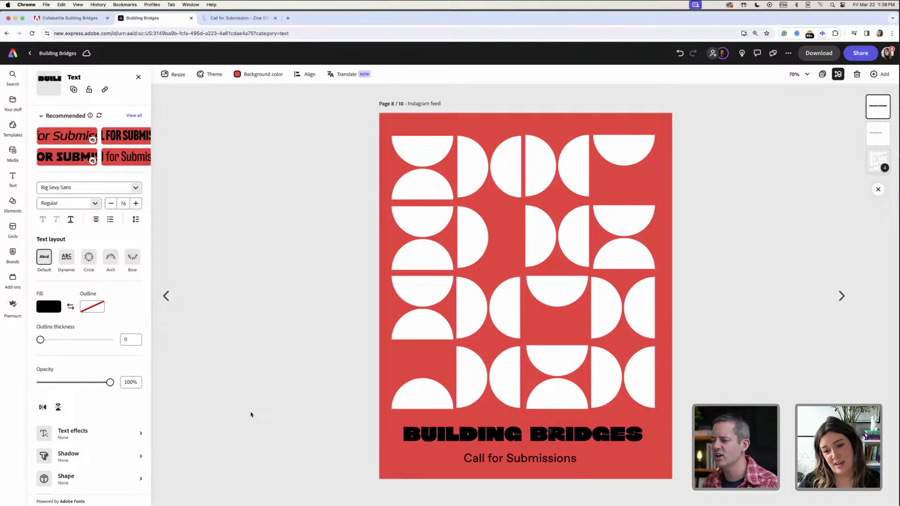
left_click(281, 337)
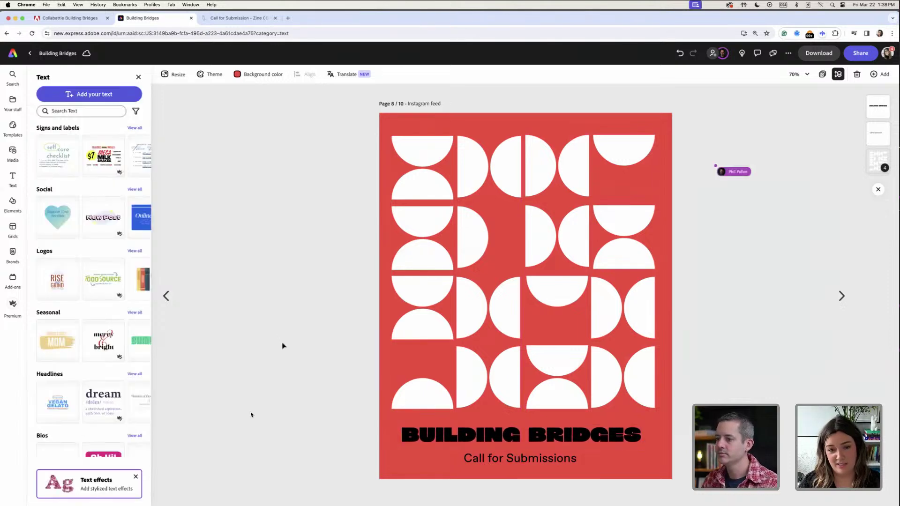
Open page 3 from the overview of all pages to review the "What we need" list of deliverables
left_click(841, 296)
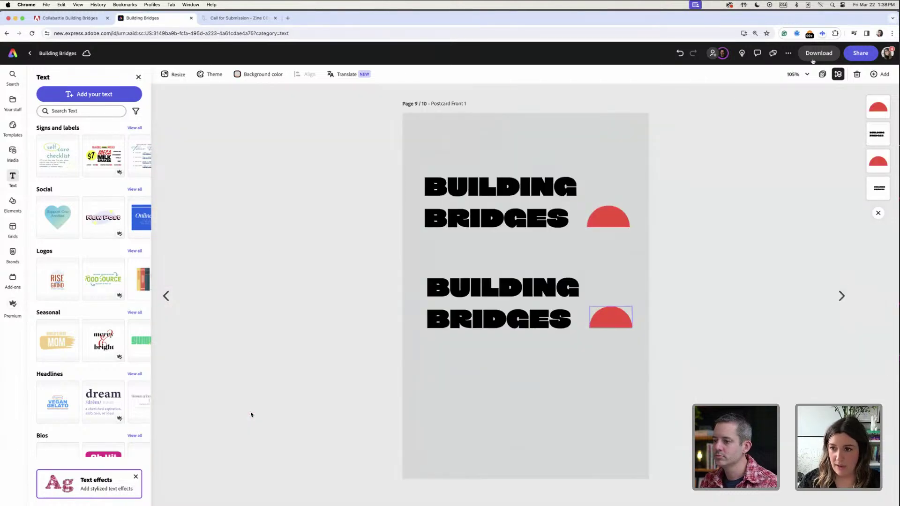
left_click(823, 74)
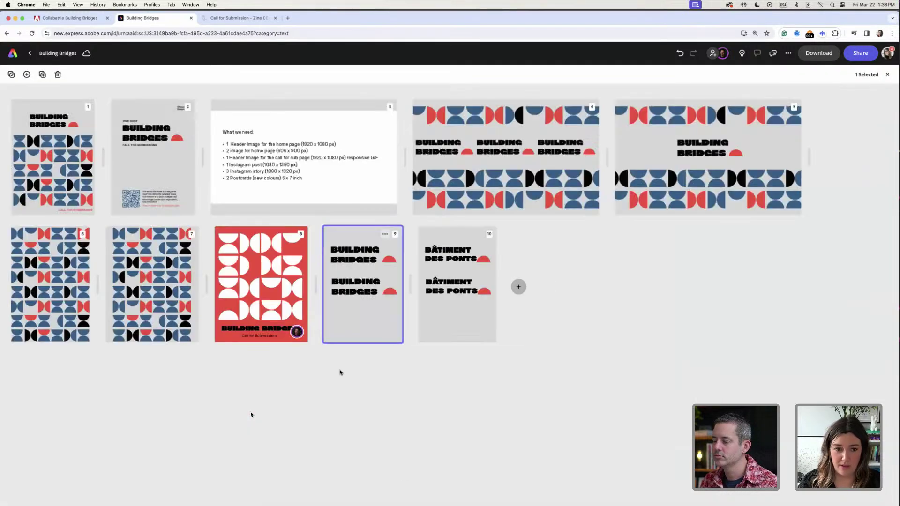
double_click(286, 164)
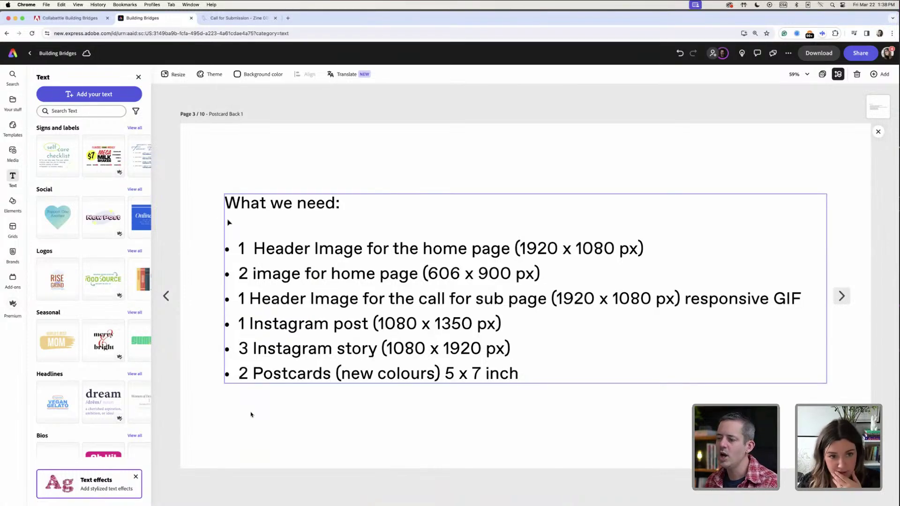
Copy the entire "What we need" list text on page 3
left_click(822, 74)
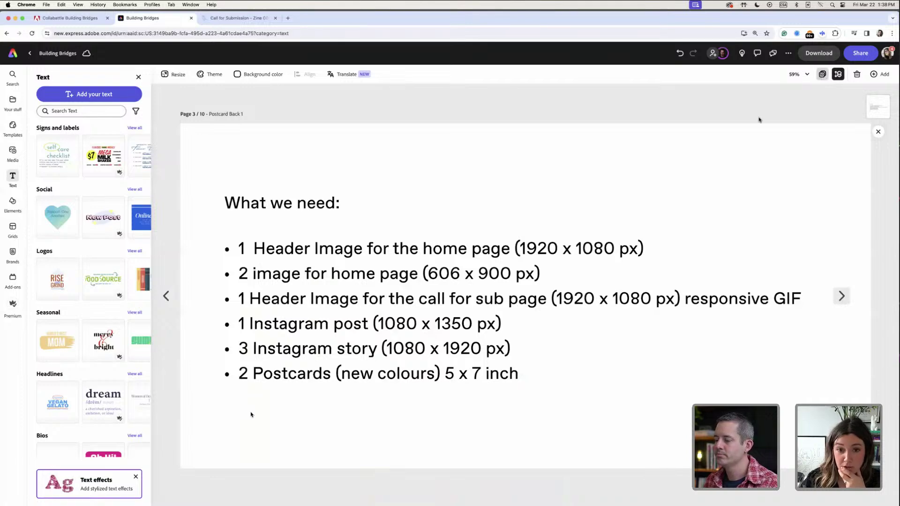
double_click(278, 173)
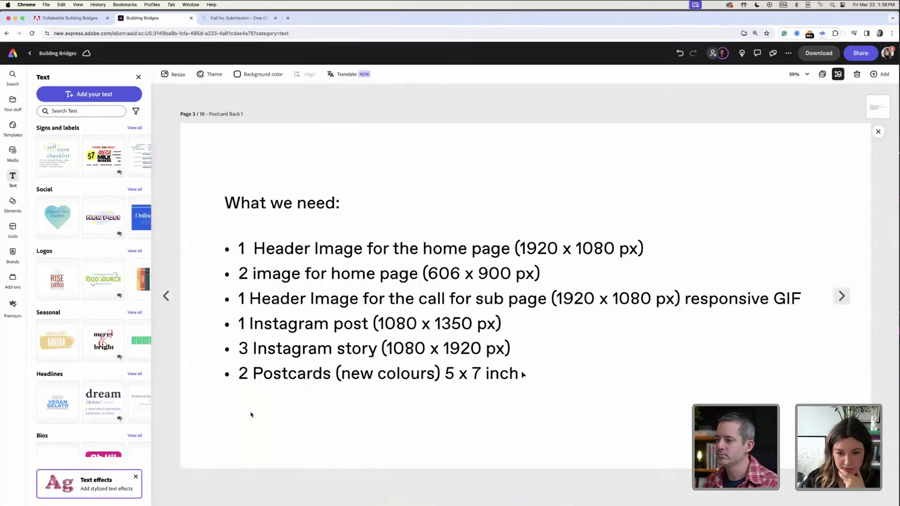
left_click(524, 374)
double_click(523, 375)
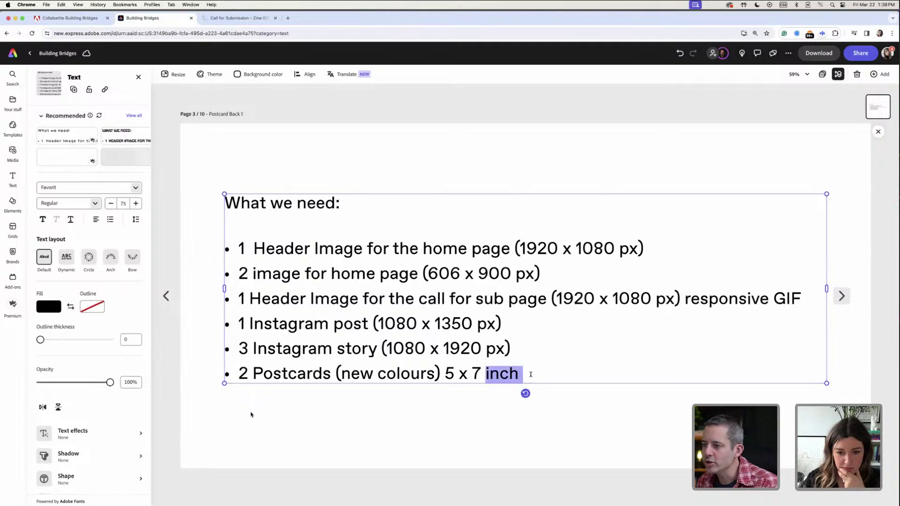
left_click(307, 244)
key("super+a")
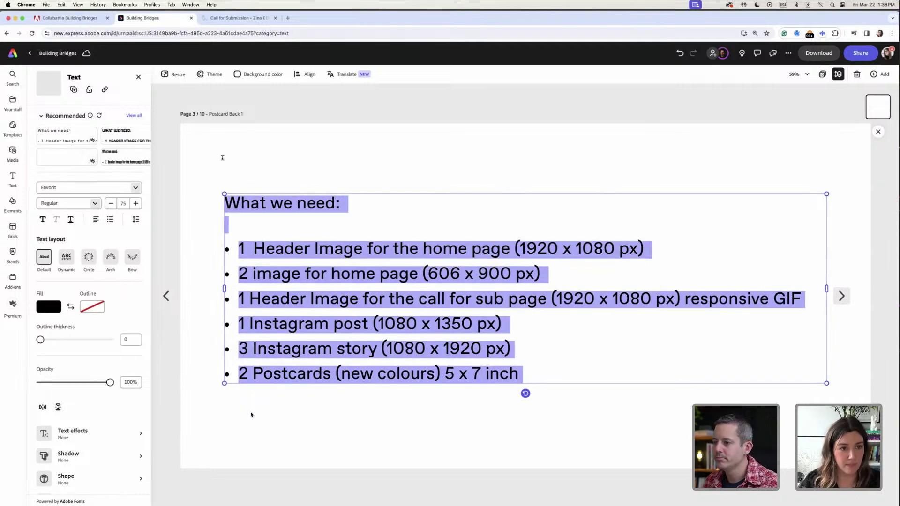
Open the "Building Bridges - Remixable template" file and add a blank third page at its end
left_click(30, 53)
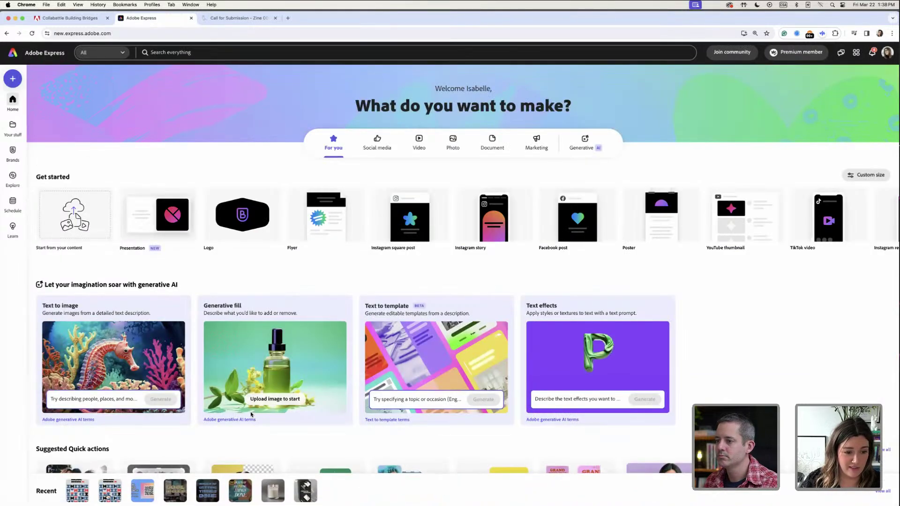
left_click(109, 492)
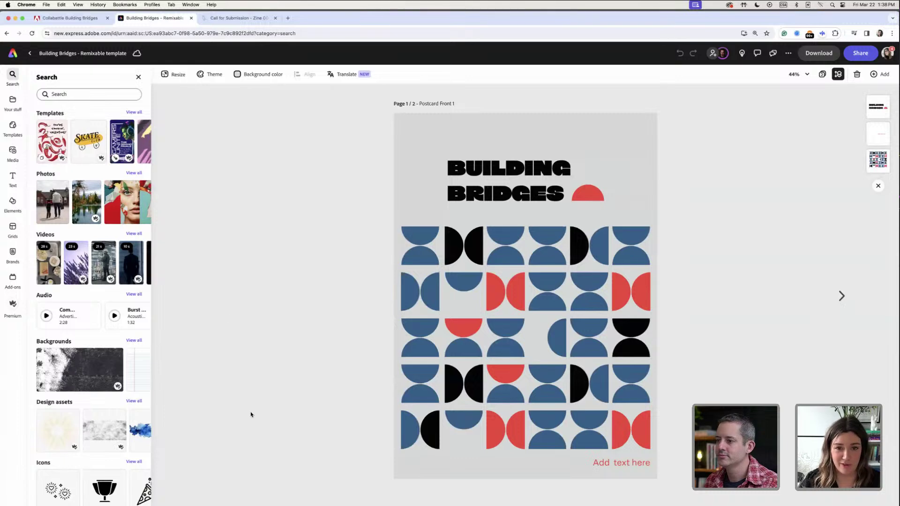
left_click(842, 296)
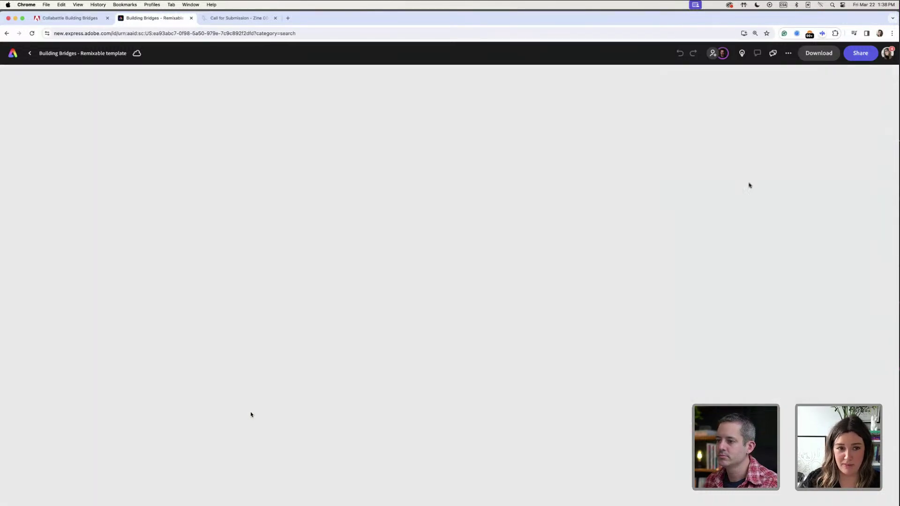
left_click(217, 160)
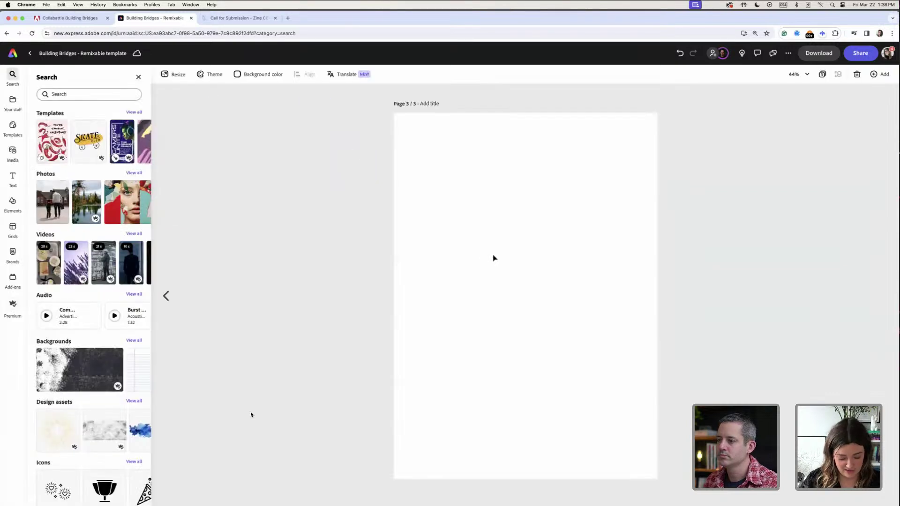
Paste the "What we need" list onto the blank page and position it in the page's upper half
key("cmd+v")
left_click_drag(525, 292, 428, 238)
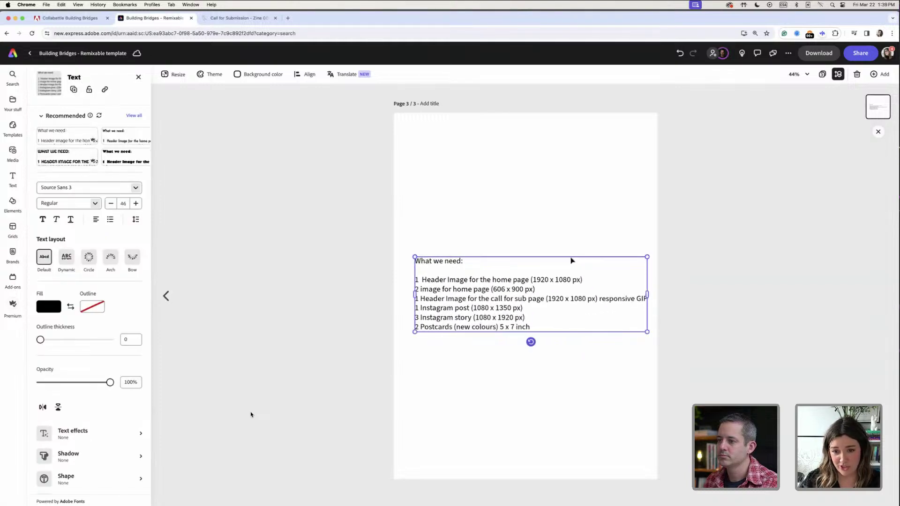
left_click_drag(570, 259, 569, 209)
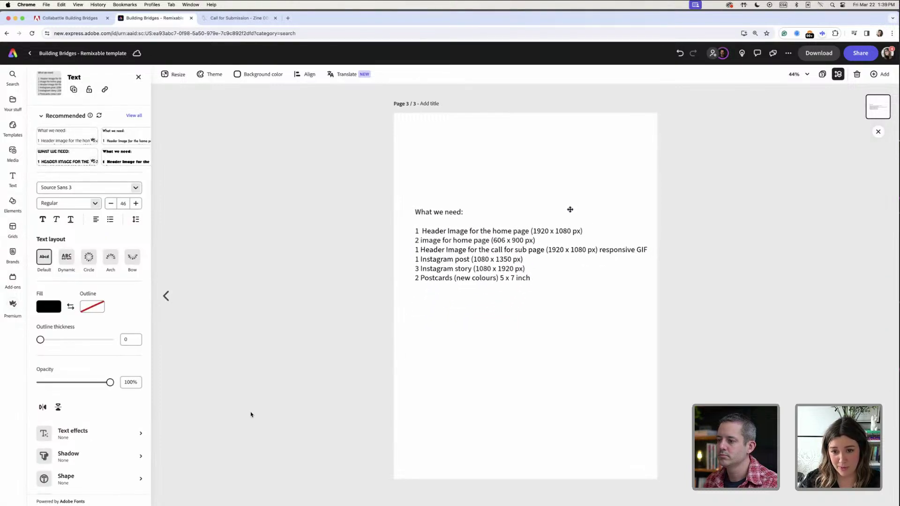
left_click(670, 319)
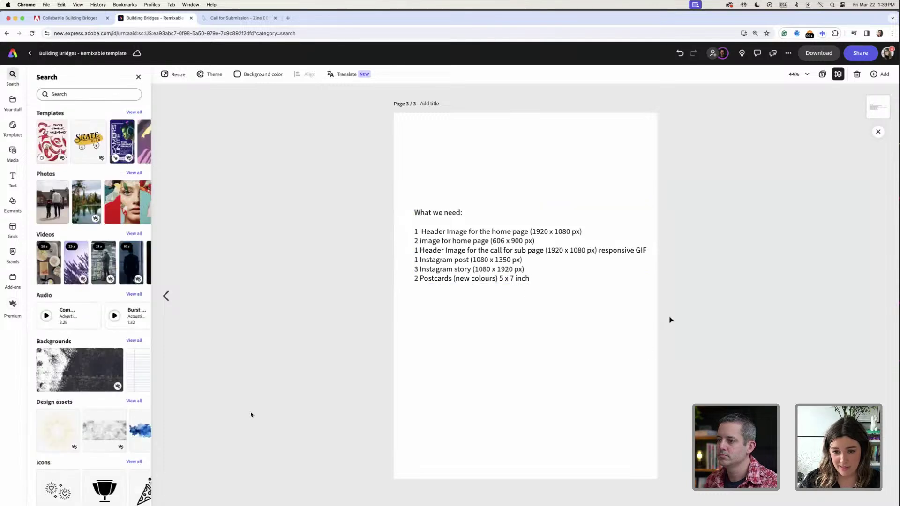
left_click(481, 266)
left_click_drag(480, 266, 475, 267)
left_click(324, 305)
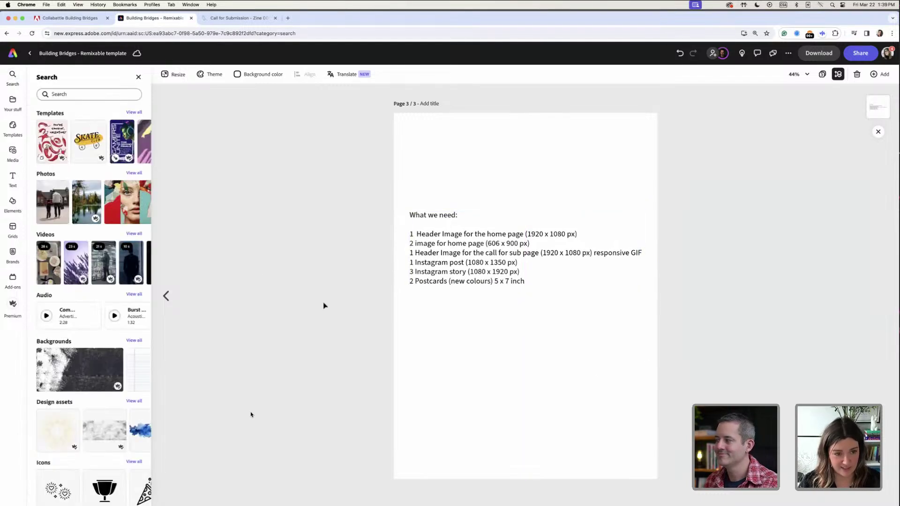
Reopen the original Building Bridges file and check the deliverables list on page 3 against the overview of all pages
left_click(29, 56)
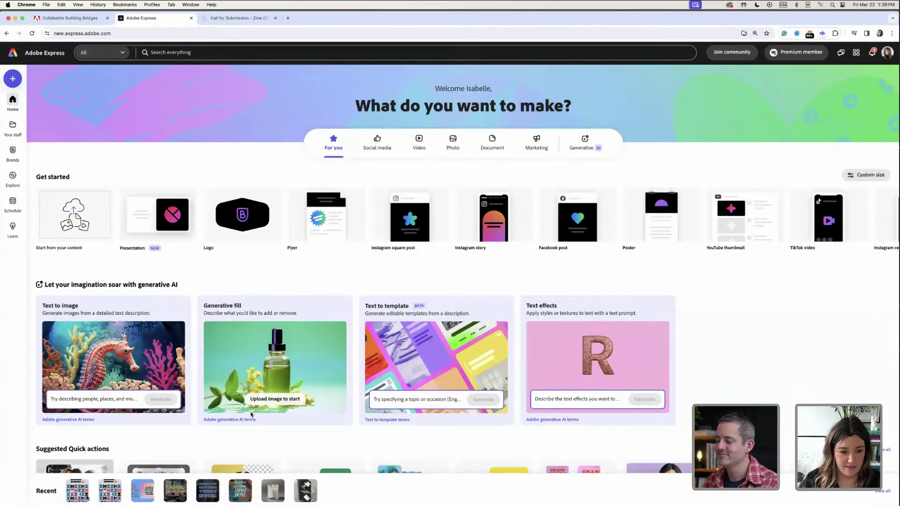
left_click(110, 490)
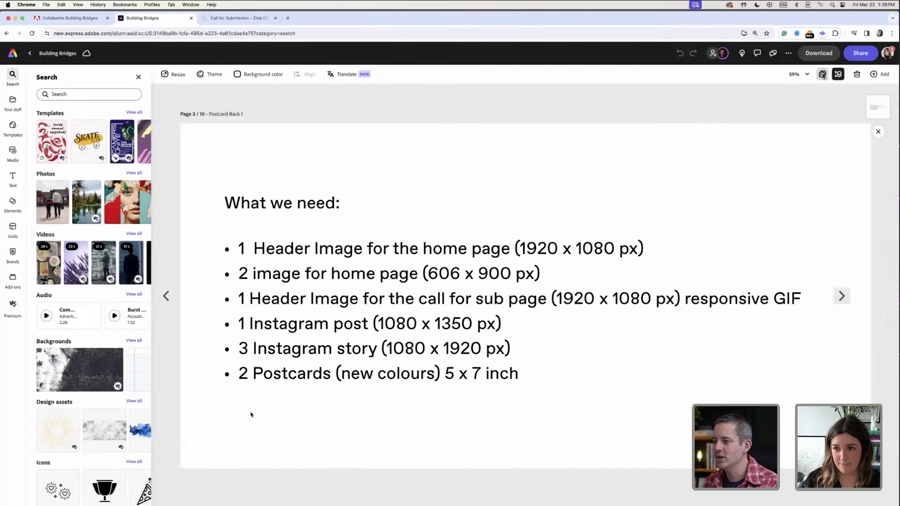
left_click(821, 74)
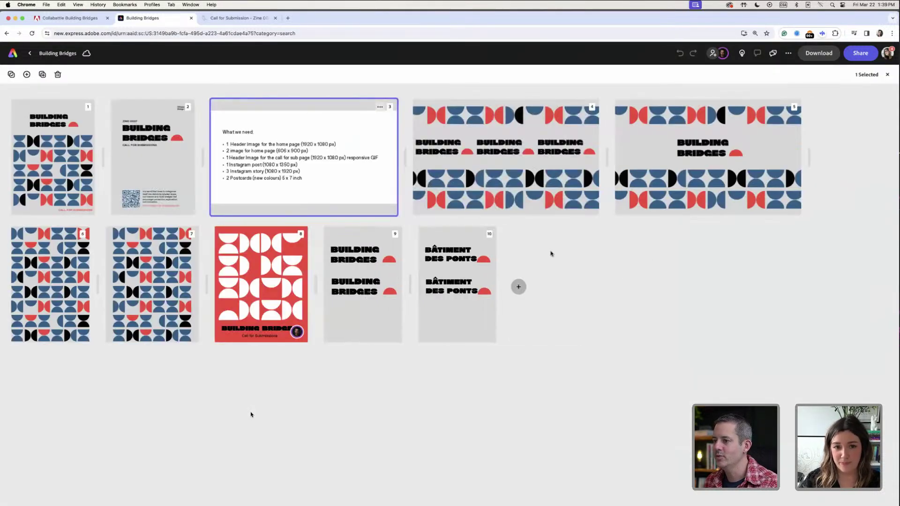
double_click(318, 171)
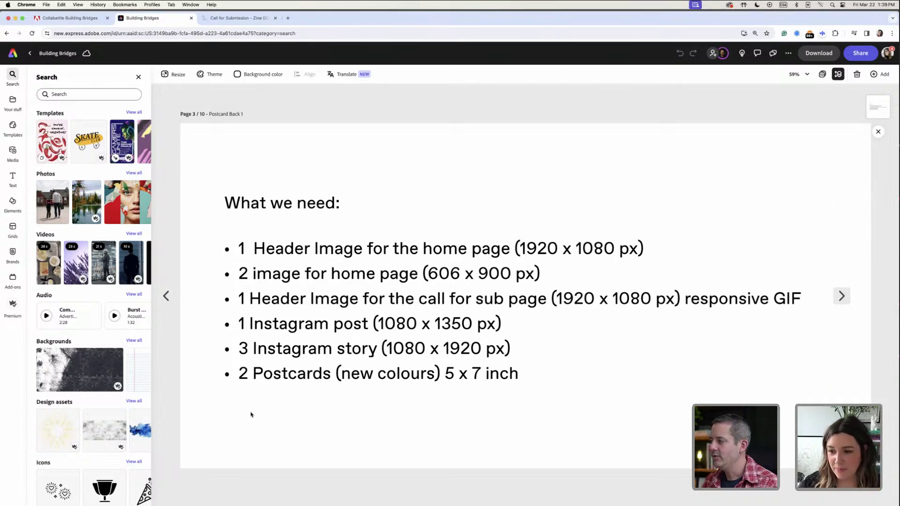
left_click(822, 76)
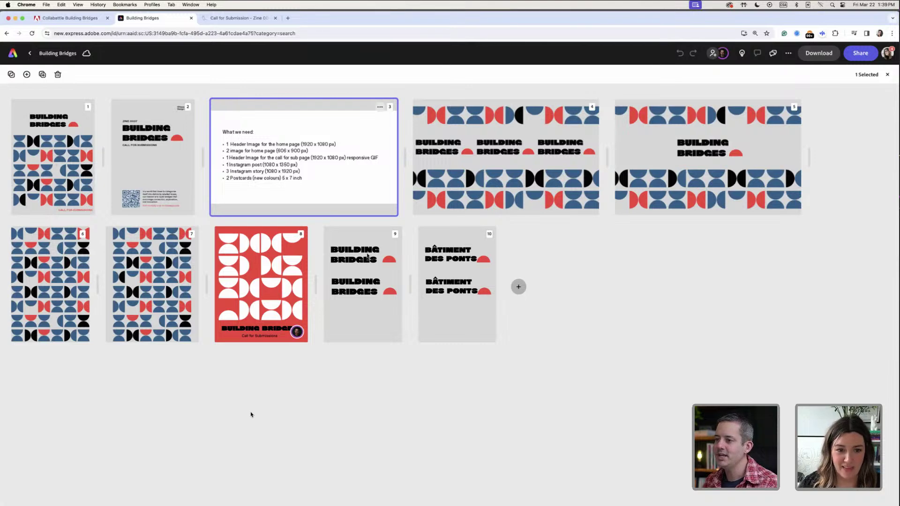
Duplicate the red Instagram feed design on page 8, open the copy and title it "Instagram Story"
double_click(264, 282)
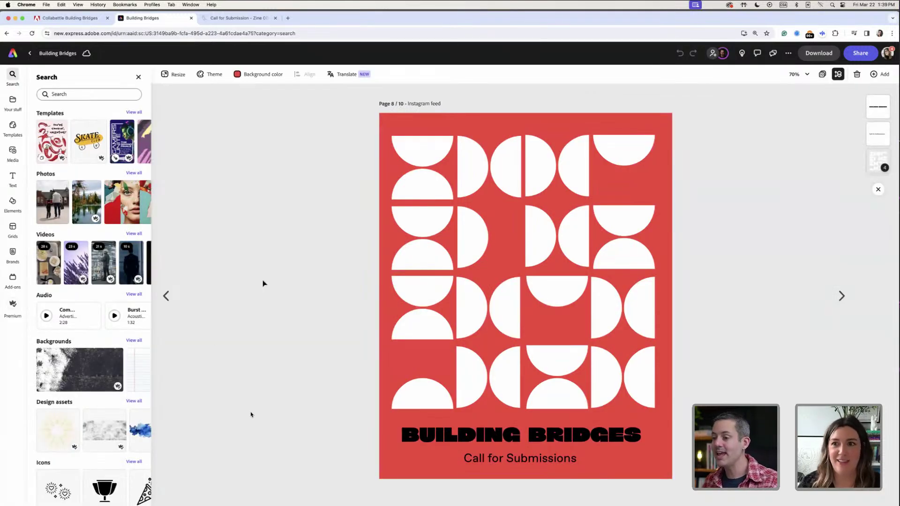
left_click(823, 74)
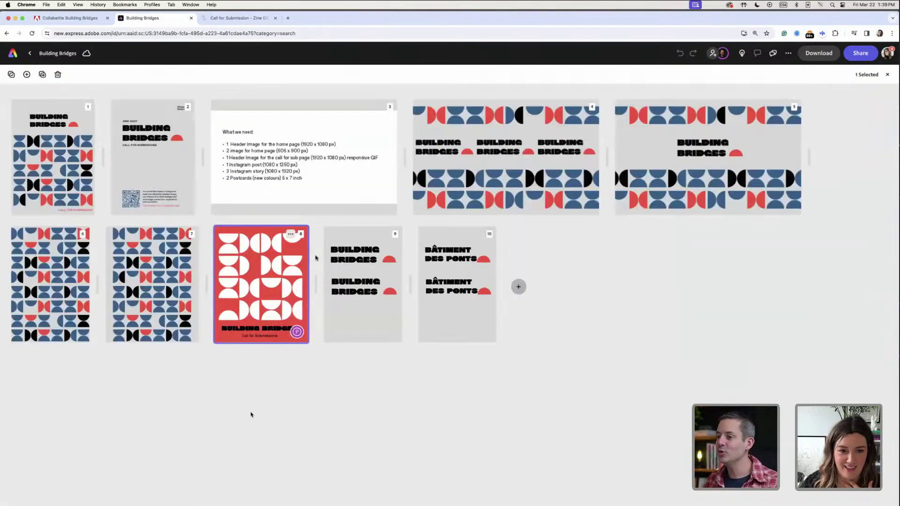
left_click(290, 234)
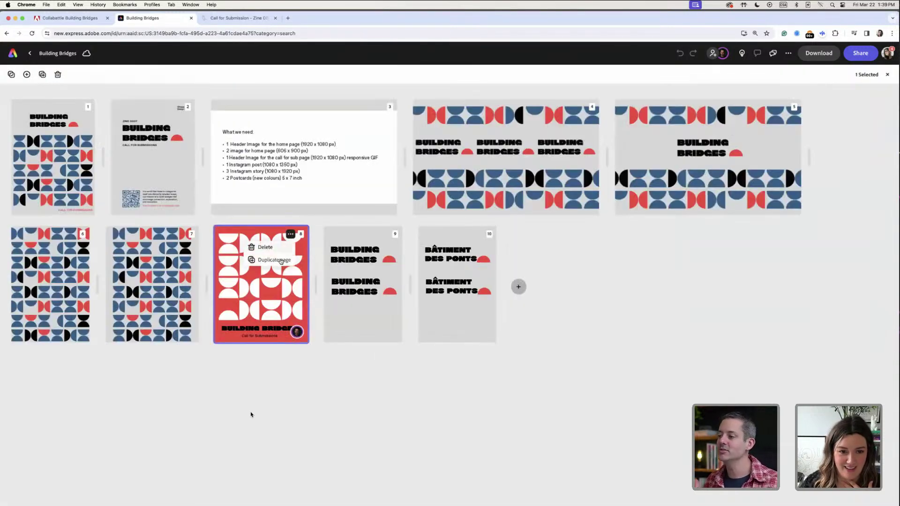
left_click(267, 261)
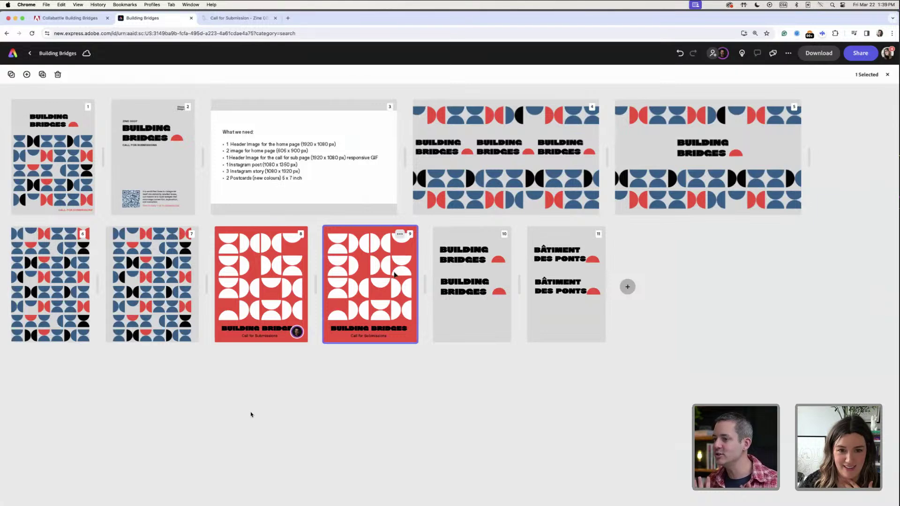
double_click(394, 274)
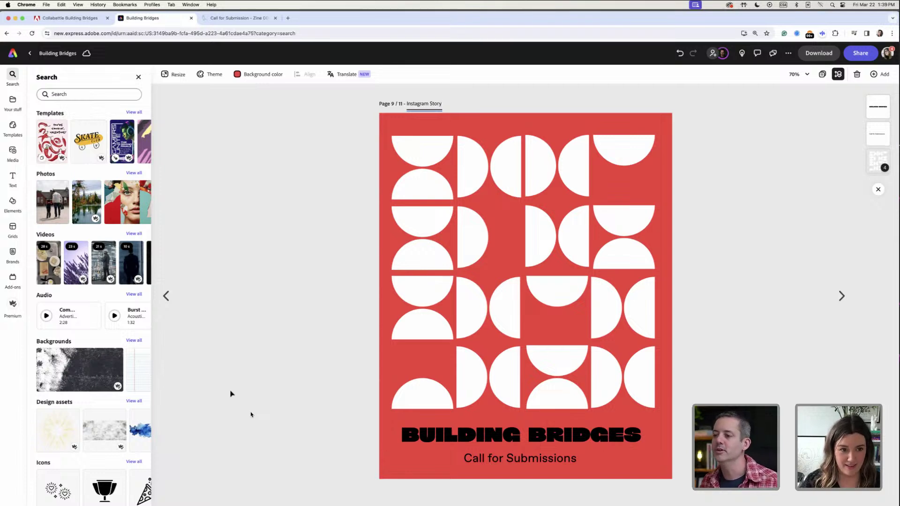
Nudge the "Call for Submissions" line on page 9 slightly to the right to center it on the page
left_click(177, 74)
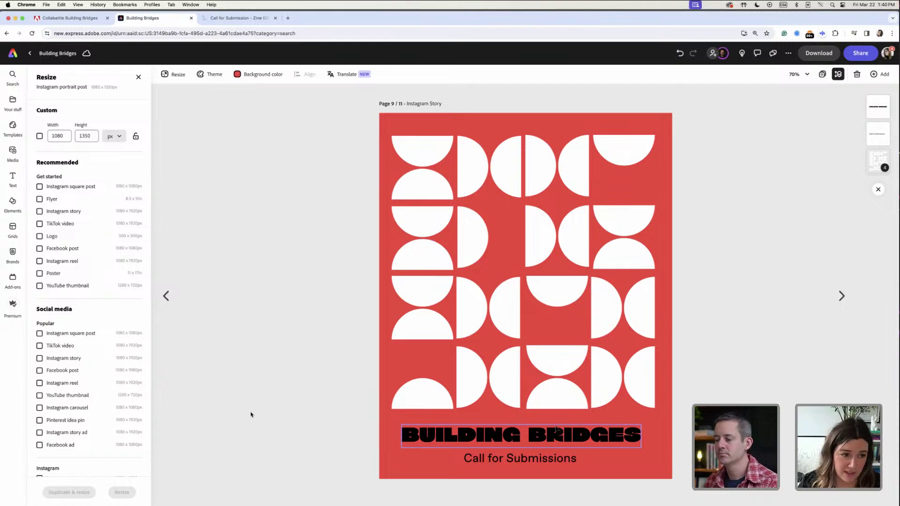
left_click(84, 136)
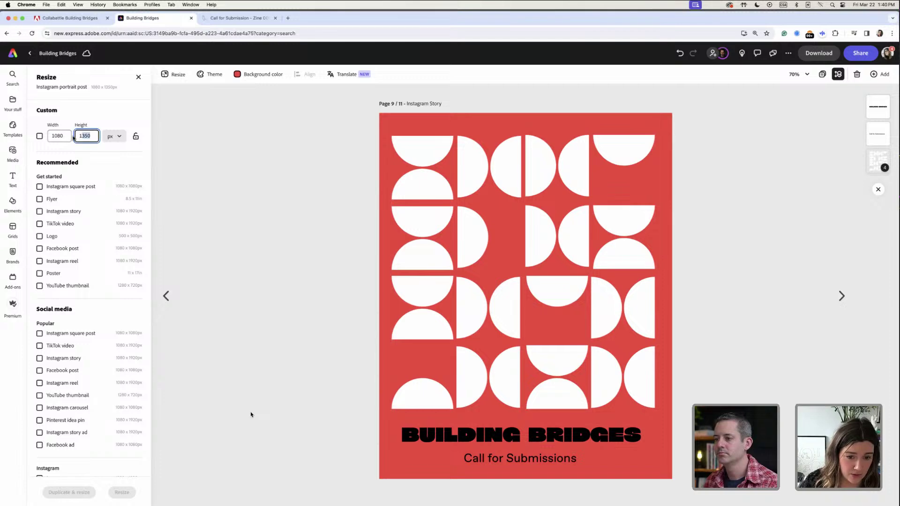
left_click(456, 439)
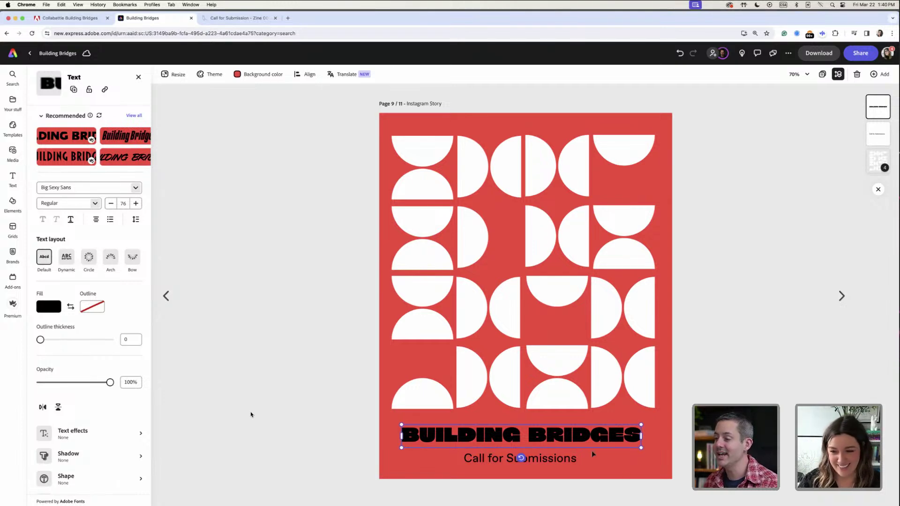
left_click(559, 463)
left_click(561, 440)
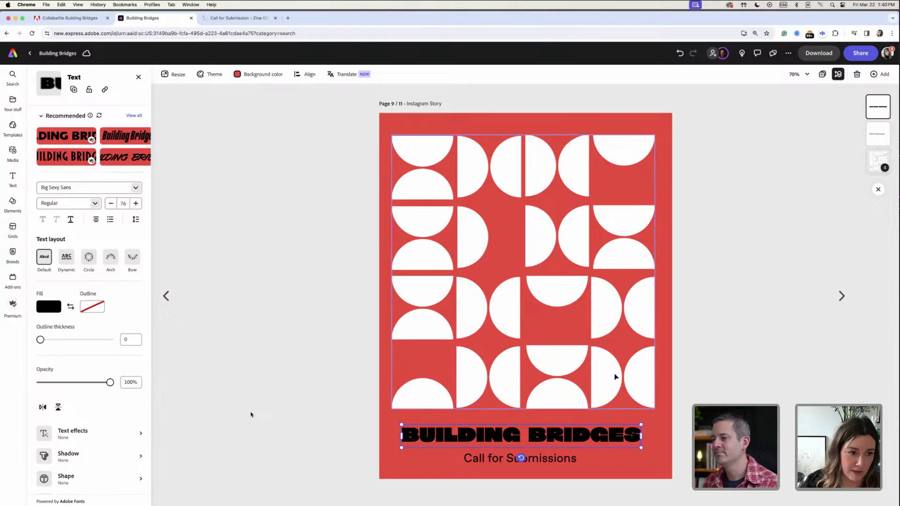
left_click(546, 460)
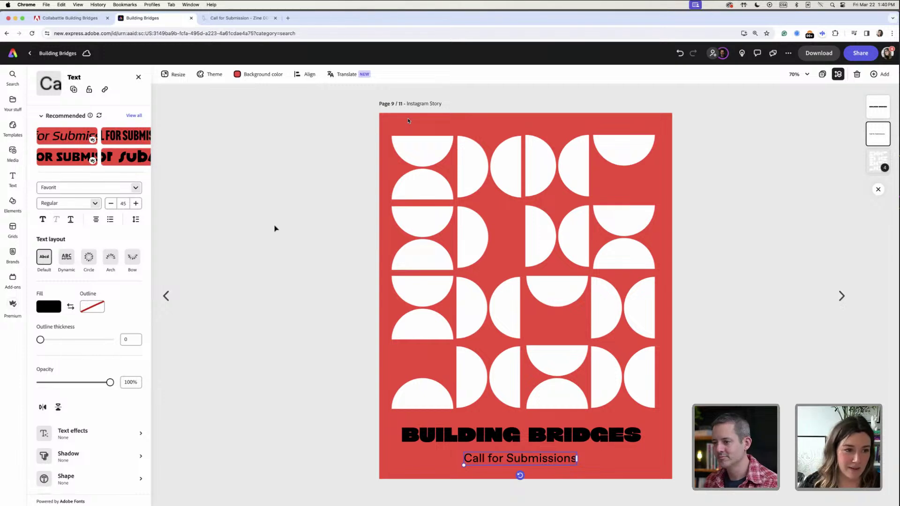
left_click_drag(557, 463, 564, 462)
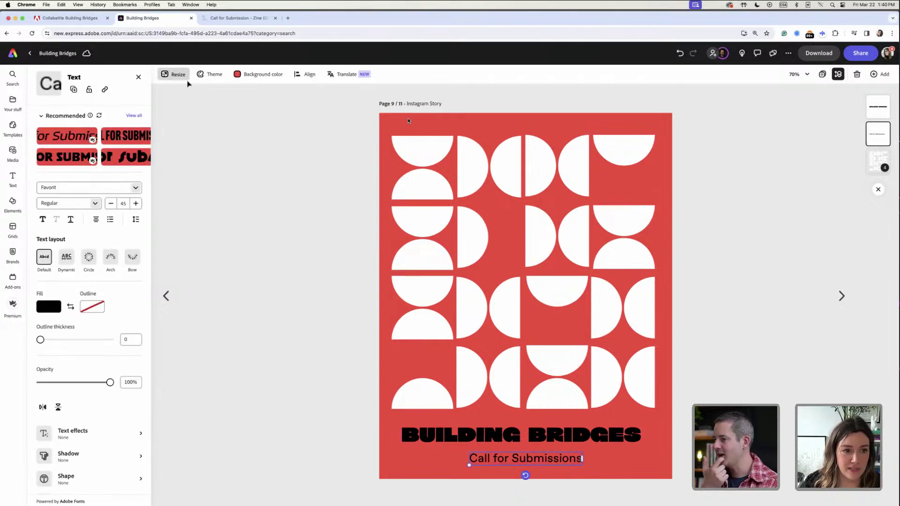
Resize the Instagram Story page to a custom size of 1080 x 1920 px
left_click(174, 74)
left_click(93, 138)
type("10")
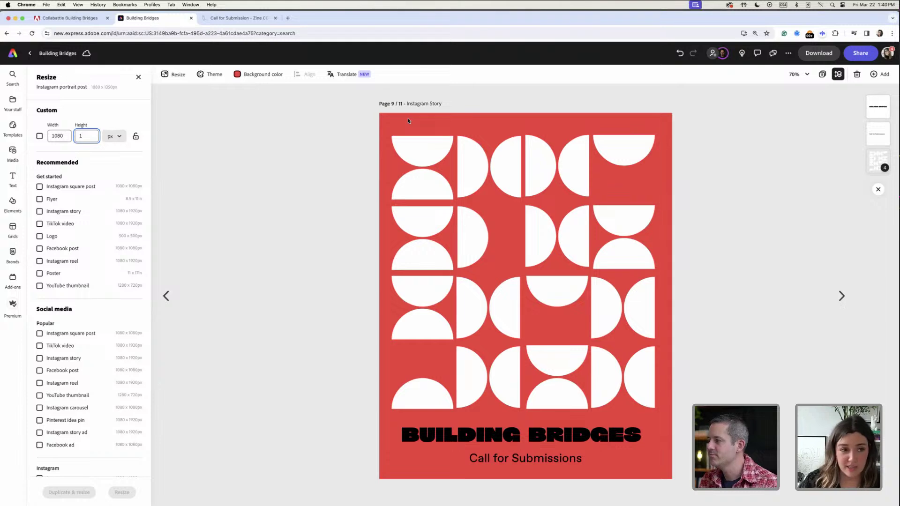
type("20")
key("Return")
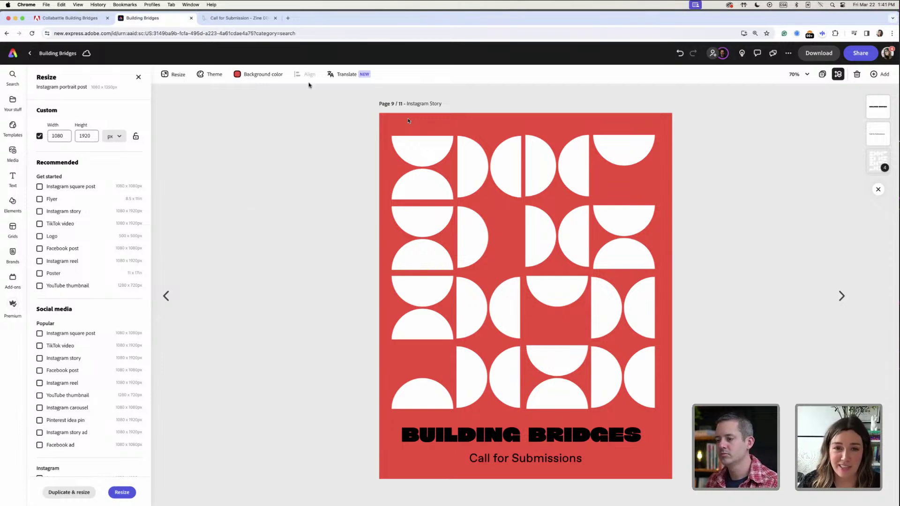
left_click(122, 492)
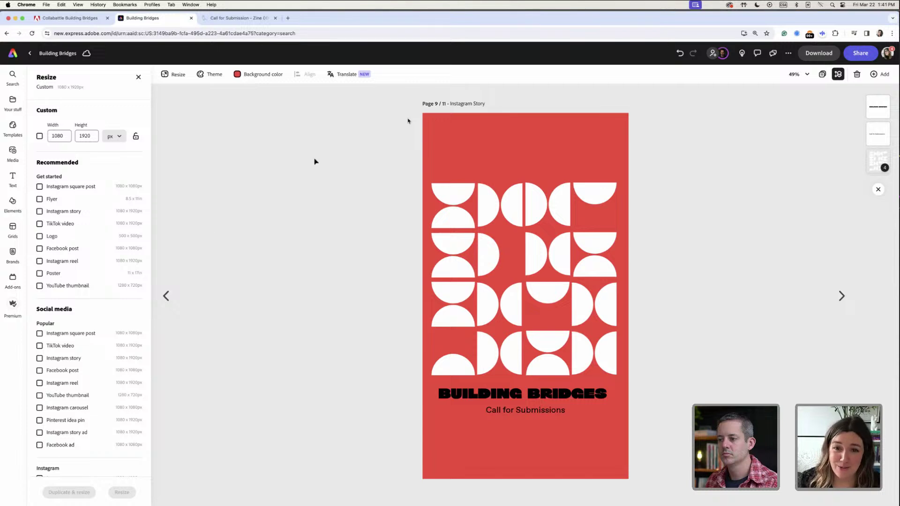
Ungroup the semicircle pattern into its rows and place a copy of the second row above the first row
left_click_drag(443, 142, 584, 219)
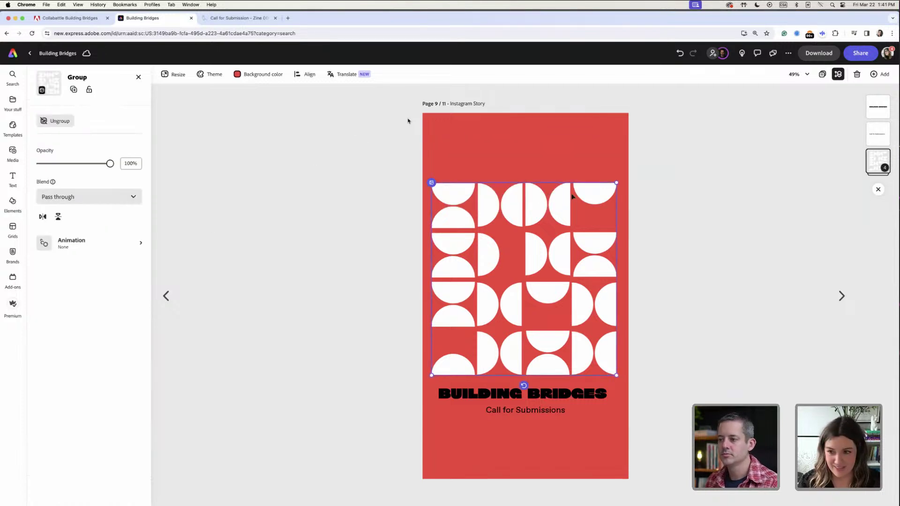
left_click(56, 121)
left_click_drag(424, 162, 617, 218)
left_click_drag(412, 255, 604, 269)
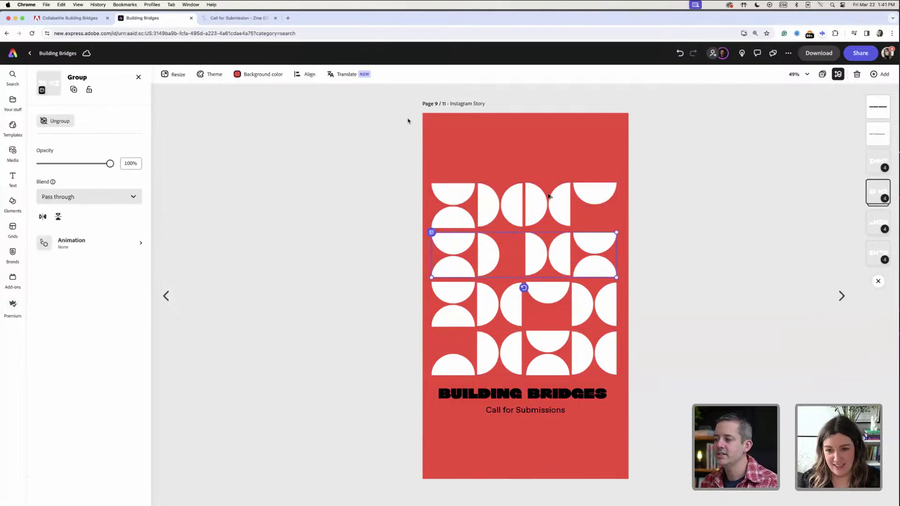
left_click_drag(550, 195, 599, 167)
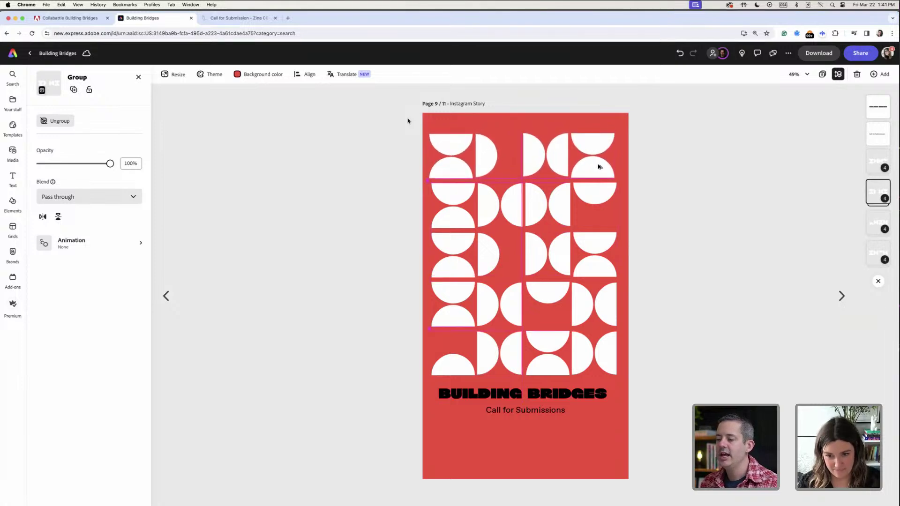
Move the "Building Bridges" title and the "Call for Submissions" line slightly down, away from the pattern
left_click_drag(524, 441, 551, 411)
left_click(394, 228)
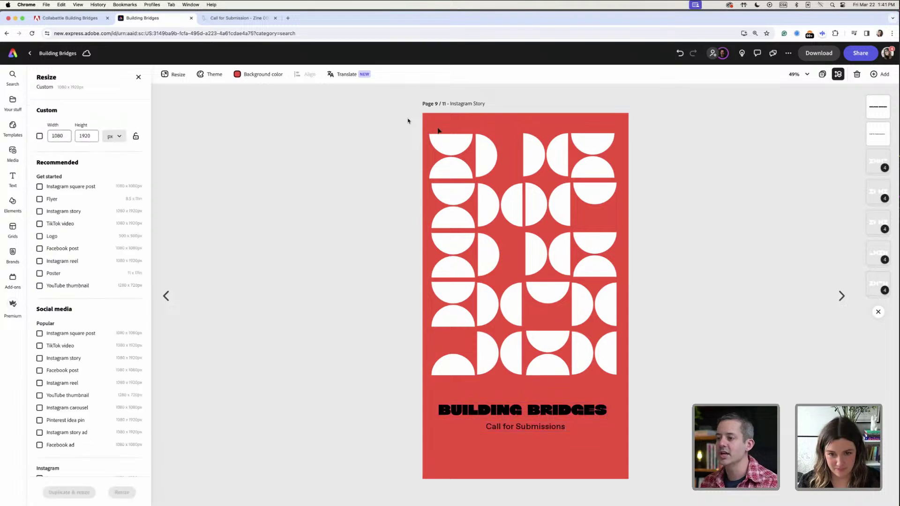
Align the five semicircle pattern rows on the page 9 story to a common horizontal center
left_click_drag(433, 126, 604, 356)
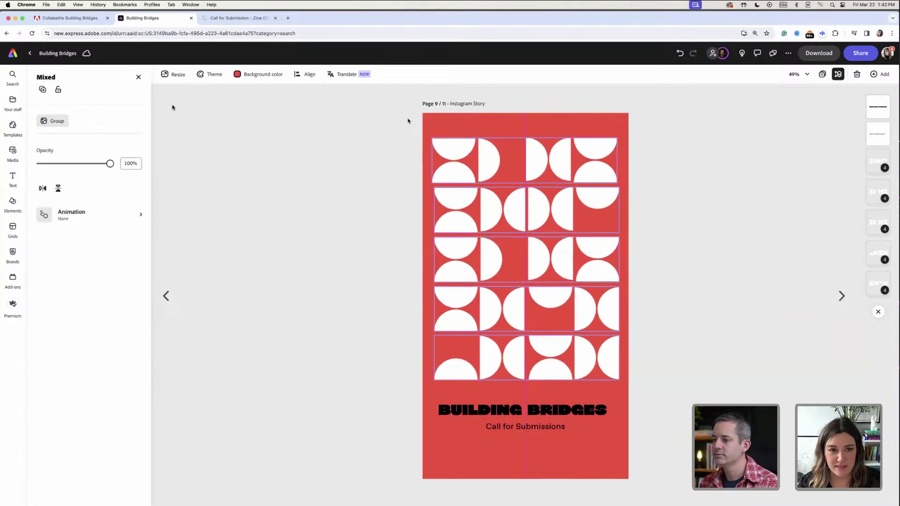
left_click(304, 75)
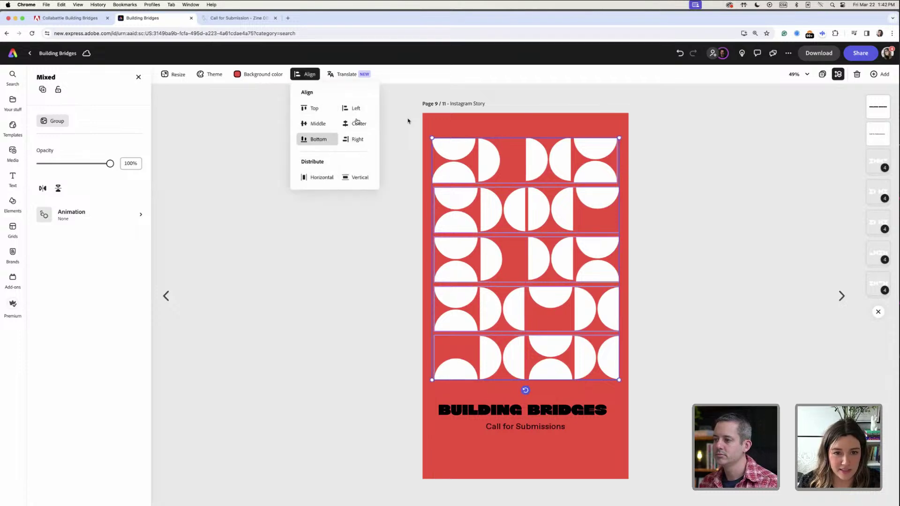
left_click(355, 124)
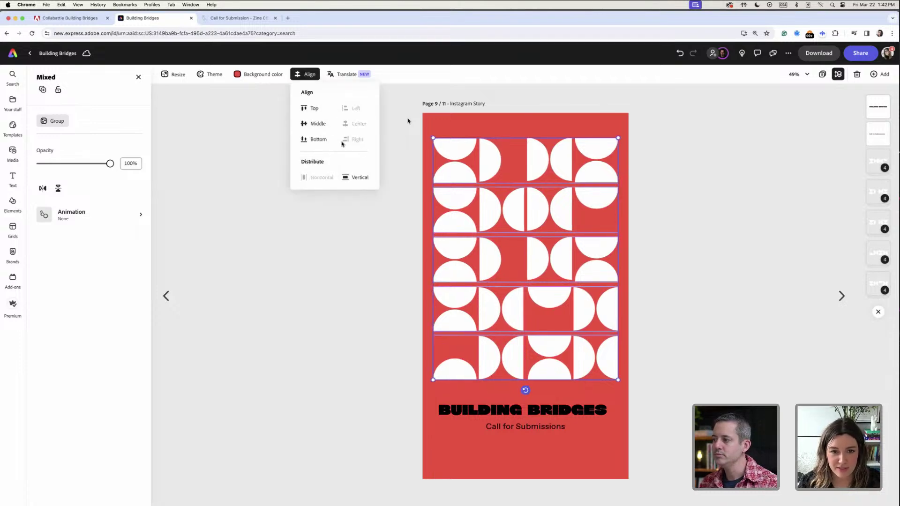
left_click(513, 127)
left_click(513, 130)
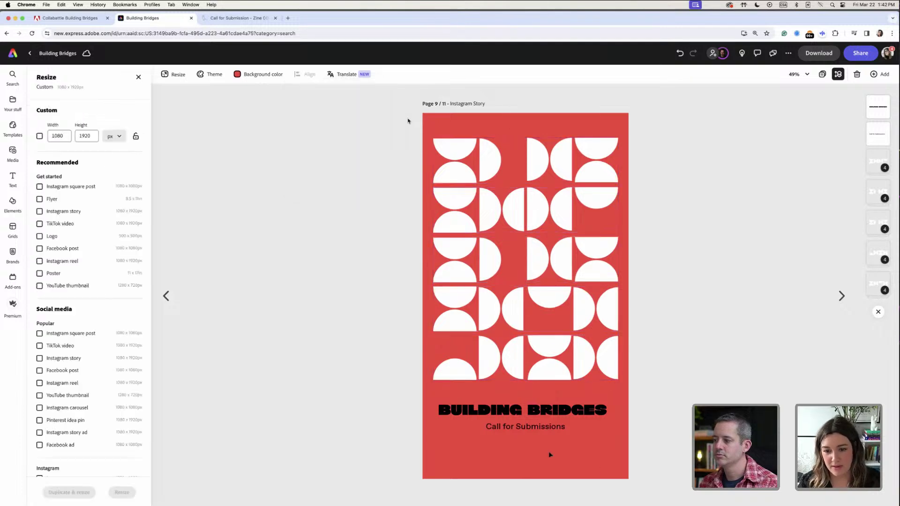
Try placing a copy of the "Building Bridges" title below the "Call for Submissions" line
left_click(527, 427)
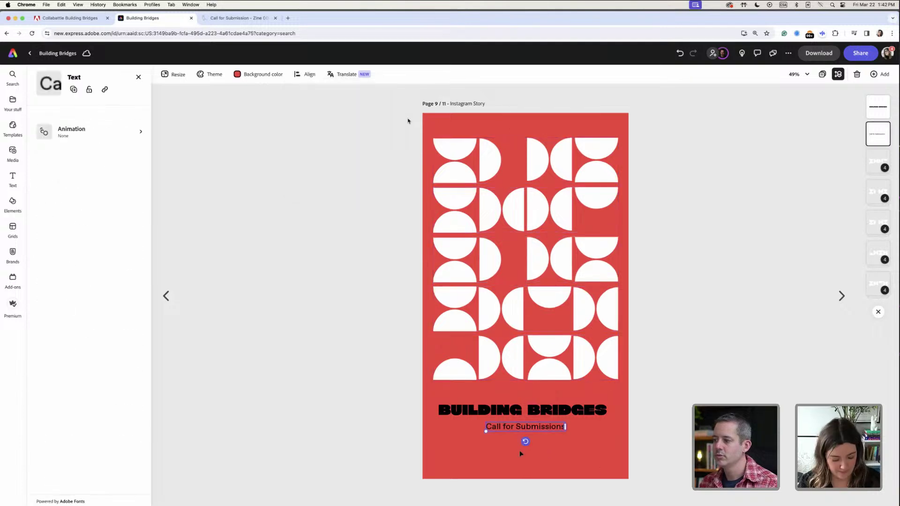
left_click(571, 409)
left_click(554, 468)
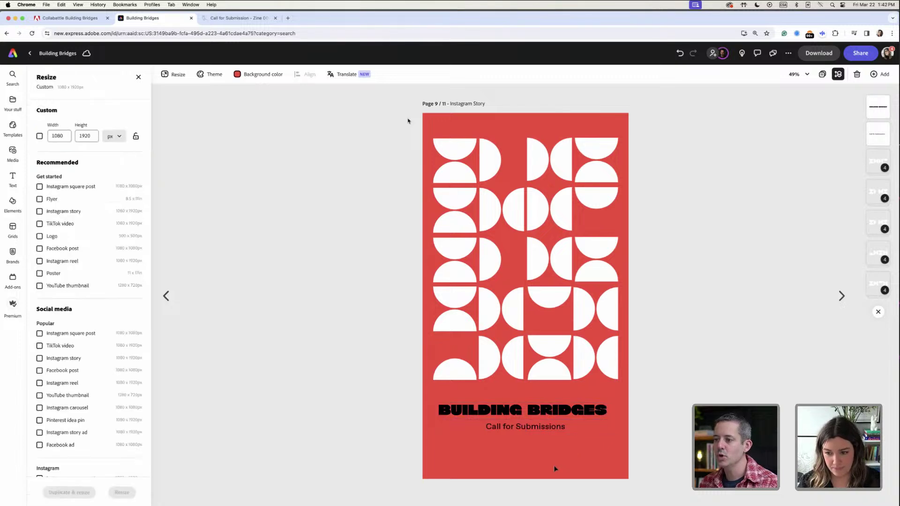
key("super+v")
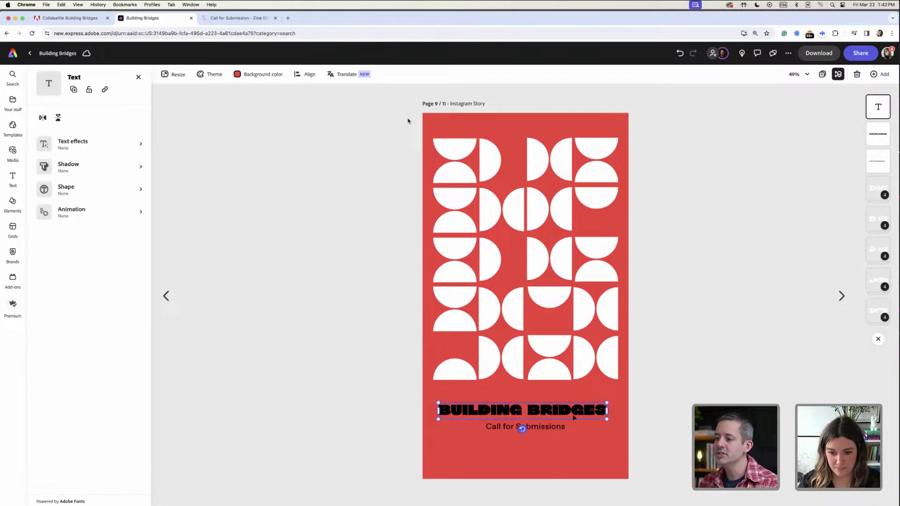
left_click_drag(577, 409, 578, 441)
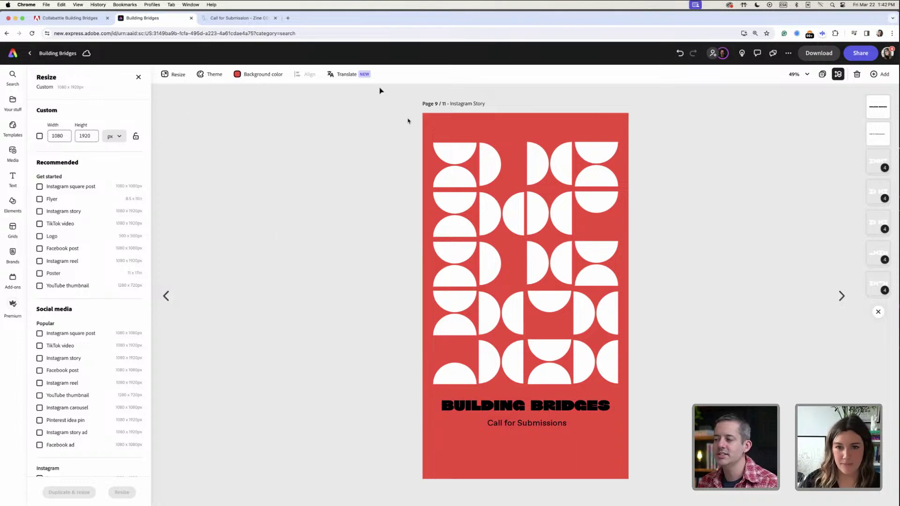
Duplicate the page 9 Instagram story
left_click(822, 74)
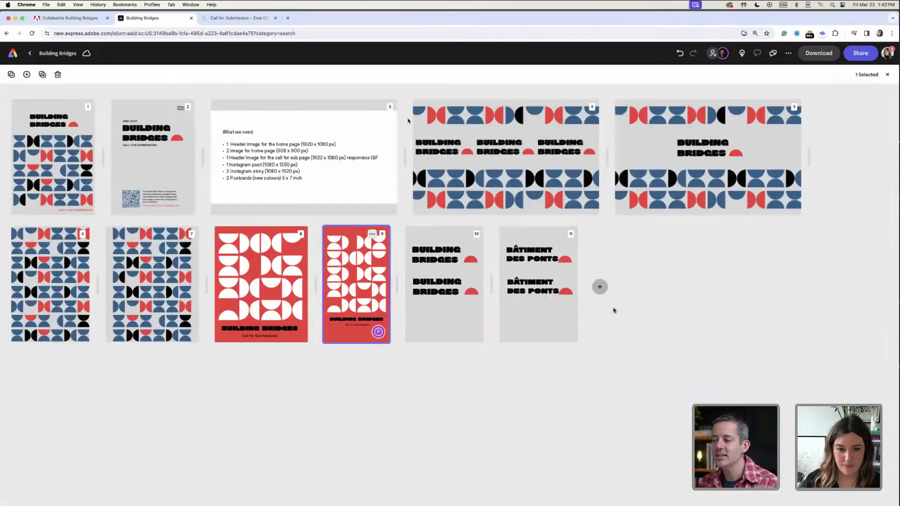
left_click(372, 234)
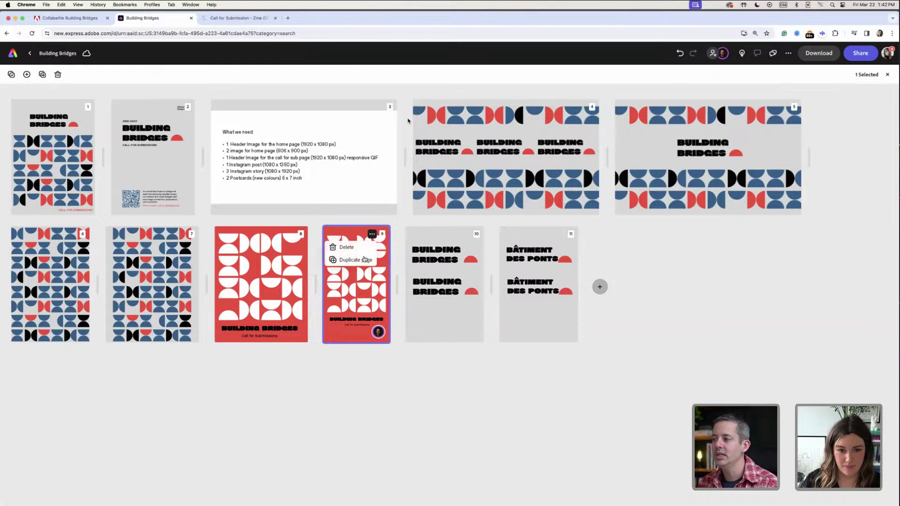
left_click(365, 261)
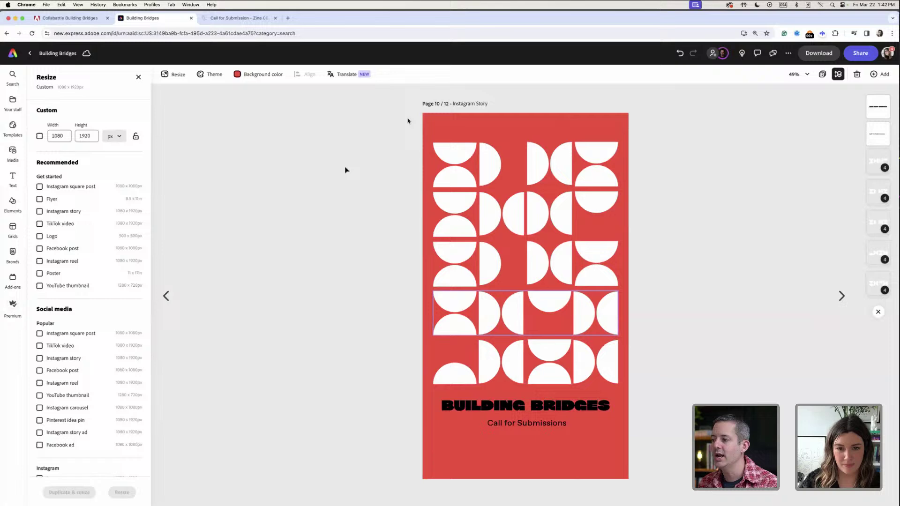
Try deleting the upper four pattern rows on the duplicated story page and undo the deletion
left_click_drag(446, 130, 610, 352)
left_click(446, 131)
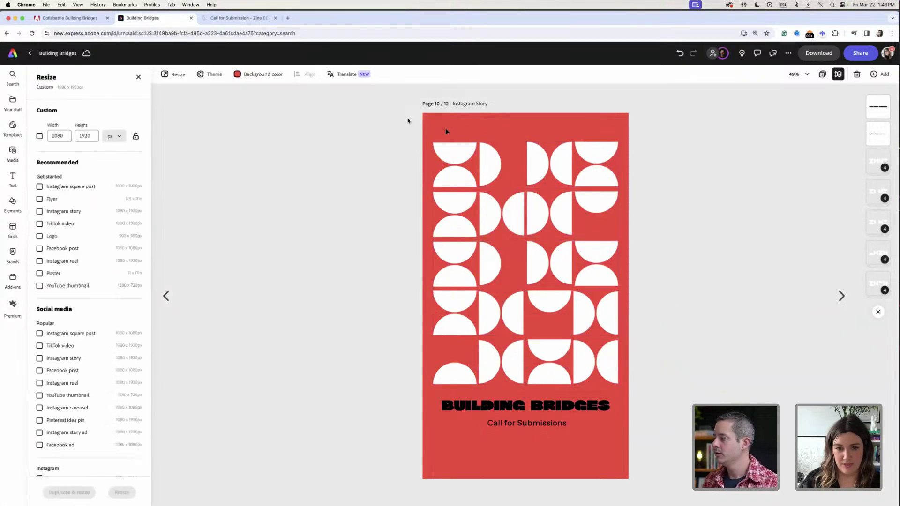
left_click_drag(432, 130, 619, 328)
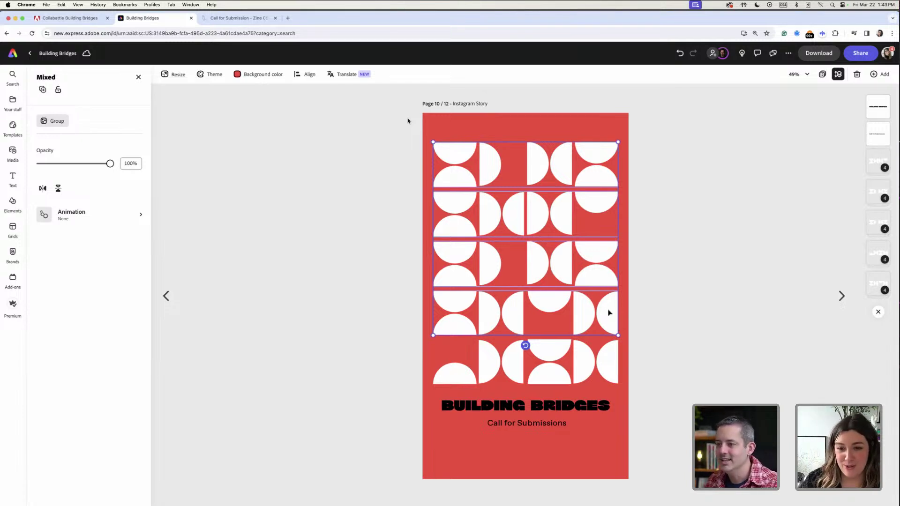
key("BackSpace")
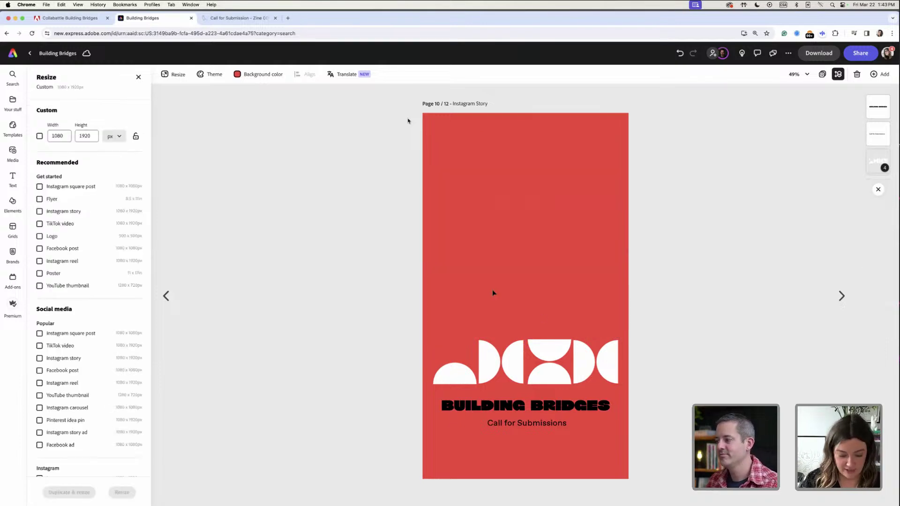
key("super+z")
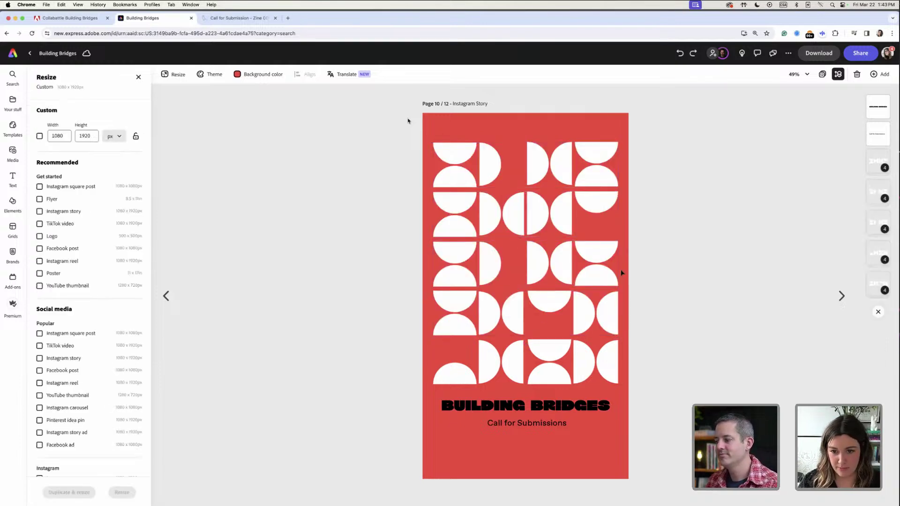
Delete the first three pattern rows and the last row on page 10, keeping only the fourth row
left_click_drag(436, 130, 626, 276)
key("BackSpace")
left_click_drag(419, 372, 642, 378)
key("BackSpace")
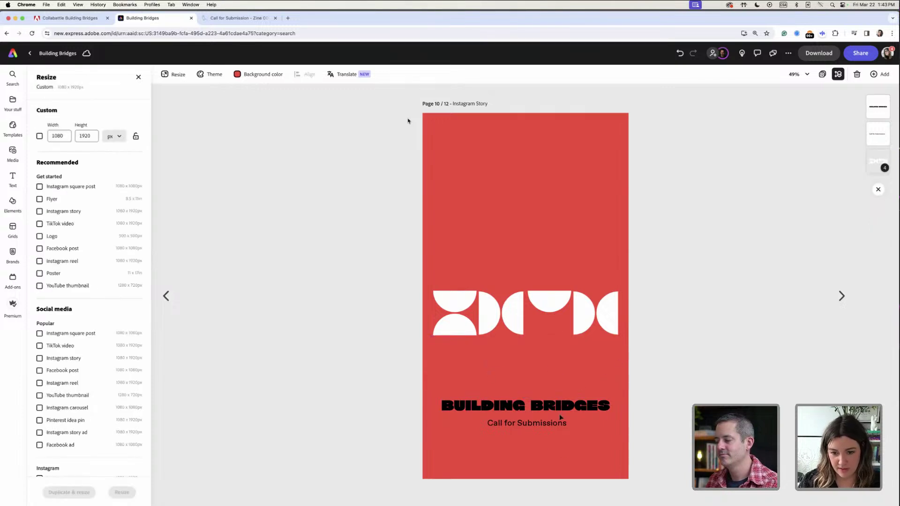
Move the title and "Call for Submissions" line to the upper part of page 10, with the pattern row directly beneath them
left_click_drag(488, 372, 562, 260)
left_click_drag(459, 190, 585, 259)
left_click(586, 332)
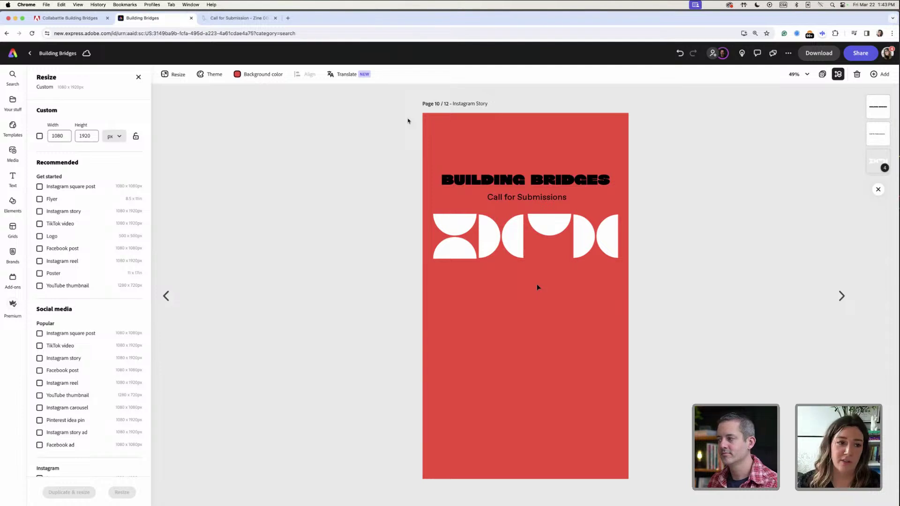
Add a text box reading "For more info" beneath the pattern row on page 10
left_click(13, 177)
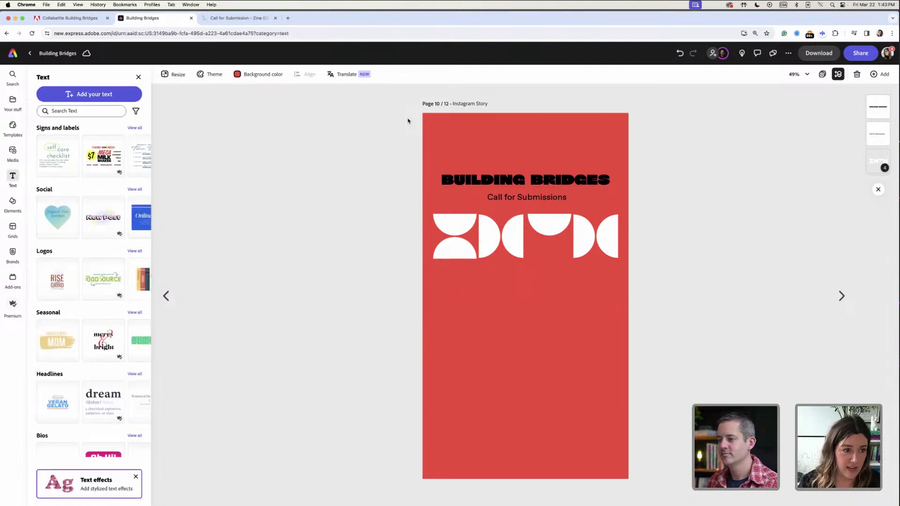
left_click(76, 94)
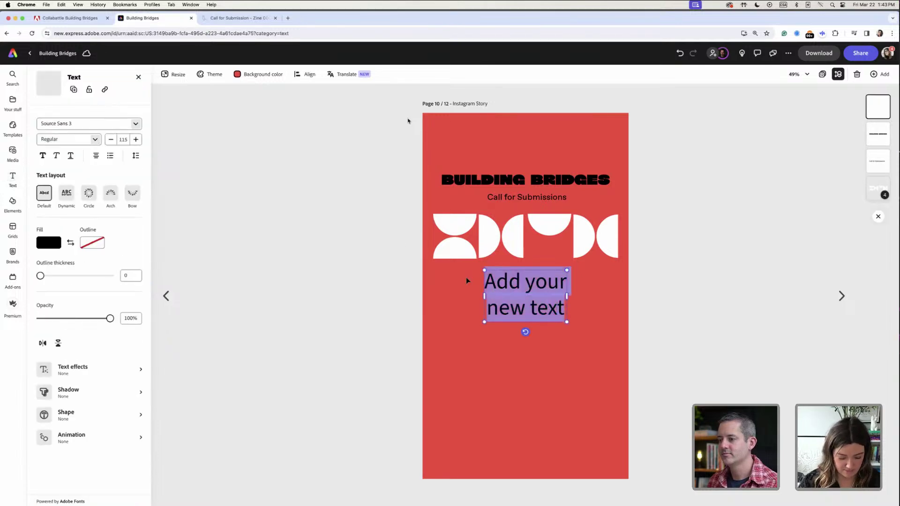
type("For m")
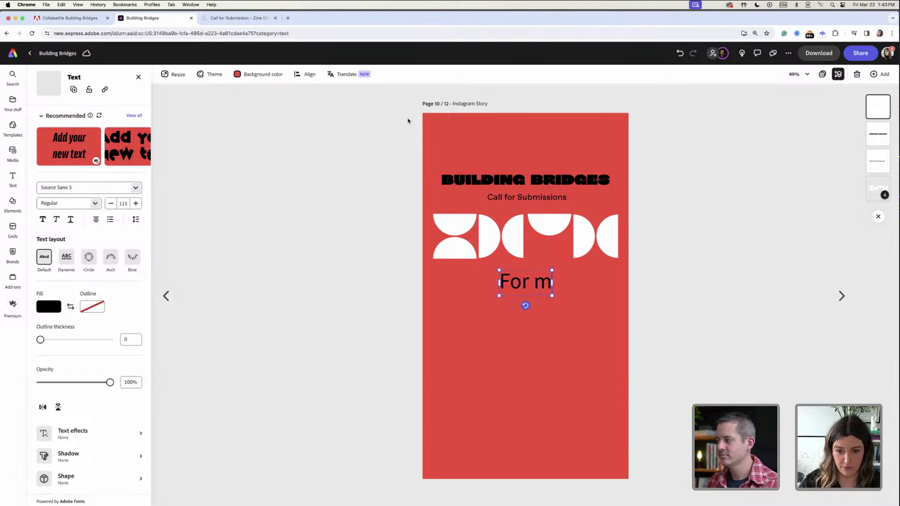
type("ore info")
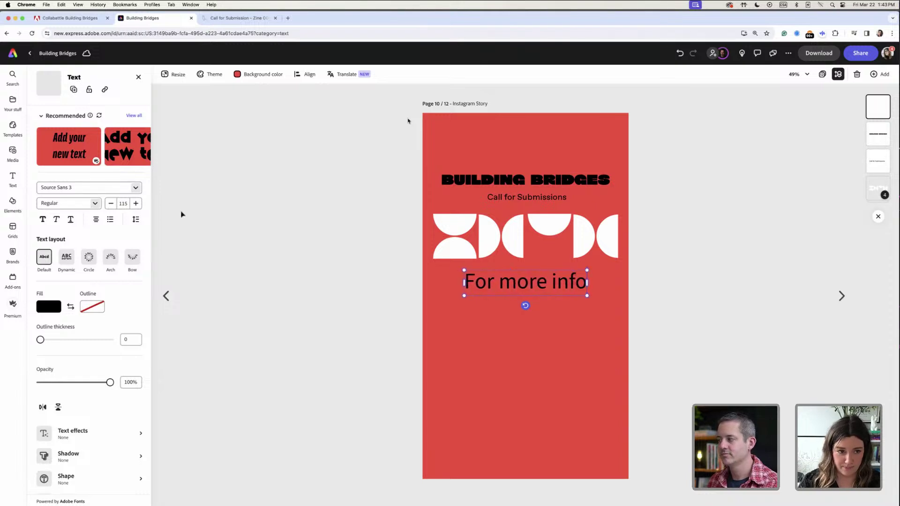
Set the "For more info" text in Big Sexy Sans and scale it down to size 73
left_click(129, 188)
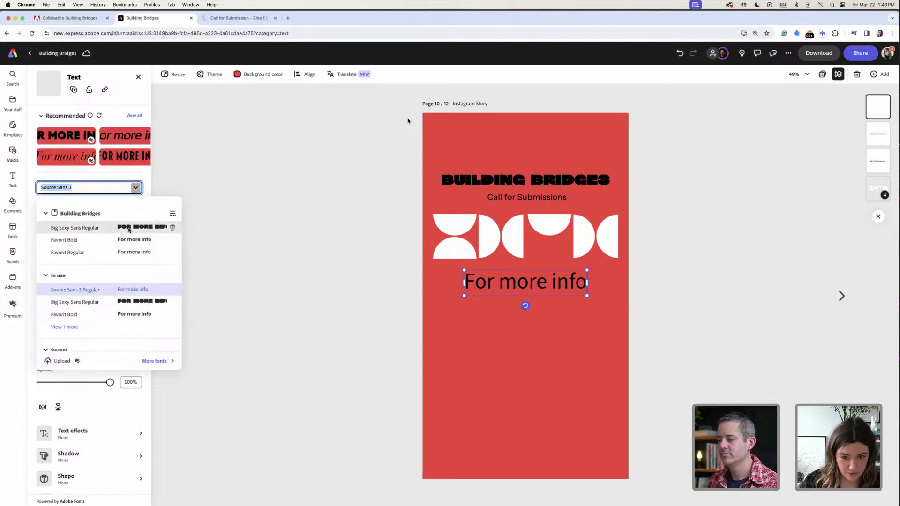
left_click(128, 229)
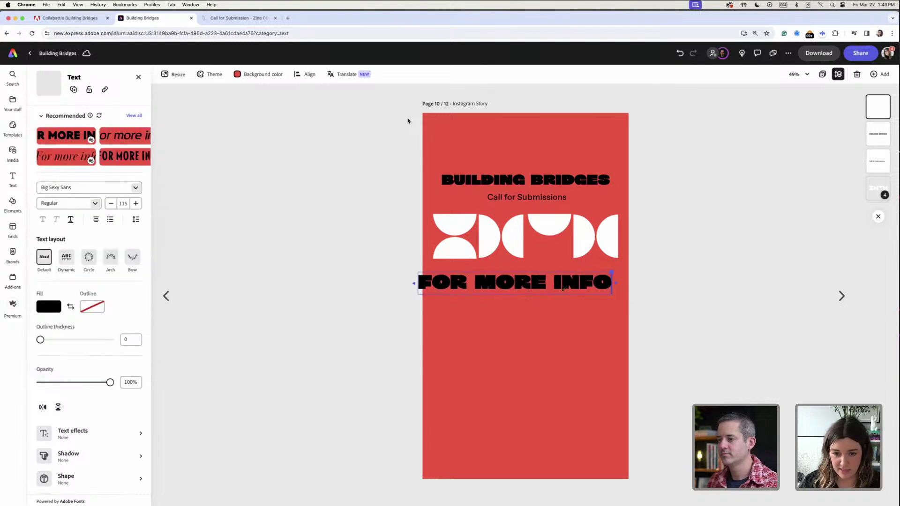
left_click_drag(557, 286, 591, 290)
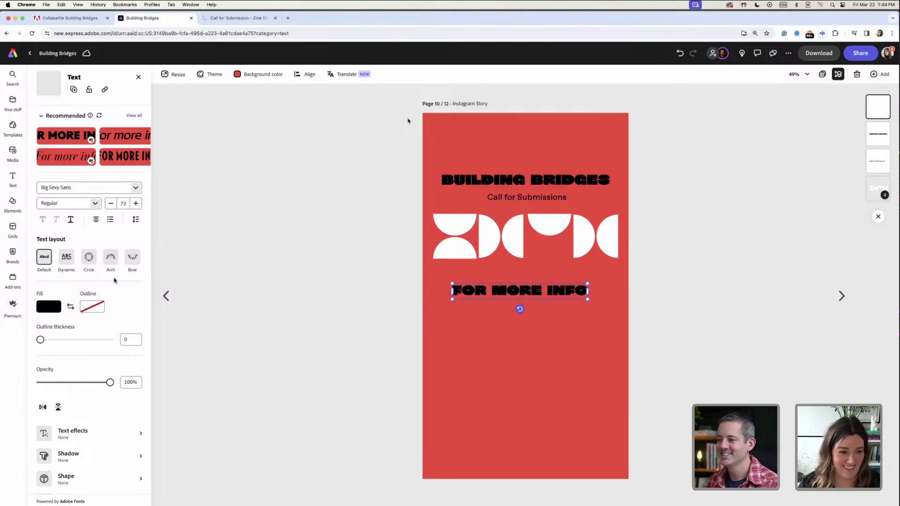
Fill the "For more info" text with white and nudge it slightly right and down below the pattern row
left_click(41, 309)
left_click(92, 261)
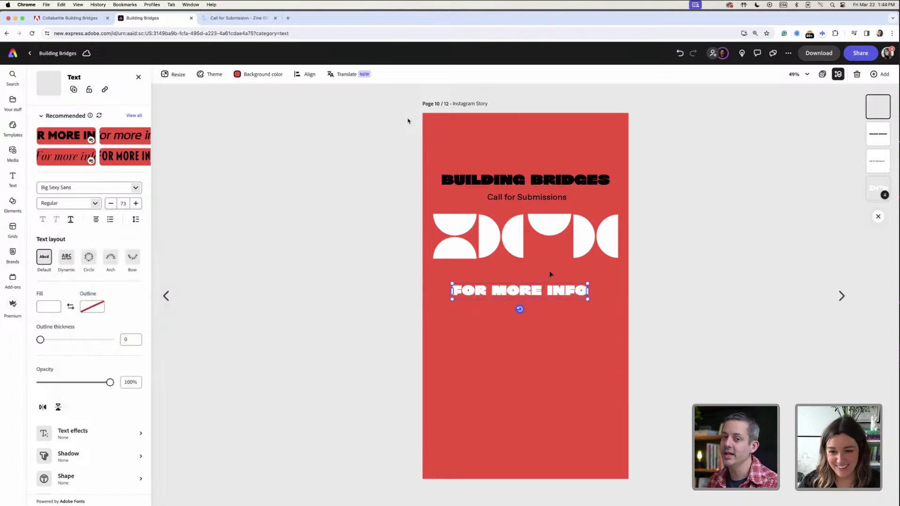
left_click_drag(544, 285, 561, 287)
left_click(555, 345)
left_click(544, 229)
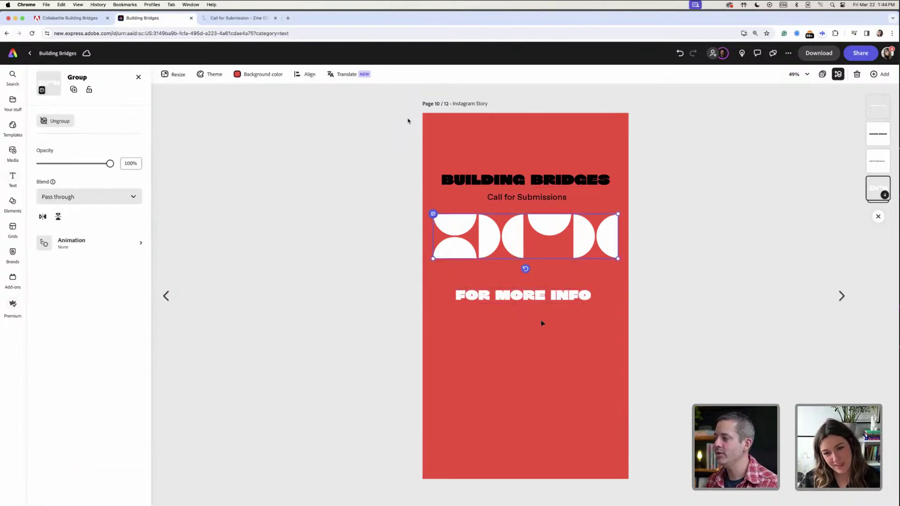
left_click(542, 323)
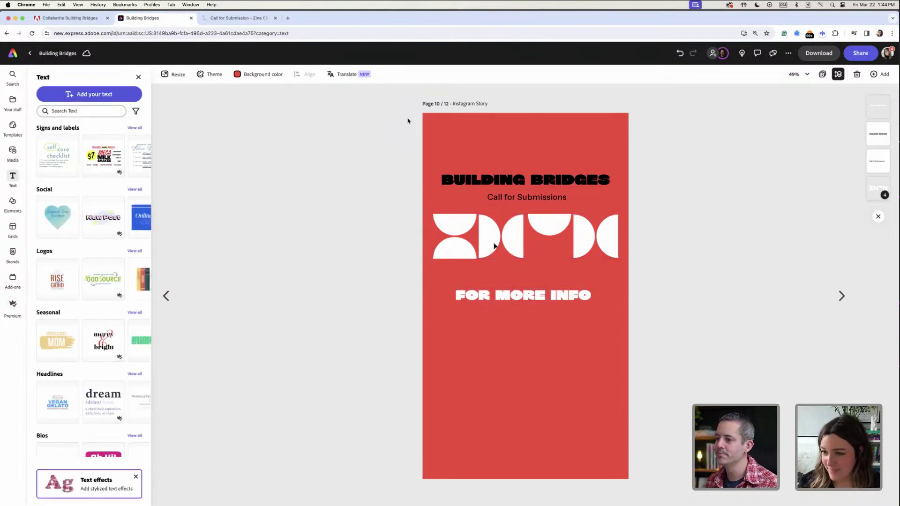
Change the fill of the "For more info" text to black
left_click(523, 295)
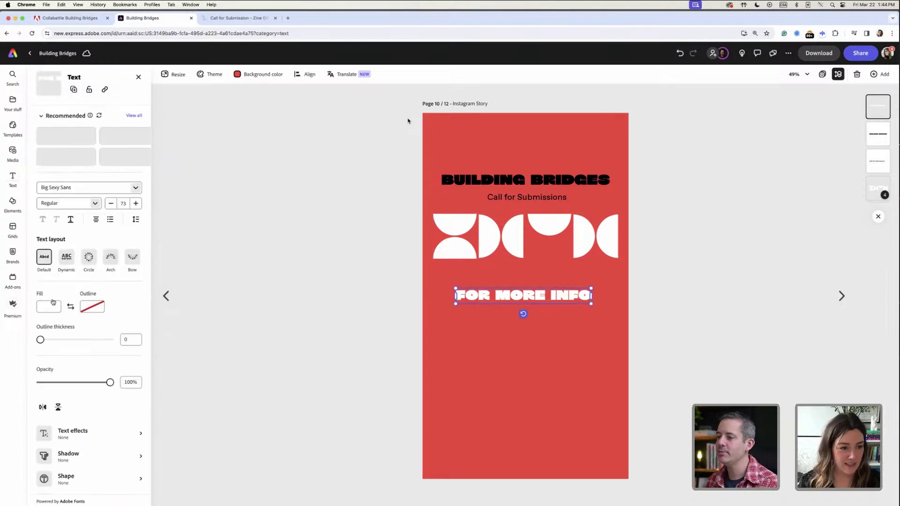
left_click(50, 306)
left_click(76, 261)
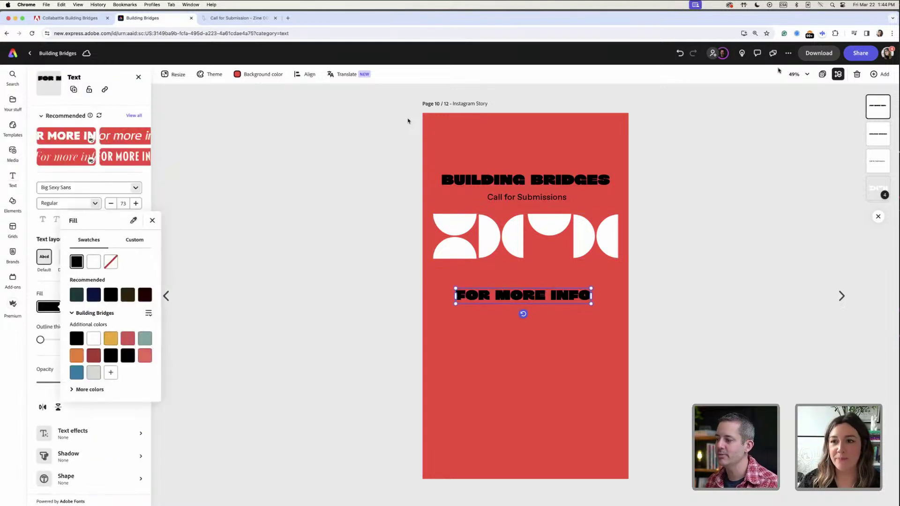
Copy the "In a world that loves to categorize" mission paragraph from Postcard Back 1 on page 2
left_click(824, 76)
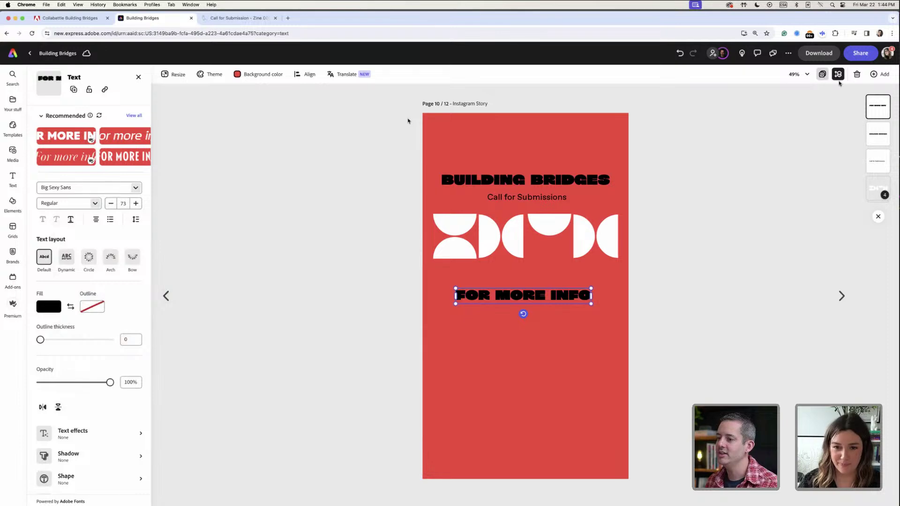
left_click(822, 75)
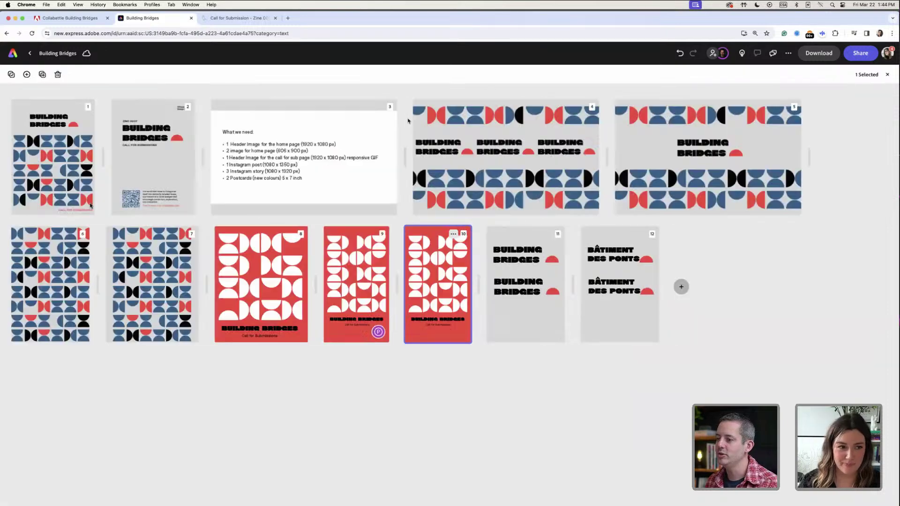
double_click(42, 151)
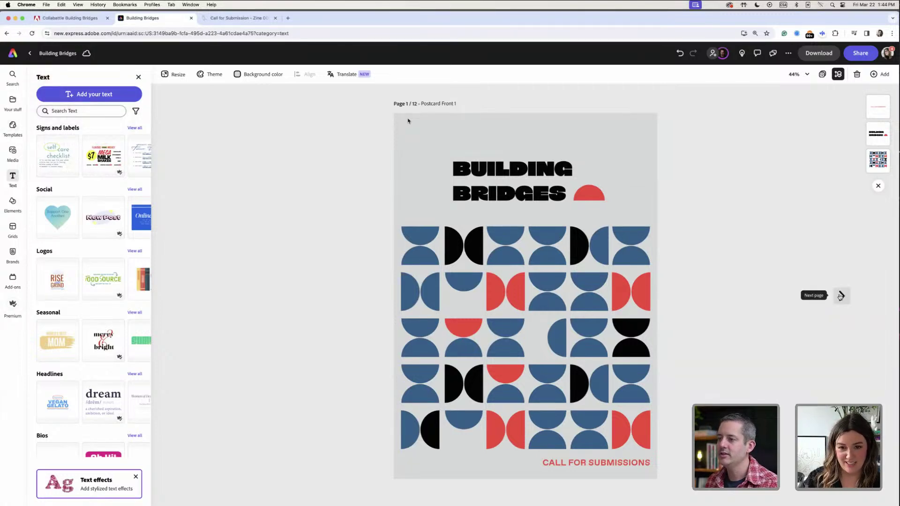
left_click(841, 296)
left_click(509, 438)
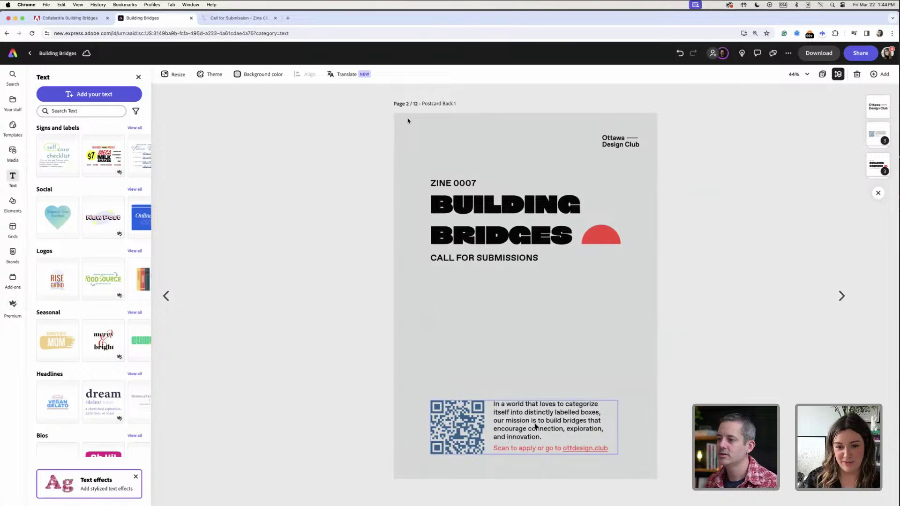
double_click(530, 433)
left_click_drag(530, 433, 492, 405)
key("Escape")
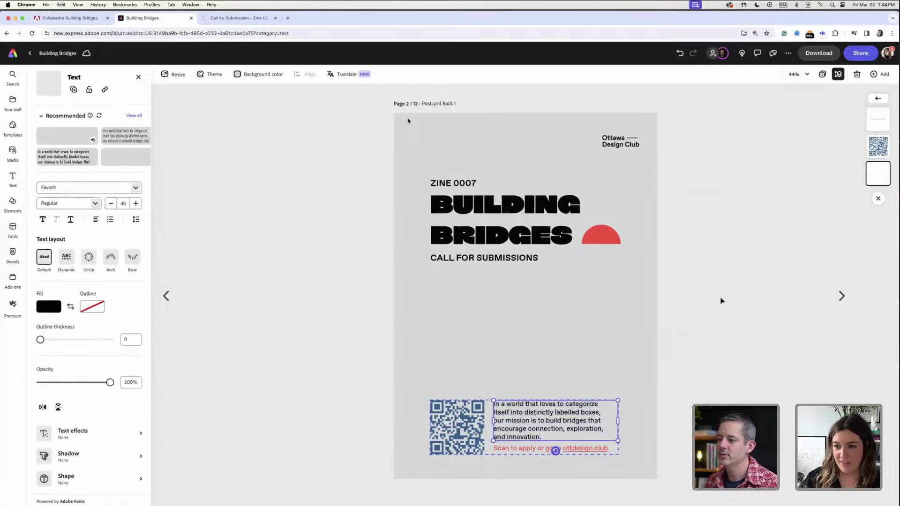
Review pages 3 to 8 and move the red Instagram feed page ahead of the blue patterned one, to position 7
left_click(841, 299)
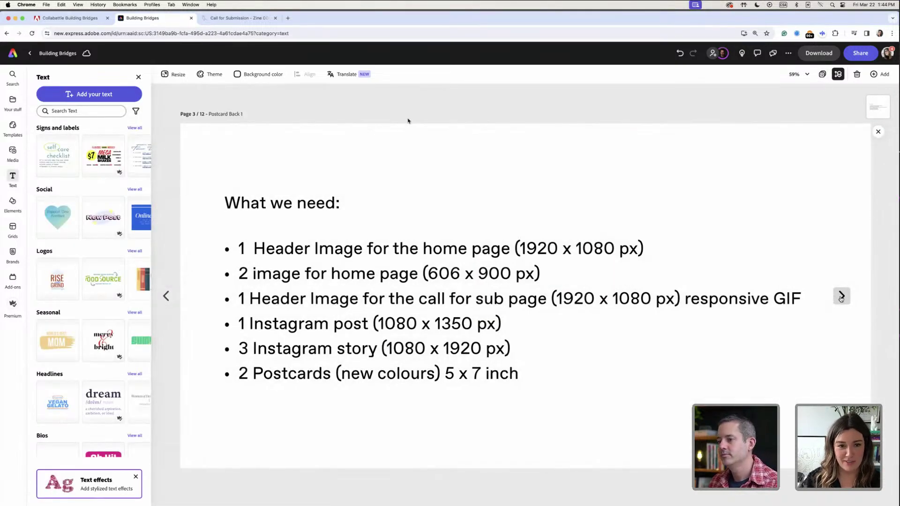
left_click(841, 296)
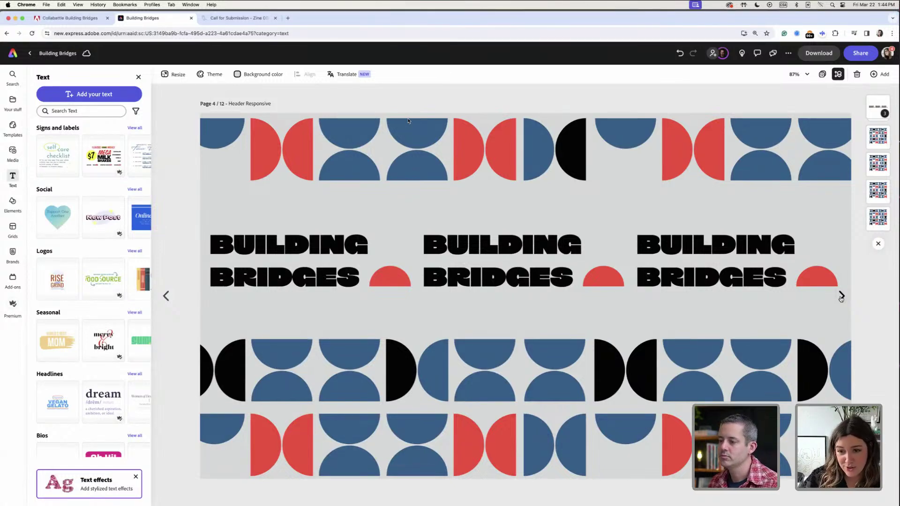
left_click(841, 296)
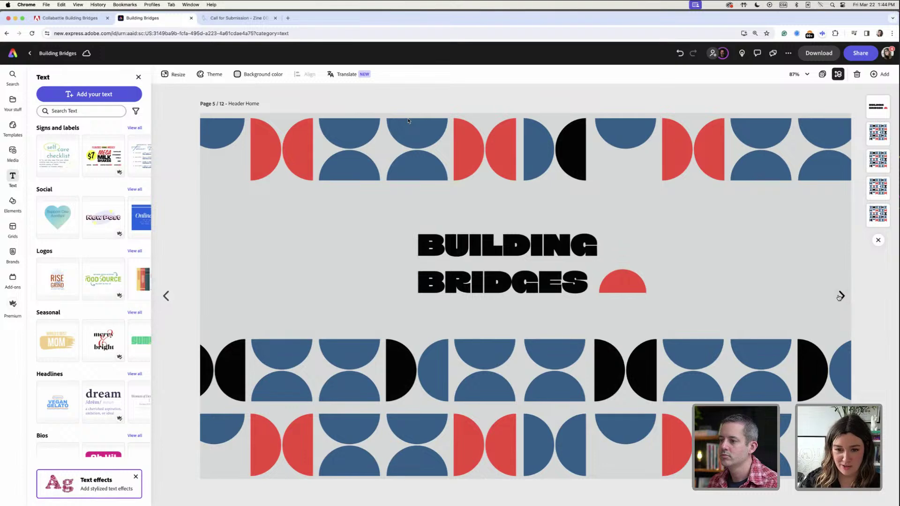
left_click(840, 297)
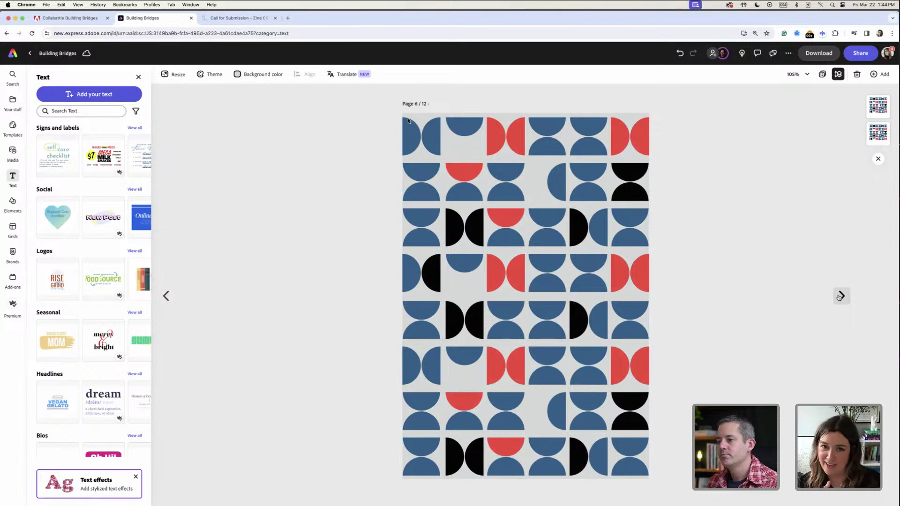
left_click(839, 296)
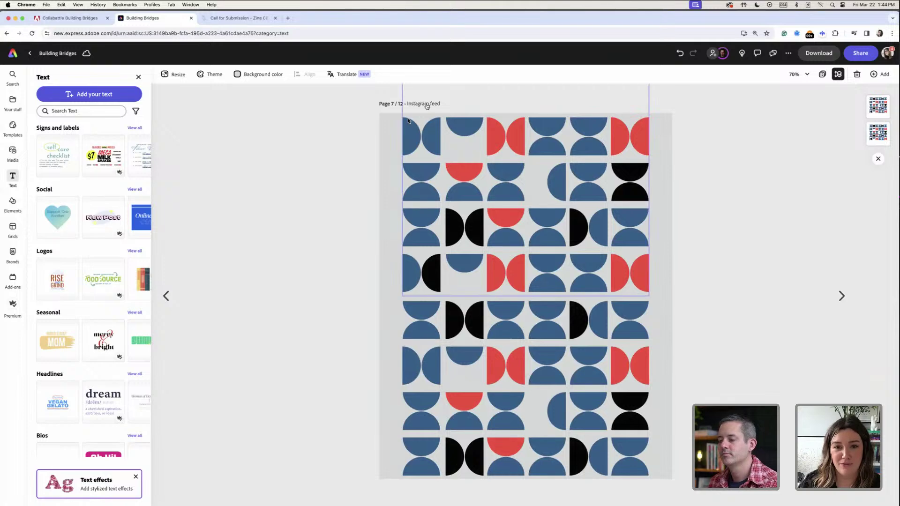
left_click(840, 296)
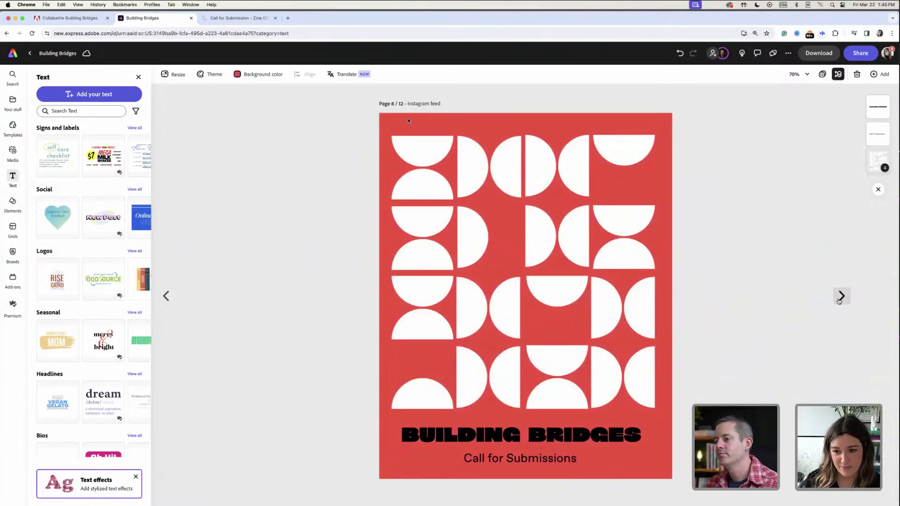
left_click(822, 74)
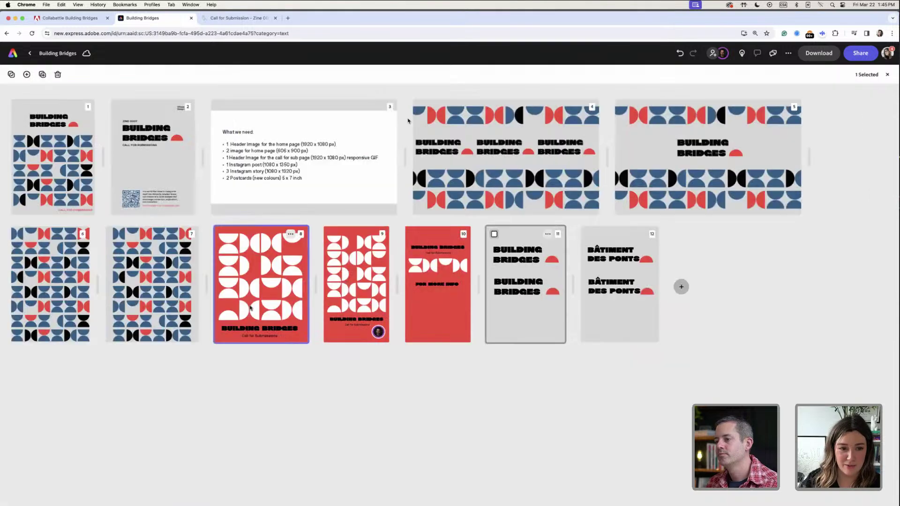
left_click_drag(224, 281, 136, 284)
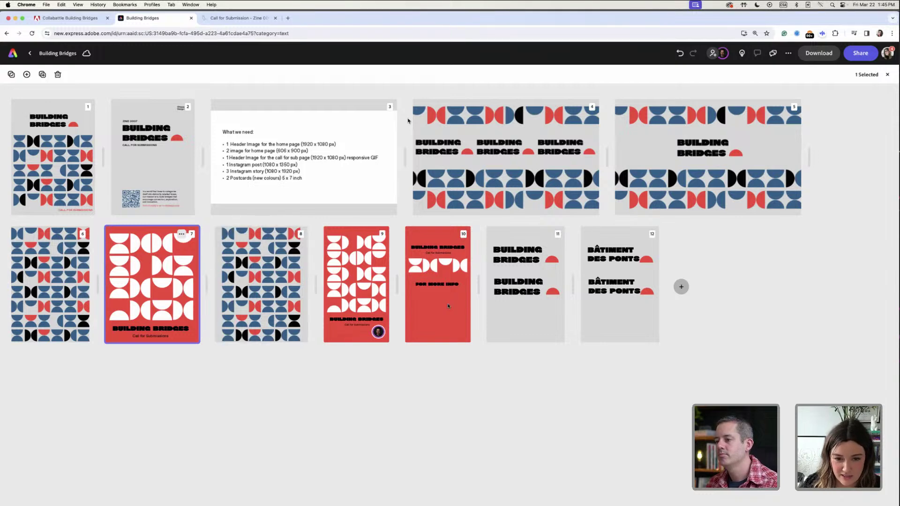
Paste the mission paragraph onto the page 10 Instagram story and set it in Favorit Bold, left-aligned
double_click(428, 338)
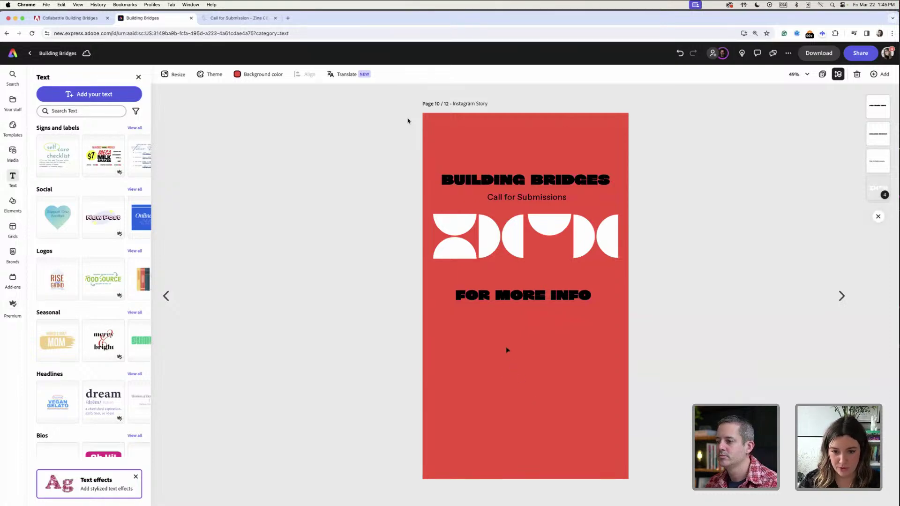
key("ctrl+v")
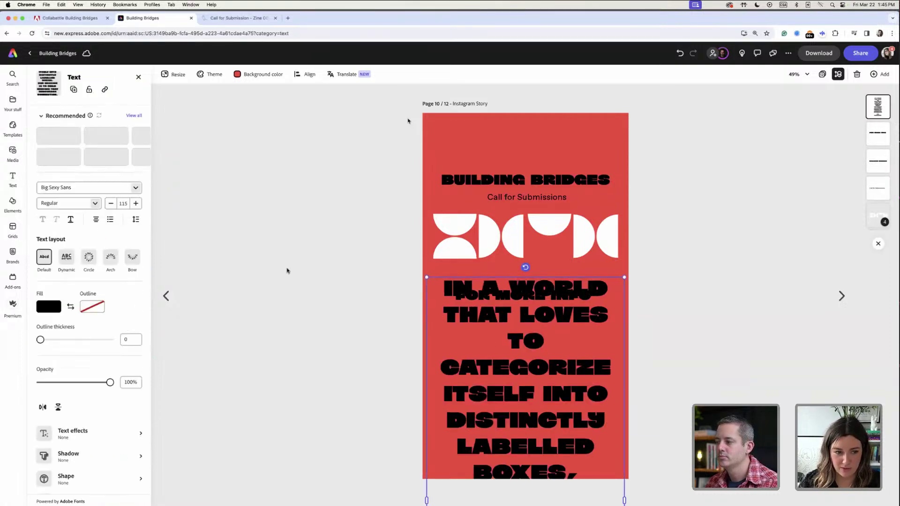
left_click(136, 188)
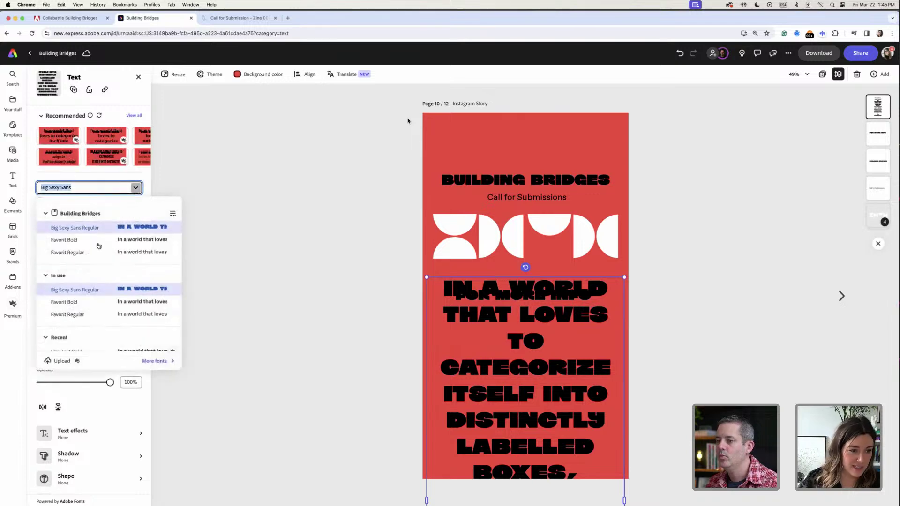
left_click(96, 241)
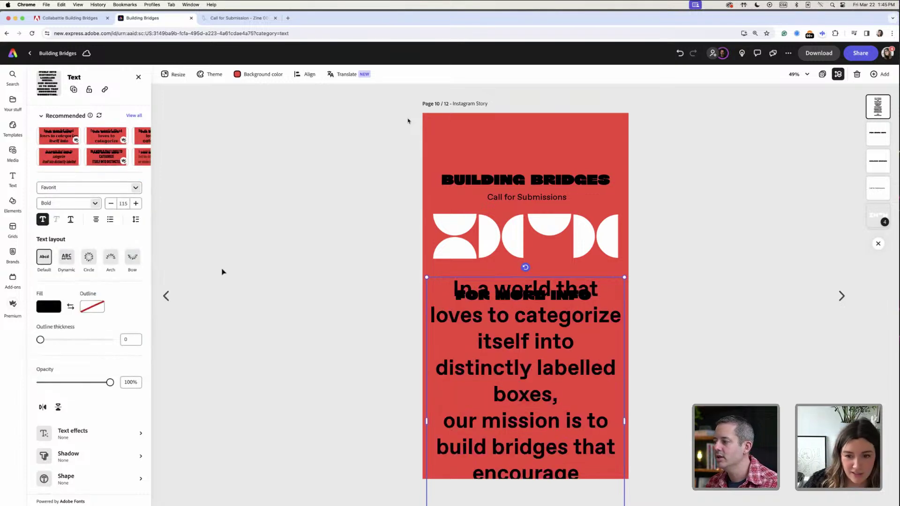
left_click(95, 220)
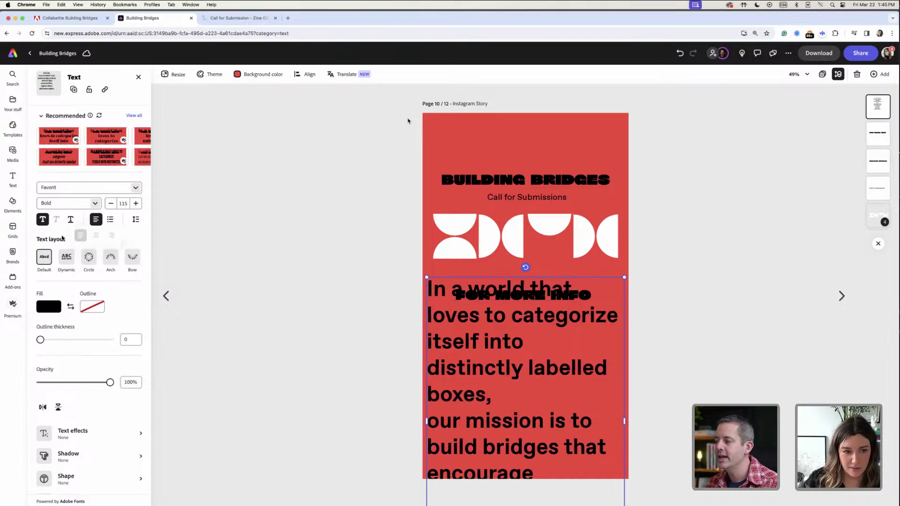
Reduce the mission paragraph's font size to 40 and set its weight to Regular
left_click(136, 204)
left_click(110, 203)
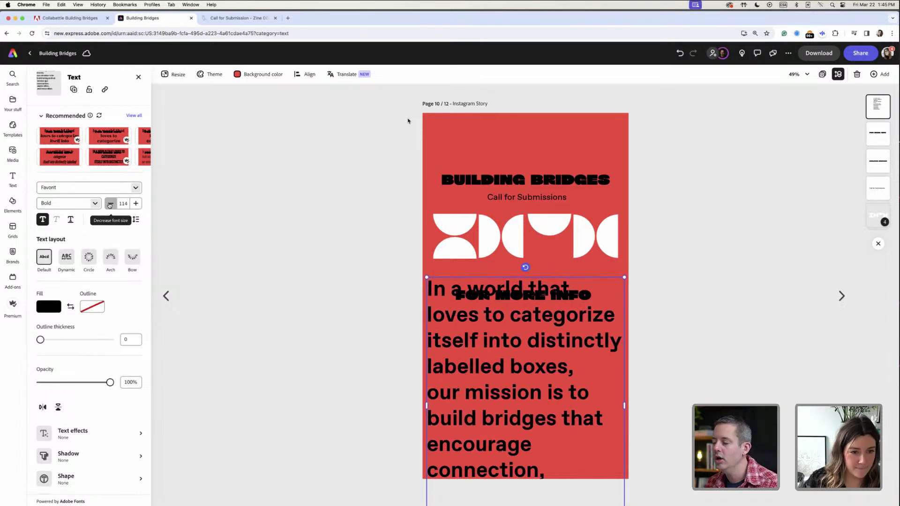
left_click(109, 203)
left_click(110, 204)
left_click(110, 204)
left_click(110, 203)
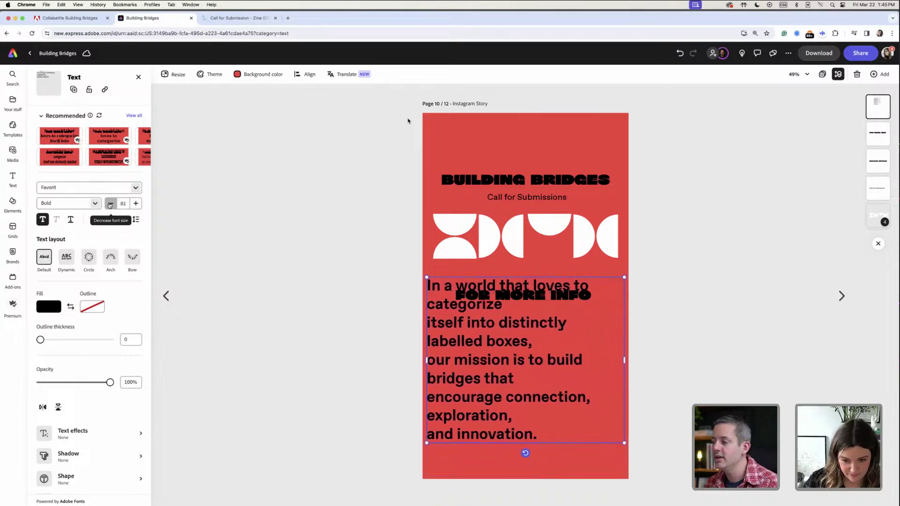
left_click(109, 204)
left_click(110, 204)
left_click(110, 204)
left_click(109, 203)
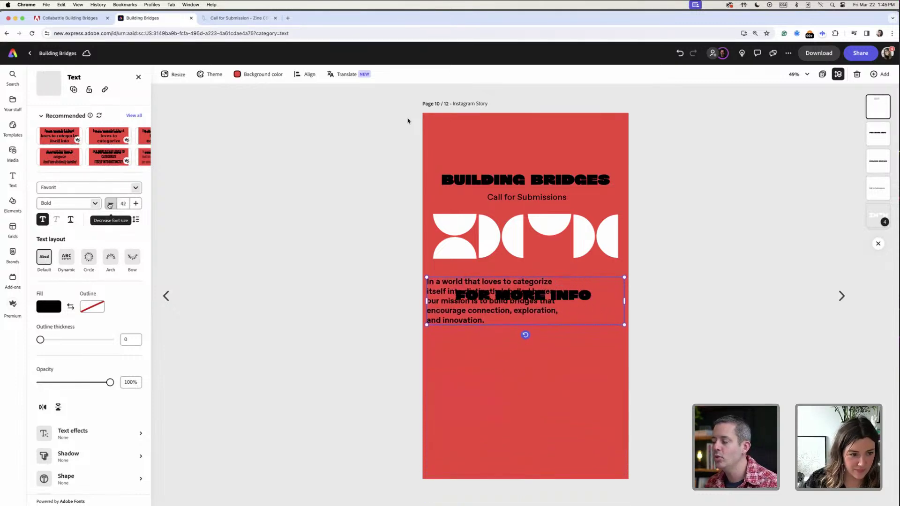
left_click(109, 203)
left_click(88, 202)
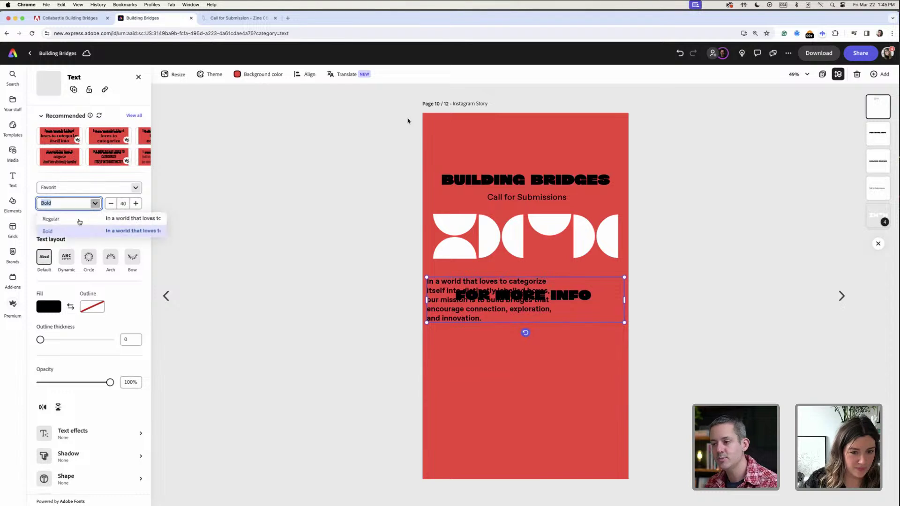
left_click(79, 220)
Narrow the mission paragraph's text box and place it centred in the lower part of the story, well below "For more info"
left_click_drag(543, 288, 557, 343)
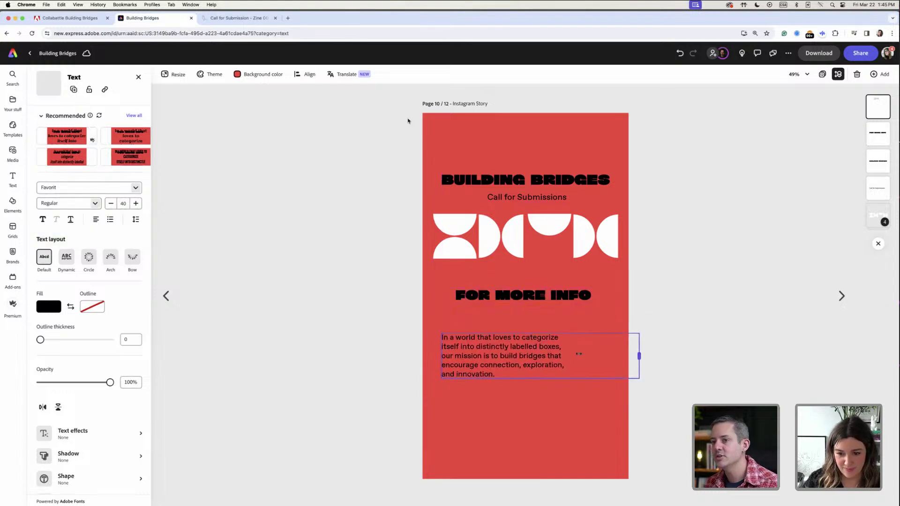
left_click_drag(638, 355, 551, 400)
left_click(556, 317)
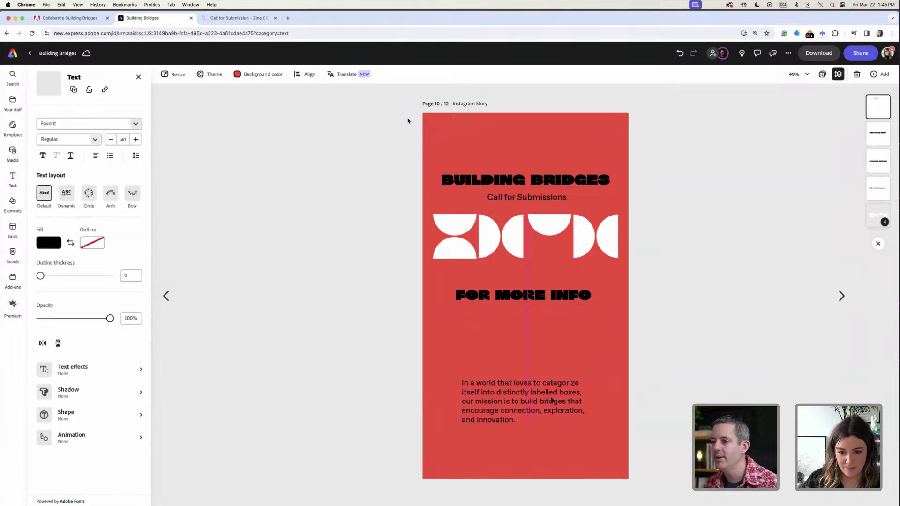
left_click(551, 275)
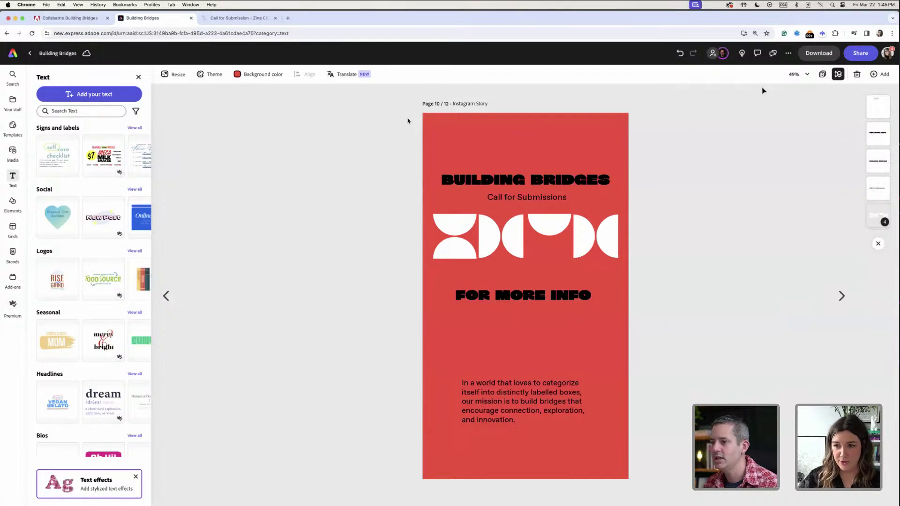
Move the Header Responsive page from position 4 to the end of the page order
left_click(821, 75)
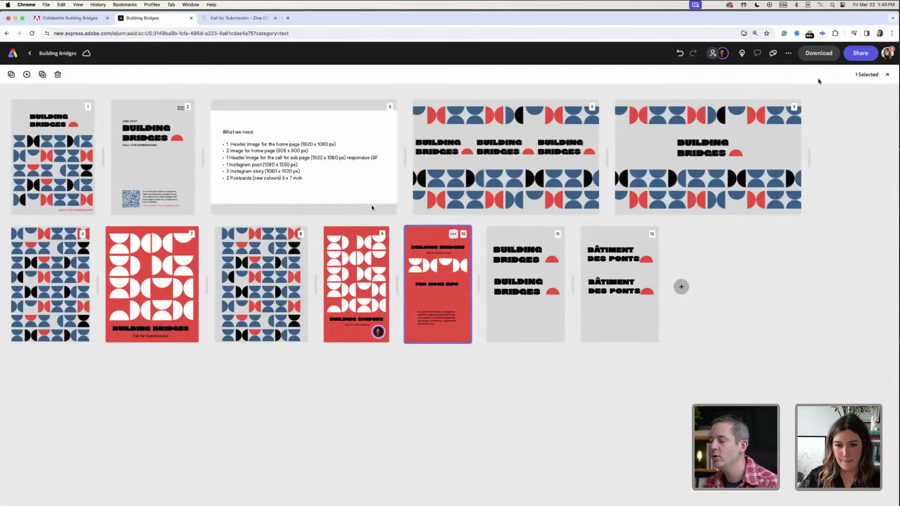
left_click(194, 377)
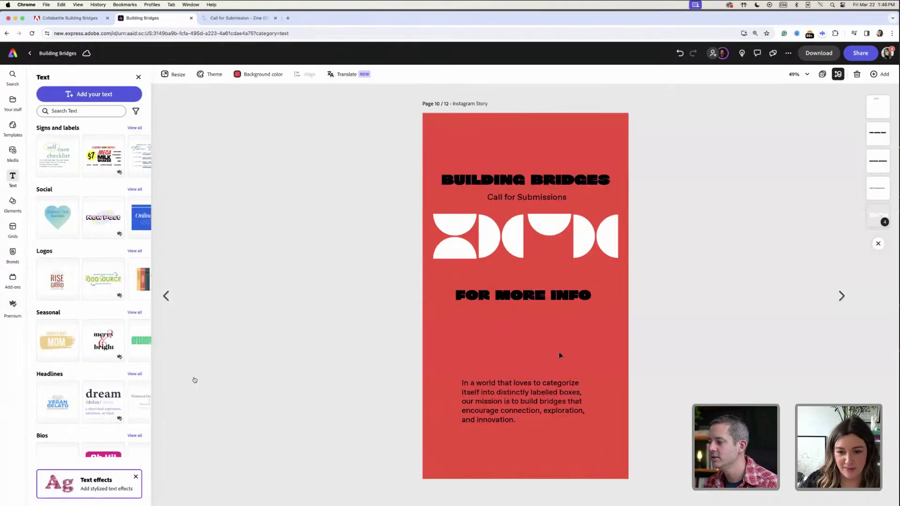
left_click(823, 74)
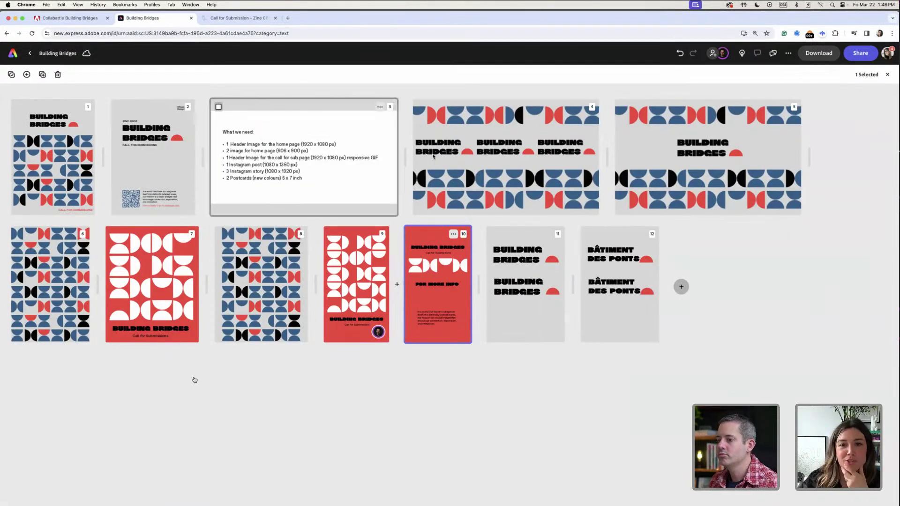
left_click(480, 176)
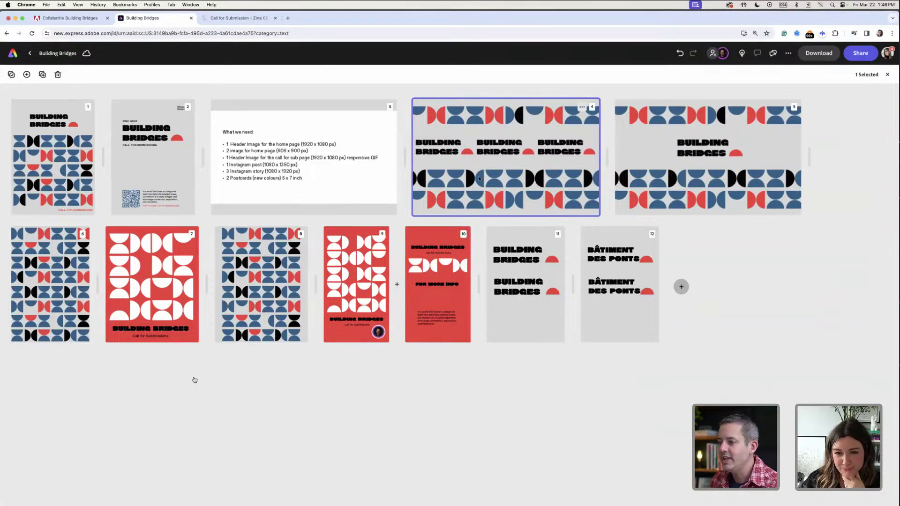
double_click(510, 176)
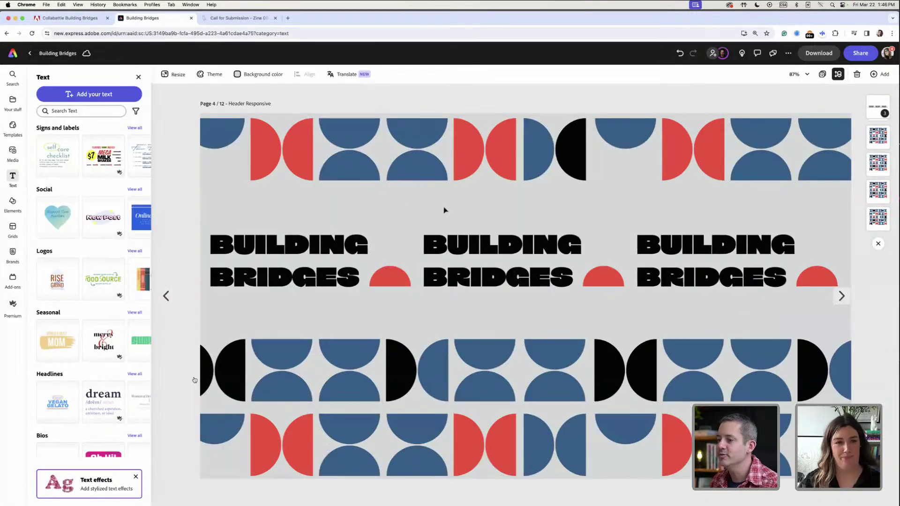
left_click(822, 74)
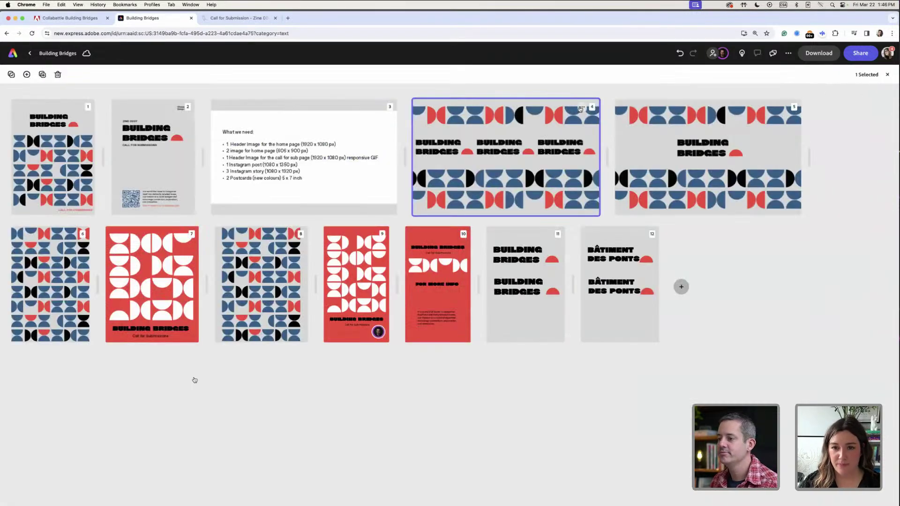
left_click_drag(466, 109, 518, 257)
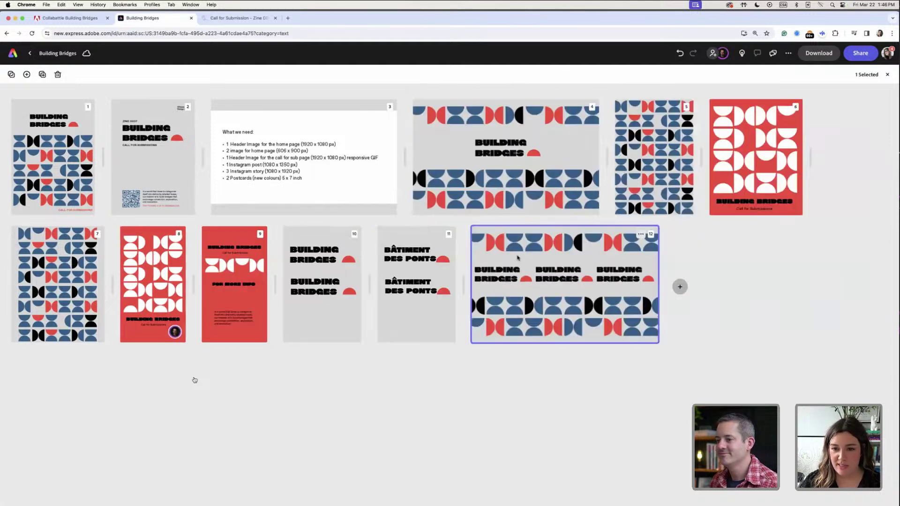
Duplicate the Header Responsive page as page 13 and open the copy for editing
left_click(640, 237)
left_click(620, 261)
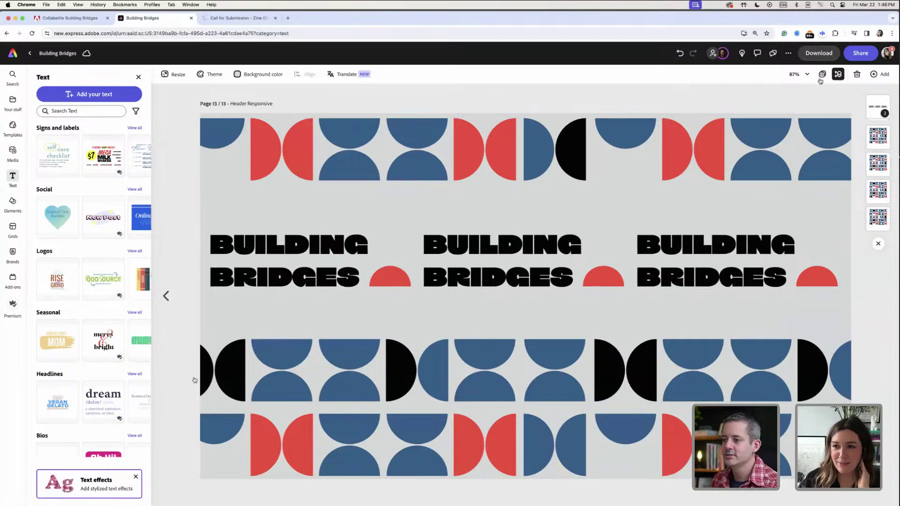
scroll(817, 142, "down", 3)
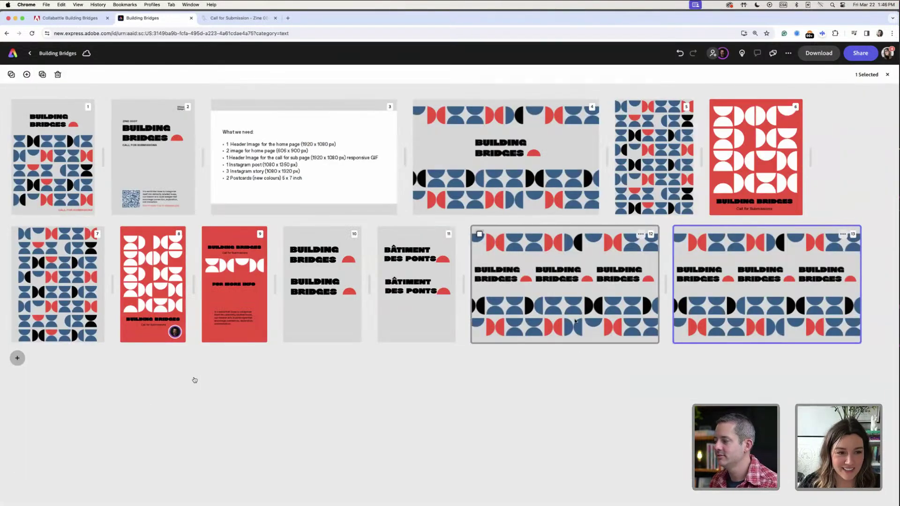
double_click(777, 306)
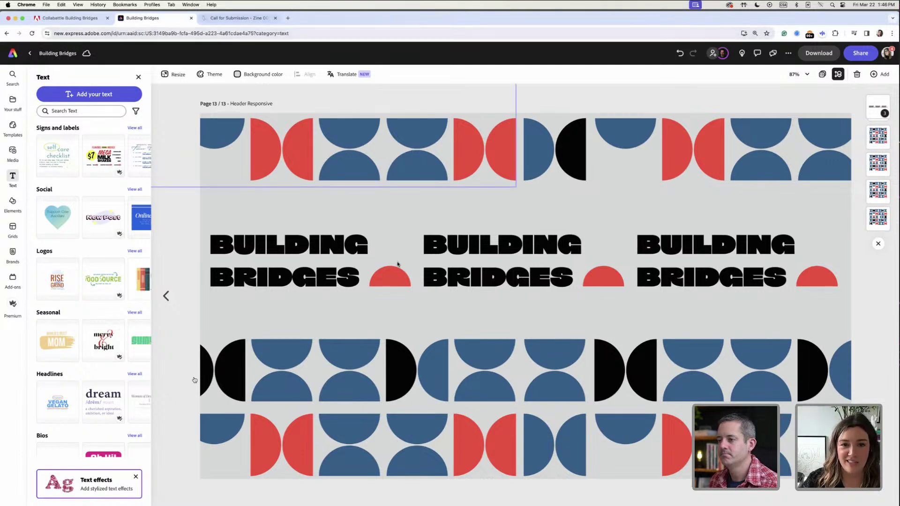
Check the header on the Call for Submission web page and ungroup the three Building Bridges wordmarks on page 13
left_click(247, 19)
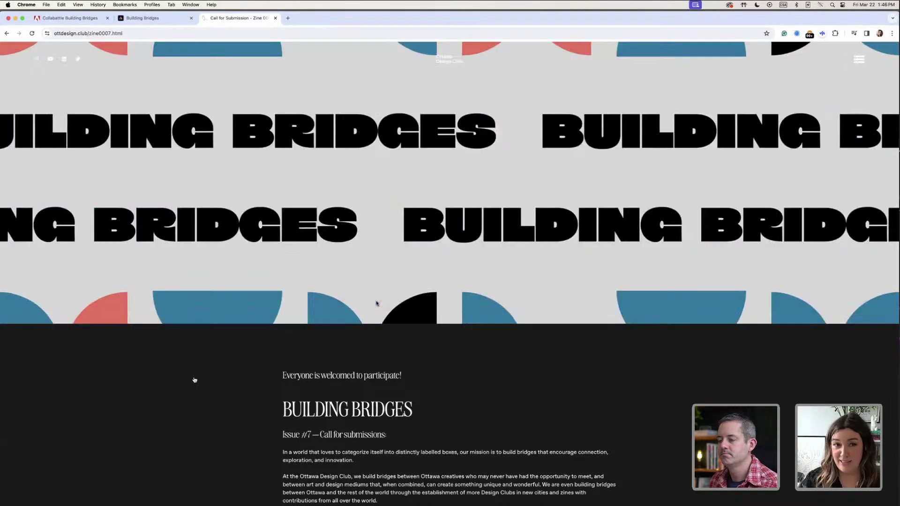
key("ctrl+shift+Tab")
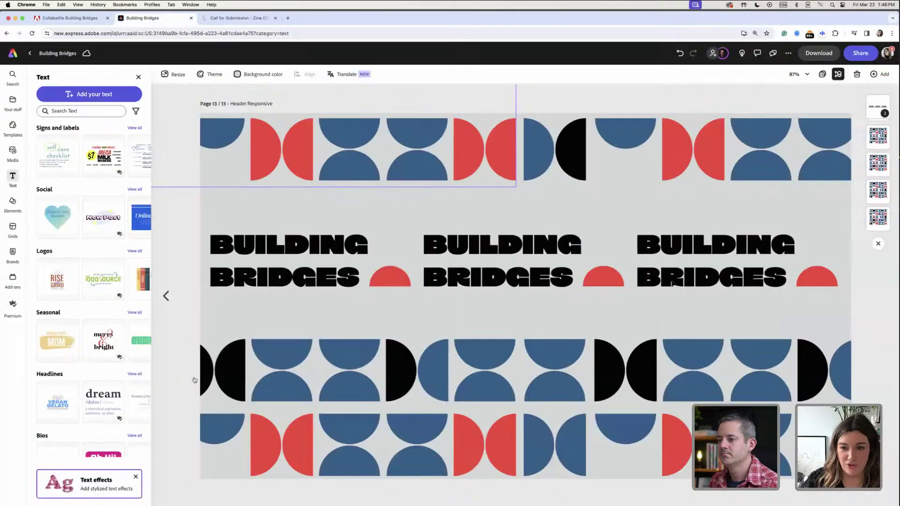
left_click(477, 280)
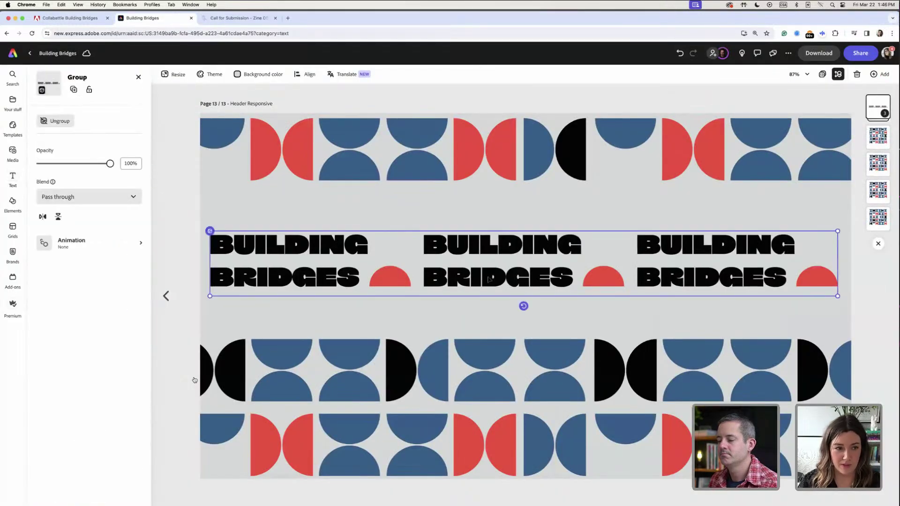
left_click(52, 124)
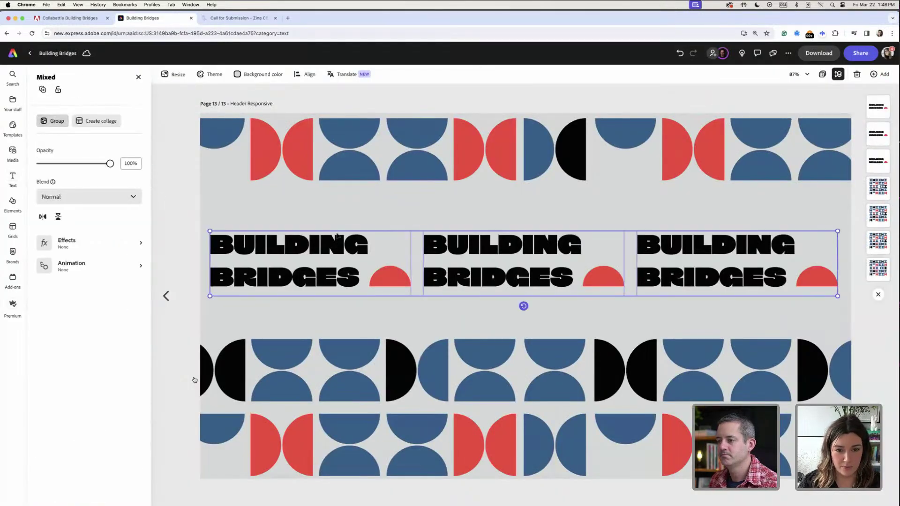
left_click(189, 232)
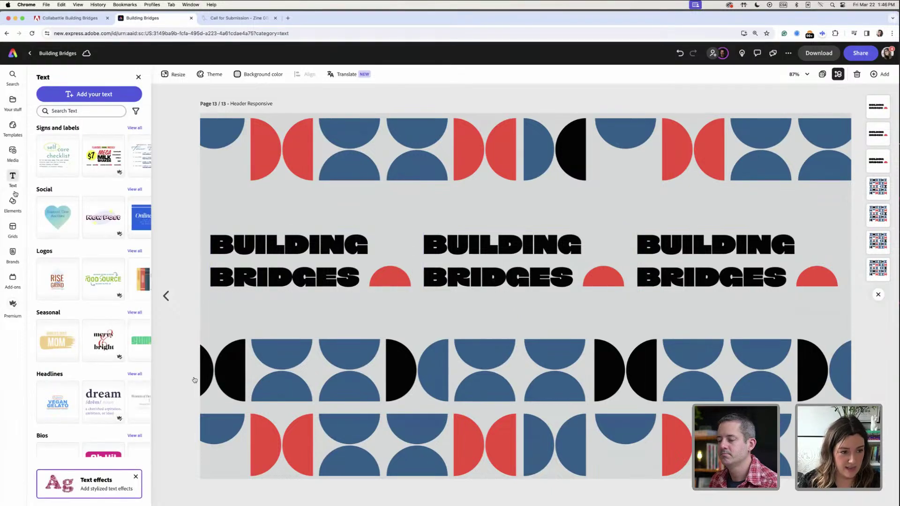
Replace all three wordmarks on page 13 with the library's Artwork 12, the black wordmark with a yellow-orange half circle
mouse_move(15, 278)
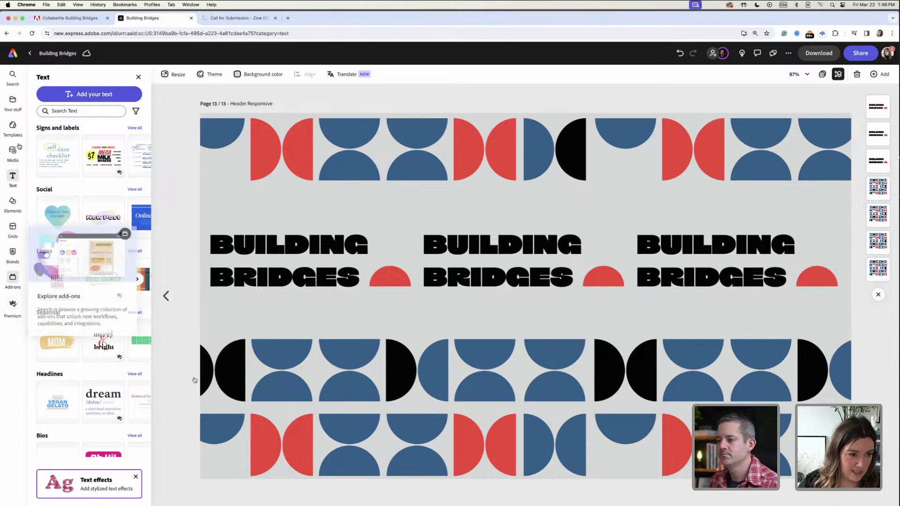
left_click(13, 101)
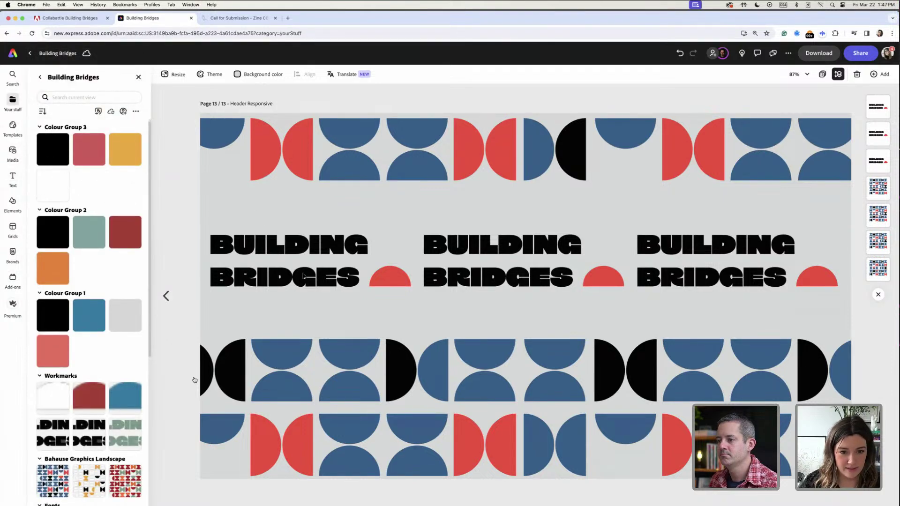
left_click(322, 277)
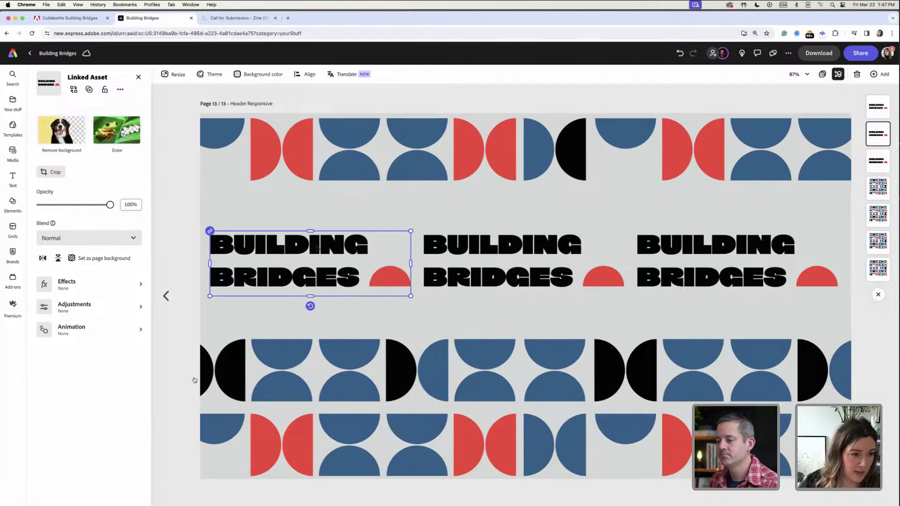
left_click(73, 90)
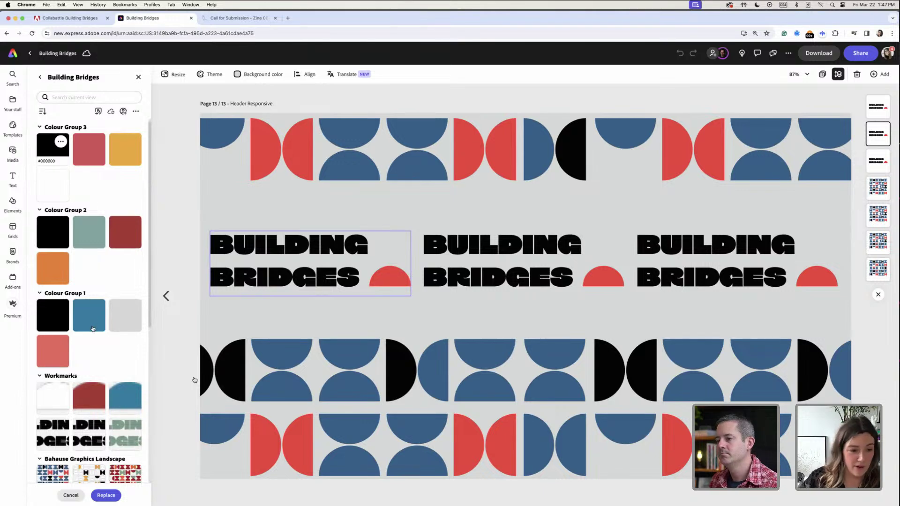
scroll(89, 356, "down", 2)
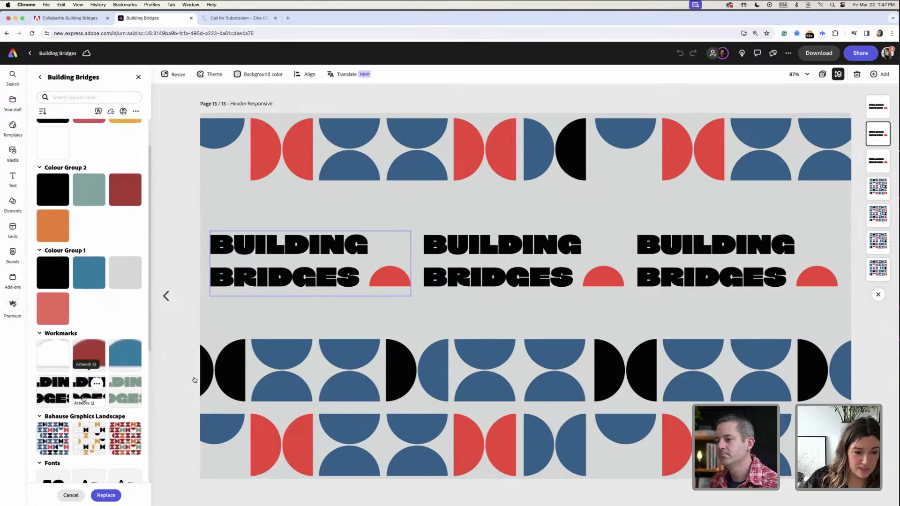
left_click(84, 396)
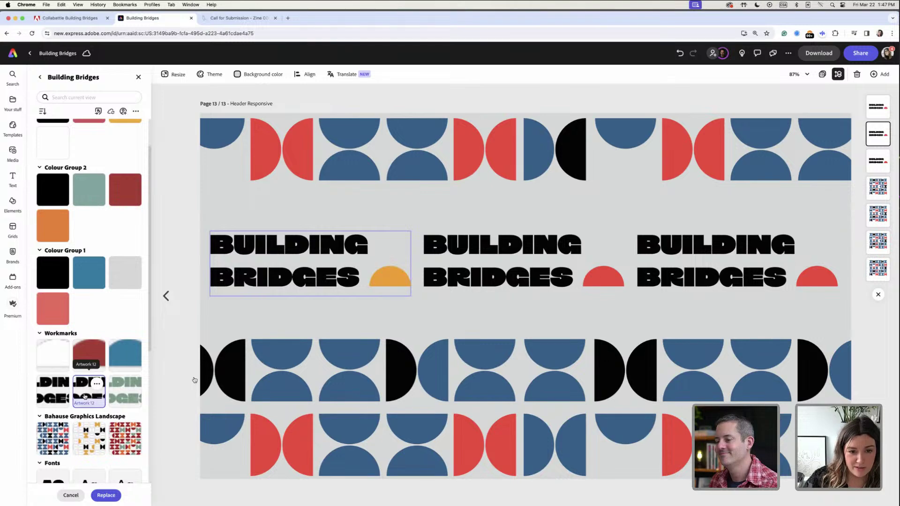
left_click(515, 262)
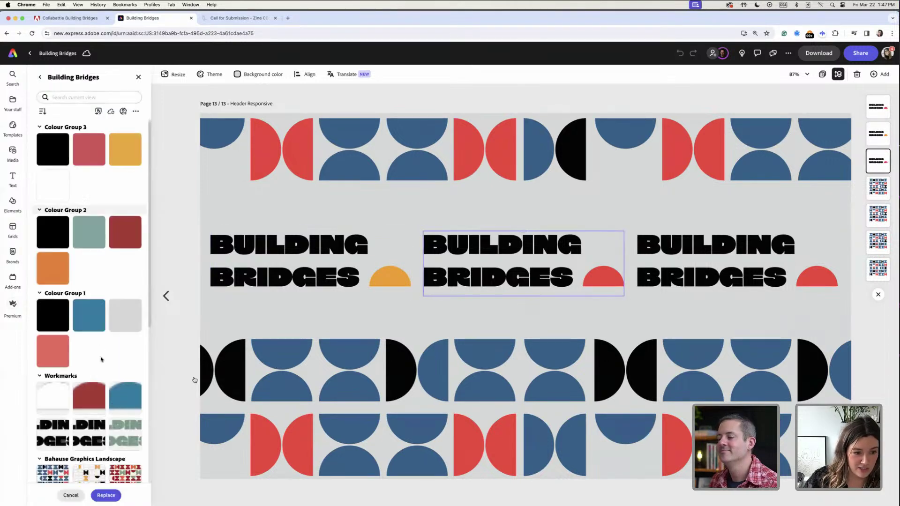
left_click(89, 433)
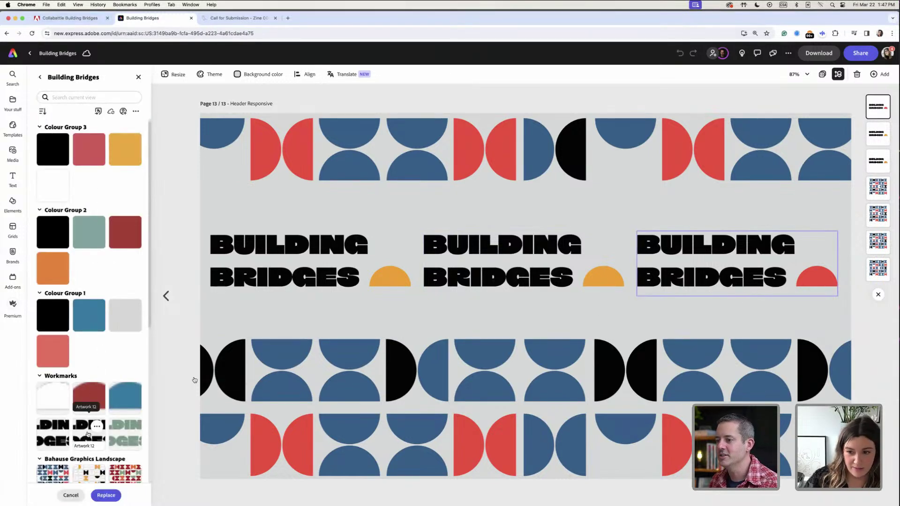
scroll(88, 434, "down", 3)
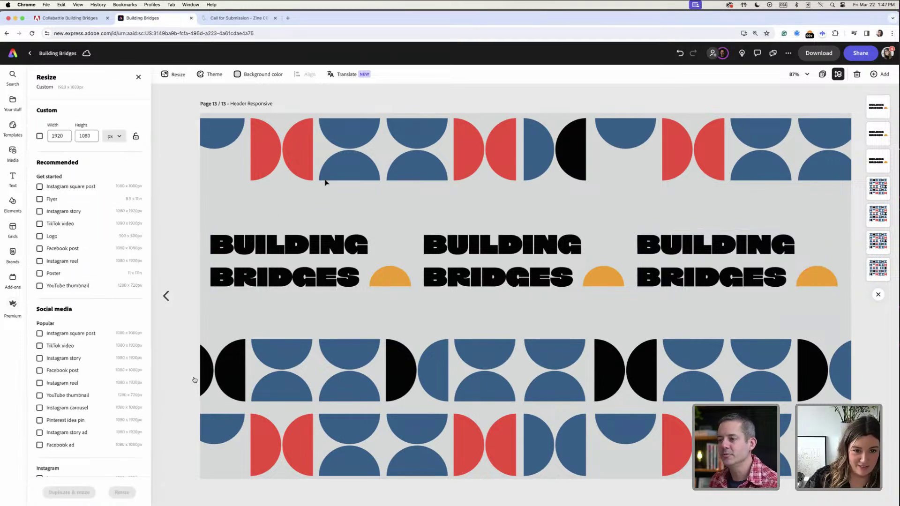
Replace the upper-left pattern graphic on page 13 with Artwork 10 from the Bahause Graphics Landscape group
left_click(326, 182)
left_click(73, 90)
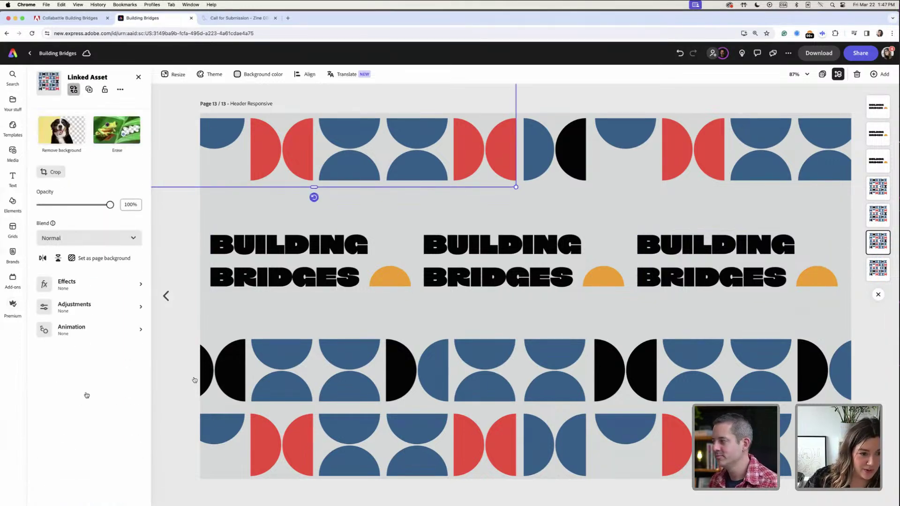
scroll(94, 384, "down", 2)
scroll(98, 396, "down", 1)
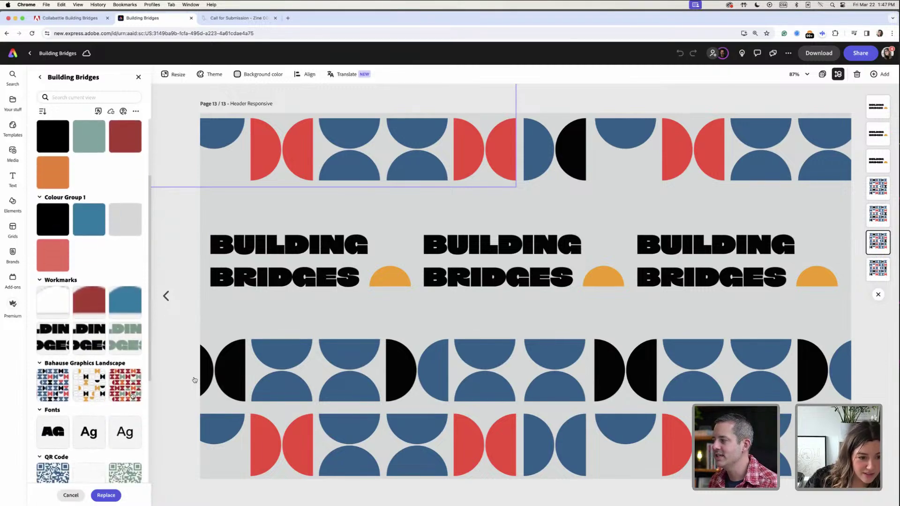
left_click(94, 390)
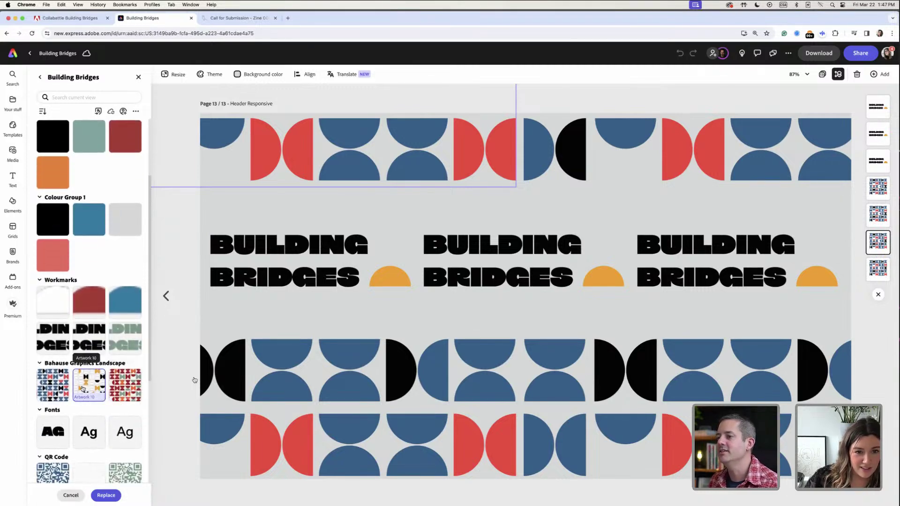
Replace the upper-right pattern graphic on page 13 with the same white, black and orange Artwork 10
left_click(566, 172)
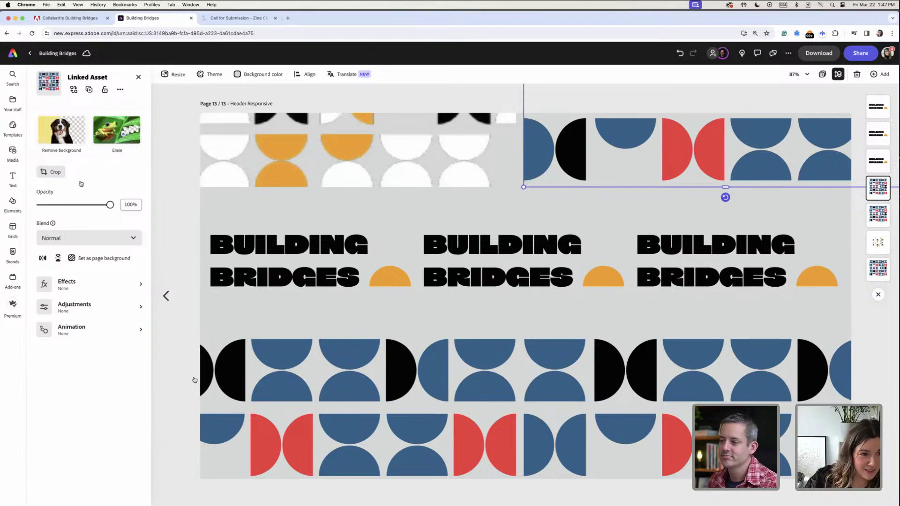
left_click(74, 89)
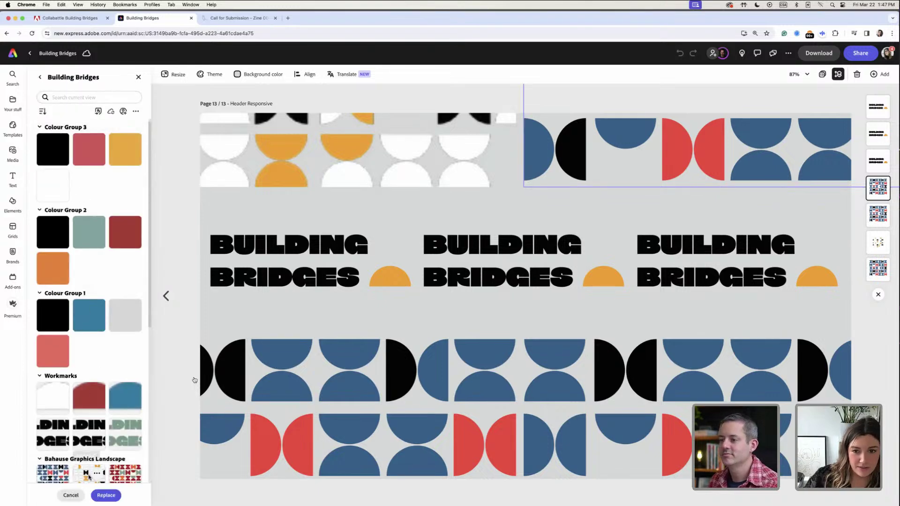
left_click(96, 473)
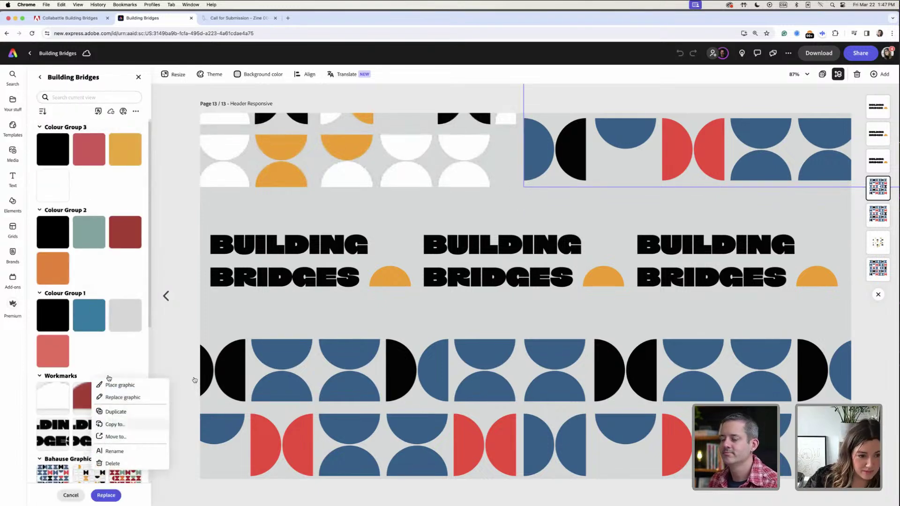
left_click(82, 480)
left_click(92, 480)
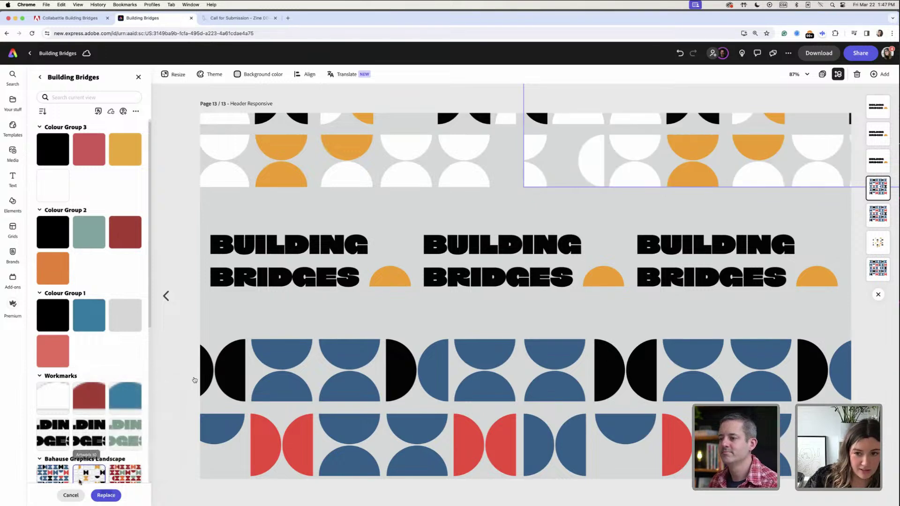
left_click(106, 496)
left_click(396, 211)
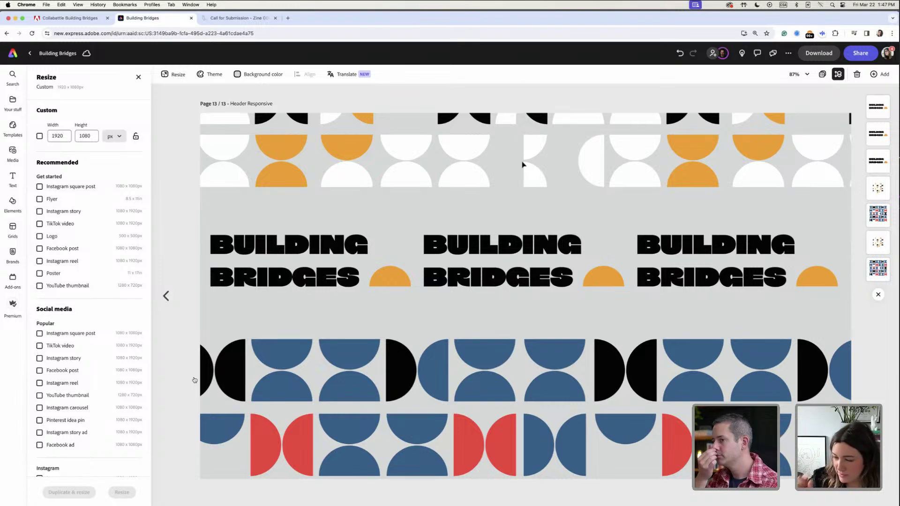
Replace both lower pattern graphics on page 13 with Artwork 10 from the Building Bridges library
left_click(294, 385)
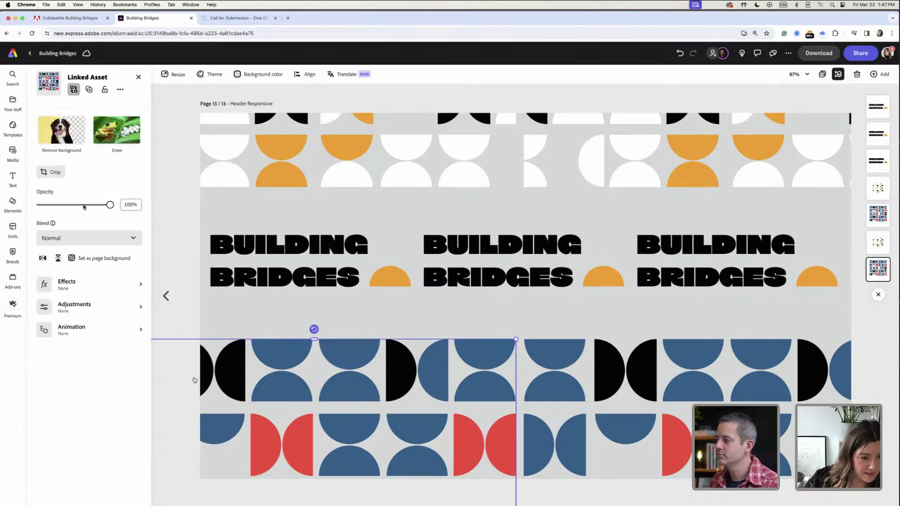
left_click(73, 89)
left_click(90, 482)
left_click(111, 495)
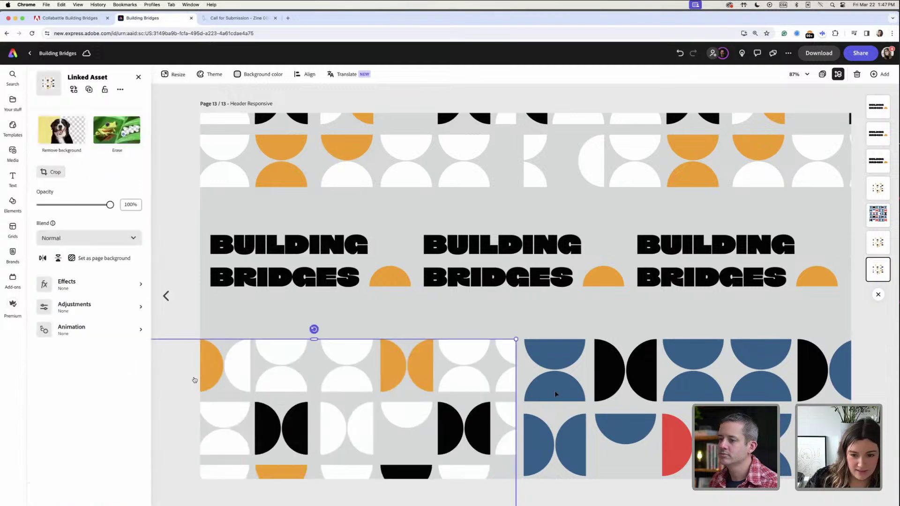
left_click(74, 89)
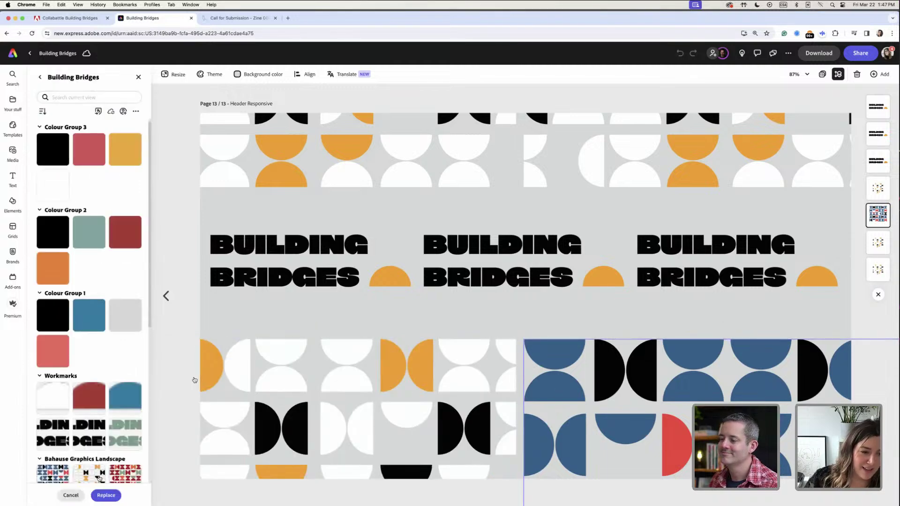
left_click(78, 474)
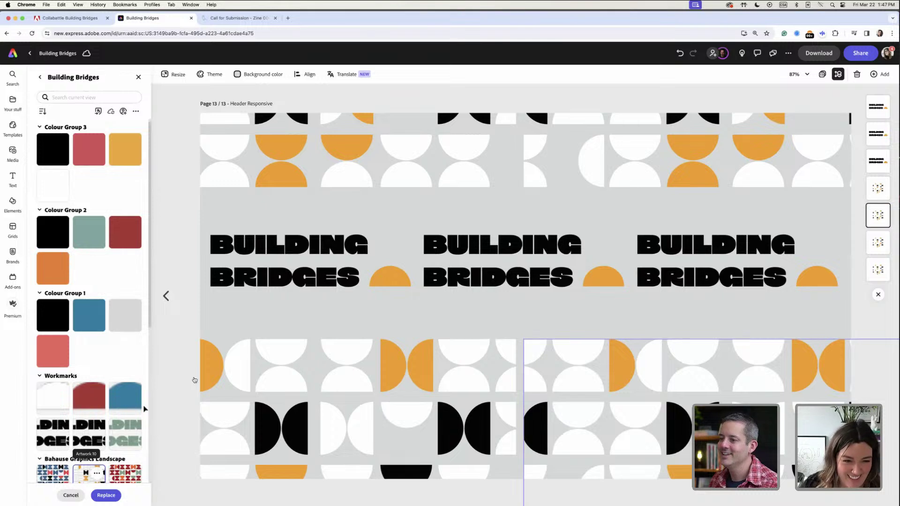
left_click(208, 219)
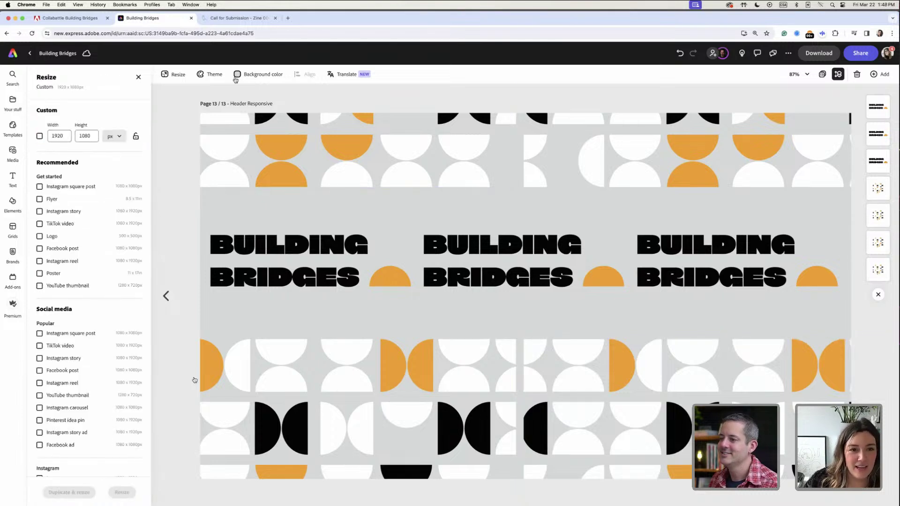
Set page 13's background color to the rose-red Building Bridges library swatch that sits beside the yellow one
left_click(259, 74)
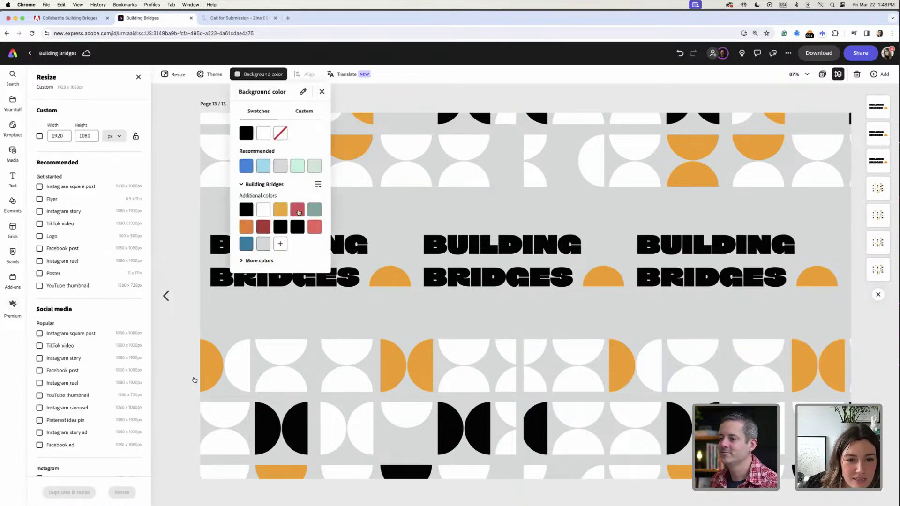
left_click(298, 211)
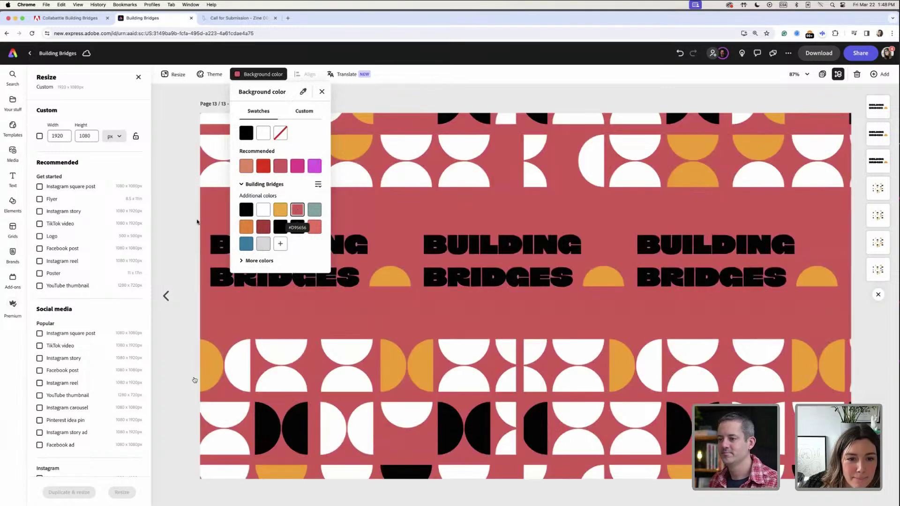
left_click(131, 218)
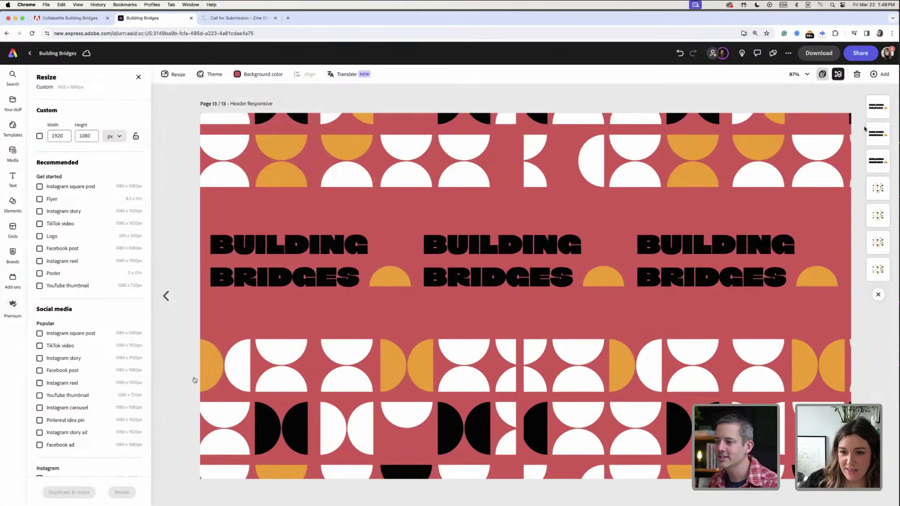
Duplicate the red Header Responsive page as page 14 and open the copy for editing
left_click(827, 75)
left_click(842, 233)
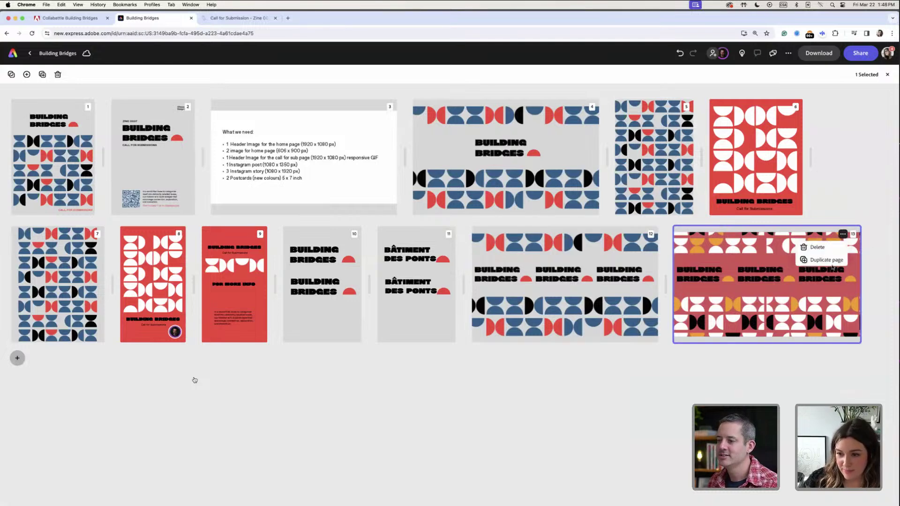
left_click(829, 261)
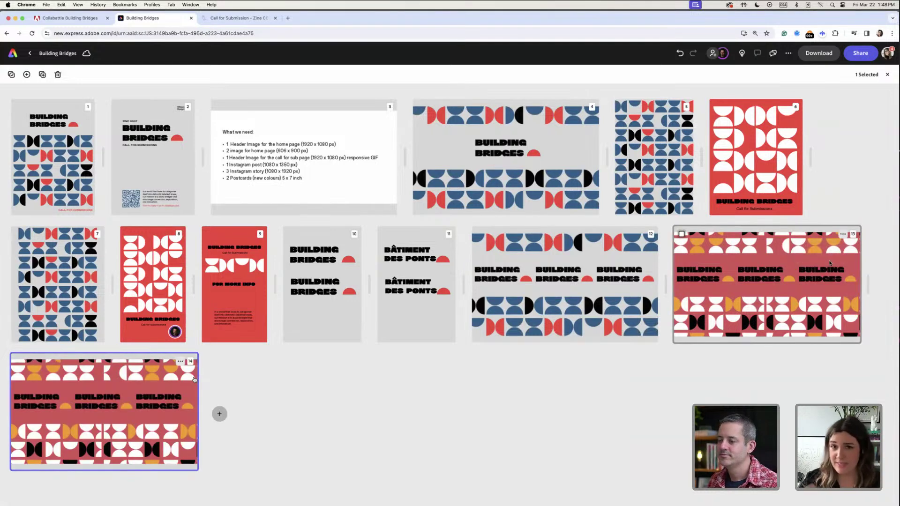
double_click(194, 380)
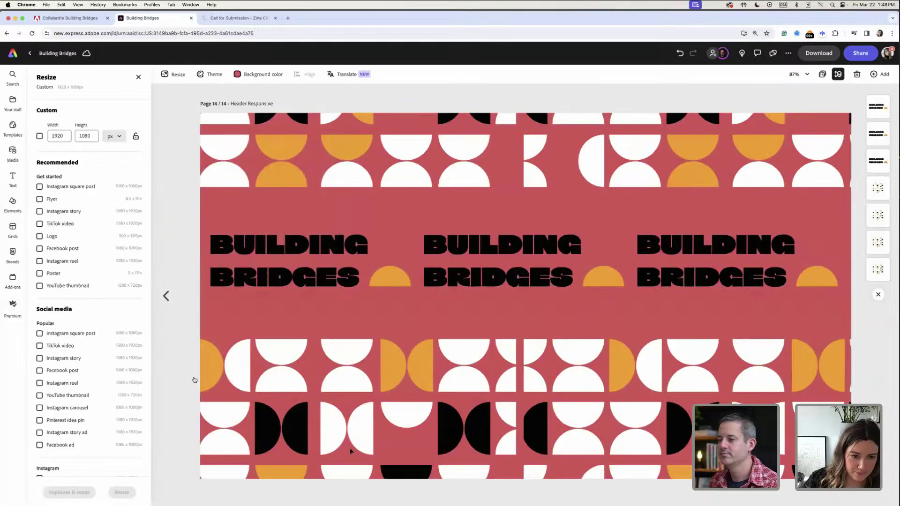
Replace all three Building Bridges wordmarks on page 14 with the green Artwork 19 from the Building Bridges library
left_click(242, 267)
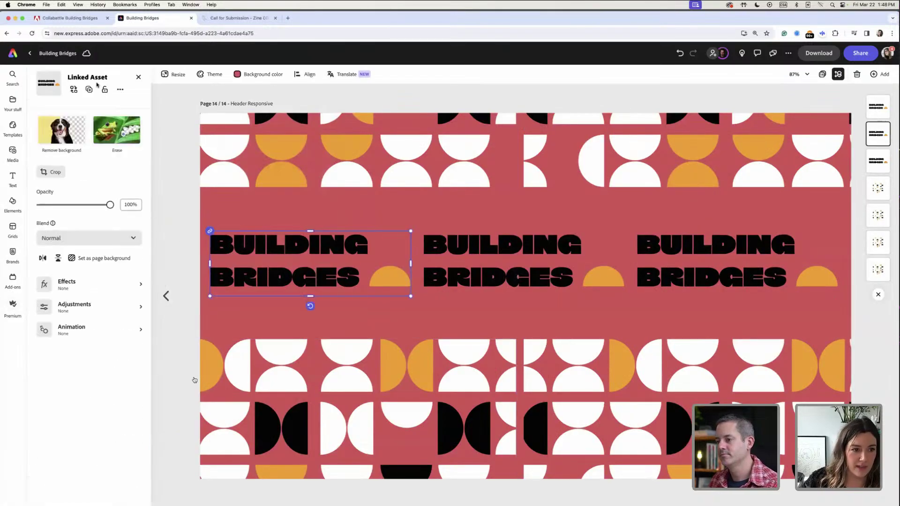
left_click(74, 90)
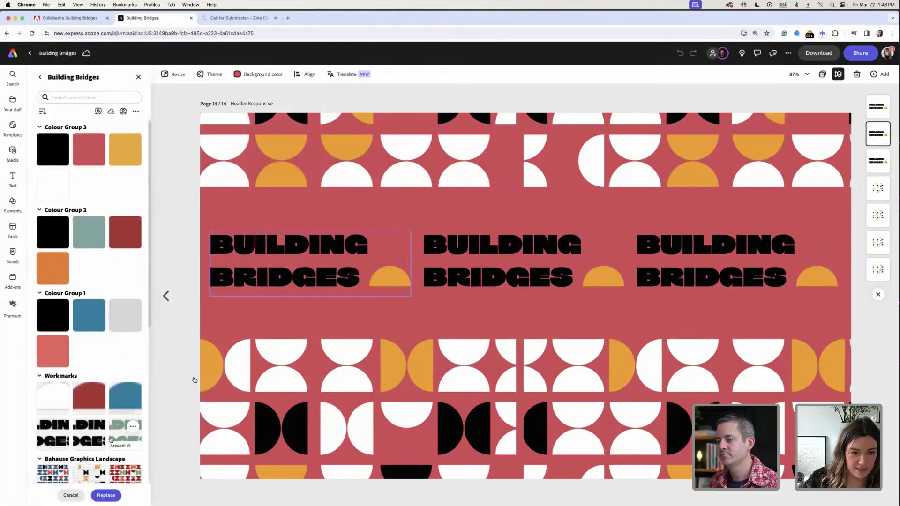
left_click(496, 270)
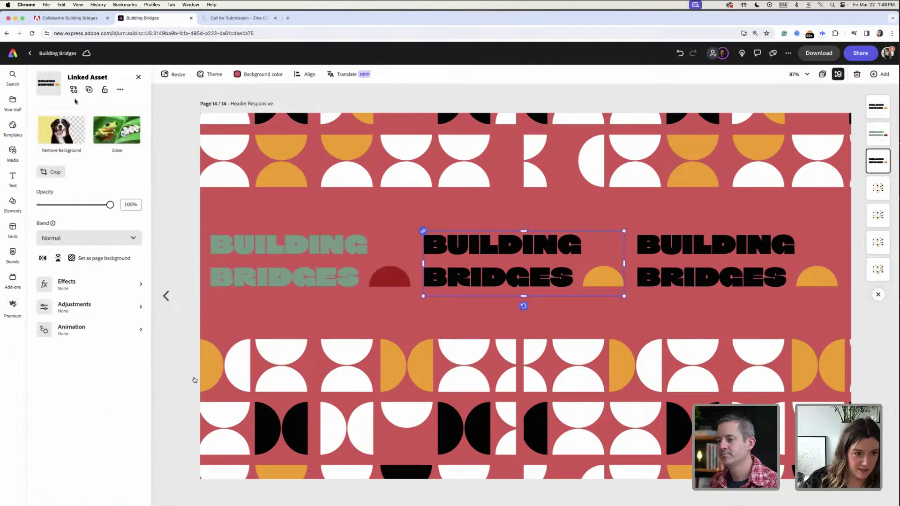
left_click(73, 89)
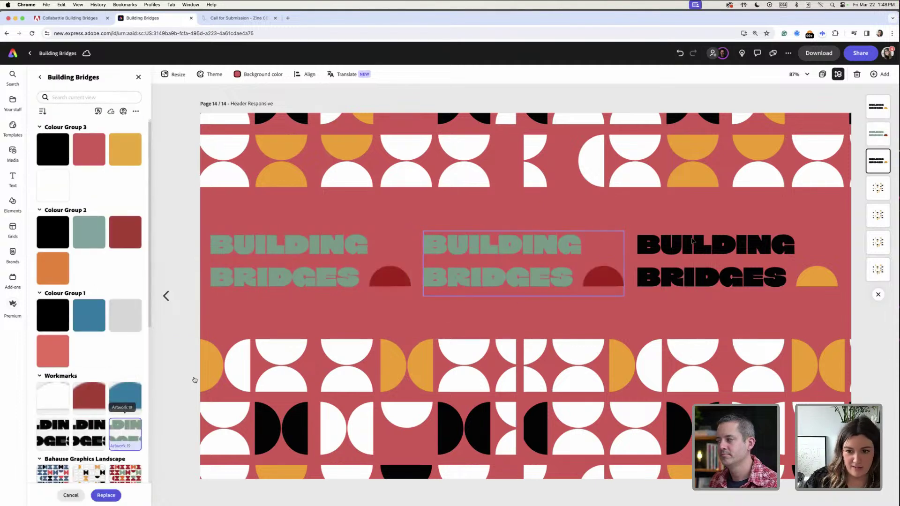
left_click(74, 90)
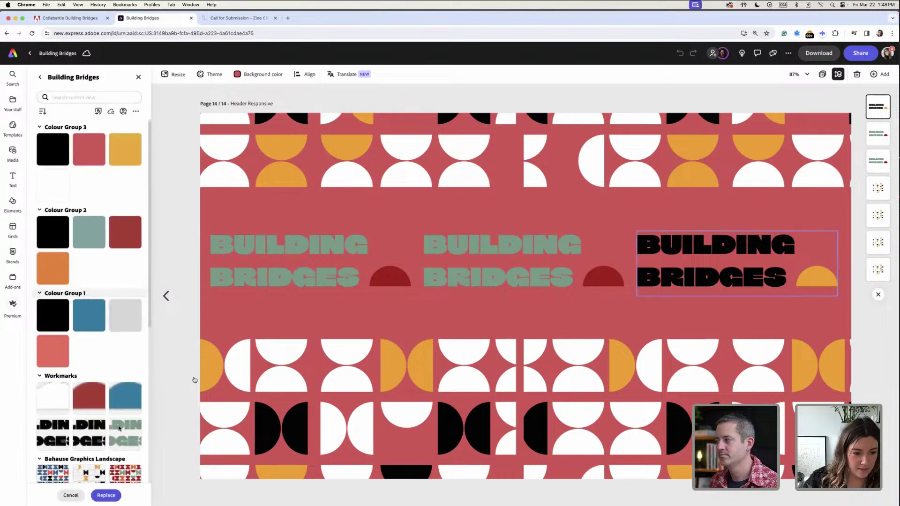
left_click(121, 436)
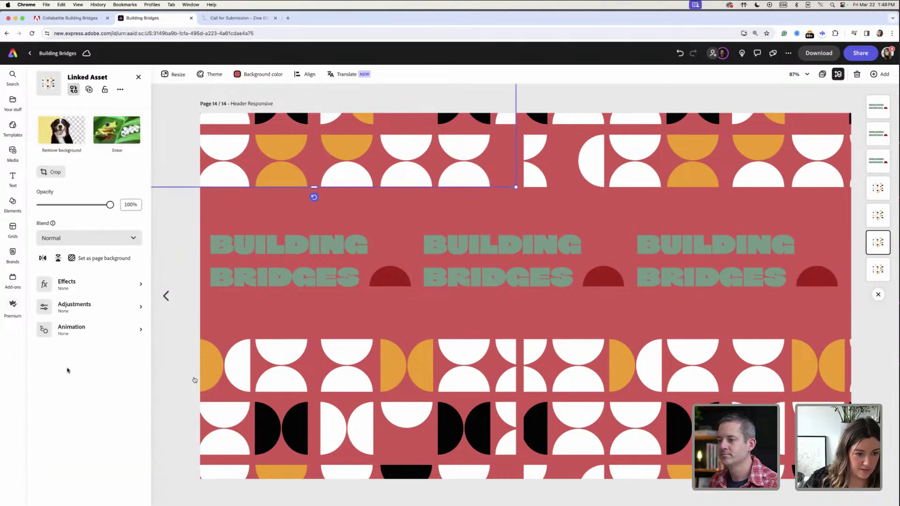
Replace both upper pattern graphics on page 14 with the dark red, orange and green pattern from Bahause Graphics Landscape
left_click(74, 90)
scroll(89, 300, "down", 2)
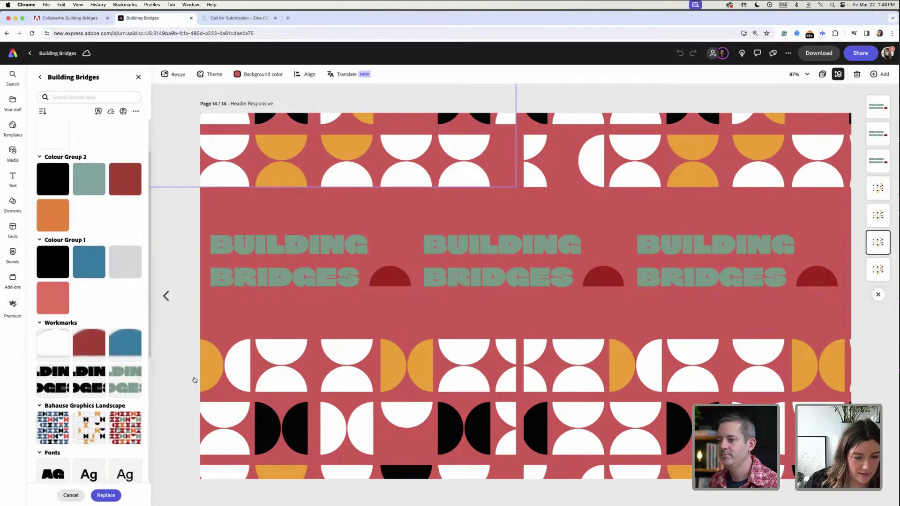
left_click(625, 176)
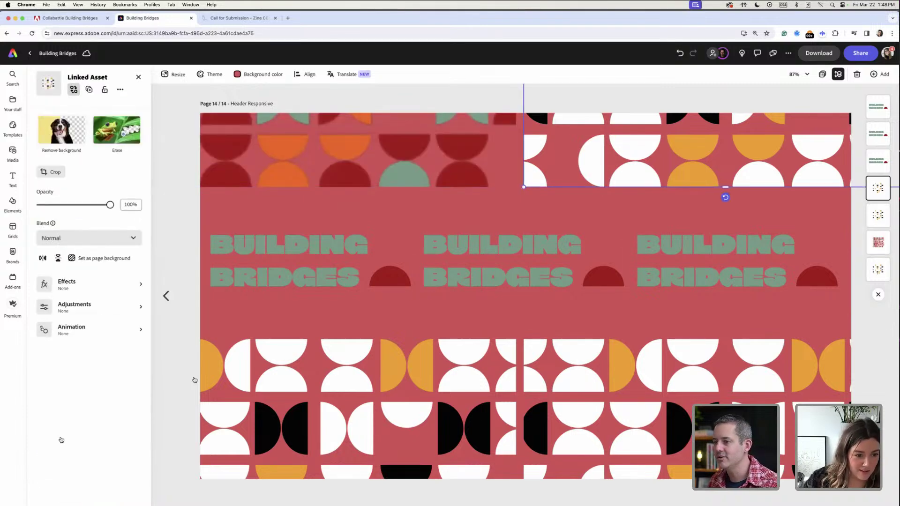
left_click(73, 90)
left_click(106, 495)
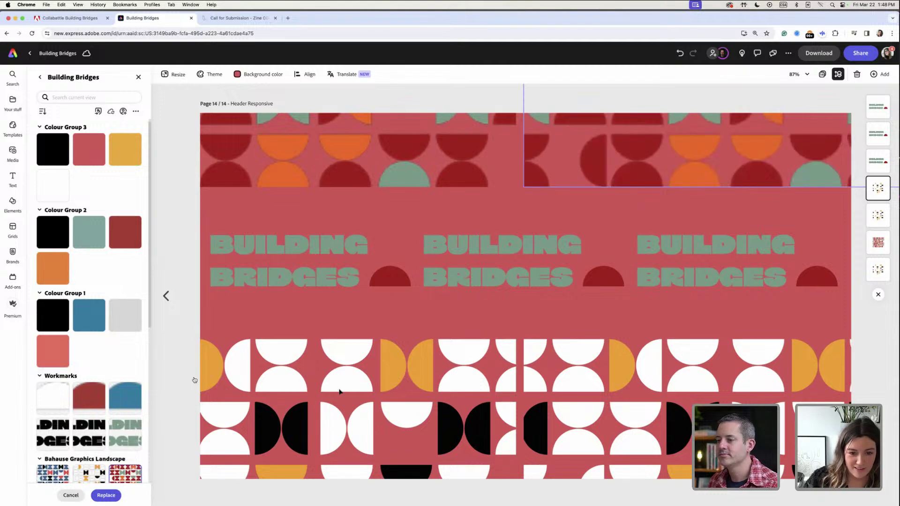
Replace both lower pattern graphics on page 14 with the same dark red, orange and green library pattern
left_click(74, 90)
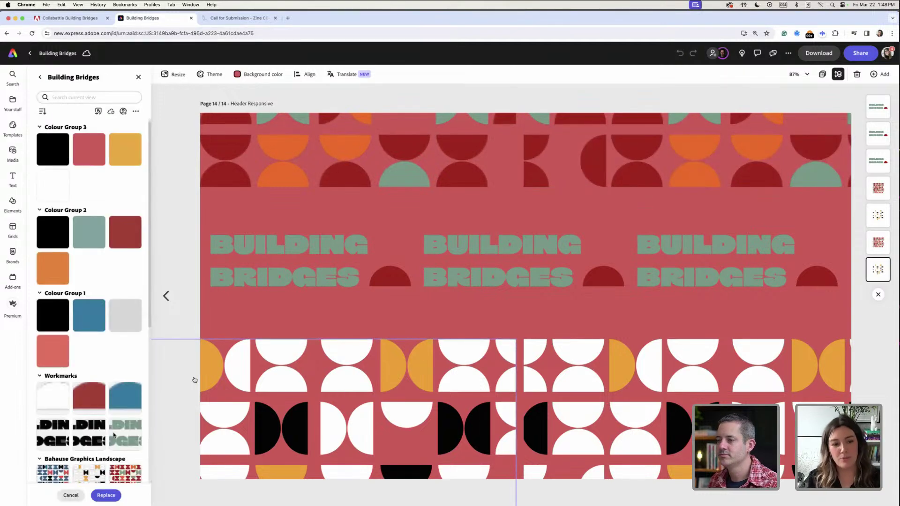
scroll(92, 360, "down", 2)
scroll(92, 359, "down", 1)
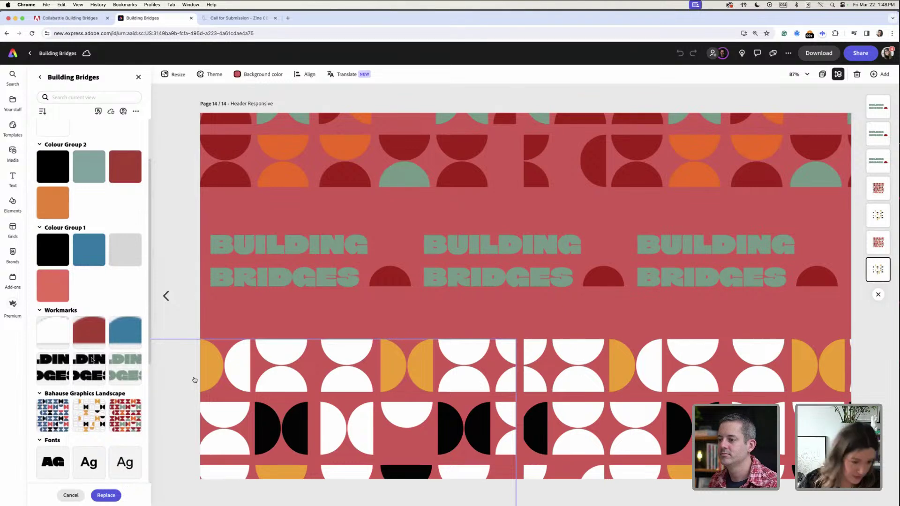
left_click(119, 421)
left_click(557, 377)
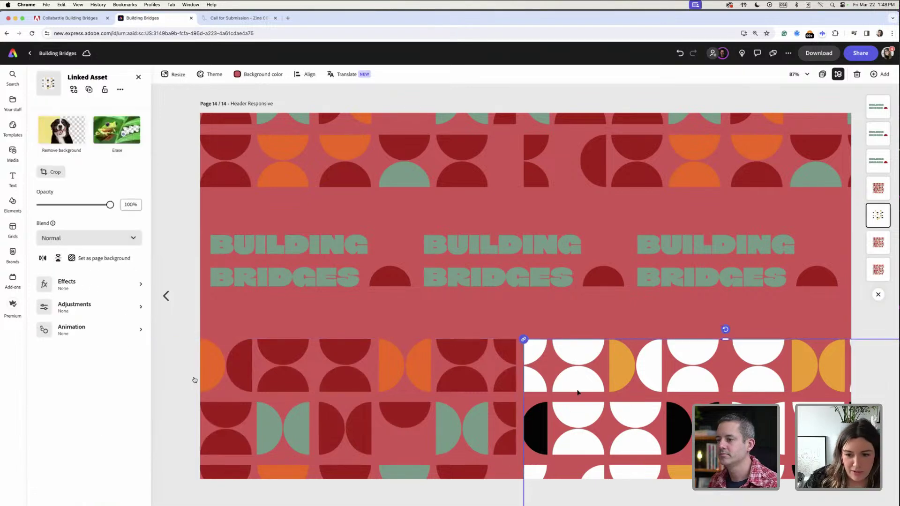
left_click(74, 89)
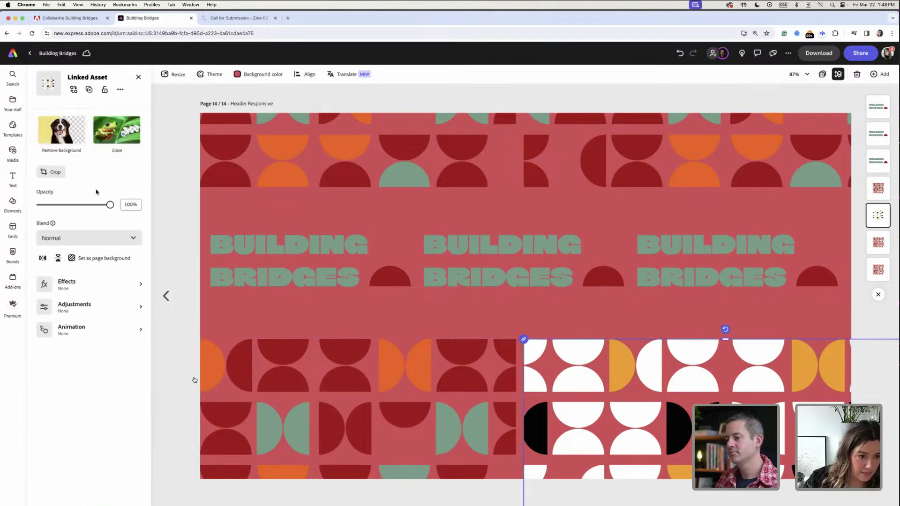
left_click(111, 477)
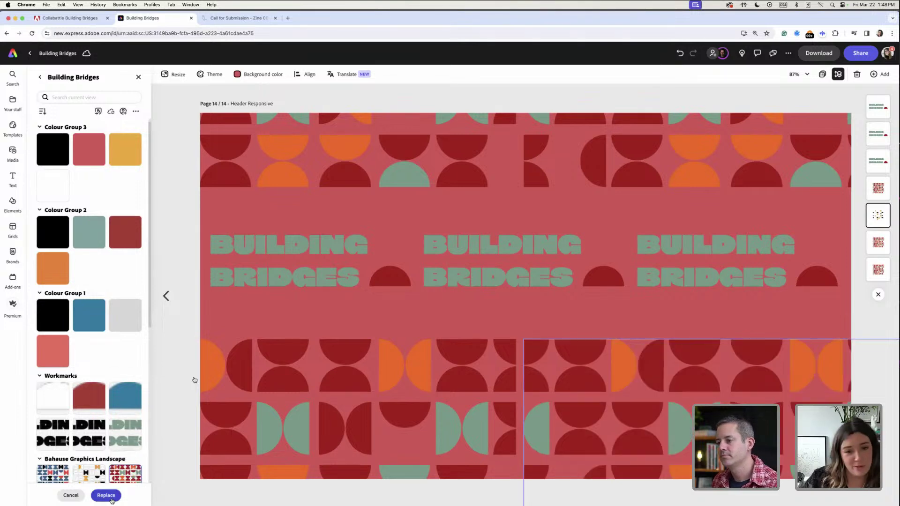
left_click(106, 495)
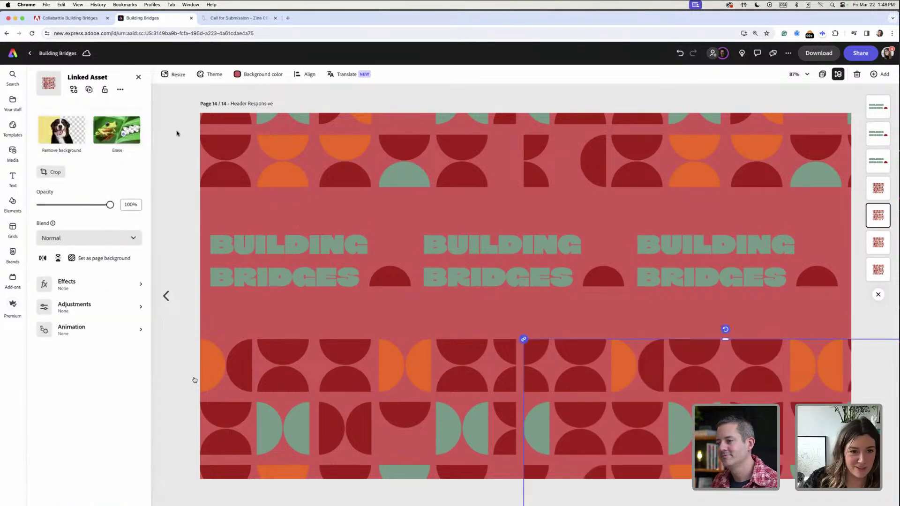
Set page 14's background color to a black swatch from the Building Bridges library
left_click(174, 74)
left_click(258, 74)
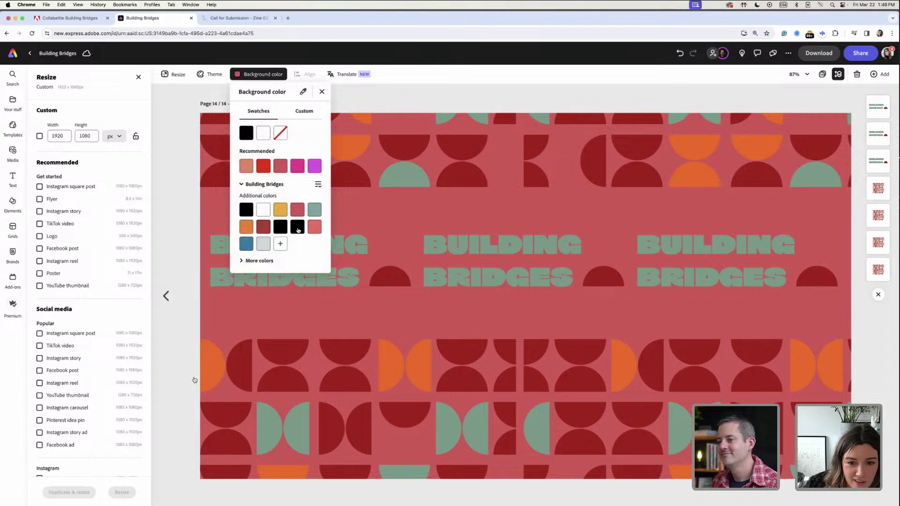
left_click(297, 228)
left_click(186, 230)
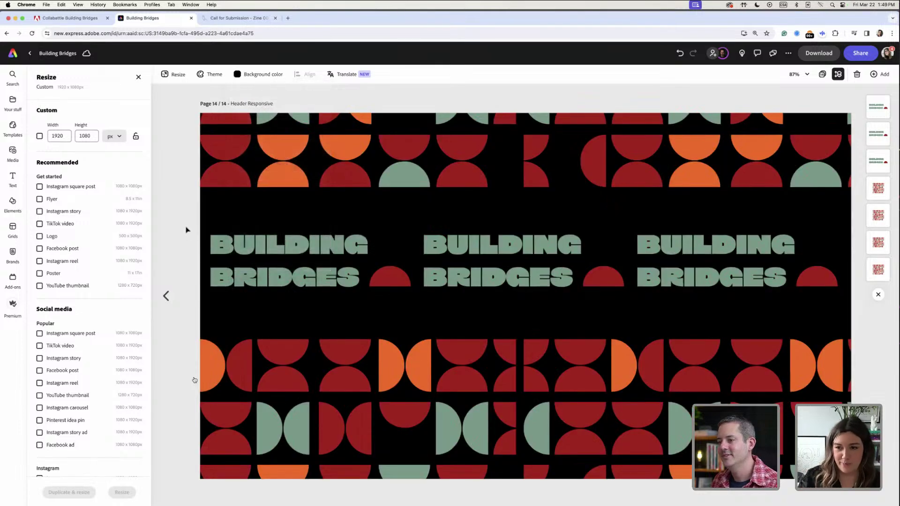
Look over all pages of the Building Bridges file in the overview and reopen page 14
scroll(113, 121, "down", 2)
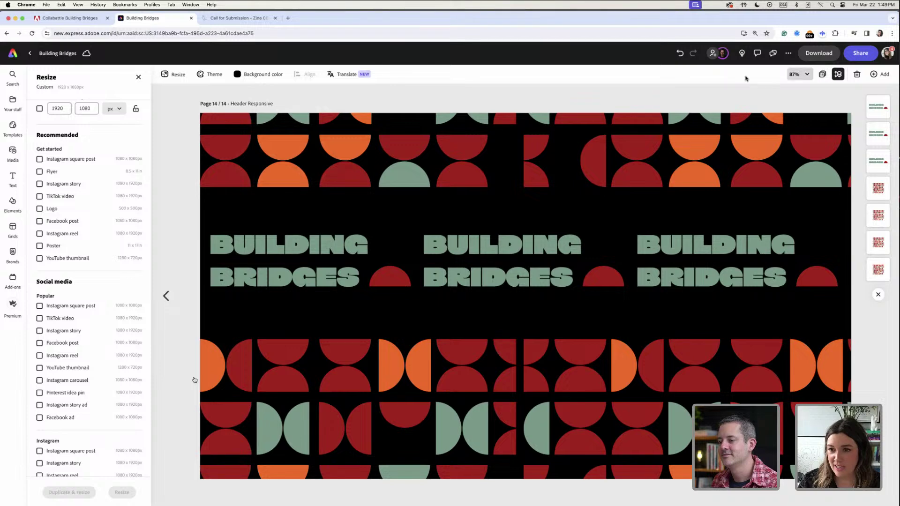
left_click(822, 74)
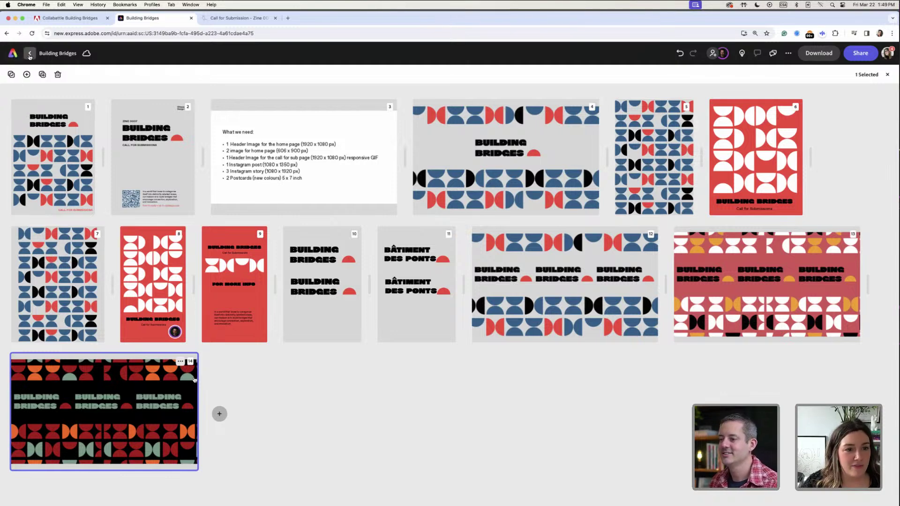
double_click(174, 437)
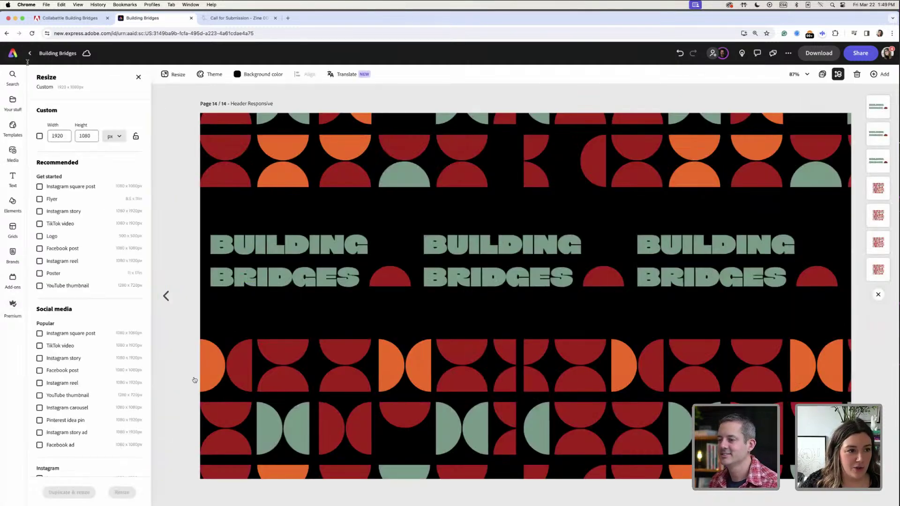
Return to the home page and duplicate the Building Bridges file under the name "Building Bridges - Gif"
left_click(12, 53)
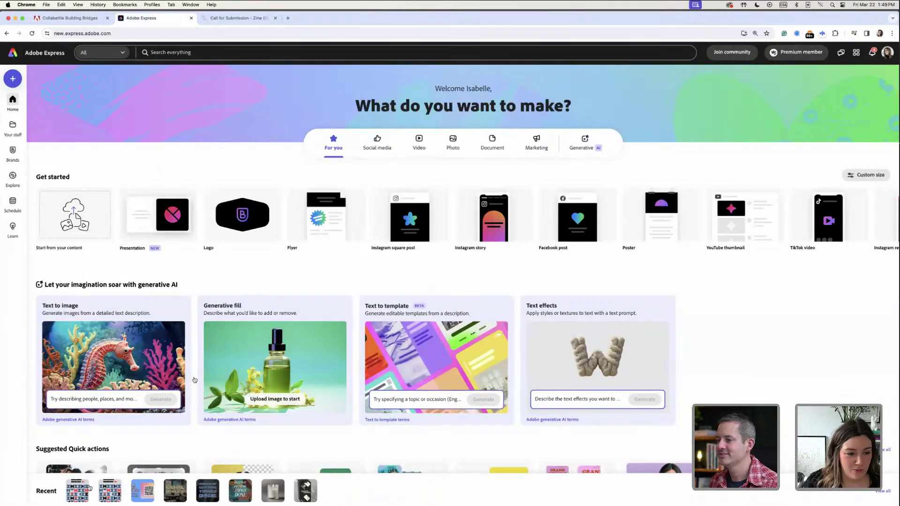
left_click(83, 487)
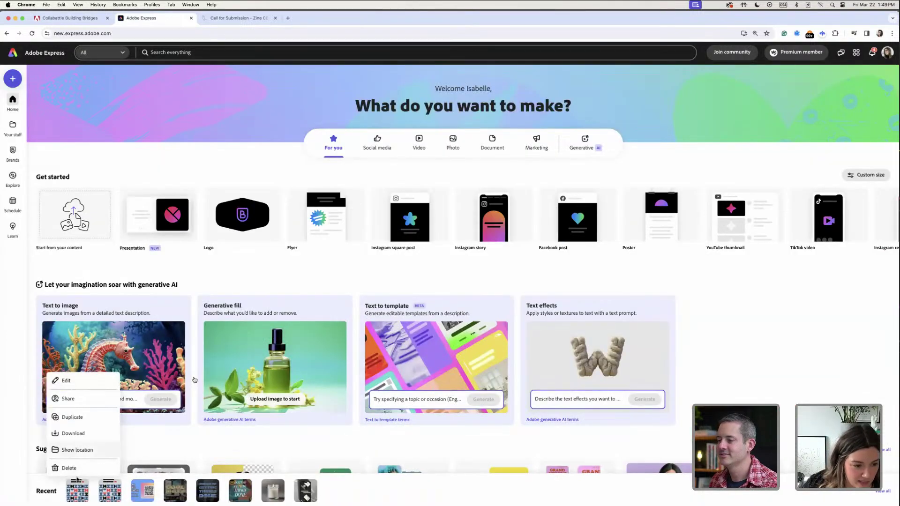
left_click(76, 417)
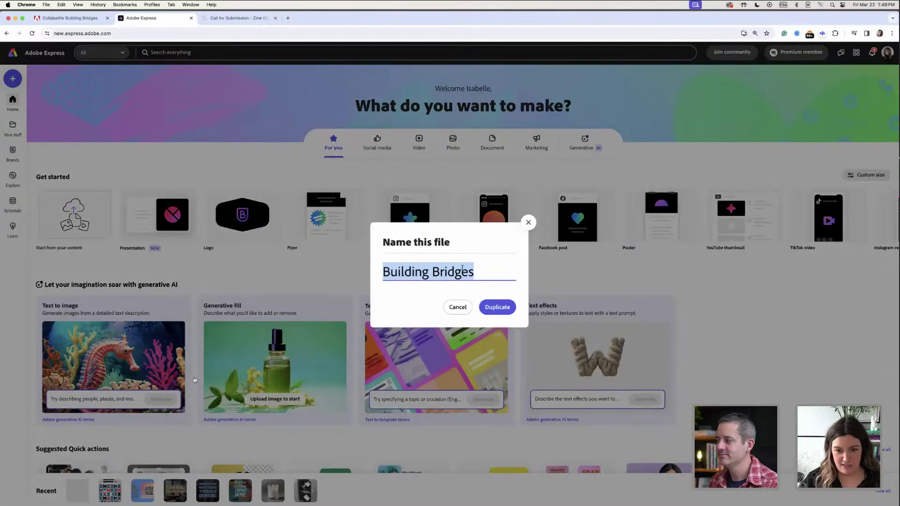
left_click(462, 272)
key("Right")
key("Right")
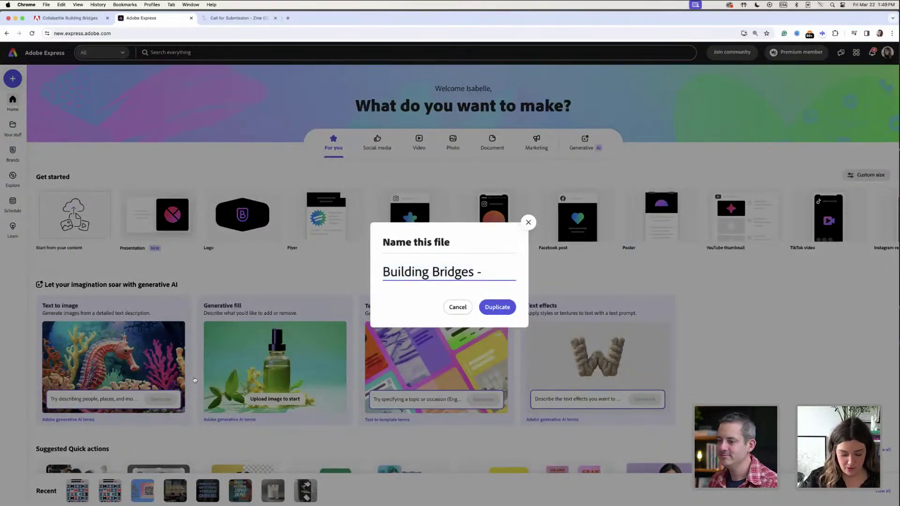
left_click(497, 307)
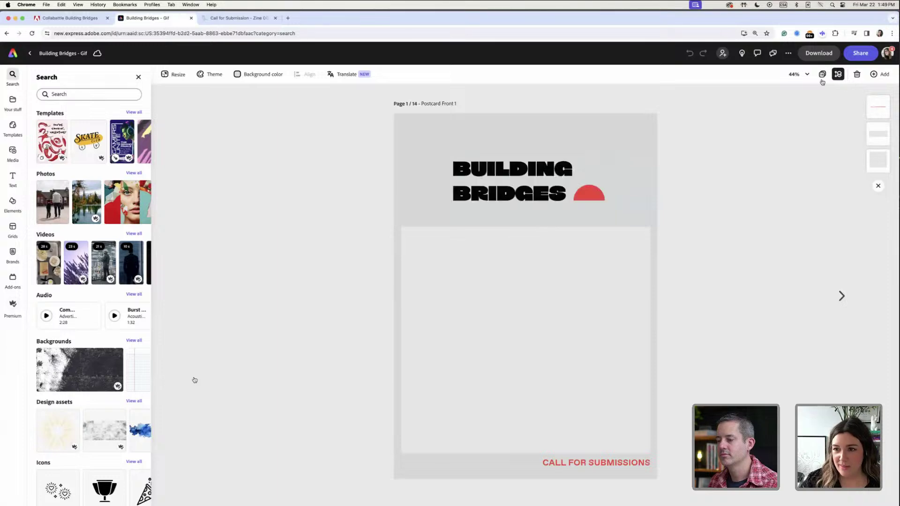
Delete every page from the Gif copy except the three Header Responsive color versions
left_click(822, 74)
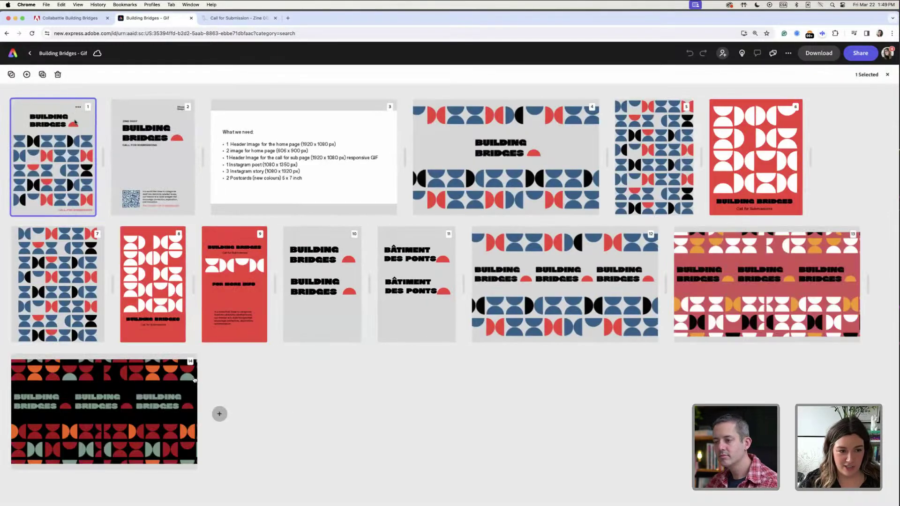
key("Delete")
key("Delete")
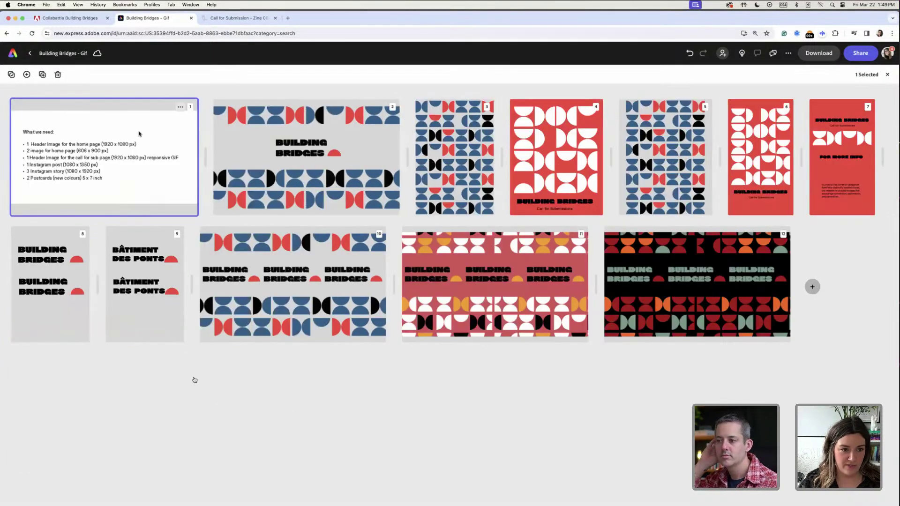
left_click(283, 142)
key("Delete")
left_click(288, 145)
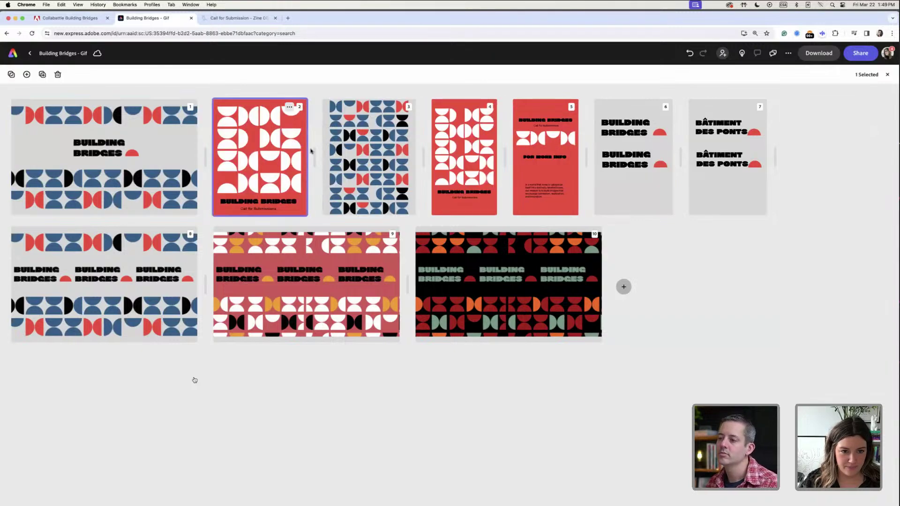
key("Delete")
left_click(298, 155)
key("Delete")
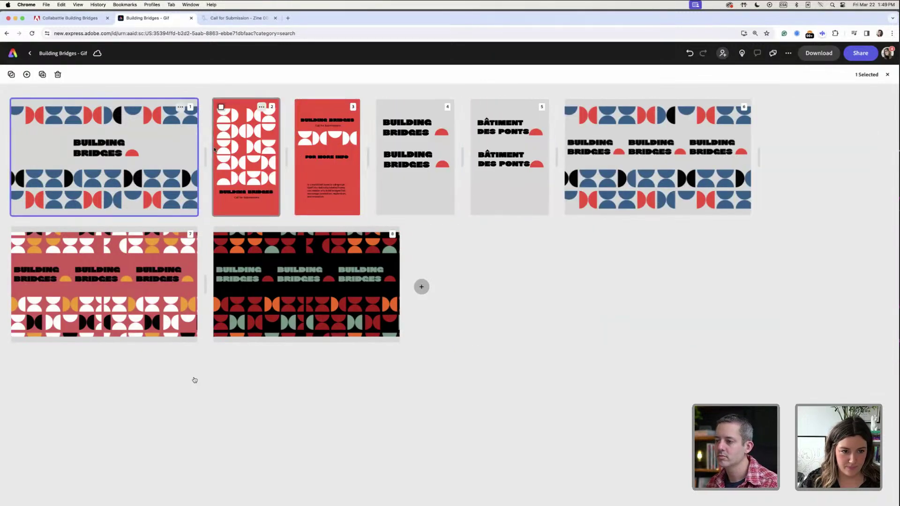
left_click(60, 140)
key("Delete")
key("Delete")
key("Delete")
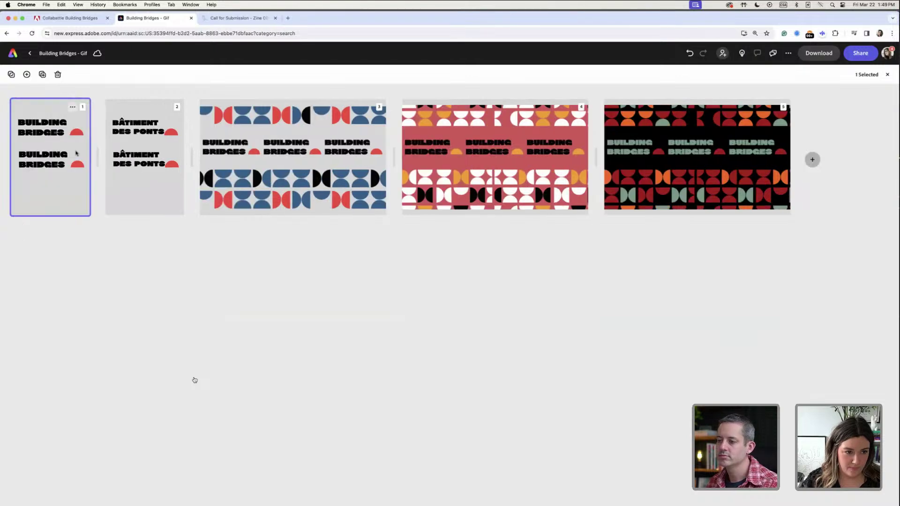
key("Delete")
key("Delete")
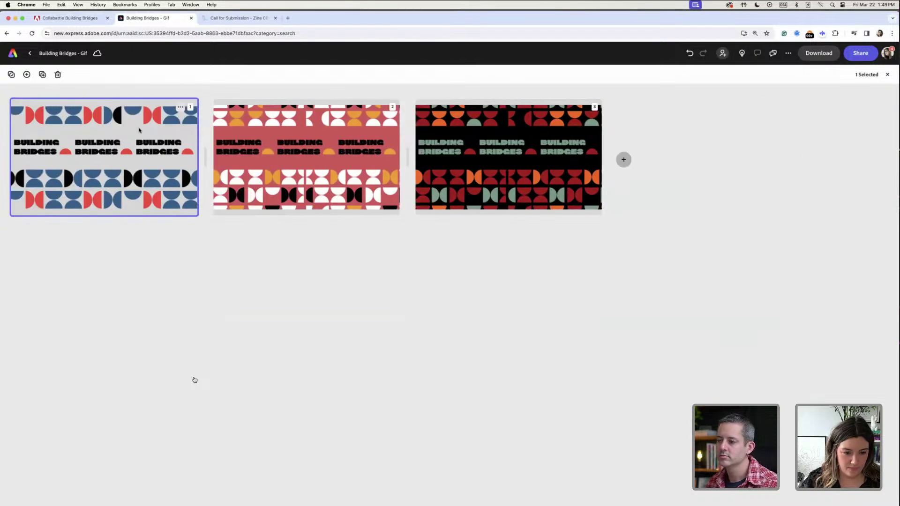
Open page 1 and add the "Life In Nature - Folk, Soft - Loop" audio, giving its timeline a shortened first scene and an added second scene
double_click(138, 129)
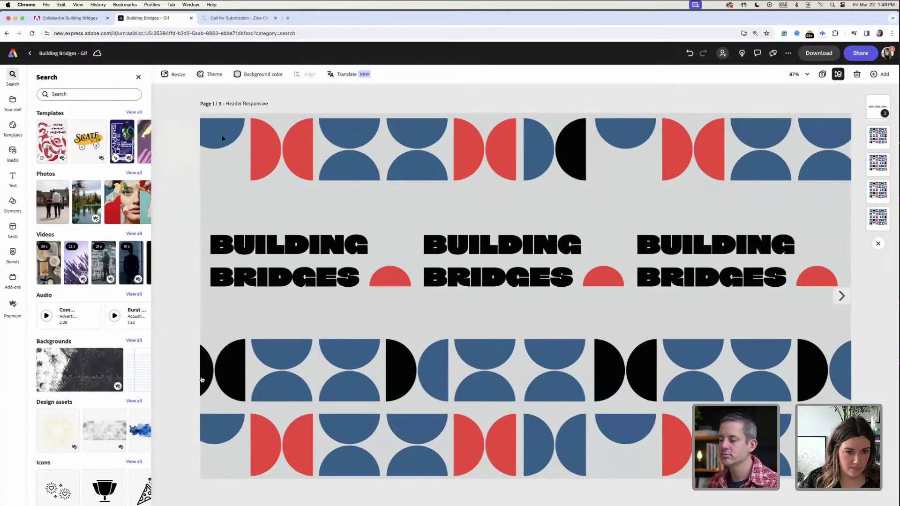
left_click(168, 118)
left_click(600, 99)
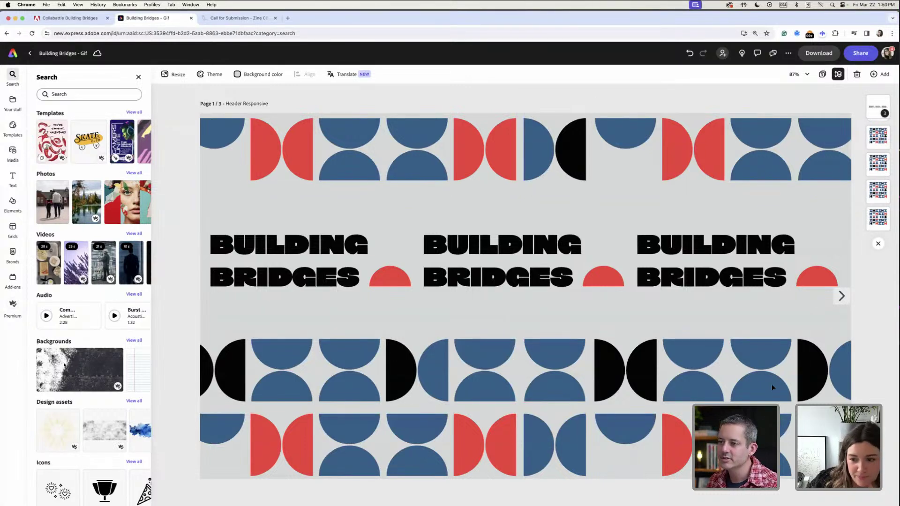
left_click_drag(170, 117, 864, 481)
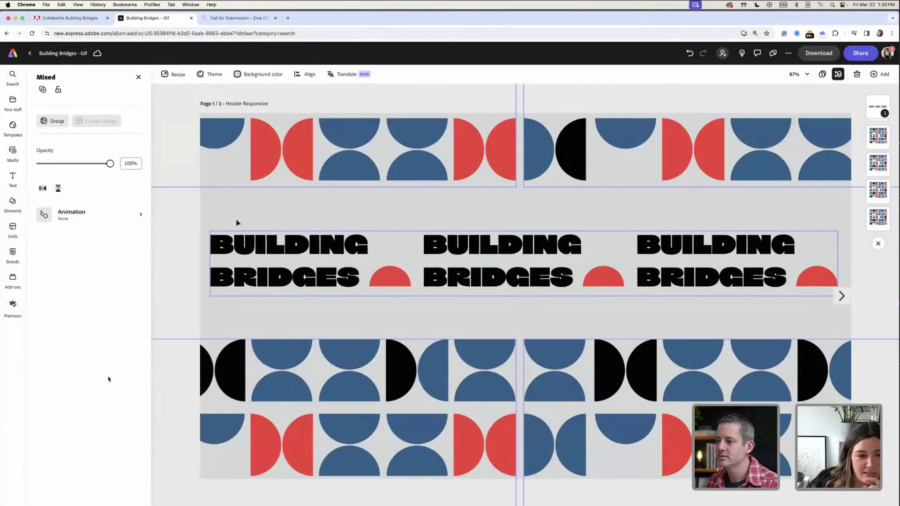
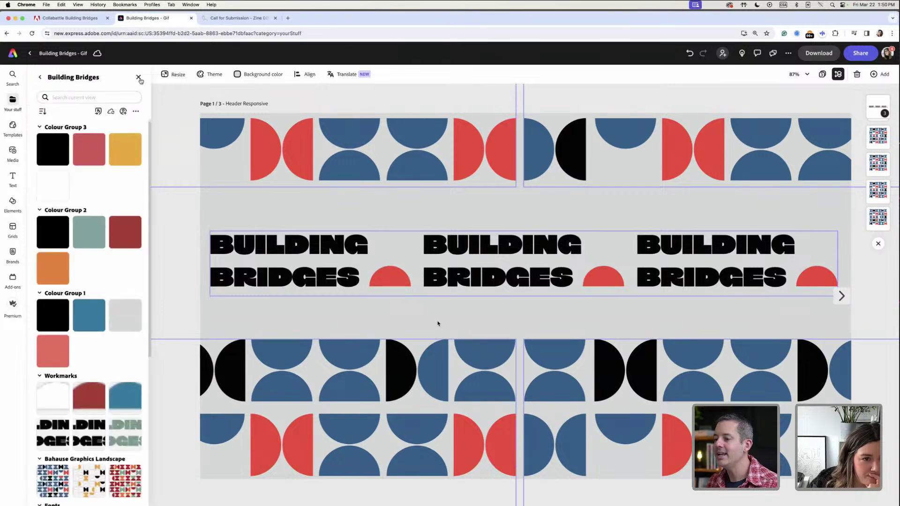
left_click(8, 156)
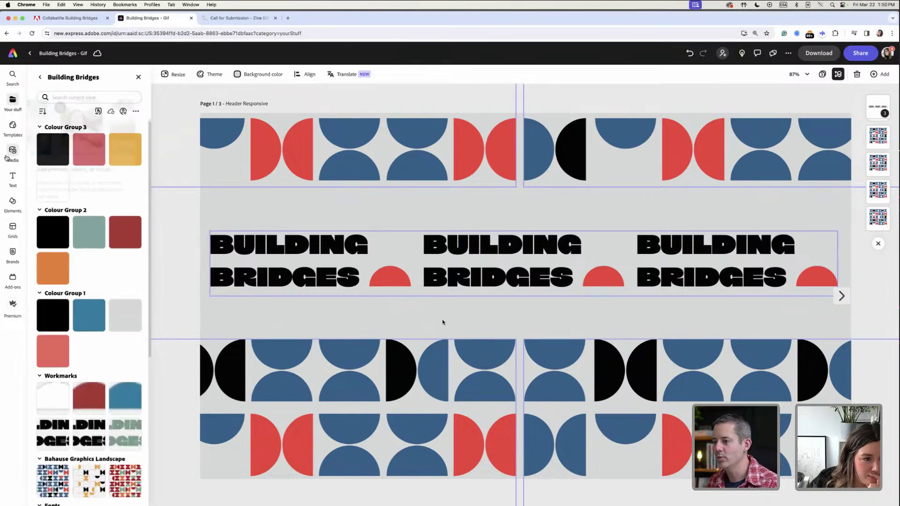
left_click(76, 92)
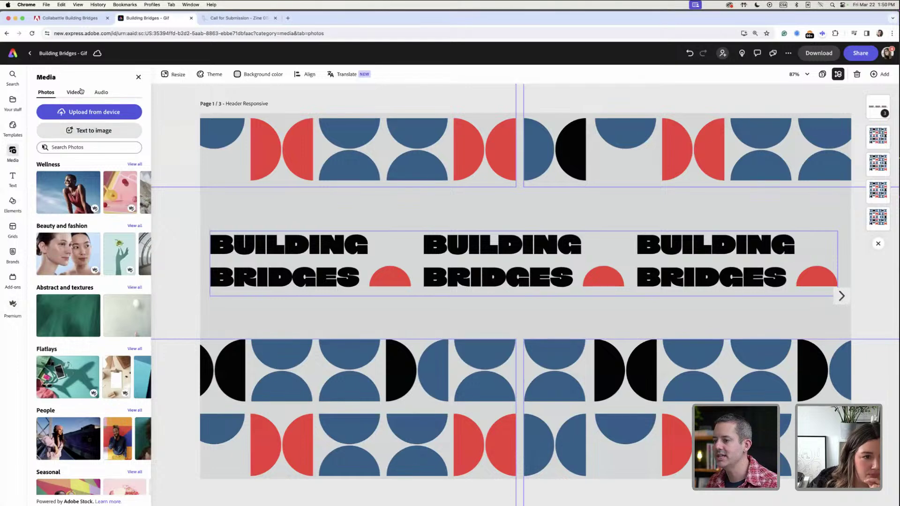
left_click(97, 93)
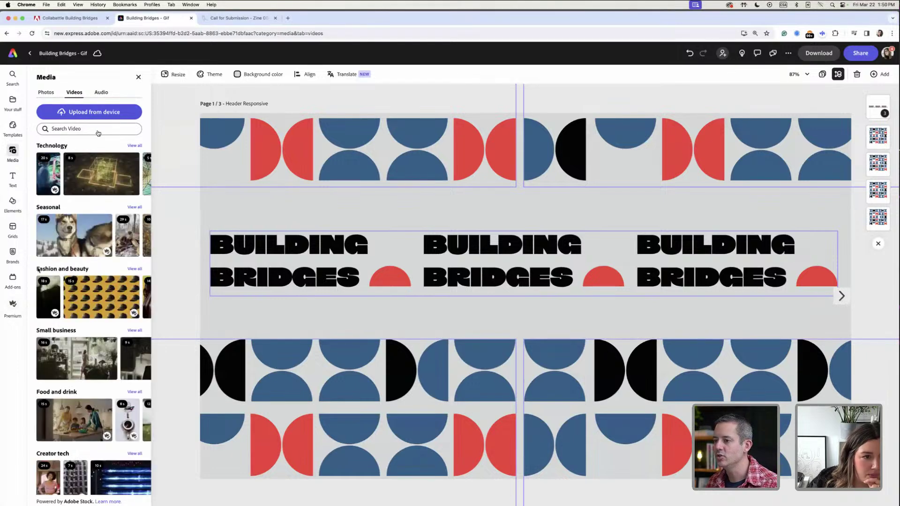
left_click(80, 188)
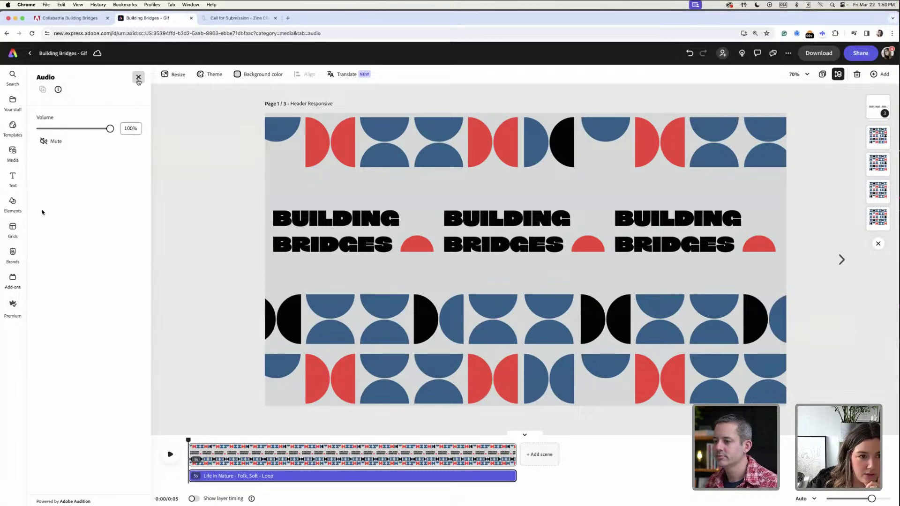
left_click(138, 77)
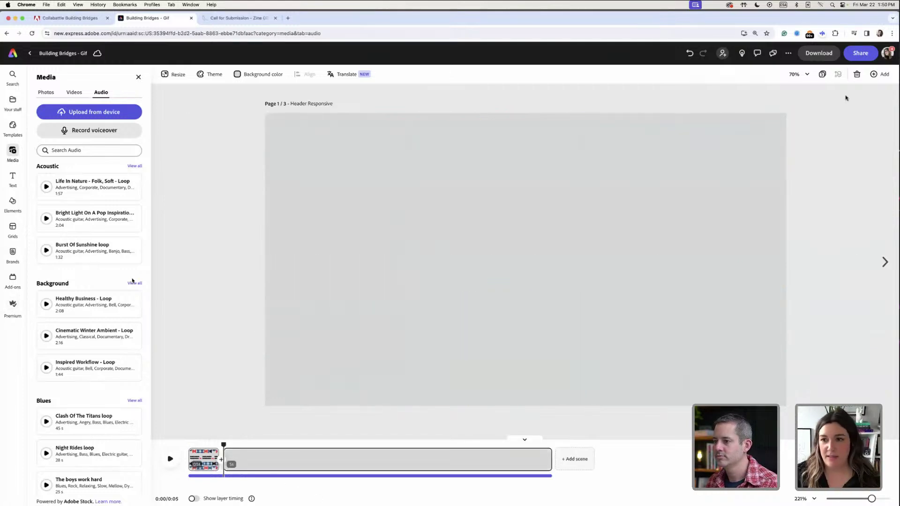
Try to copy all elements of page 2 into the empty second scene on page 1
double_click(305, 190)
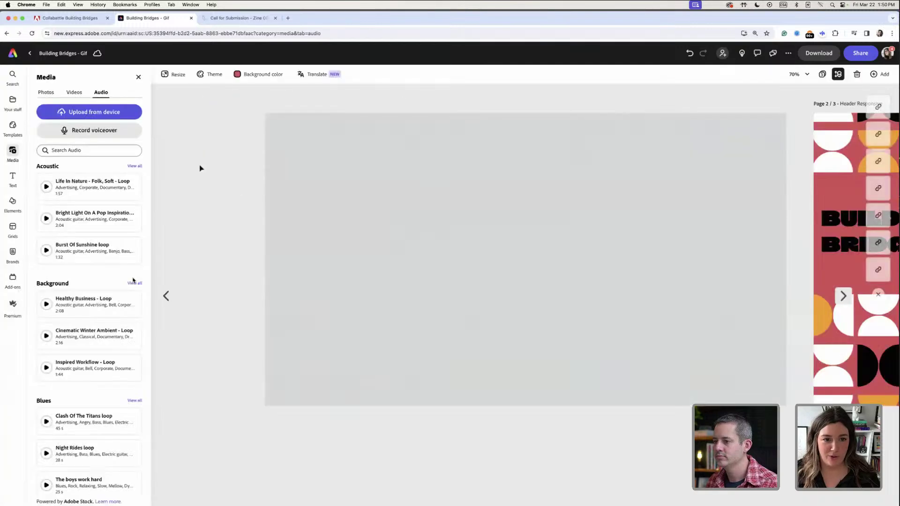
left_click(311, 195)
left_click(219, 163, "shift")
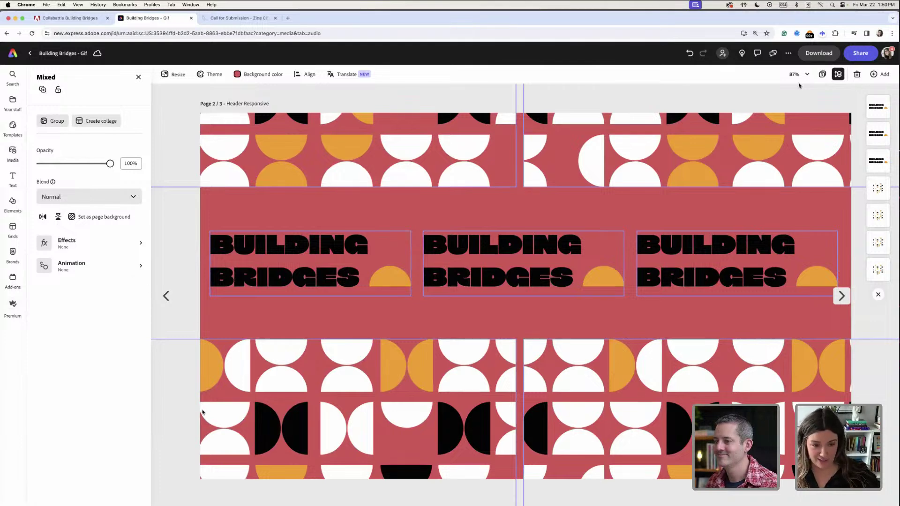
left_click(822, 74)
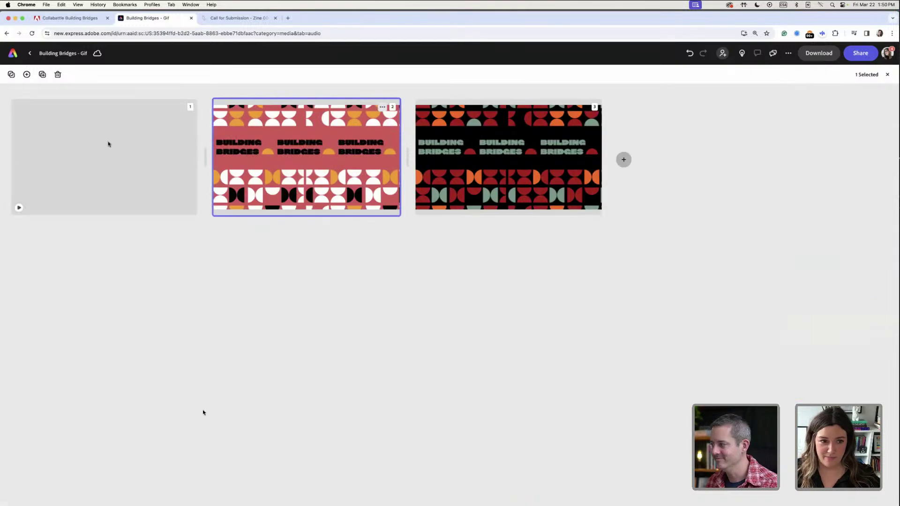
double_click(108, 144)
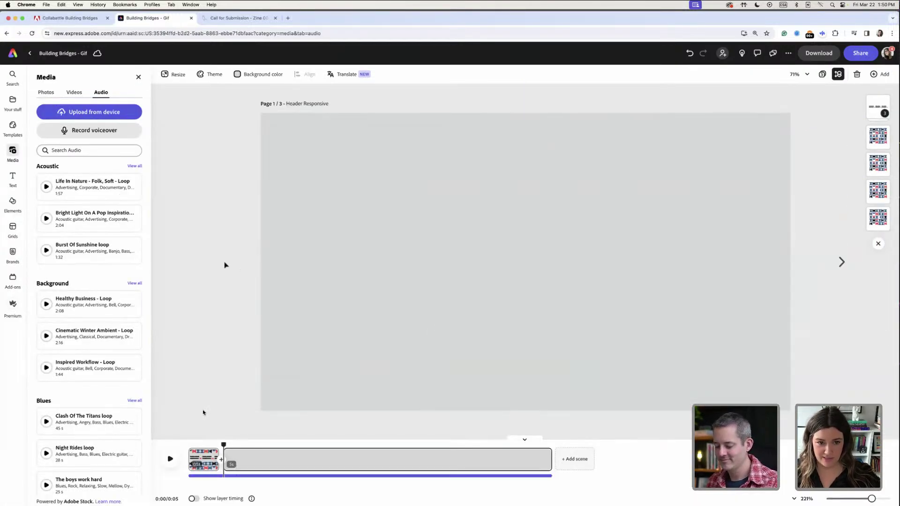
key("super+a")
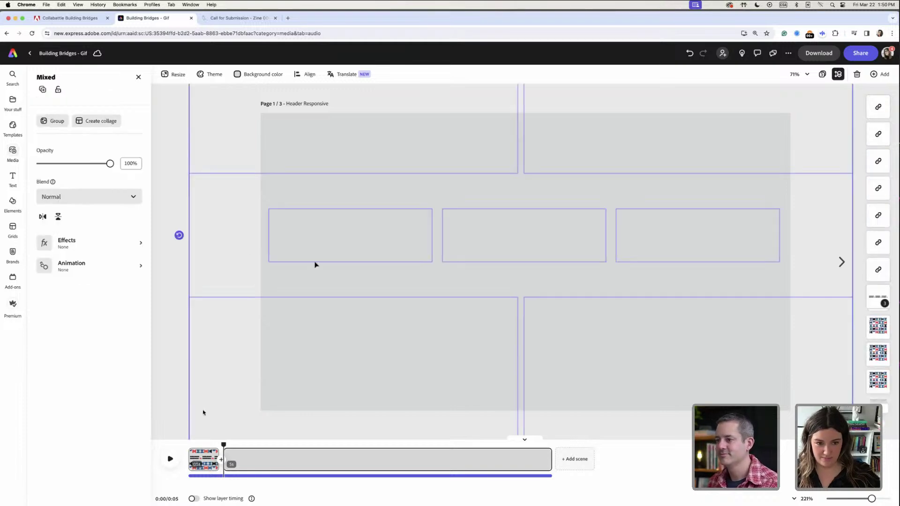
left_click(203, 412)
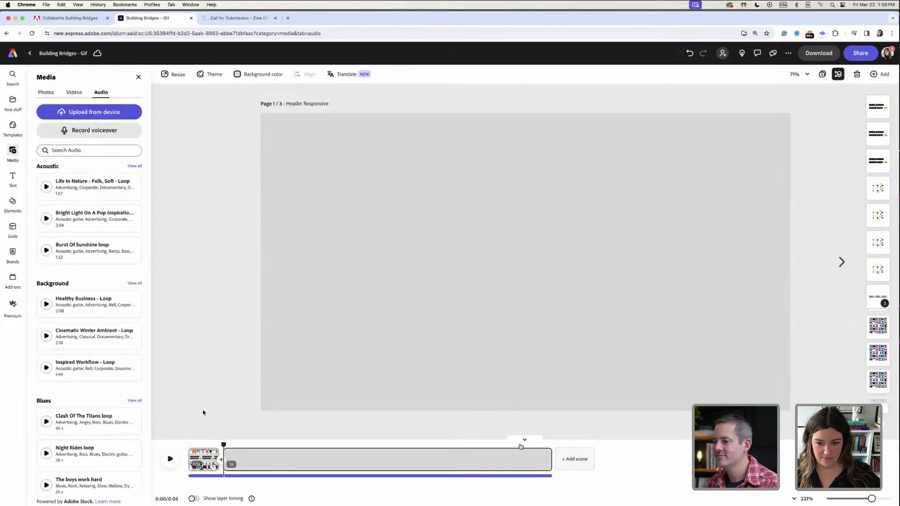
Try trimming the second scene and an added third scene to 0.5 s each, and undo these edits together with the paste
left_click_drag(537, 461, 256, 466)
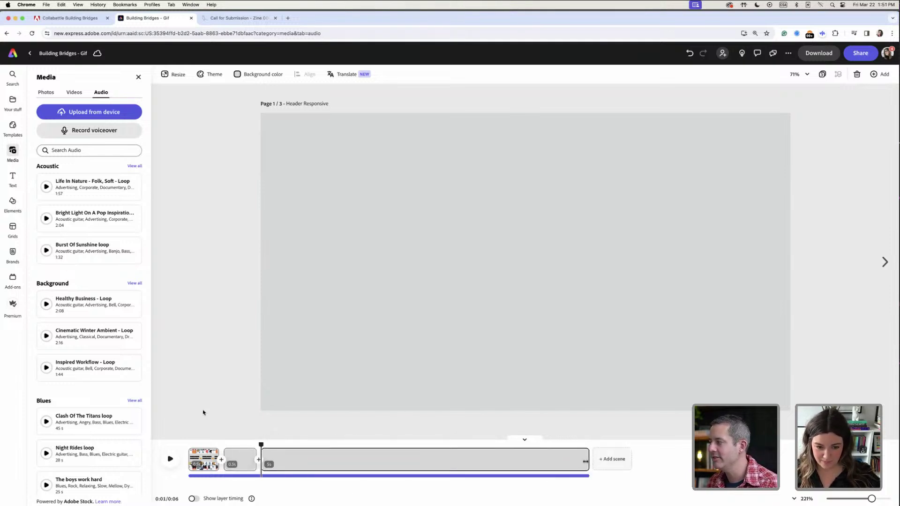
left_click_drag(585, 462, 291, 466)
left_click(239, 460)
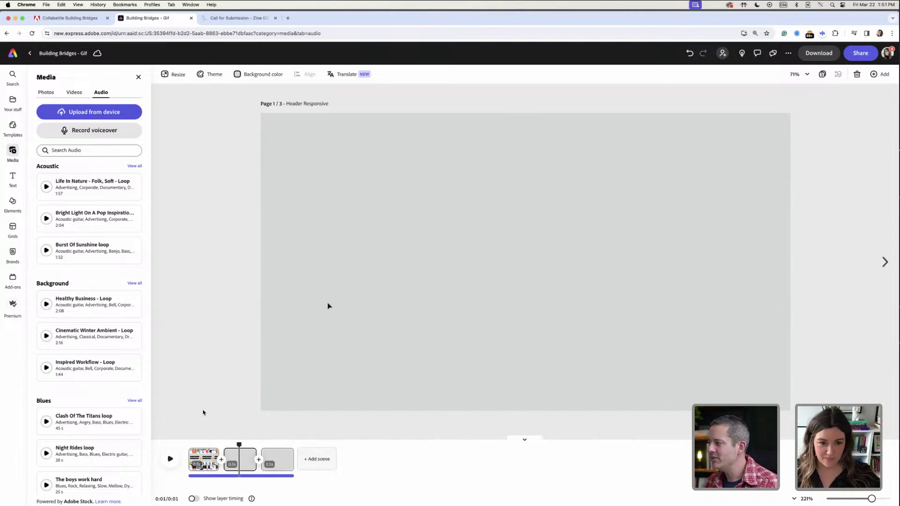
left_click(199, 460)
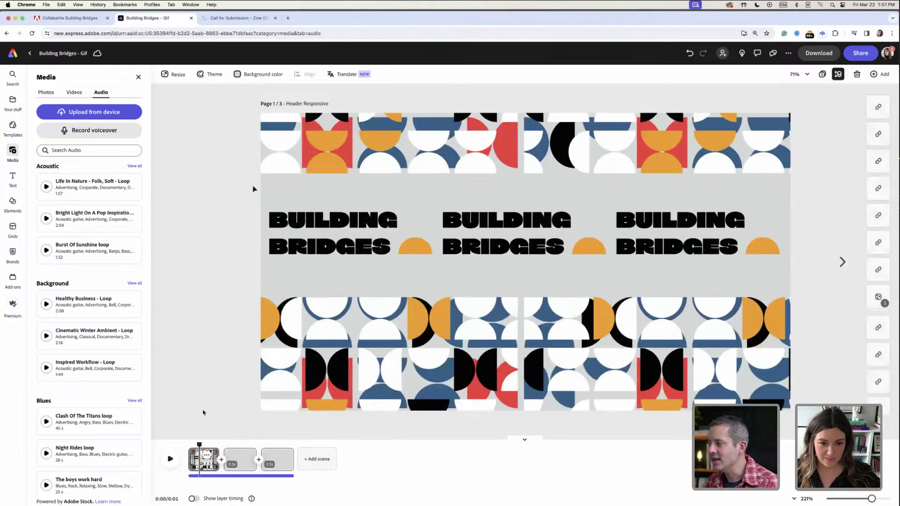
left_click(396, 324)
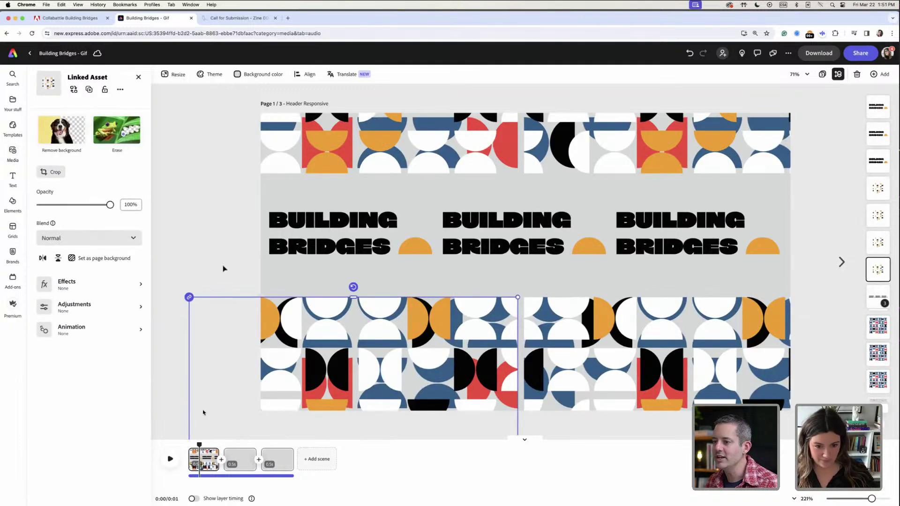
key("super+z")
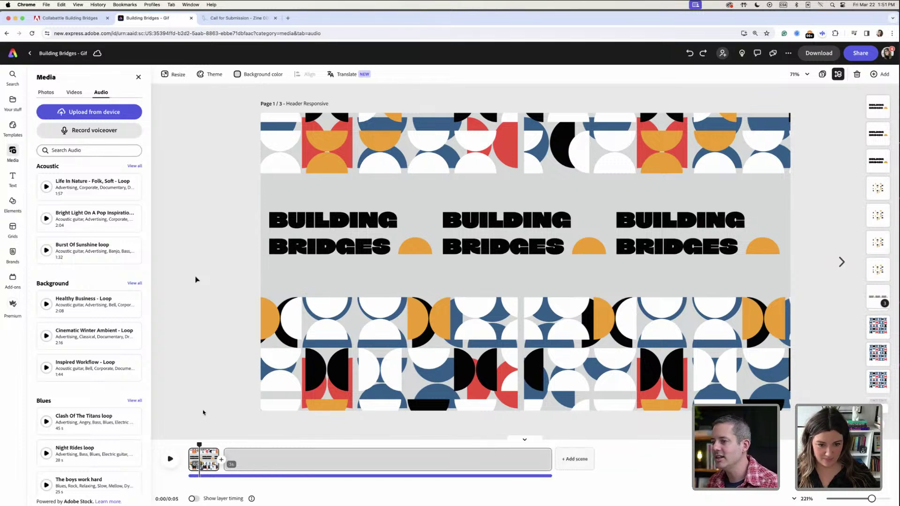
key("super+z")
Trim the empty second scene on page 1 to 0.5 s
key("super+a")
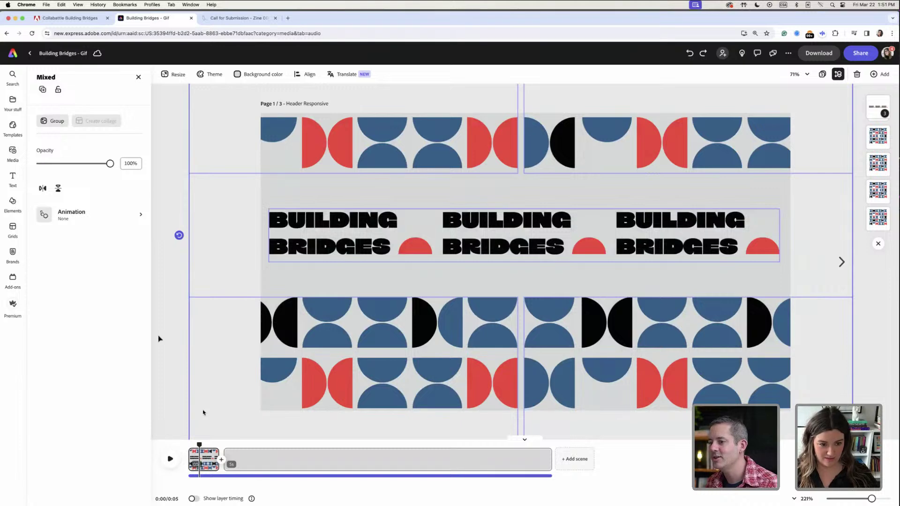
key("BackSpace")
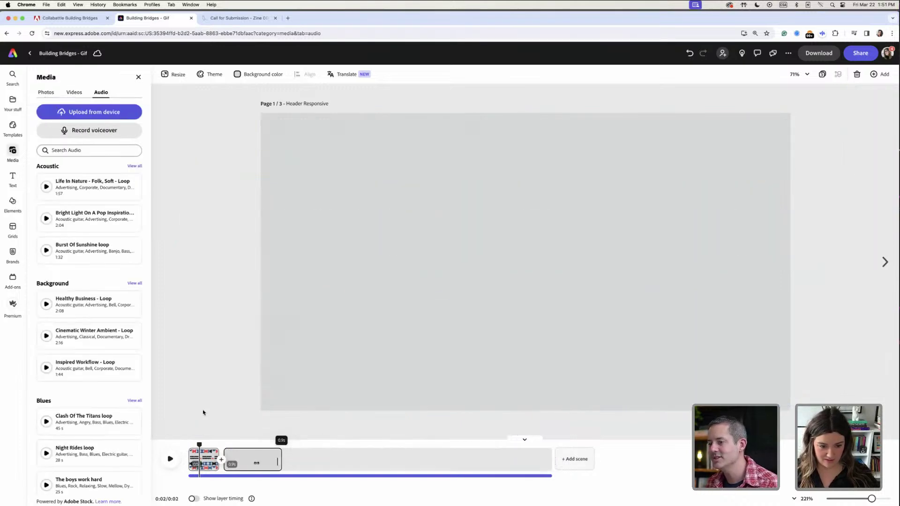
key("super+z")
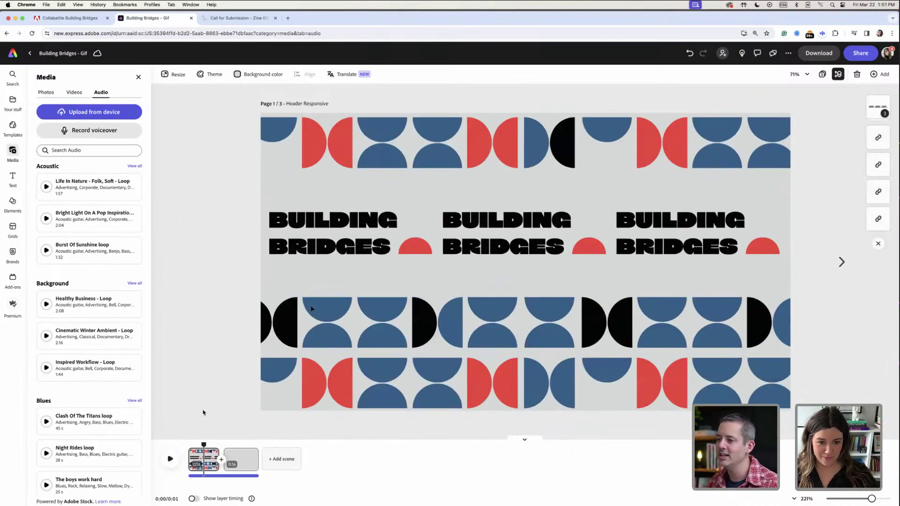
left_click(224, 243)
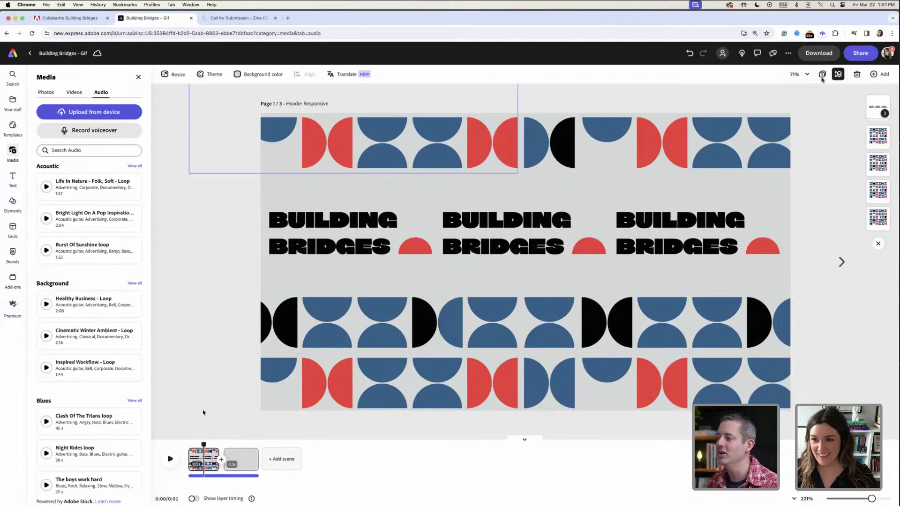
Copy all elements of the red header on page 2 and paste them into the second scene of page 1
left_click(822, 74)
left_click(300, 212)
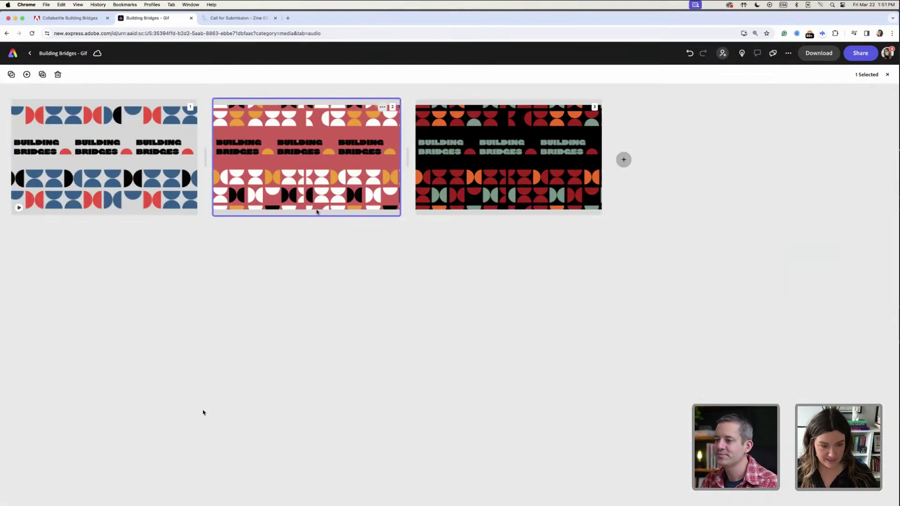
left_click(70, 118)
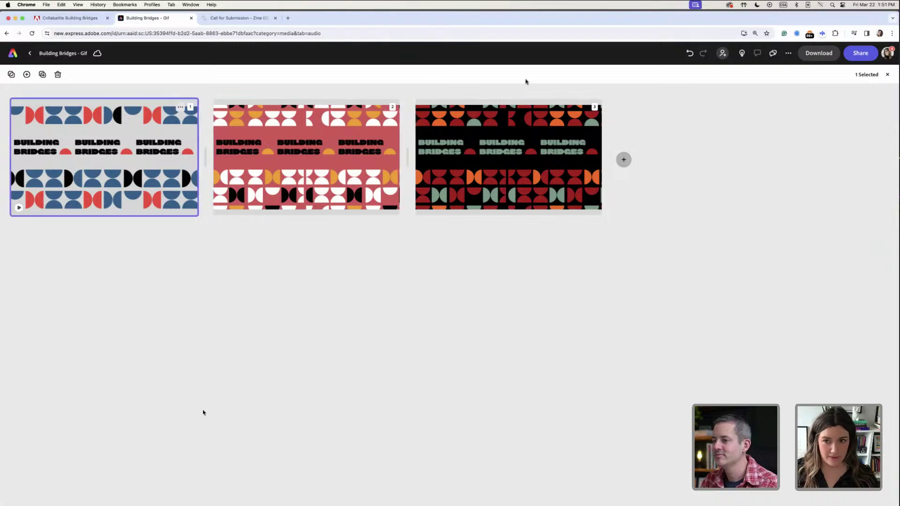
double_click(262, 128)
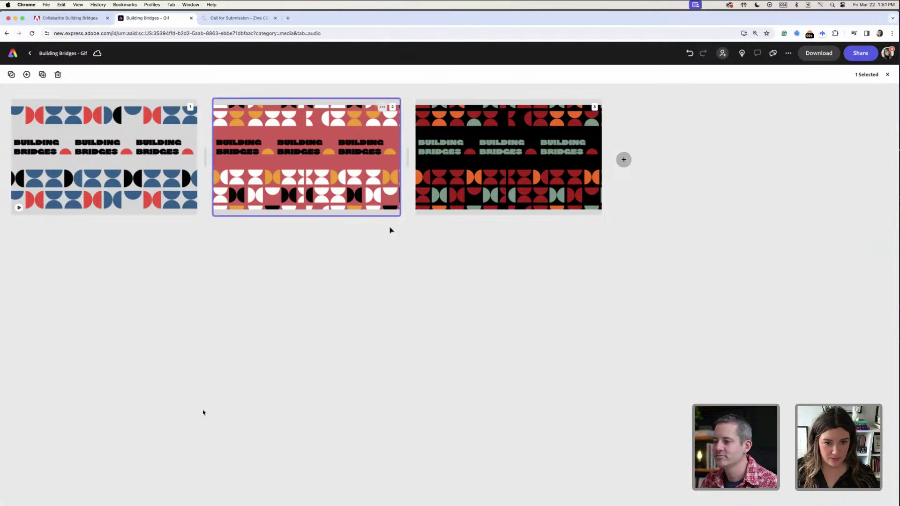
left_click(391, 186)
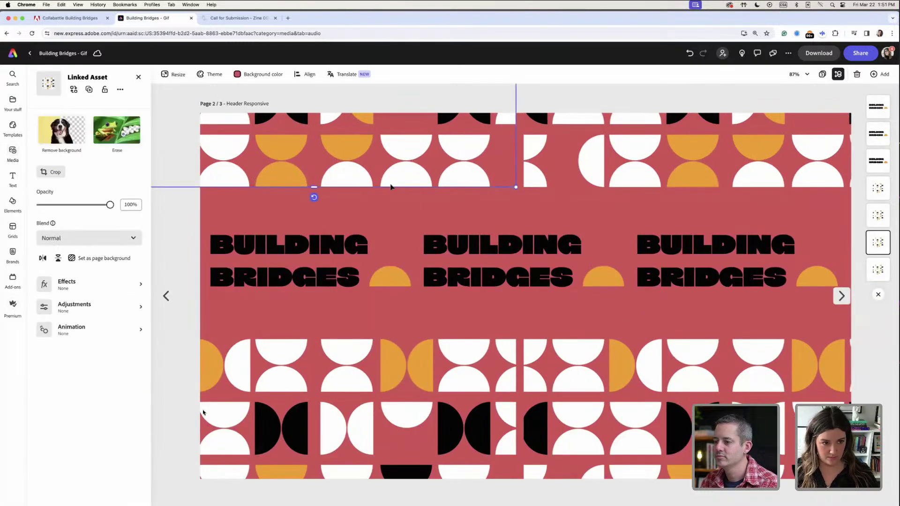
key("super+a")
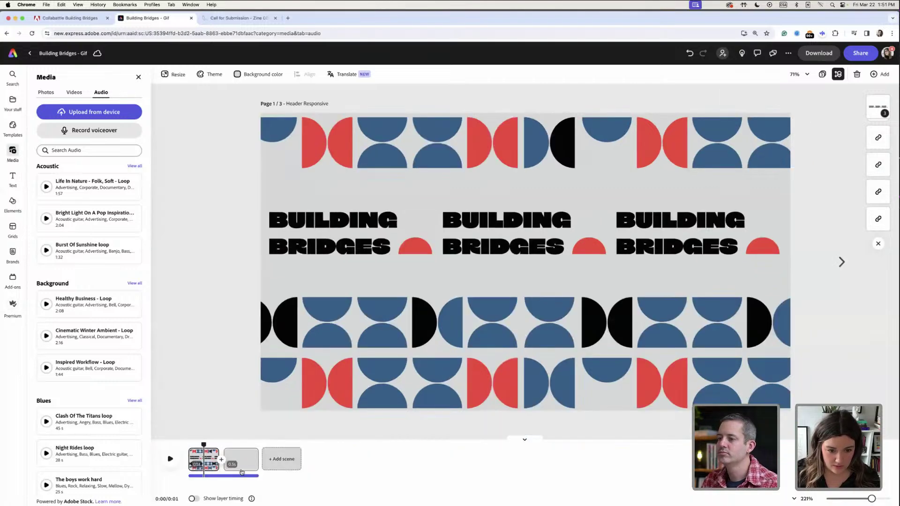
left_click(242, 463)
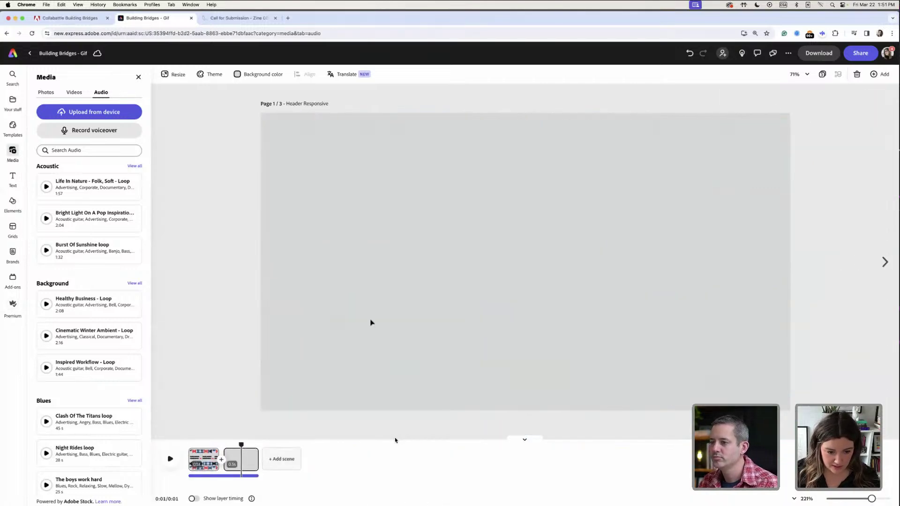
key("super+v")
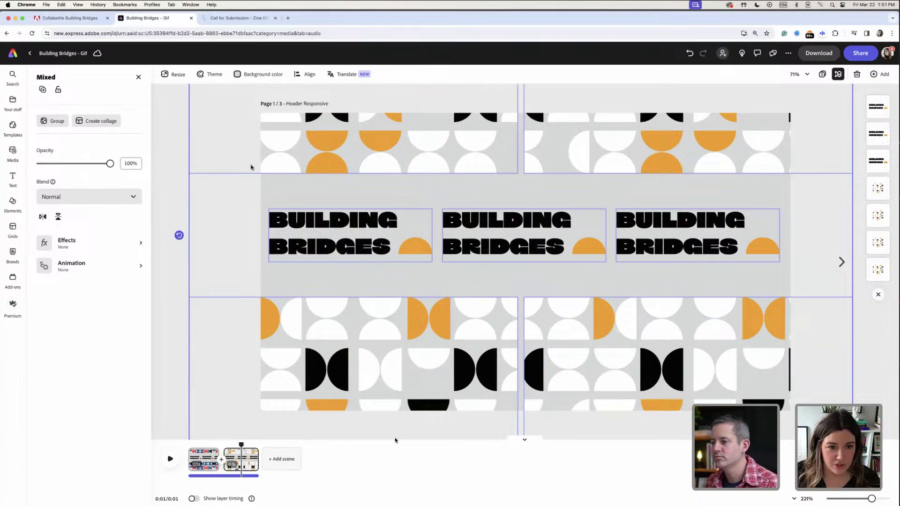
Set the second scene's background to a coral red swatch from the Building Bridges library and add a third scene
left_click(244, 75)
left_click(314, 228)
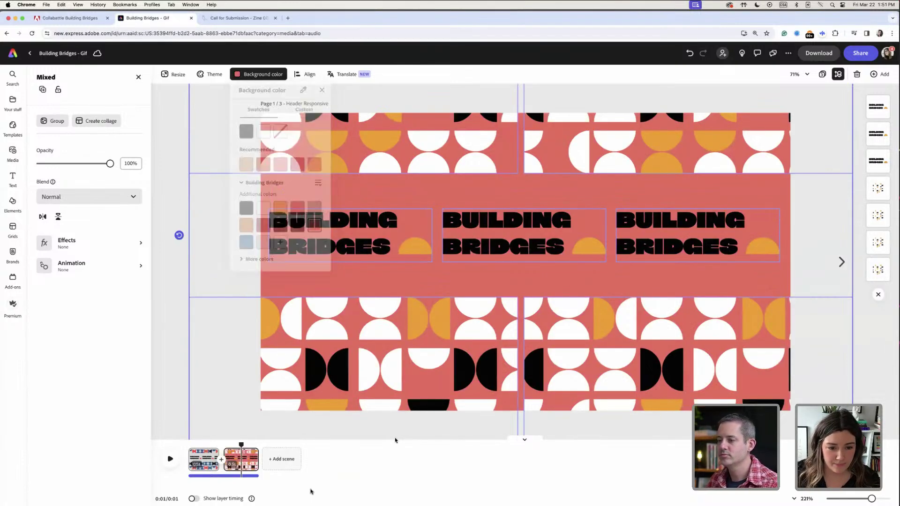
left_click(274, 468)
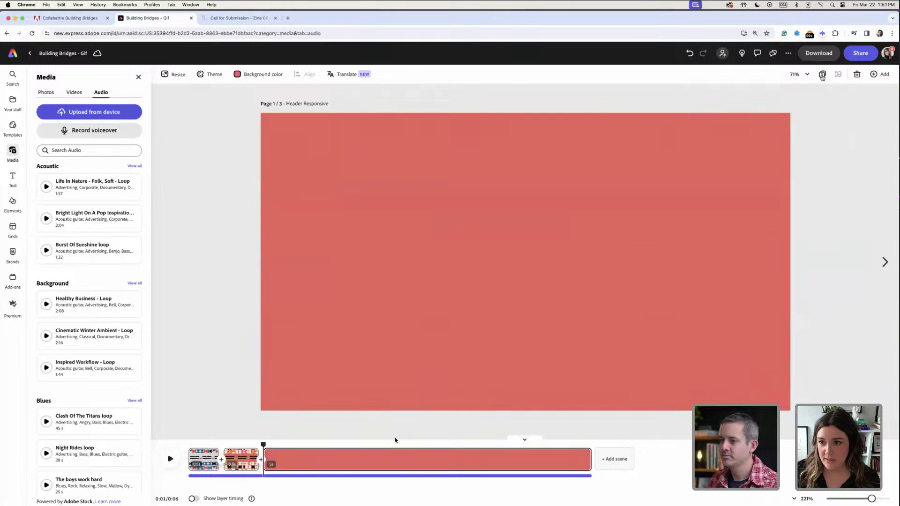
Copy all elements of the black header on page 3 and return to page 1
left_click(822, 74)
double_click(509, 183)
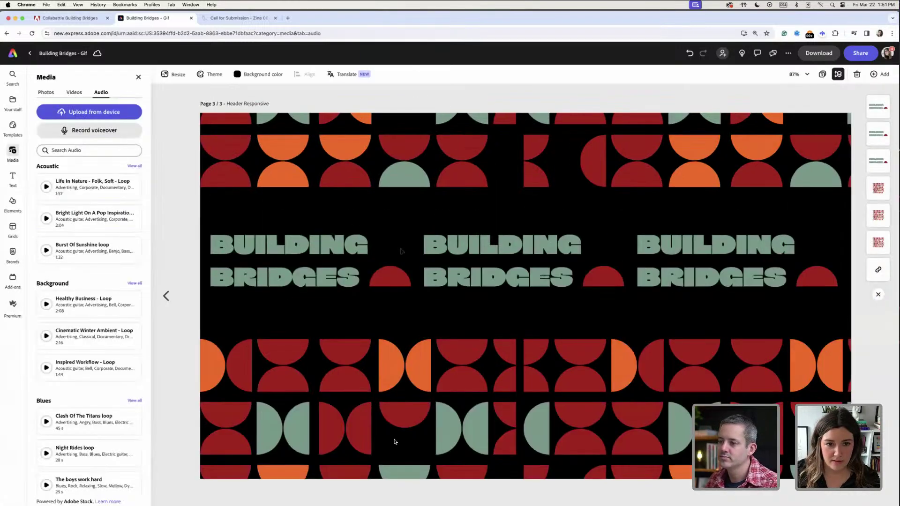
left_click(387, 187)
key("super+a")
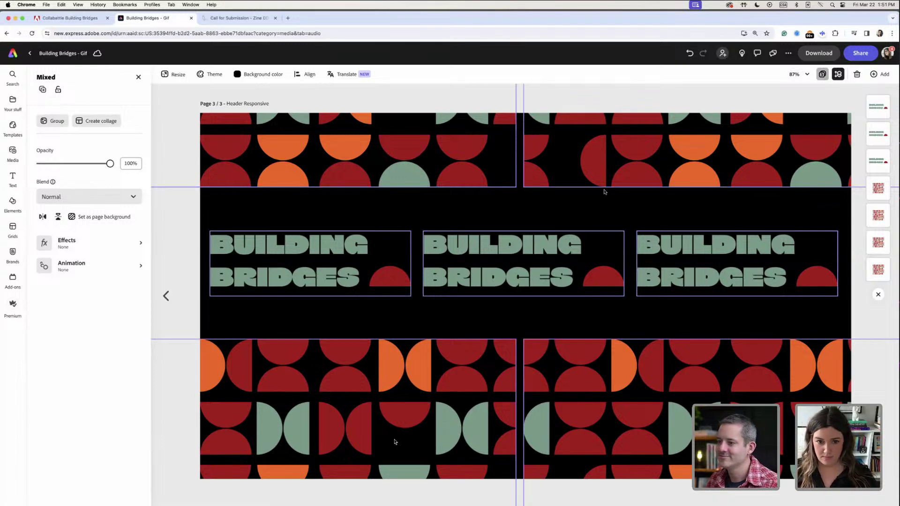
left_click(823, 74)
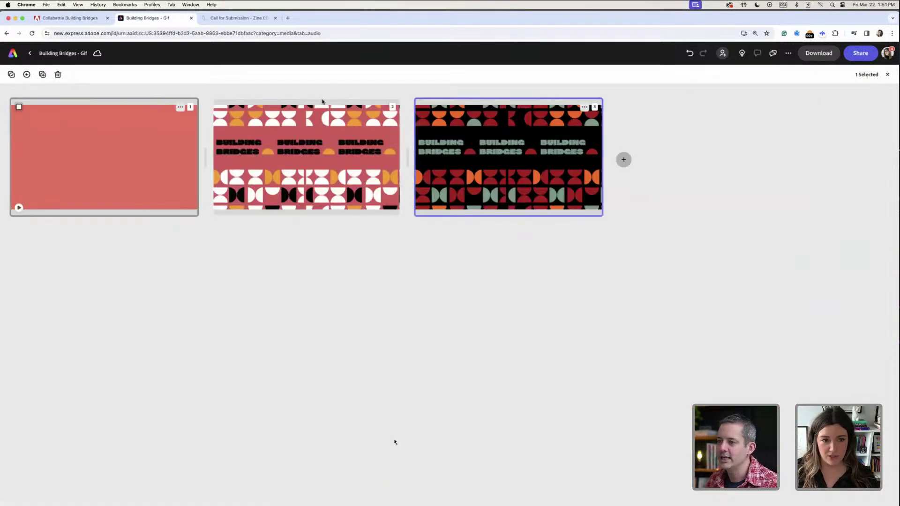
double_click(140, 125)
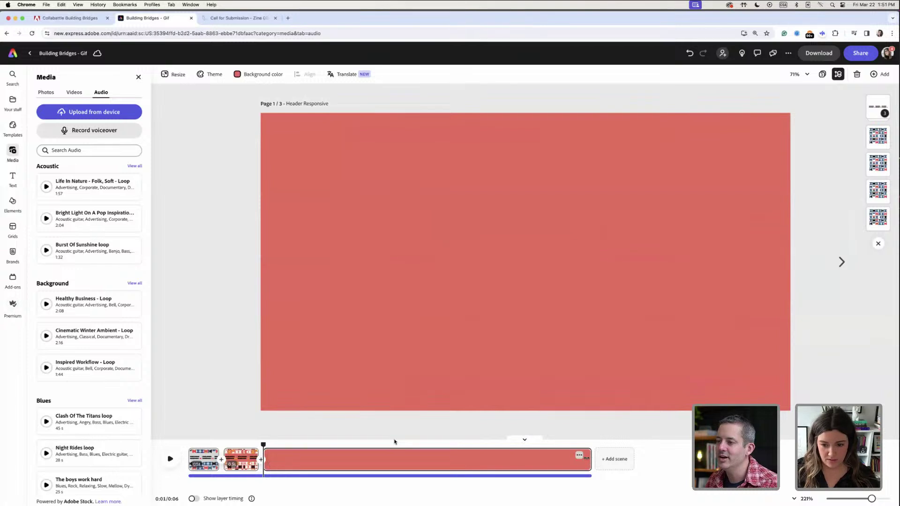
Trim the third scene to 0.5 s and fill it with the copied header elements on a black background
left_click_drag(592, 459, 293, 462)
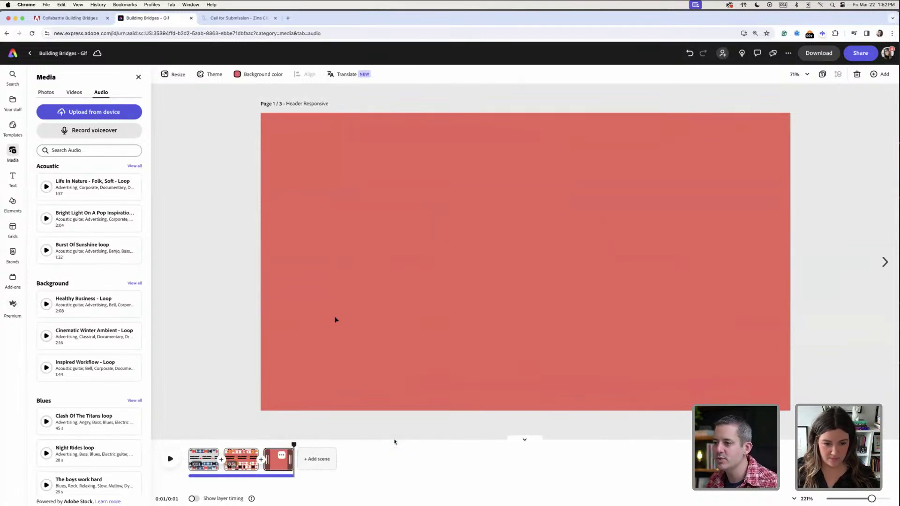
key("super+a")
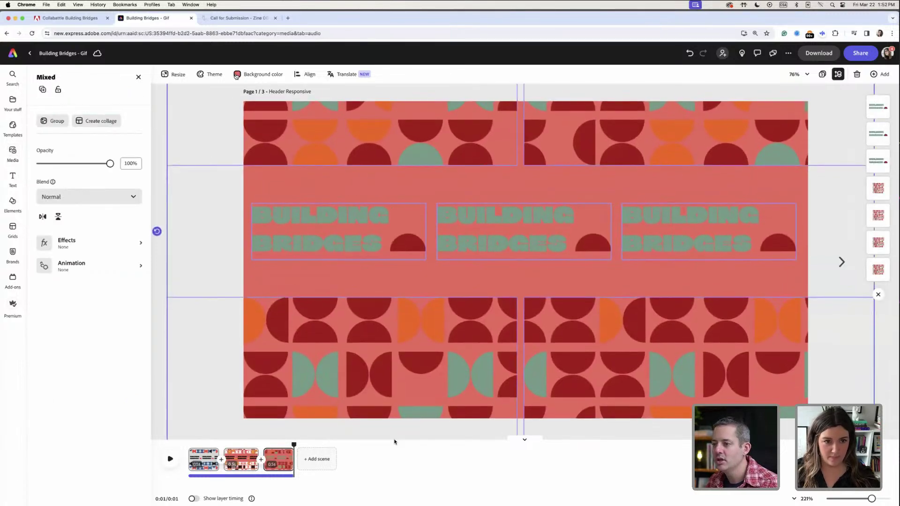
left_click(258, 74)
left_click(246, 133)
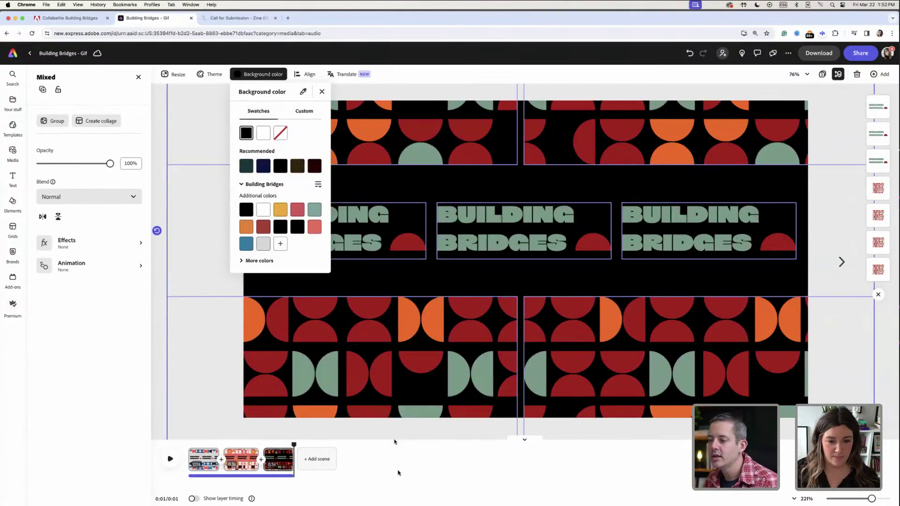
left_click(330, 468)
left_click(202, 467)
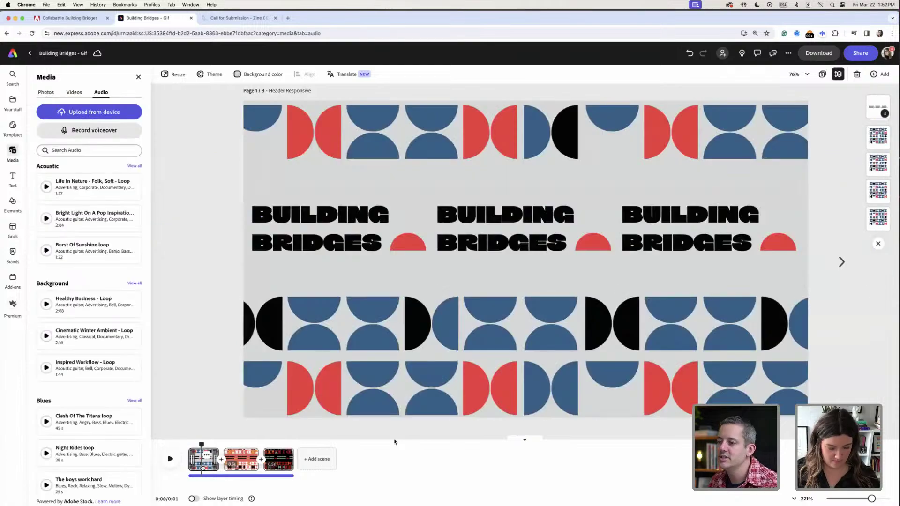
key("super+v")
key("super+z")
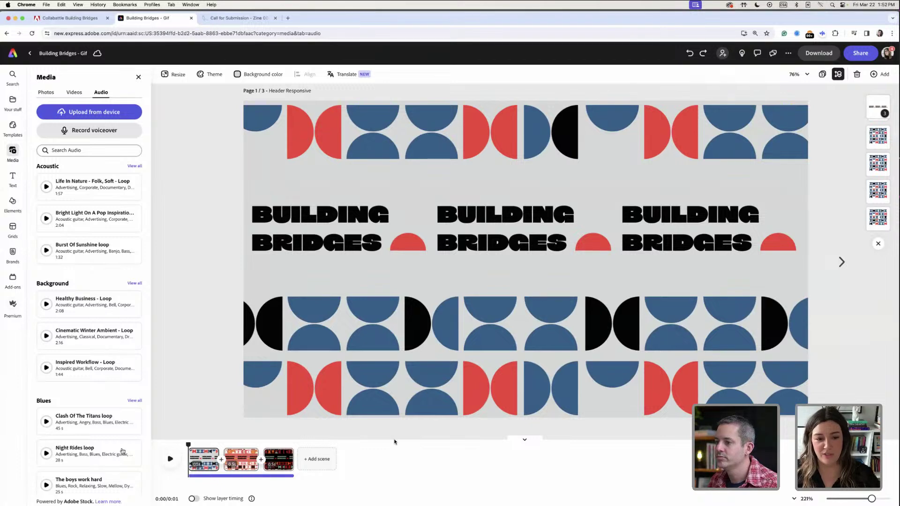
Play back the three-scene sequence on page 1 from the start
left_click(206, 469)
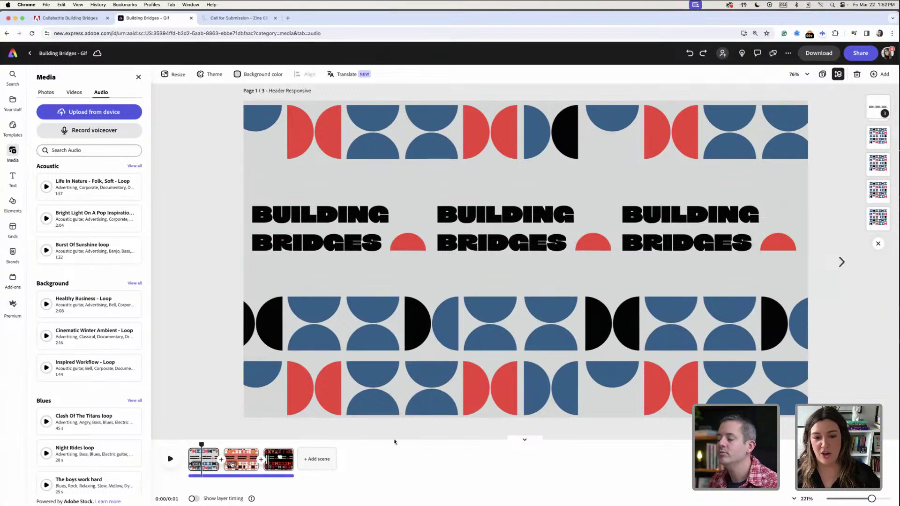
left_click_drag(177, 446, 165, 463)
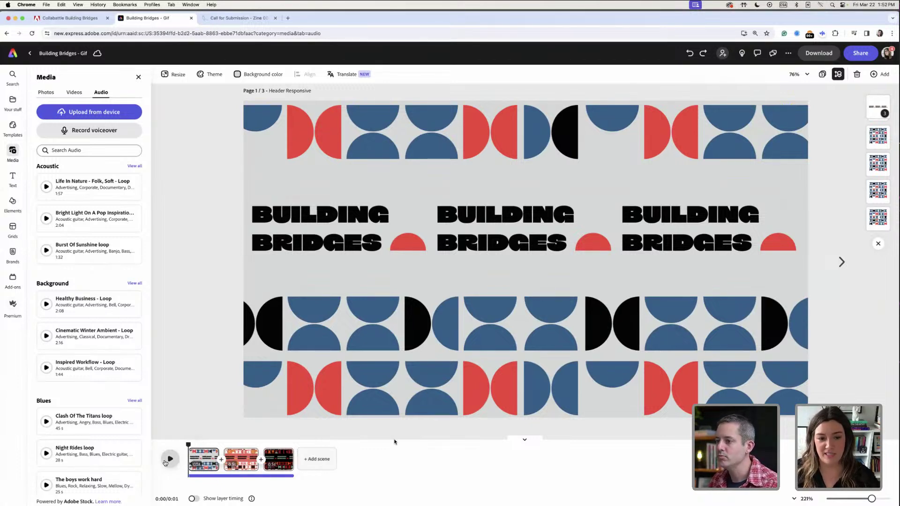
left_click(169, 459)
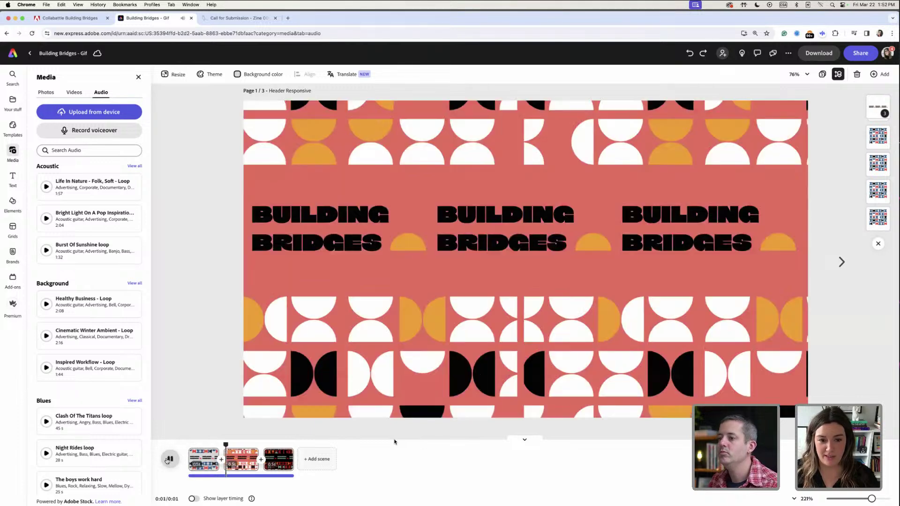
Delete the audio track beneath the scenes and replay the sequence
left_click(248, 475)
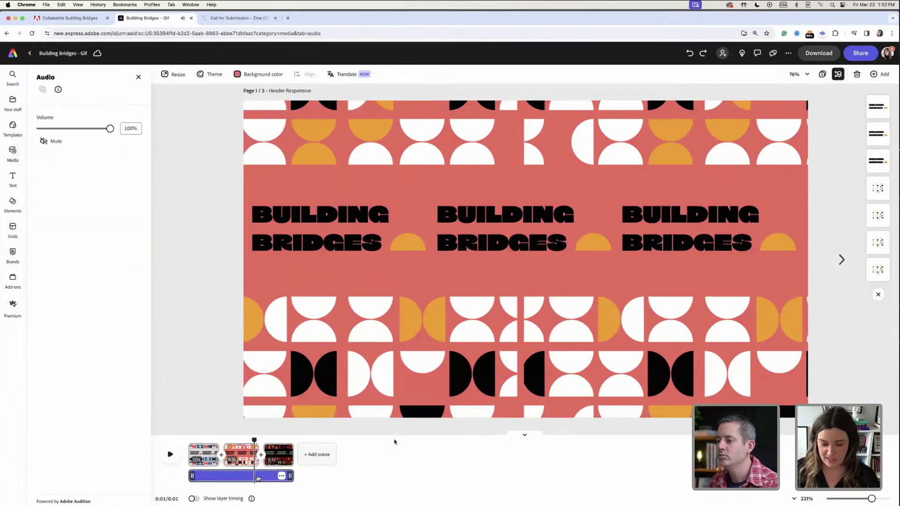
key("BackSpace")
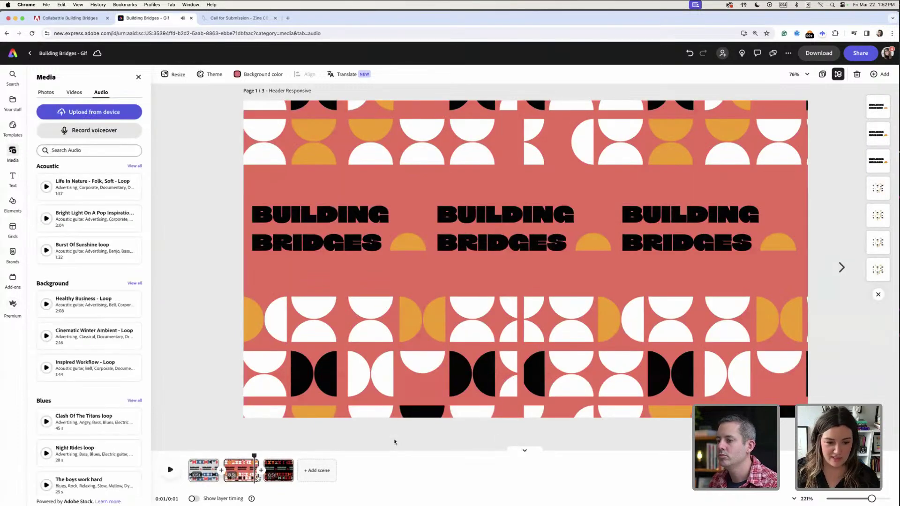
left_click(170, 470)
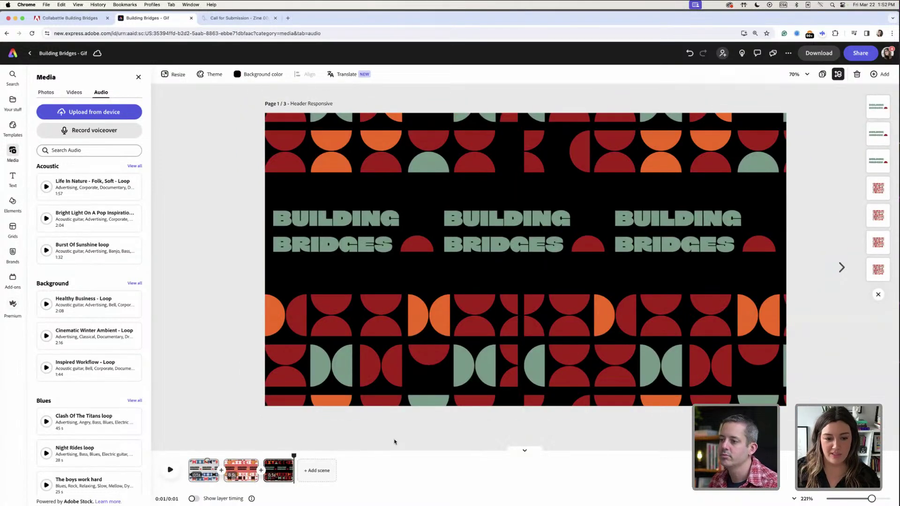
left_click(169, 470)
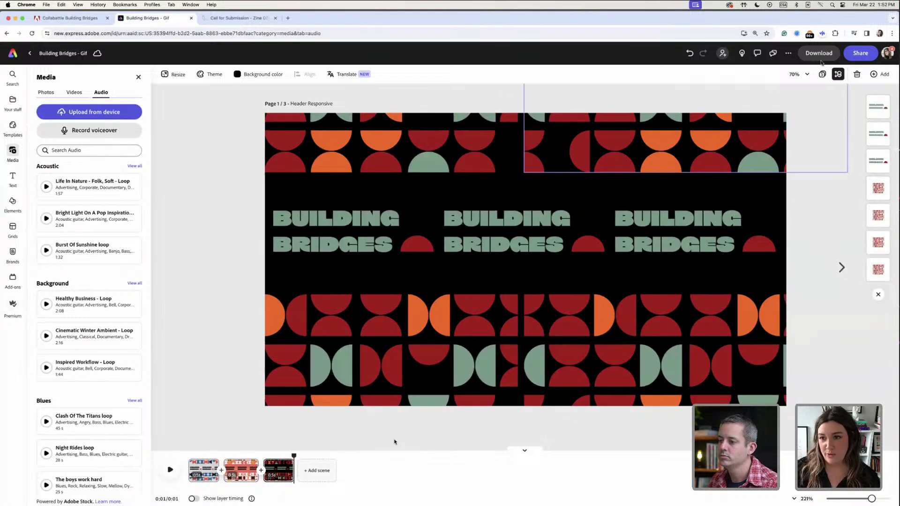
Check which file formats the download options offer for the selected page, then close them
left_click(818, 56)
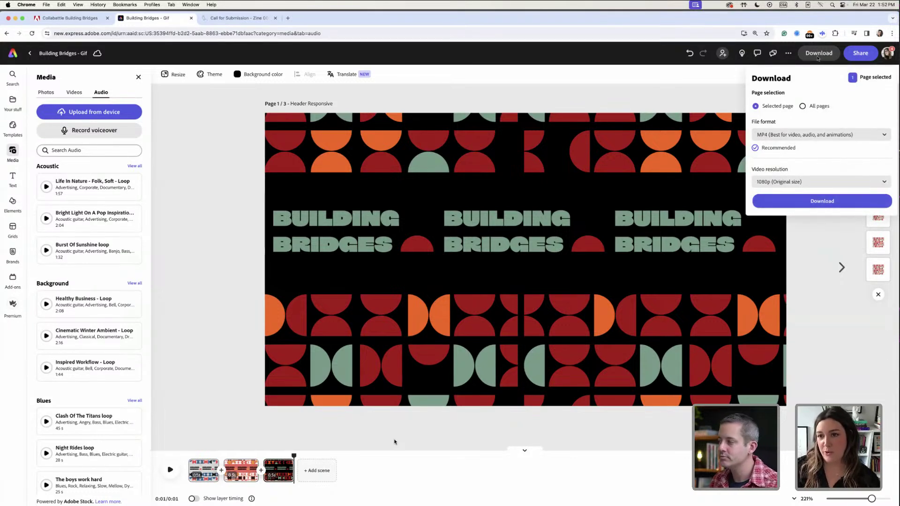
left_click(821, 135)
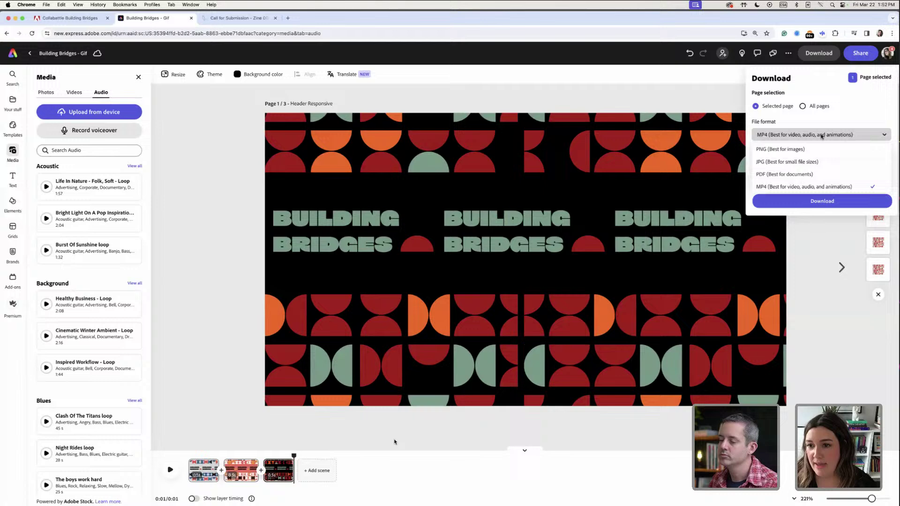
left_click(788, 123)
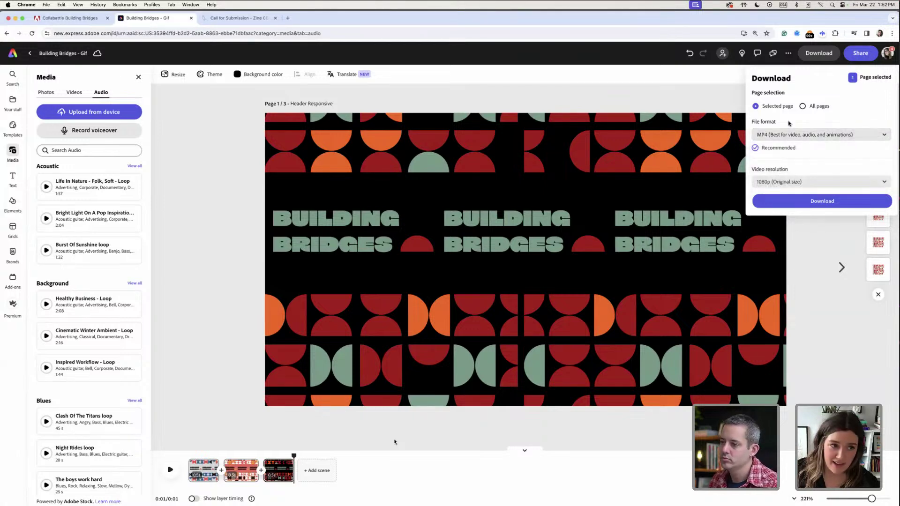
left_click(195, 144)
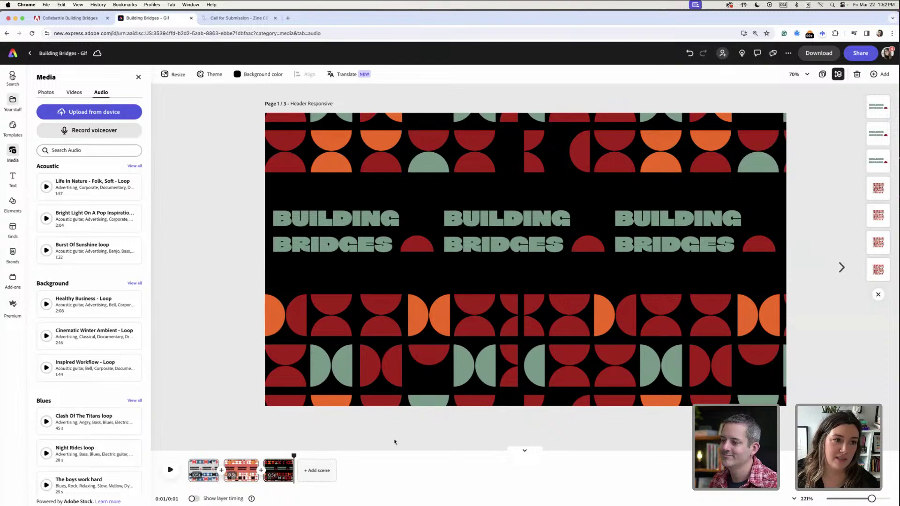
Return to the home page to find the Convert to GIF quick action, and briefly view the Call for Submission web page
left_click(14, 54)
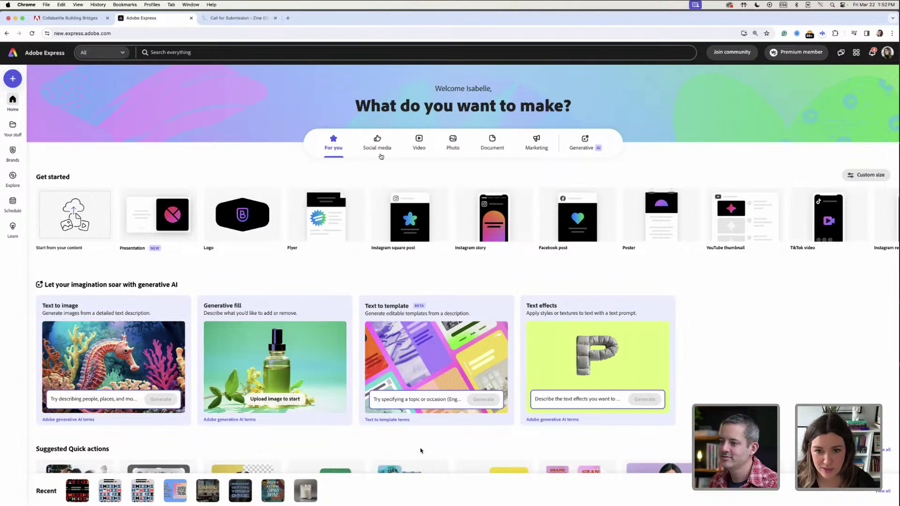
scroll(420, 450, "down", 10)
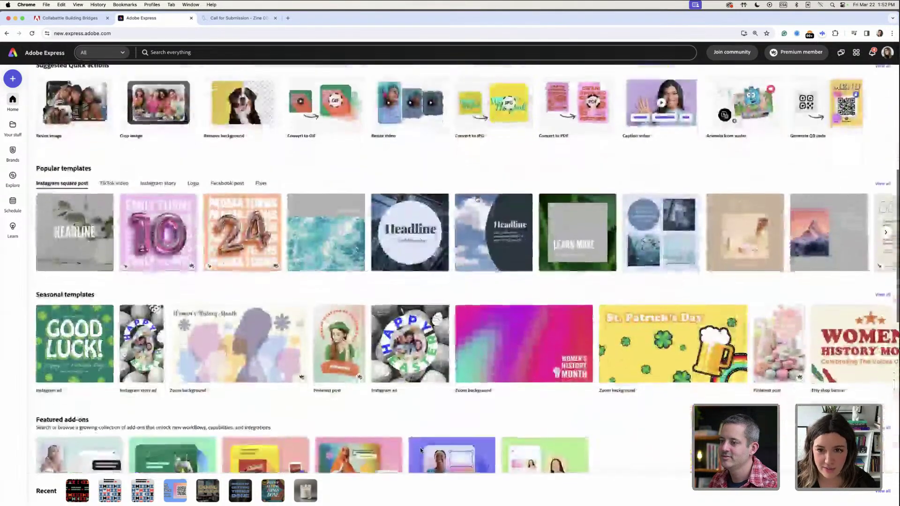
scroll(478, 195, "up", 2)
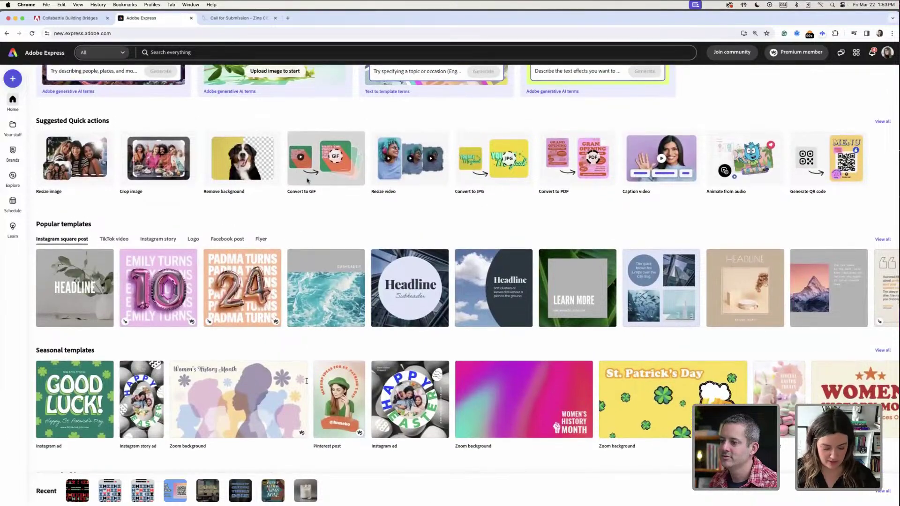
key("super+equal")
key("super+equal")
key("super+equal")
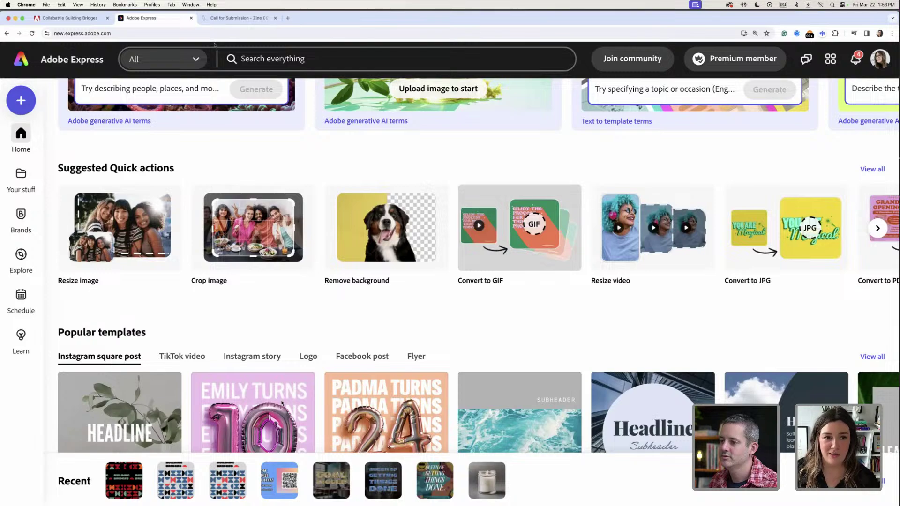
left_click(234, 18)
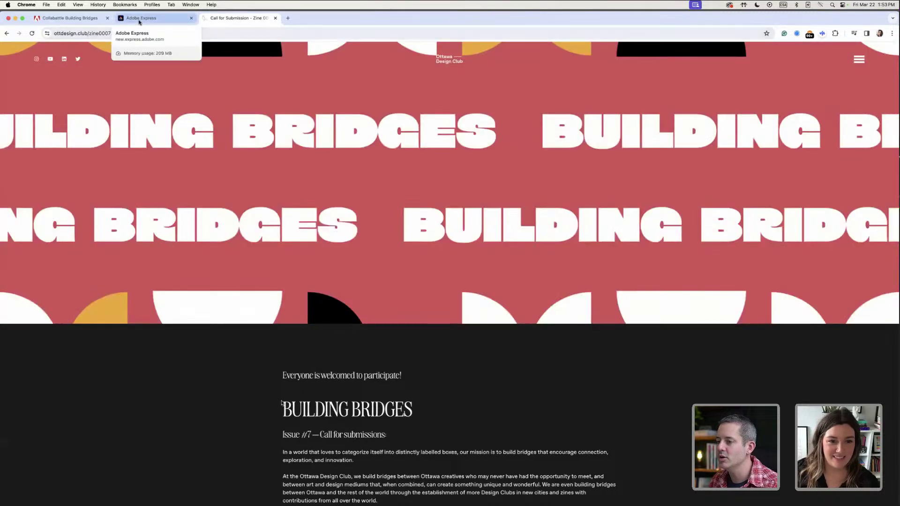
left_click(145, 17)
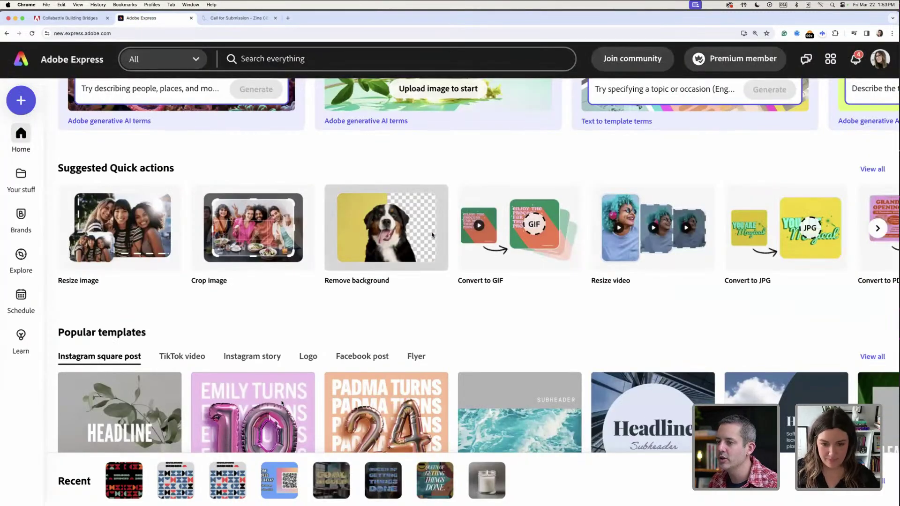
Browse the suggested quick actions on the home page as far as the QR code generator
key("super+minus")
key("super+minus")
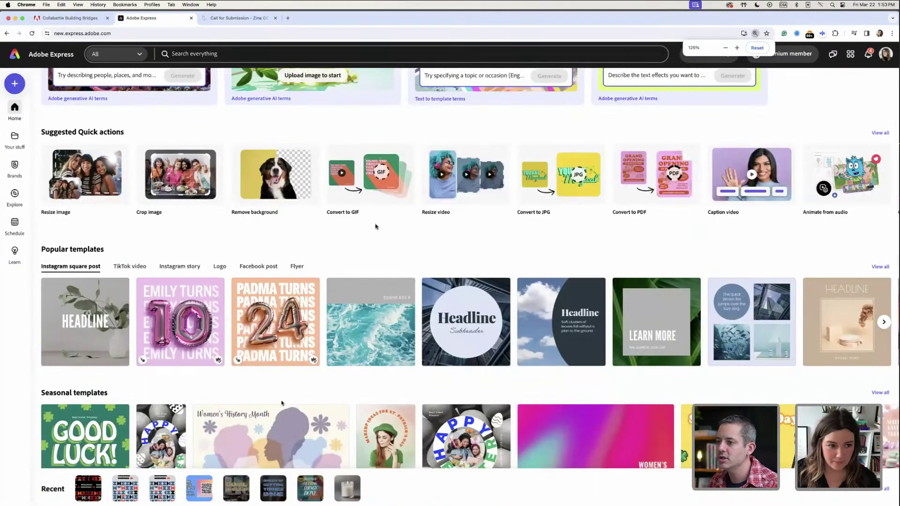
scroll(376, 227, "up", 3)
scroll(376, 227, "down", 3)
scroll(376, 227, "down", 1)
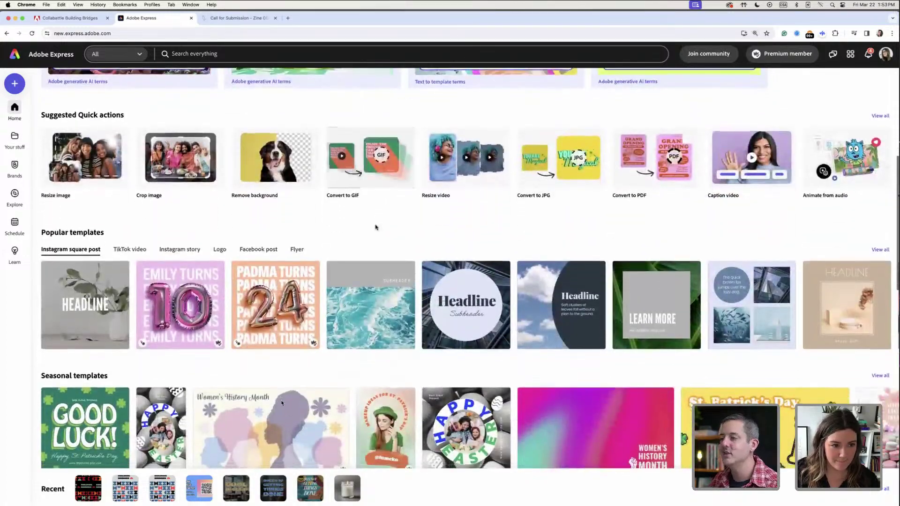
scroll(377, 227, "up", 1)
scroll(376, 227, "down", 3)
scroll(281, 403, "up", 5)
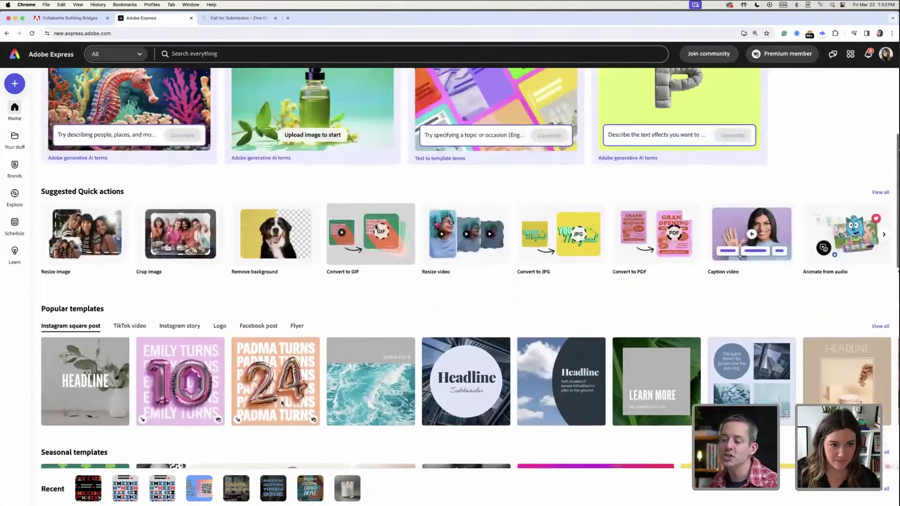
scroll(448, 230, "right", 2)
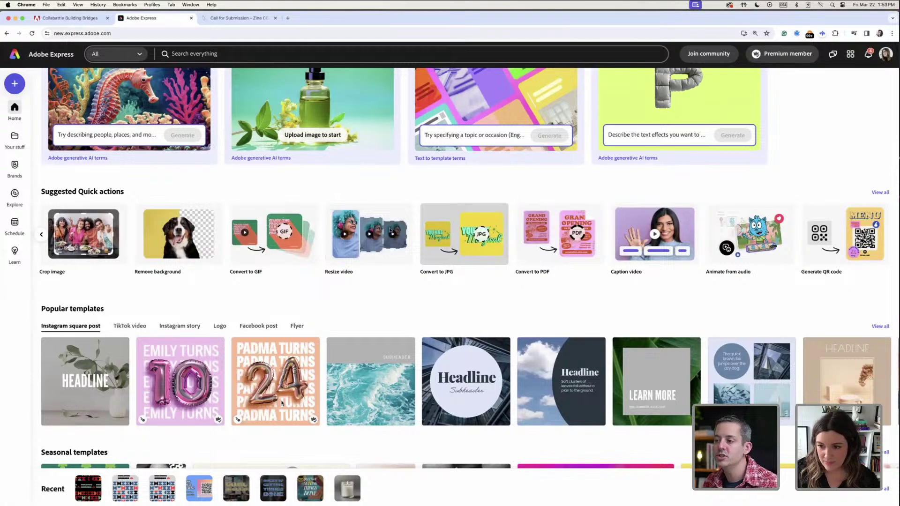
key("super+equal")
key("super+equal")
key("super+equal")
key("super+equal")
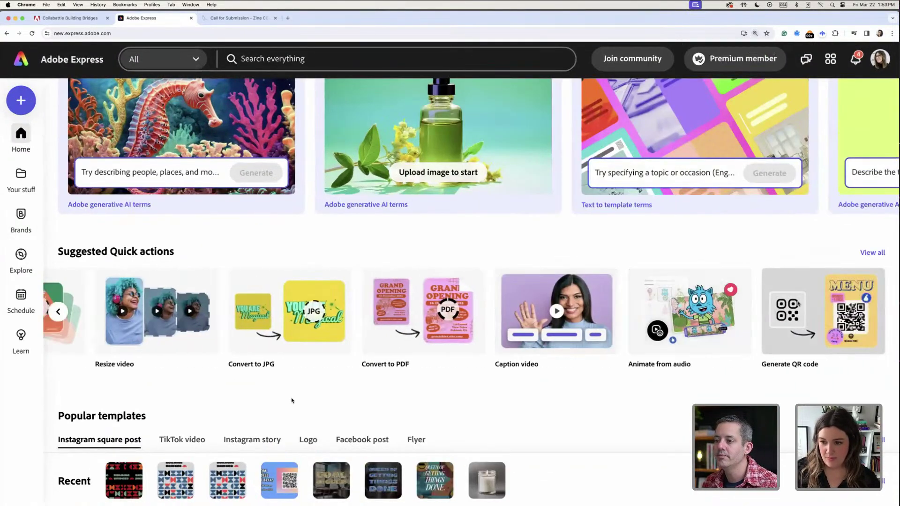
left_click(798, 304)
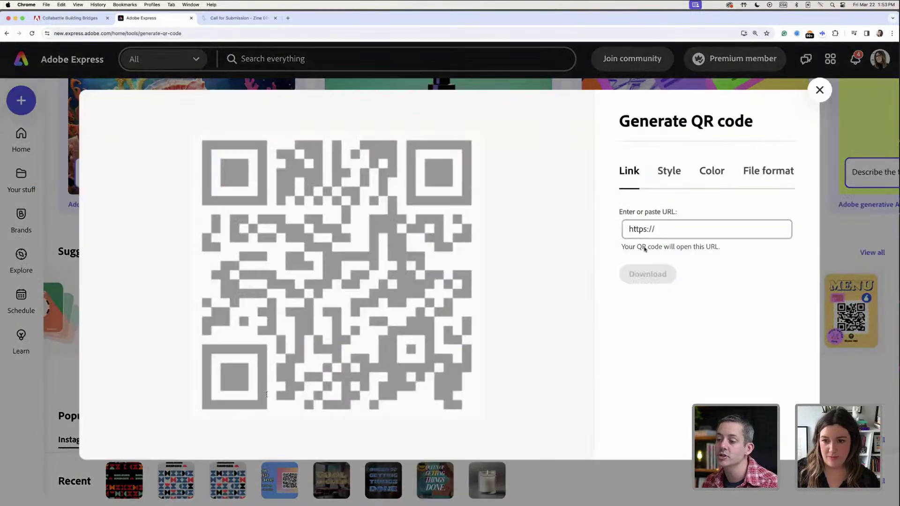
left_click(658, 229)
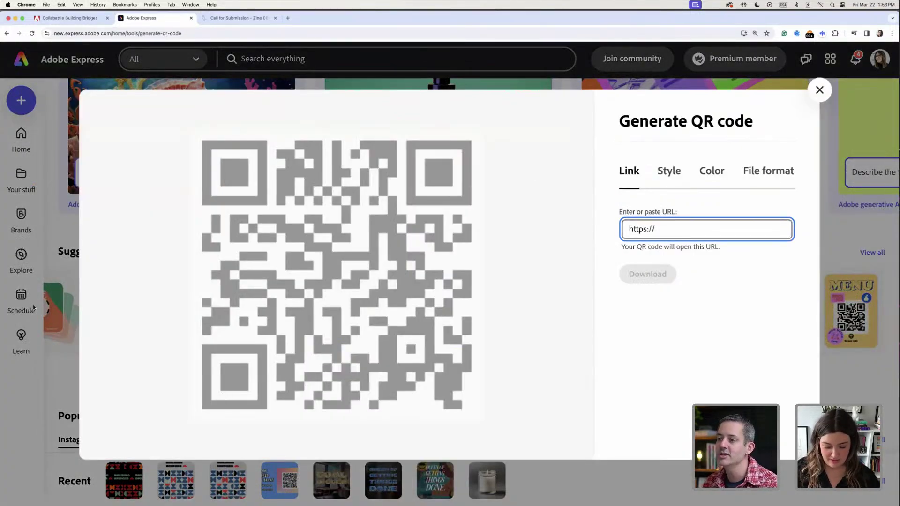
type("ottdesign.club")
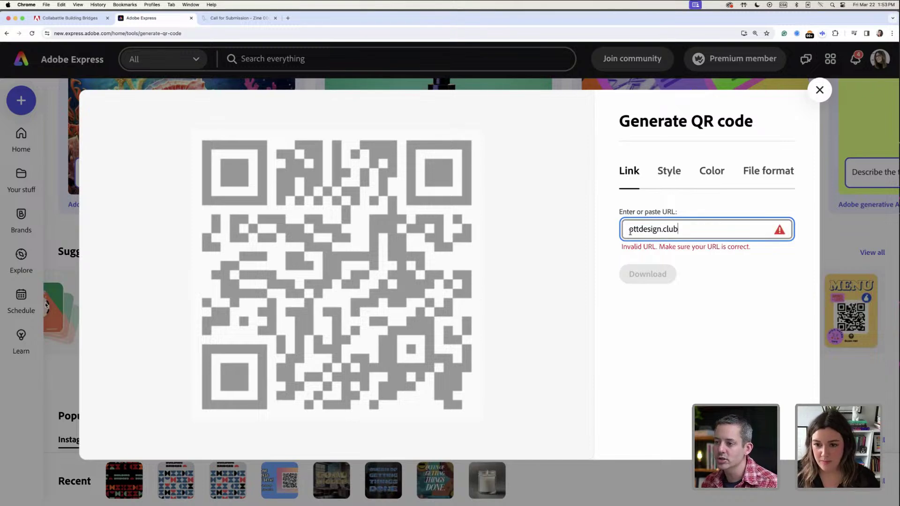
type("www.")
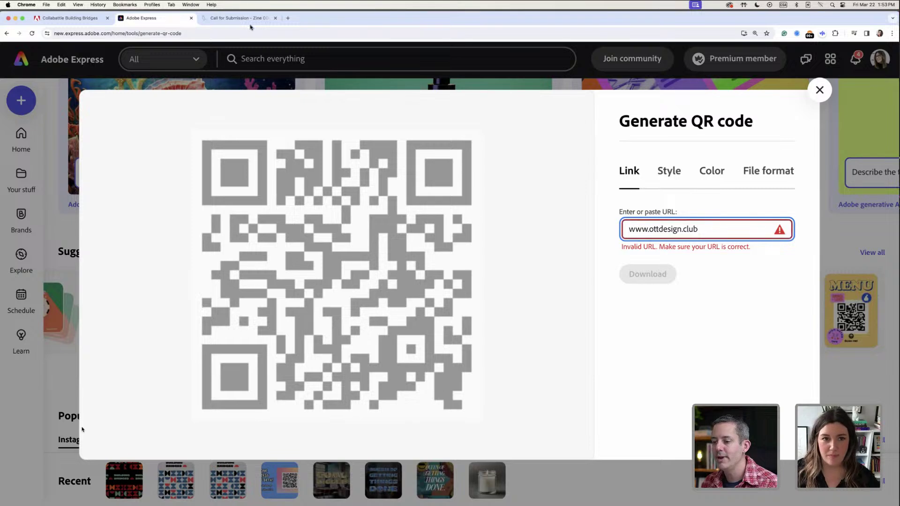
left_click(237, 17)
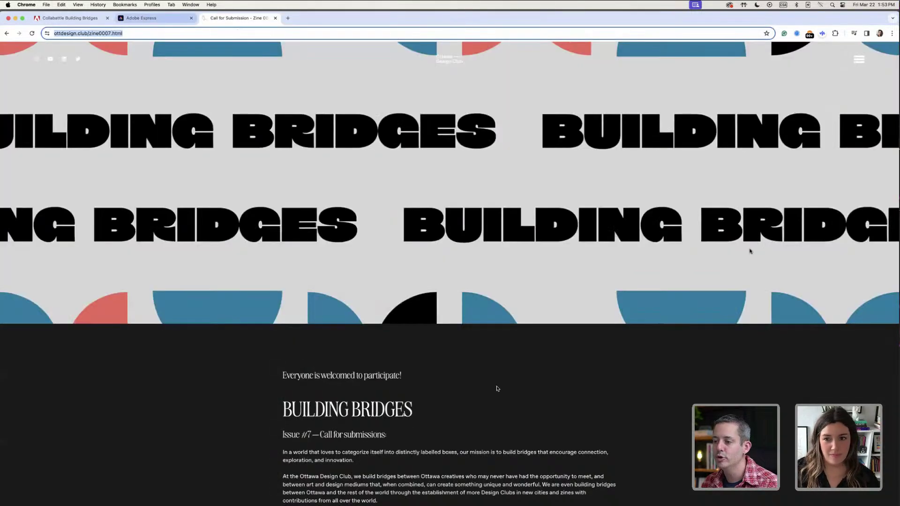
left_click(143, 15)
key("ctrl+a")
type("https://ottdesign.club/zine0007.html")
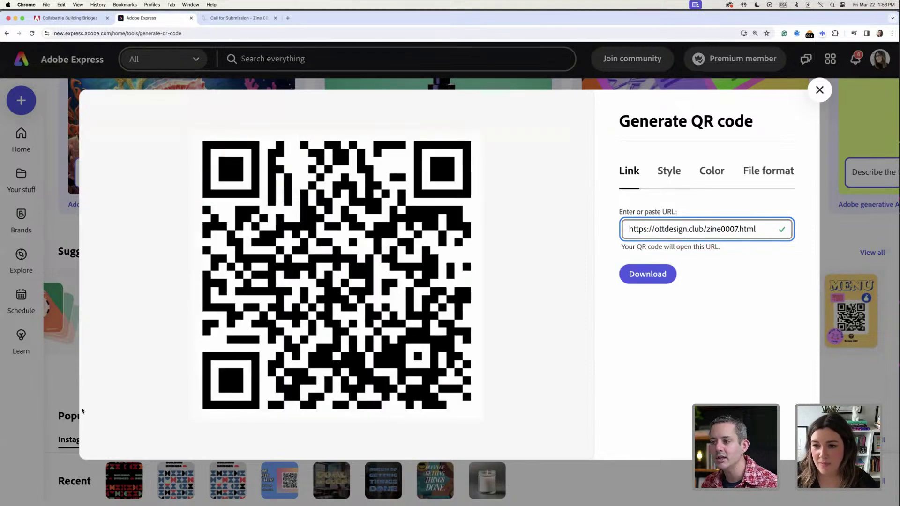
Review the QR code's style, color and file format options, trying green and going back to black, then close the generator without downloading
left_click(663, 175)
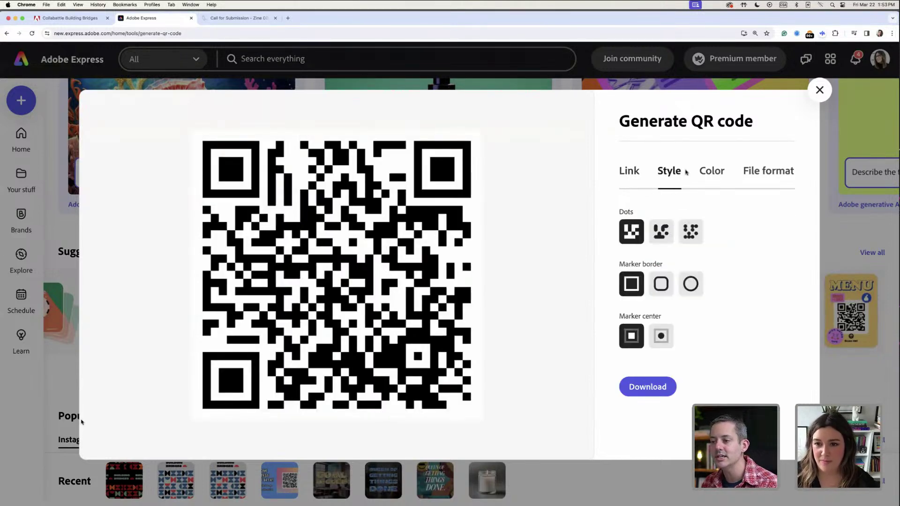
left_click(706, 174)
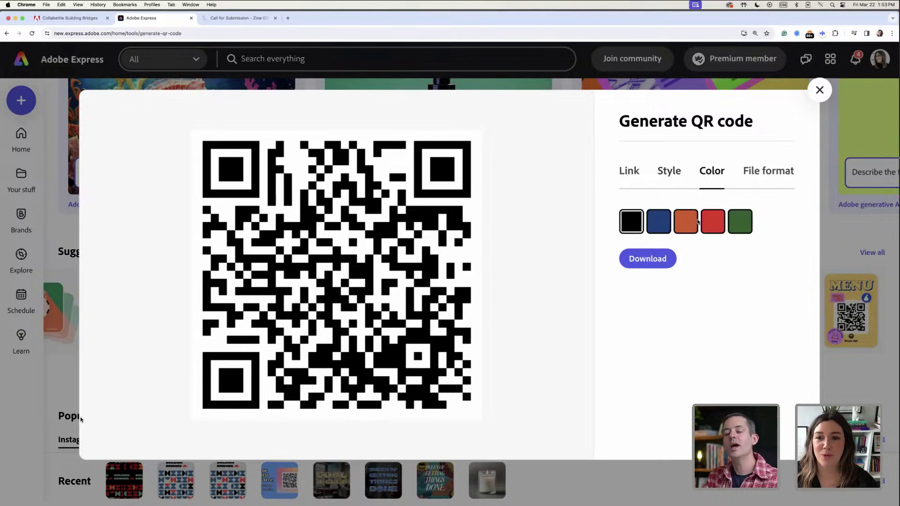
left_click(733, 233)
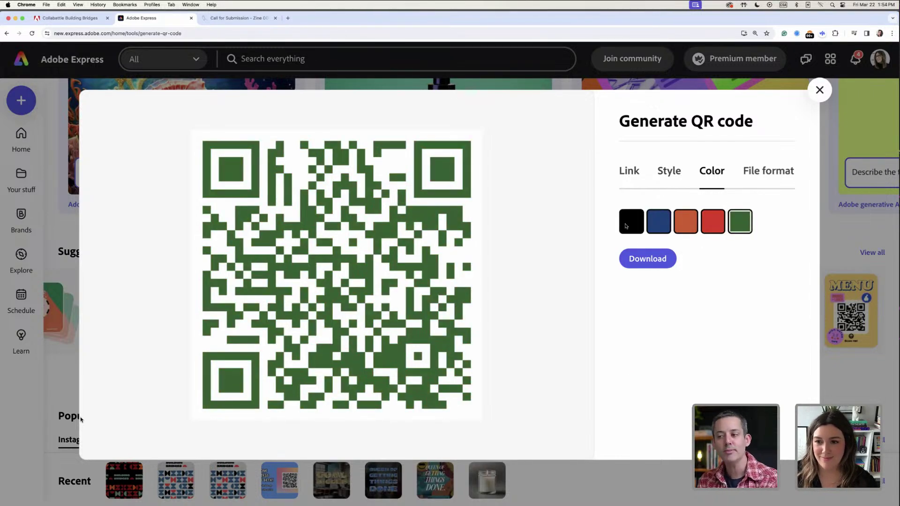
left_click(625, 226)
left_click(781, 179)
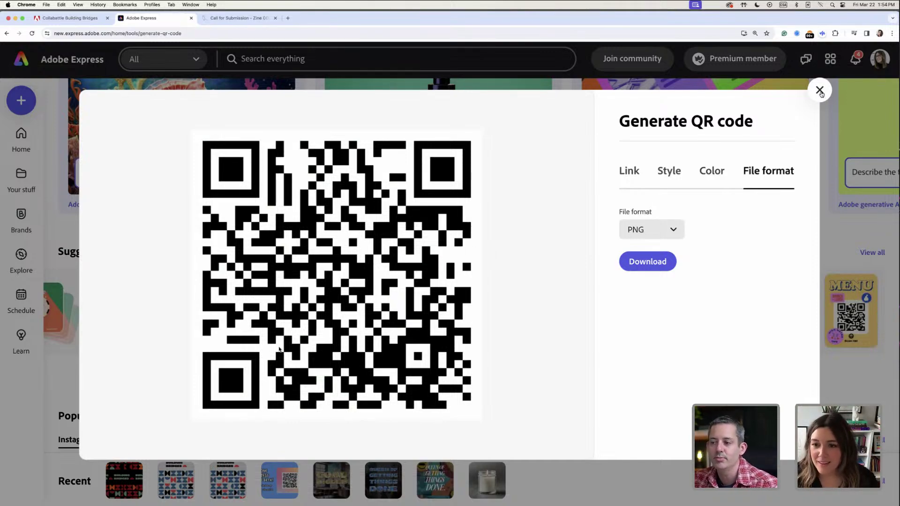
left_click(819, 91)
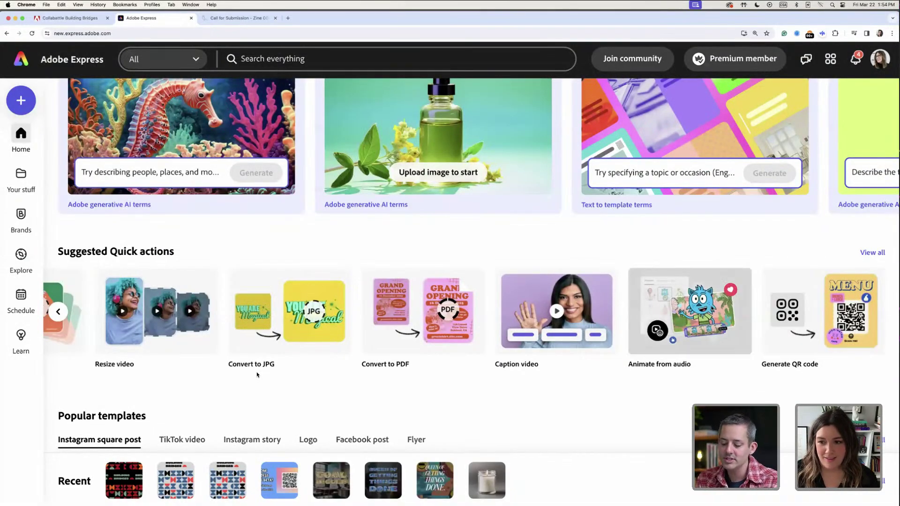
scroll(257, 374, "down", 1)
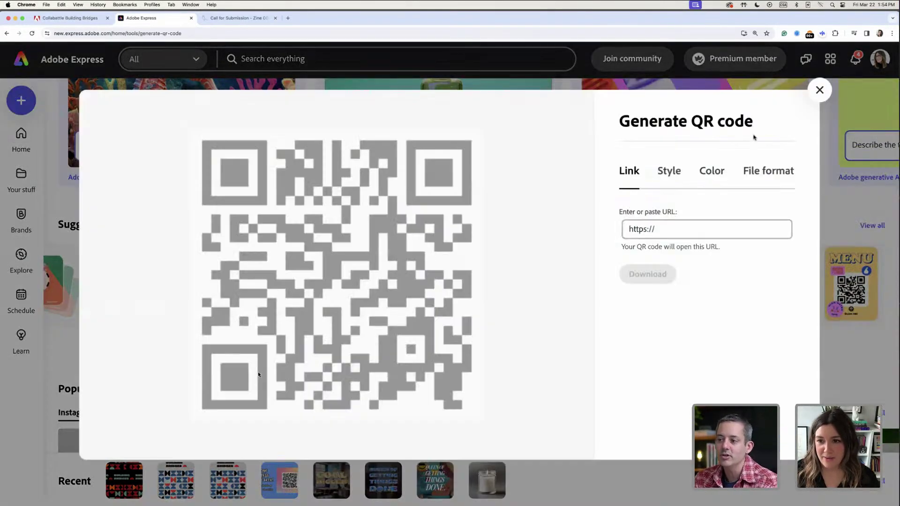
key("Escape")
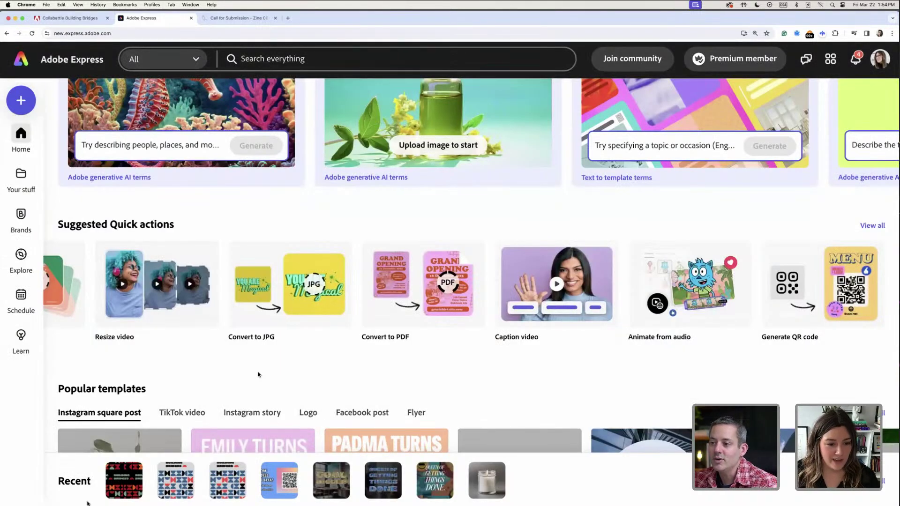
Open the recent Building Bridges file and look through all its pages in the grid overview
left_click(176, 480)
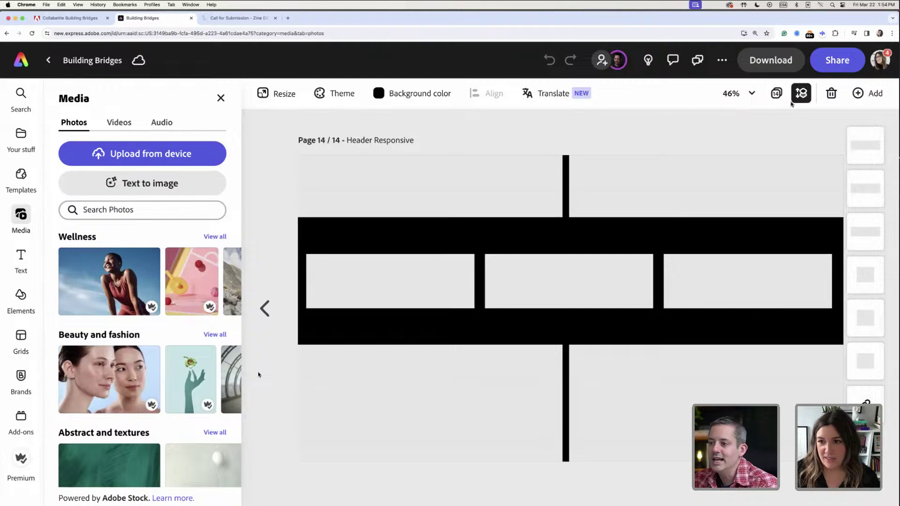
left_click(799, 93)
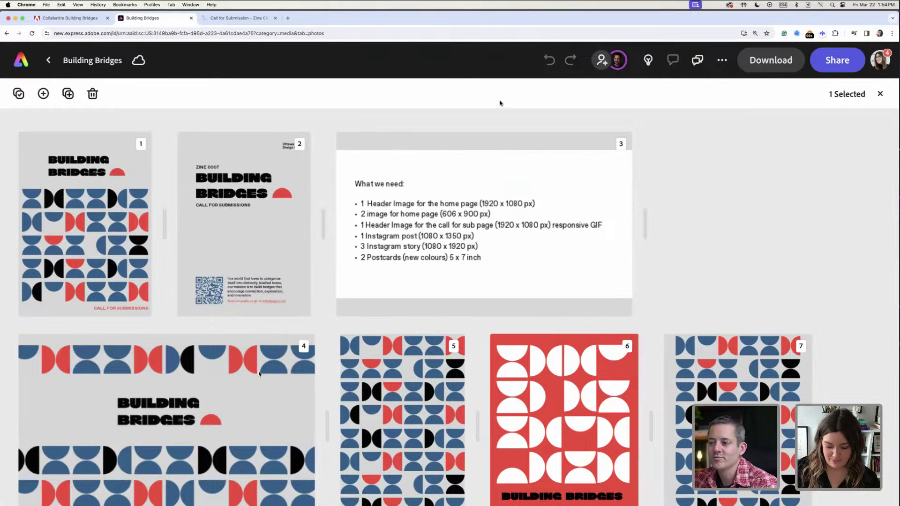
scroll(571, 193, "down", 6)
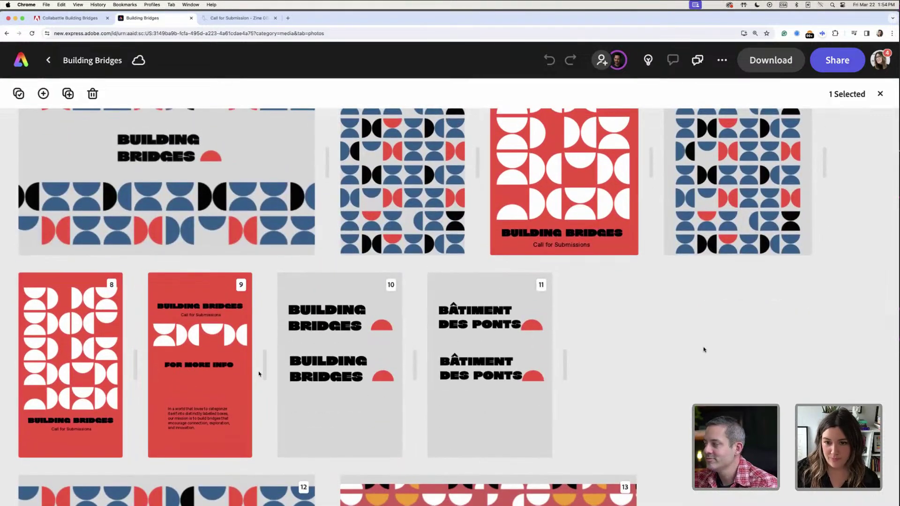
scroll(667, 351, "down", 2)
scroll(668, 351, "down", 2)
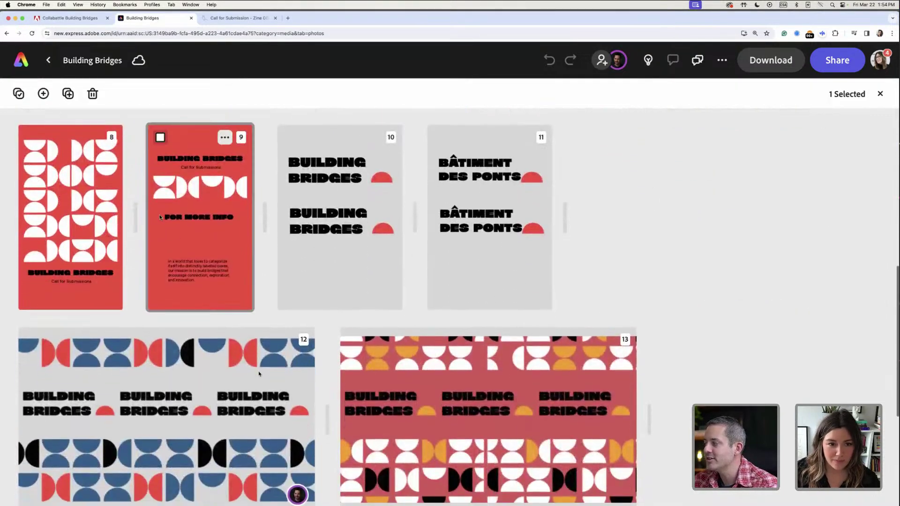
scroll(258, 374, "up", 7)
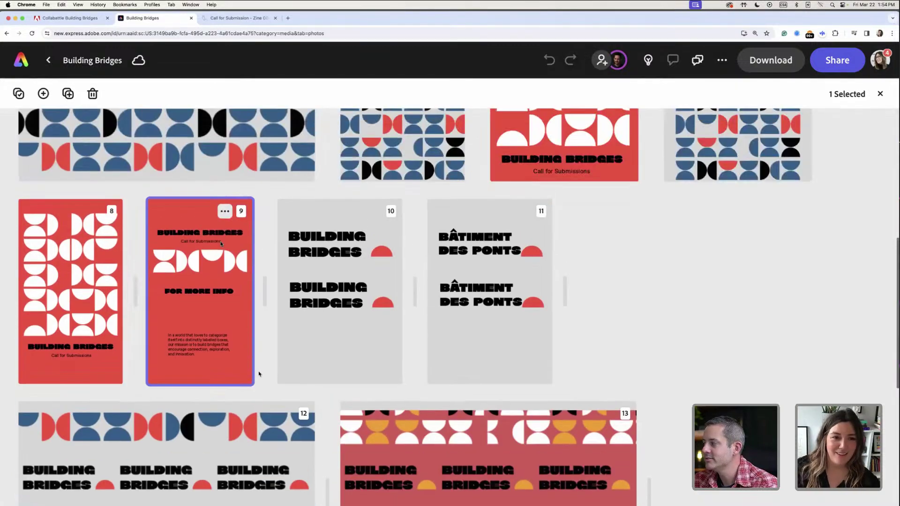
Duplicate the Postcard Front 1 page and place the copy after the postcard back as page 3
double_click(75, 162)
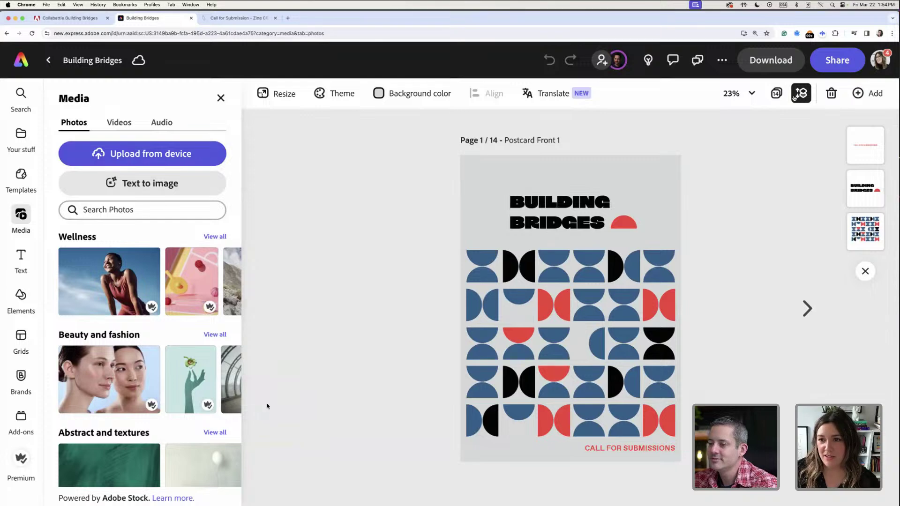
left_click(796, 95)
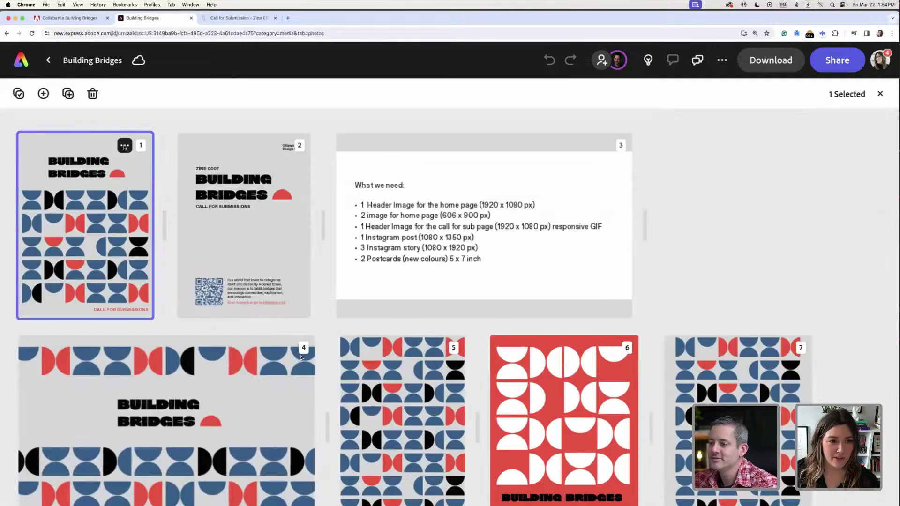
left_click(124, 147)
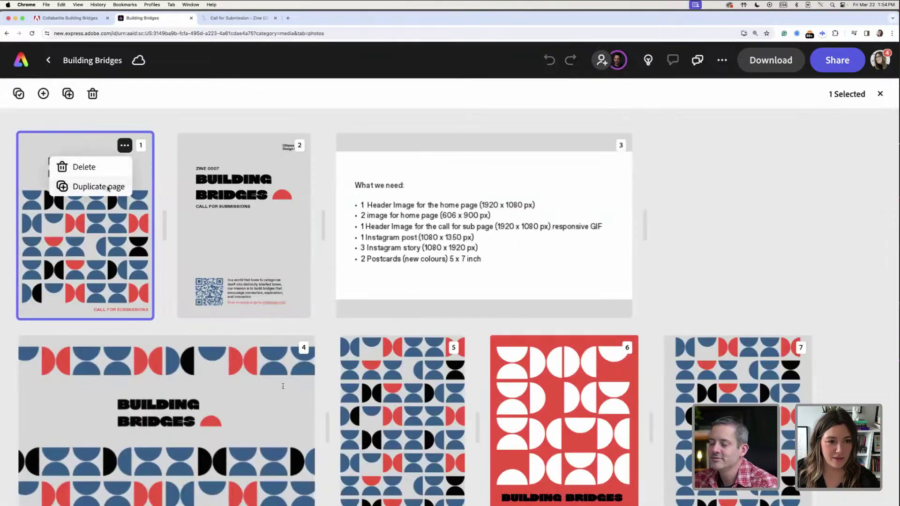
left_click(108, 188)
left_click_drag(244, 225, 526, 262)
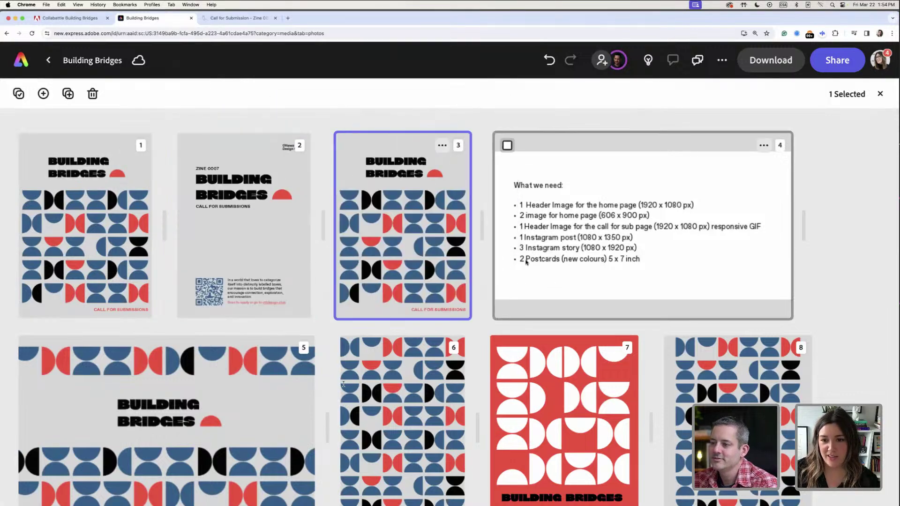
Open the duplicated postcard front and set its background to the coral red from the Building Bridges colors
double_click(406, 211)
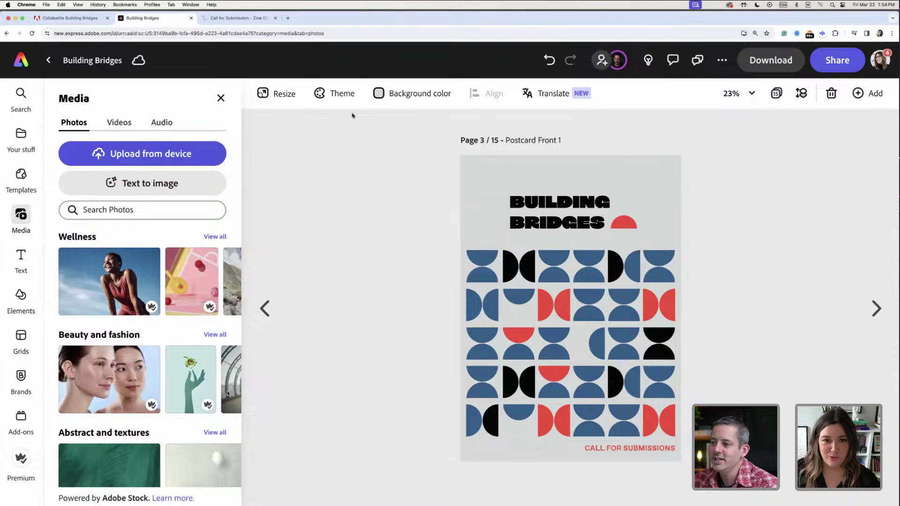
left_click(381, 94)
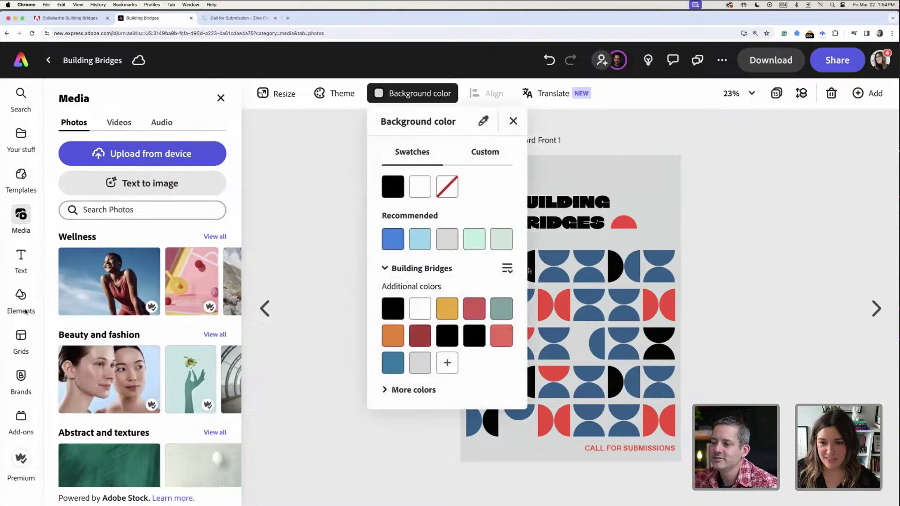
left_click(501, 335)
Replace the linked wordmark on the red postcard with the black Building Bridges version that has a yellow half circle
left_click(618, 235)
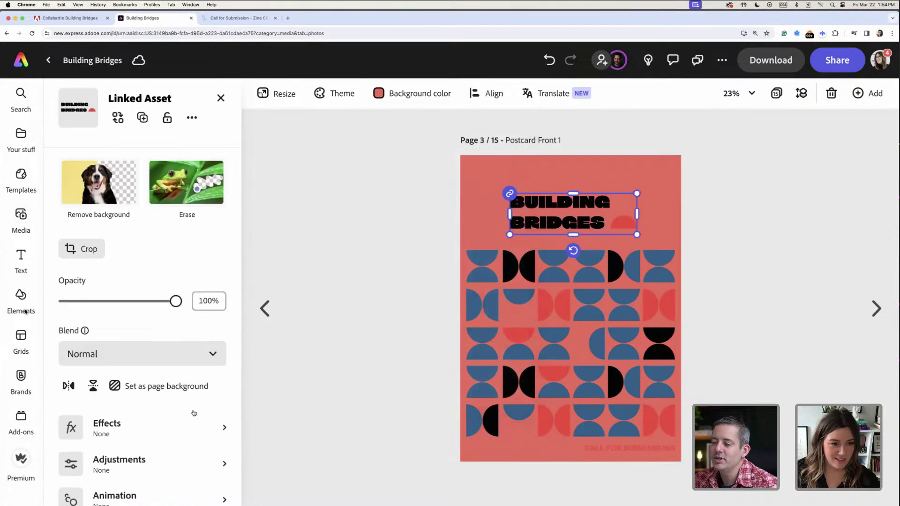
scroll(194, 413, "down", 1)
left_click(118, 118)
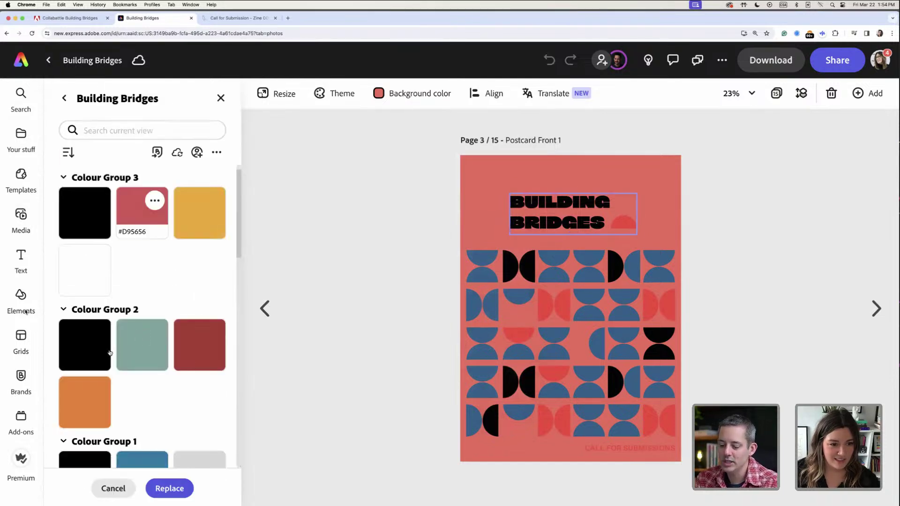
scroll(167, 392, "down", 4)
scroll(167, 392, "down", 7)
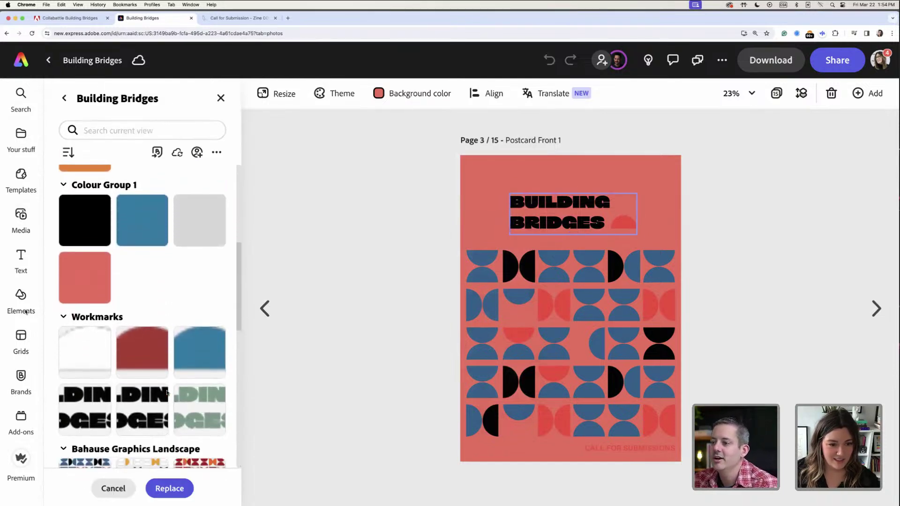
left_click(89, 284)
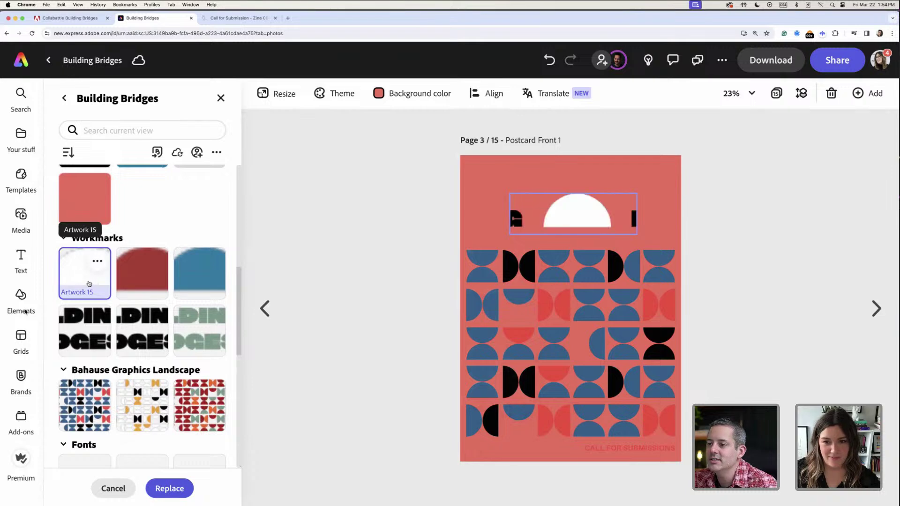
left_click(89, 333)
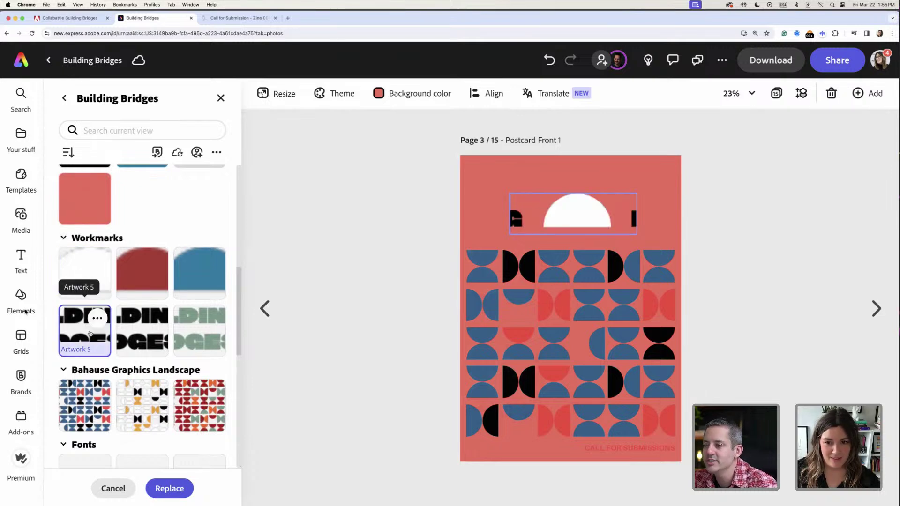
left_click(137, 338)
Replace the linked pattern on the red postcard with Artwork 10, the white, yellow and black Bahause graphic
left_click(541, 285)
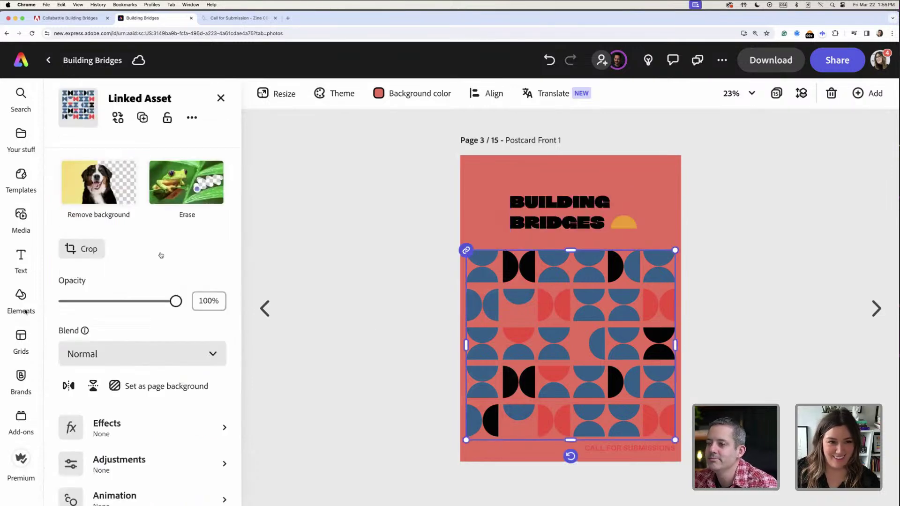
left_click(124, 119)
scroll(135, 284, "down", 5)
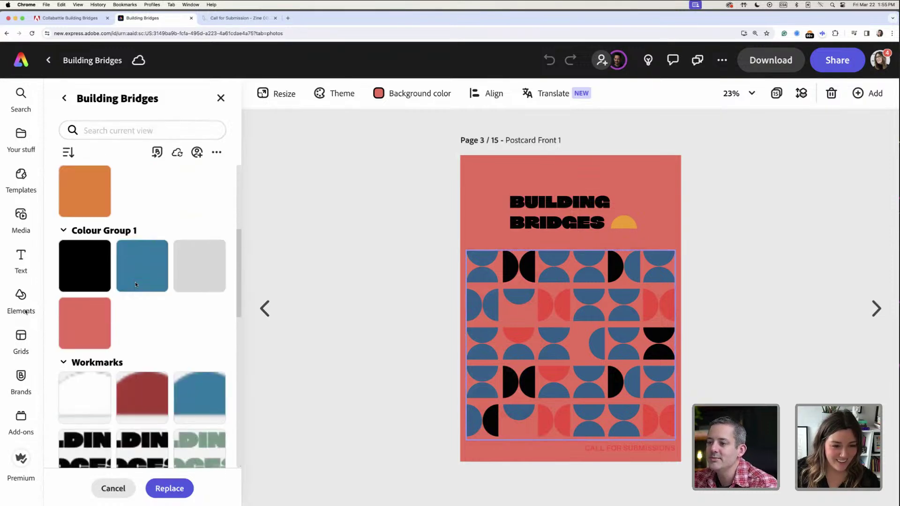
scroll(135, 284, "down", 5)
left_click(141, 289)
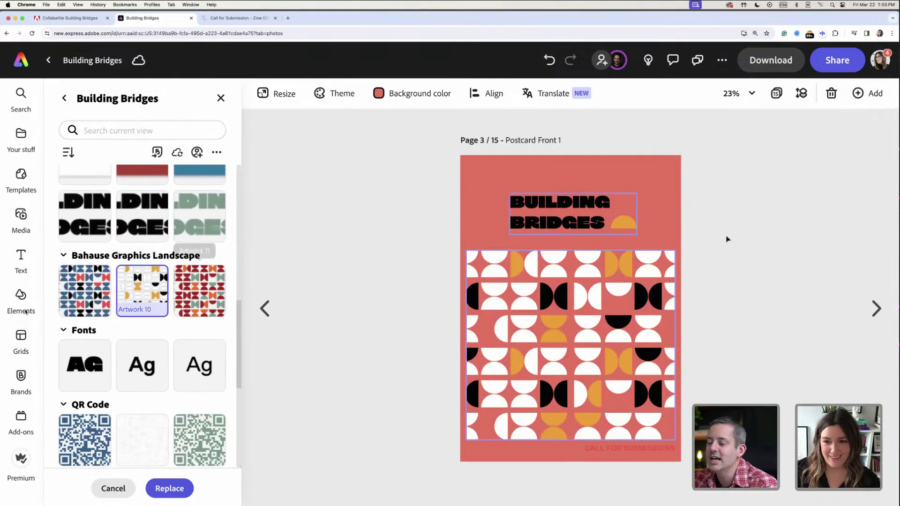
Duplicate the Postcard Back 1 page, place the copy after the red postcard front as page 4, and open it for editing
left_click(449, 351)
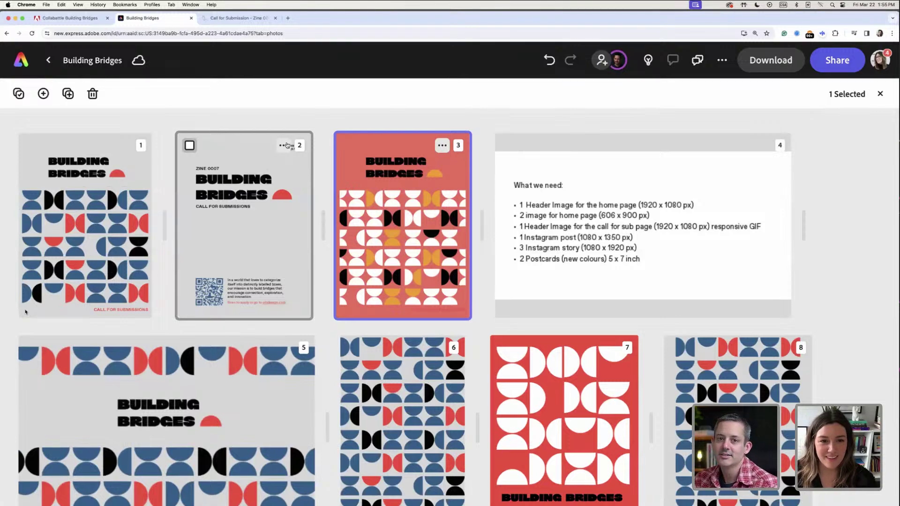
left_click(284, 145)
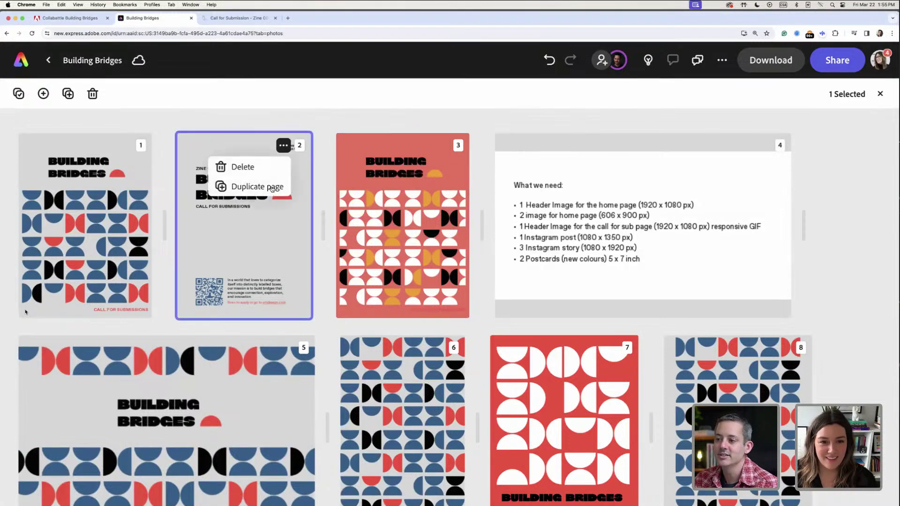
left_click(244, 184)
left_click_drag(384, 223, 558, 254)
double_click(523, 249)
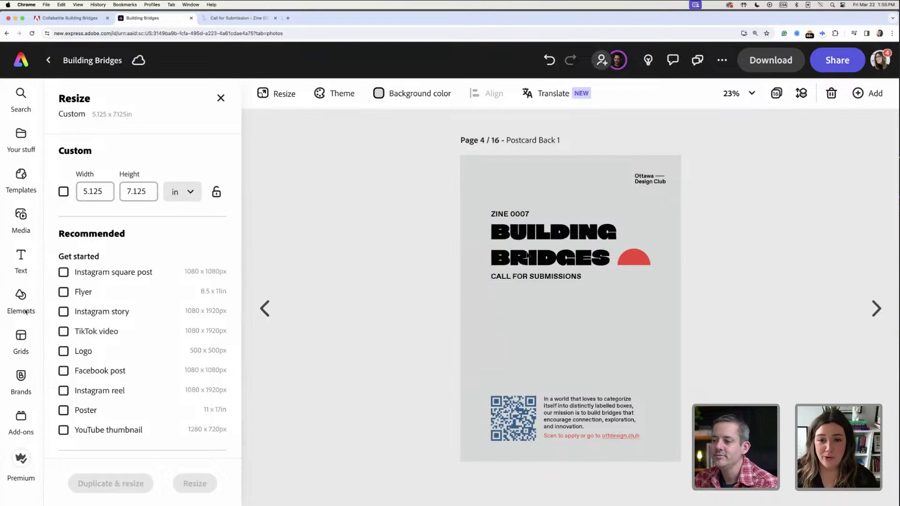
Ungroup the title block on the page 4 postcard back and replace its linked wordmark with Artwork 12, the black version with a yellow half circle
left_click(527, 238)
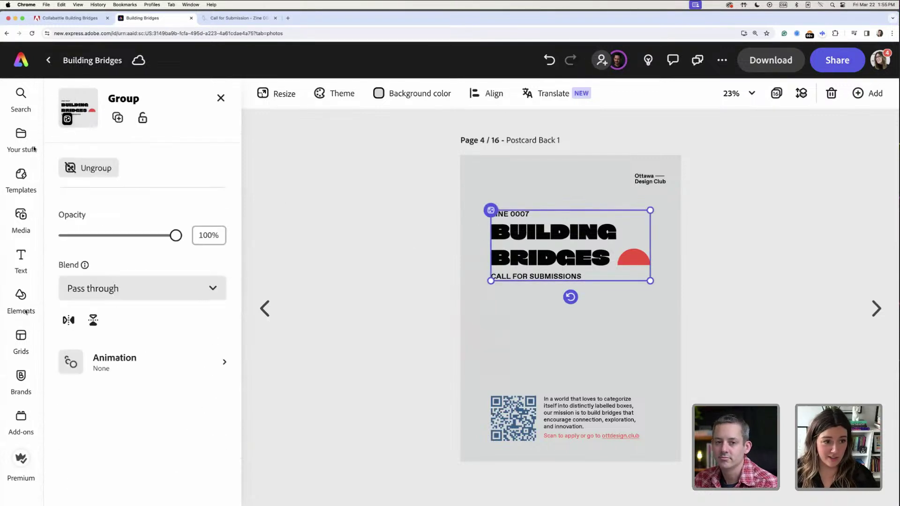
left_click(99, 170)
left_click(535, 352)
left_click(544, 254)
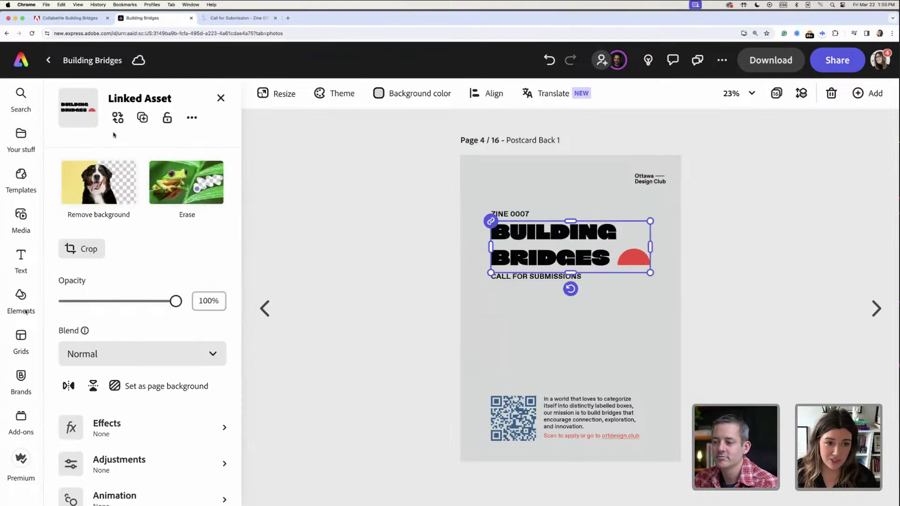
left_click(117, 117)
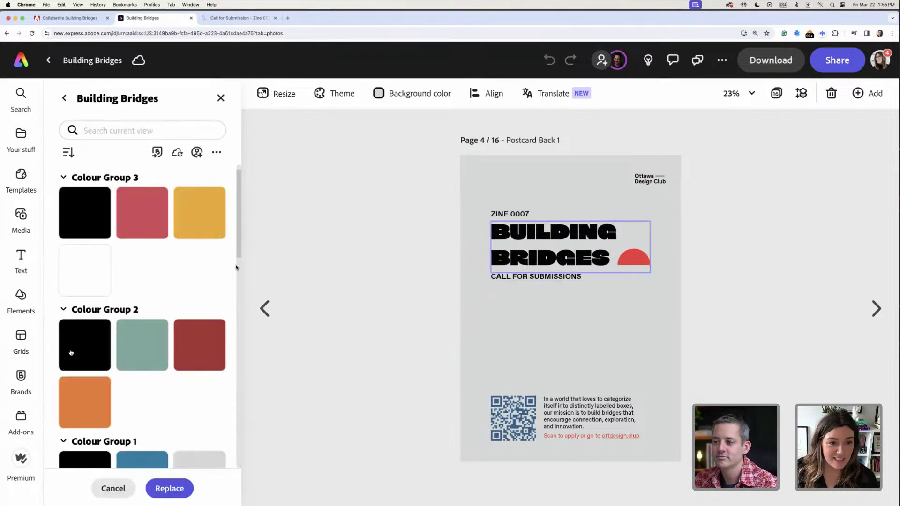
scroll(231, 358, "down", 10)
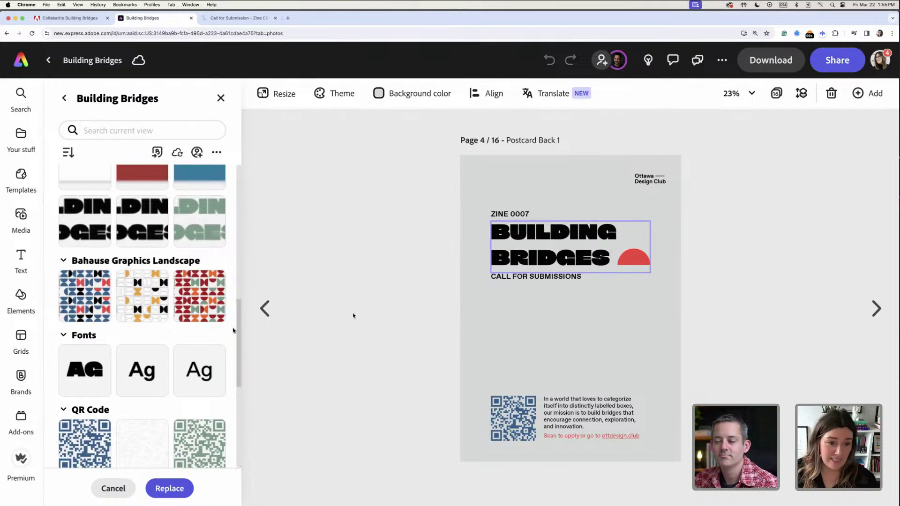
scroll(230, 346, "down", 5)
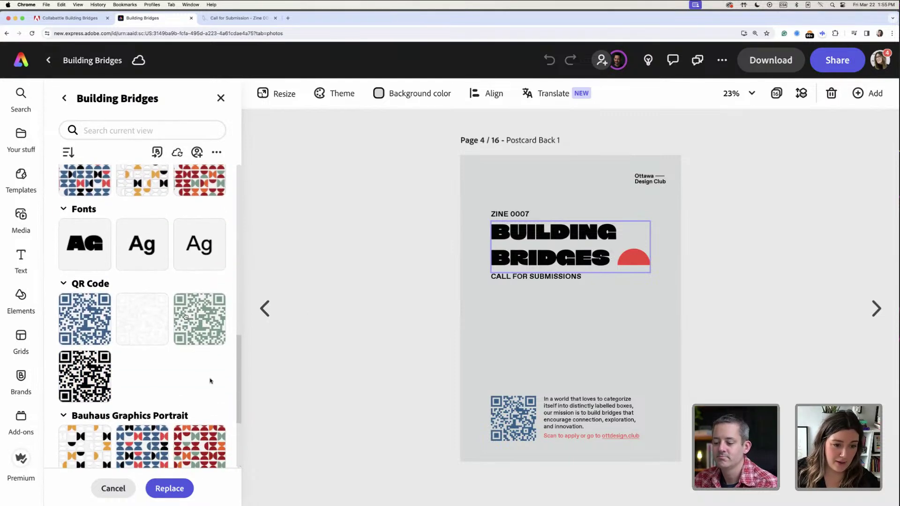
scroll(238, 365, "down", 3)
scroll(241, 358, "up", 8)
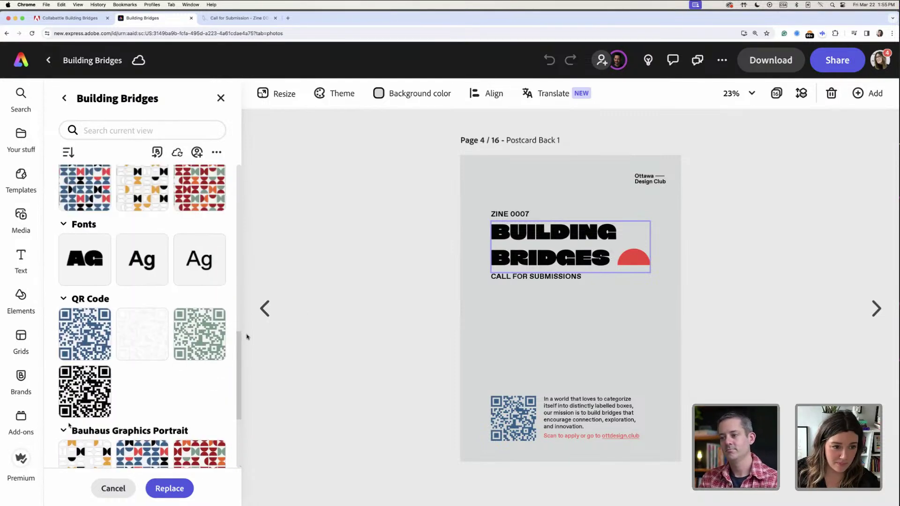
scroll(178, 328, "up", 3)
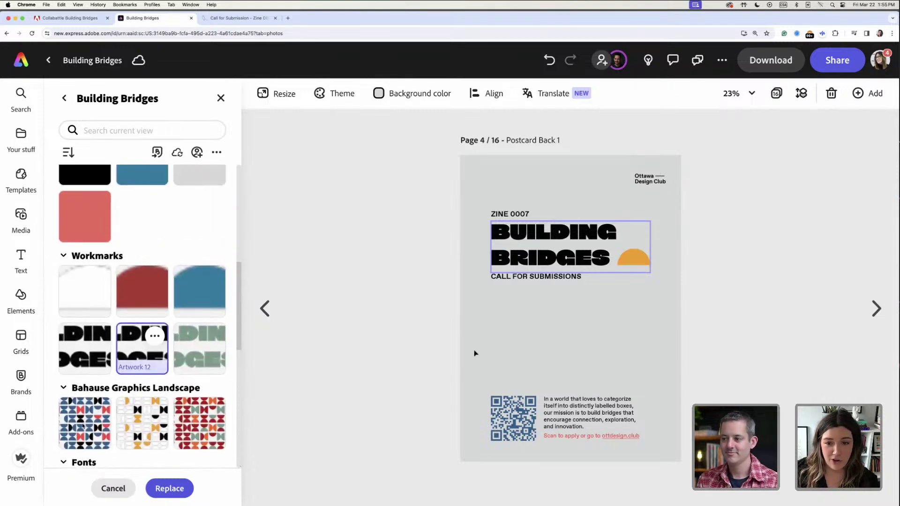
Ungroup the QR code and text block on the postcard back, and replace the linked blue QR code with the white version
left_click(505, 415)
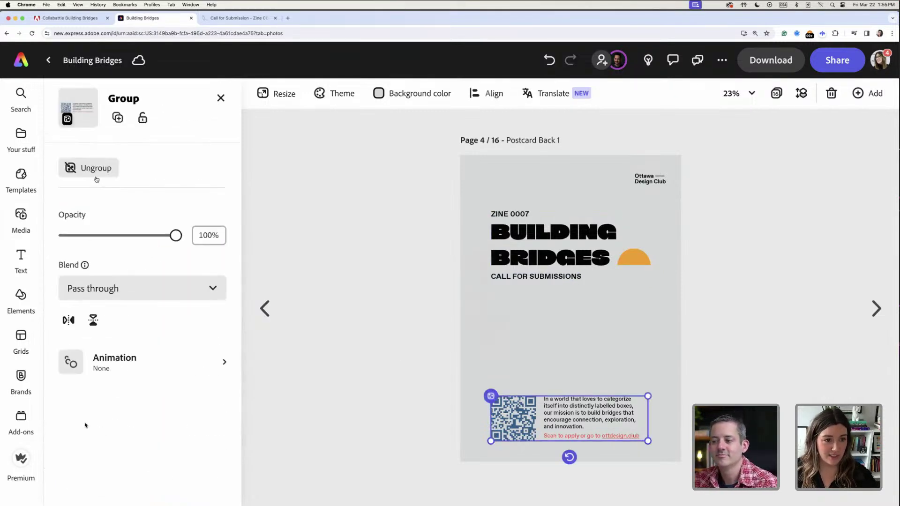
left_click(96, 168)
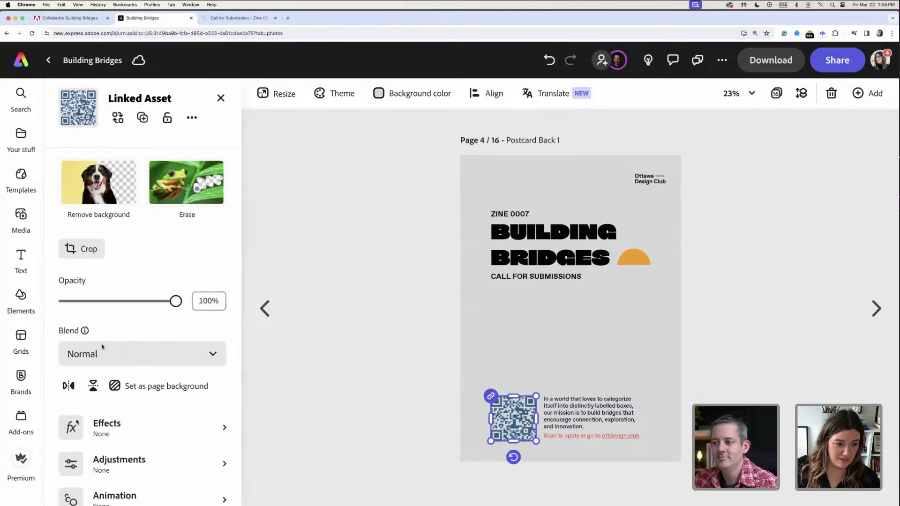
left_click(118, 118)
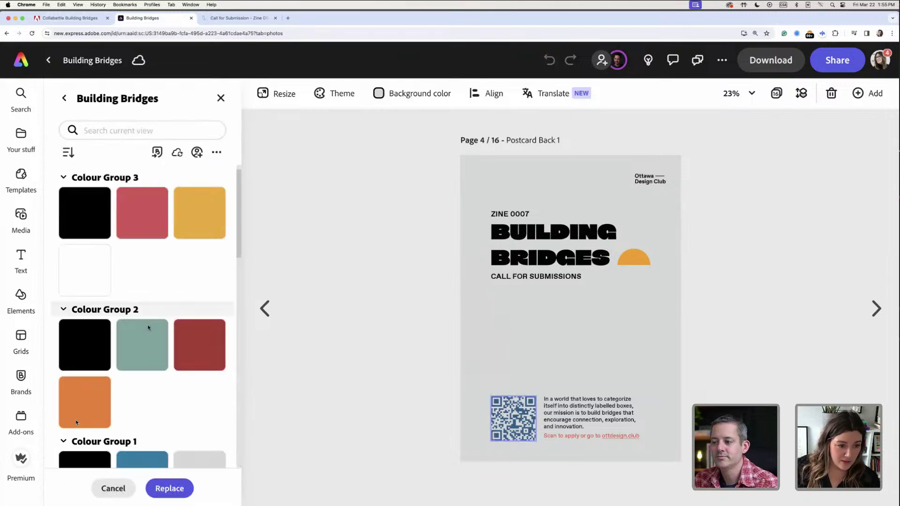
scroll(148, 327, "down", 15)
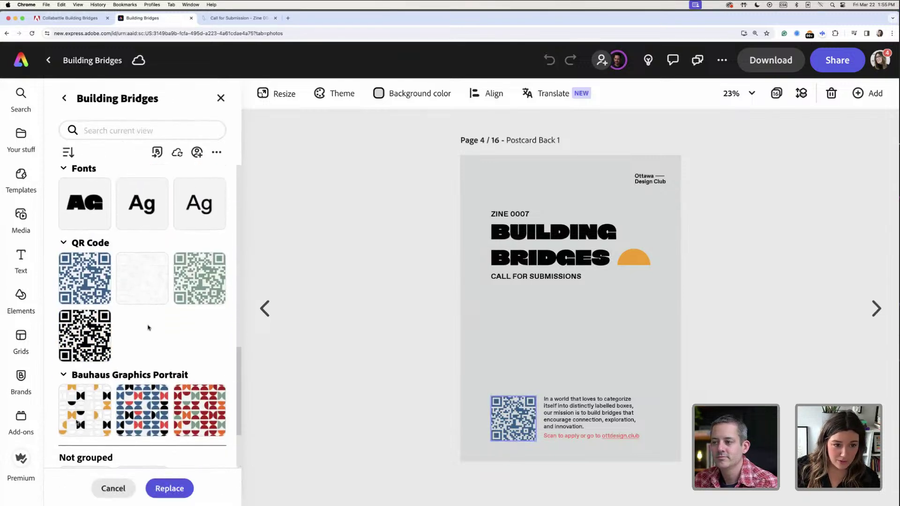
left_click(136, 291)
Set the postcard back's background to the coral red from the Building Bridges colors
left_click(555, 387)
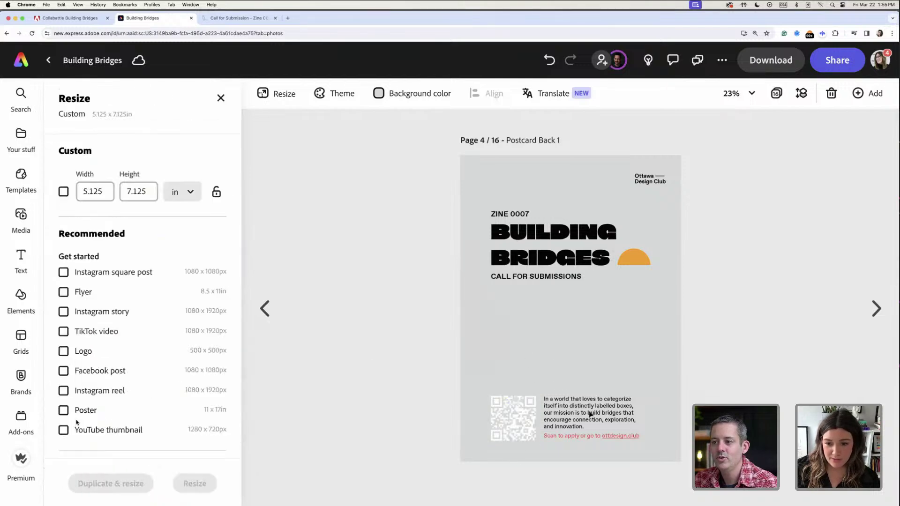
left_click(388, 93)
left_click(478, 315)
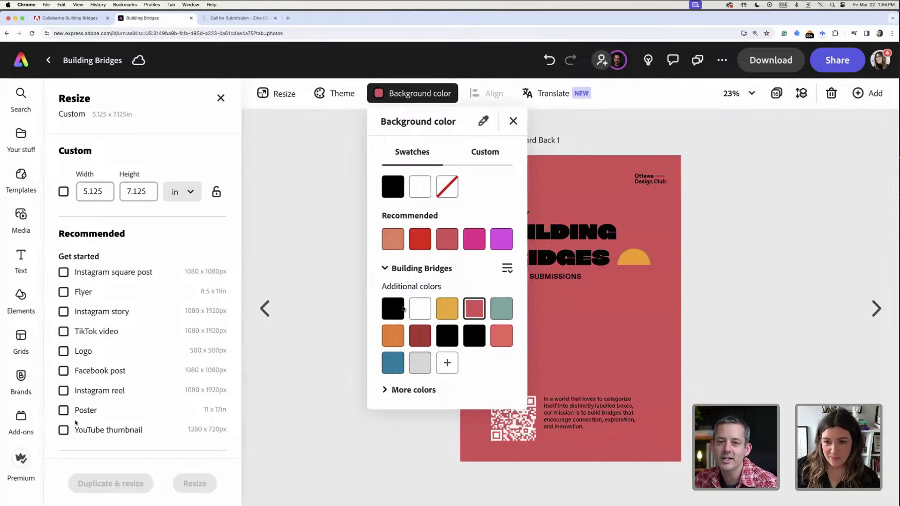
Select the mission paragraph beside the QR code on the red postcard back
left_click(566, 420)
left_click(567, 420)
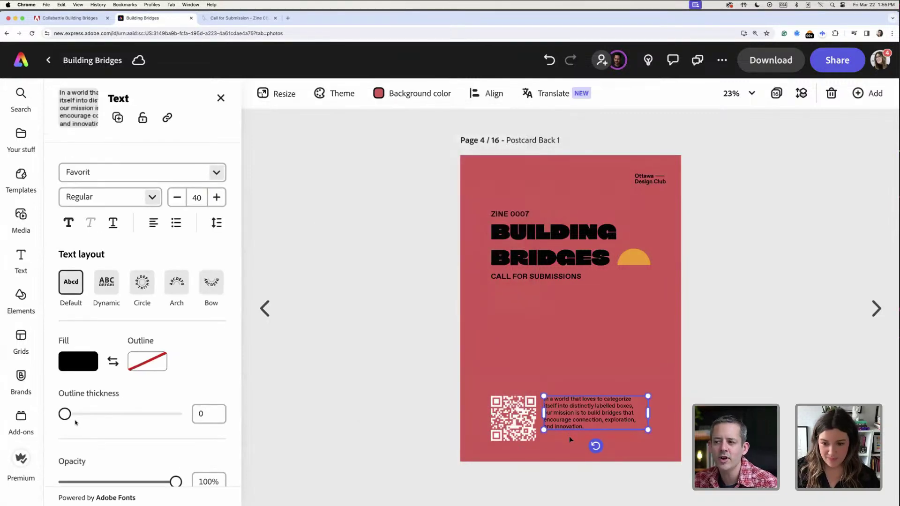